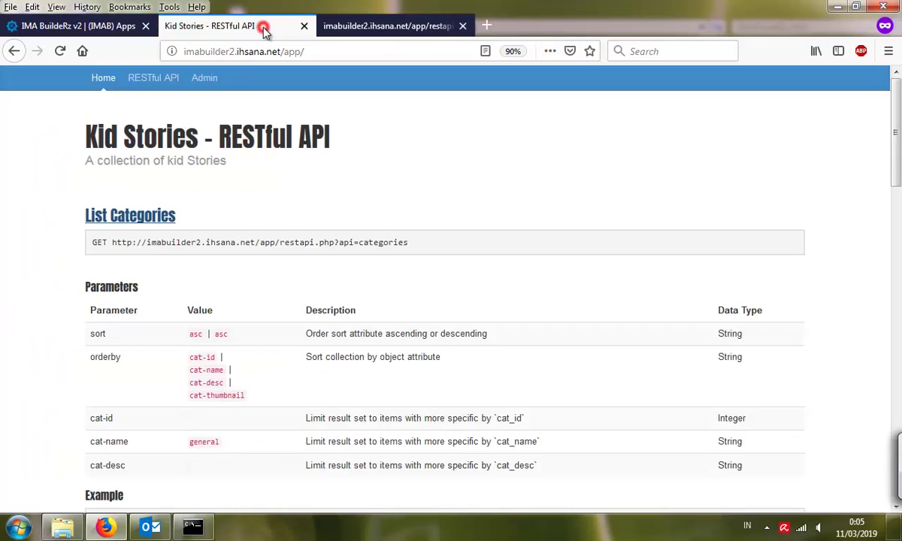
# Examine the List Categories parameters of the Kid Stories RESTful API, particularly the values accepted by sort.
pyautogui.scroll(-2, 127, 289)
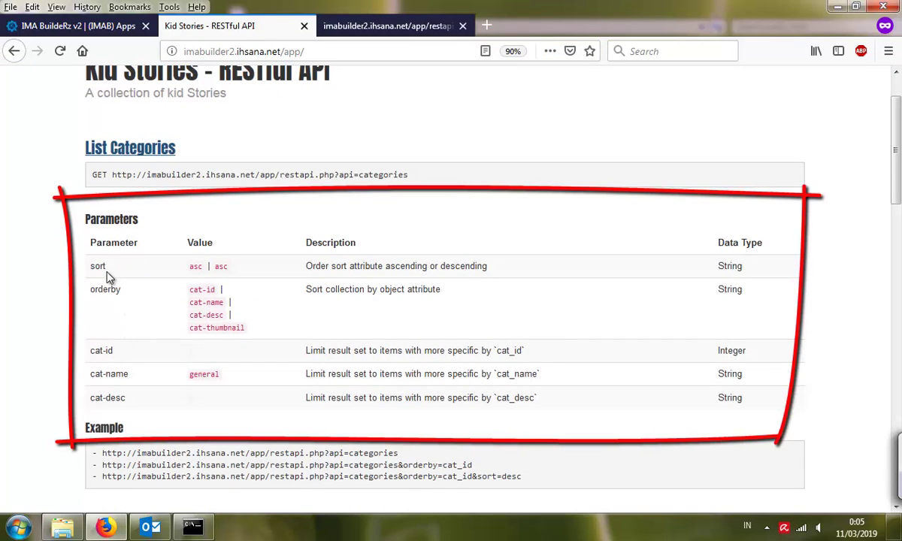
pyautogui.doubleClick(102, 269)
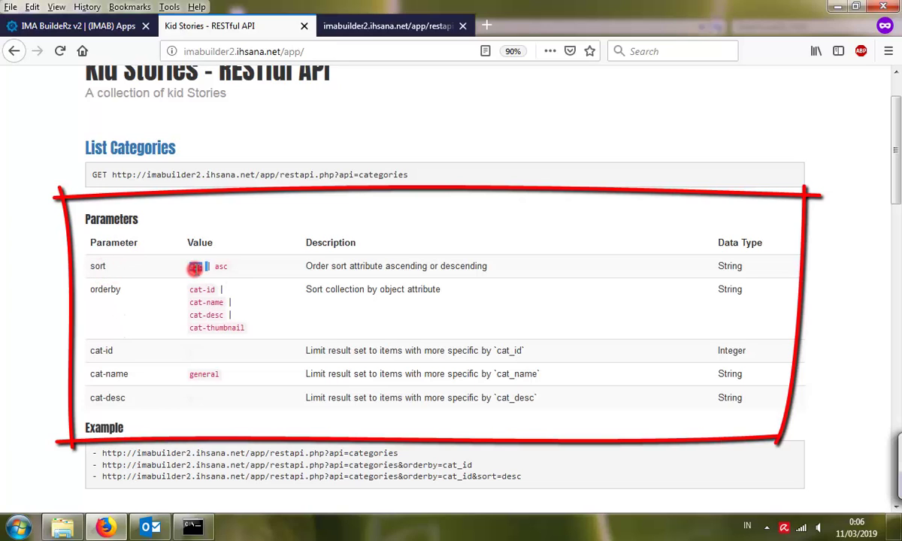
pyautogui.doubleClick(218, 267)
pyautogui.click(91, 269)
pyautogui.scroll(2, 101, 271)
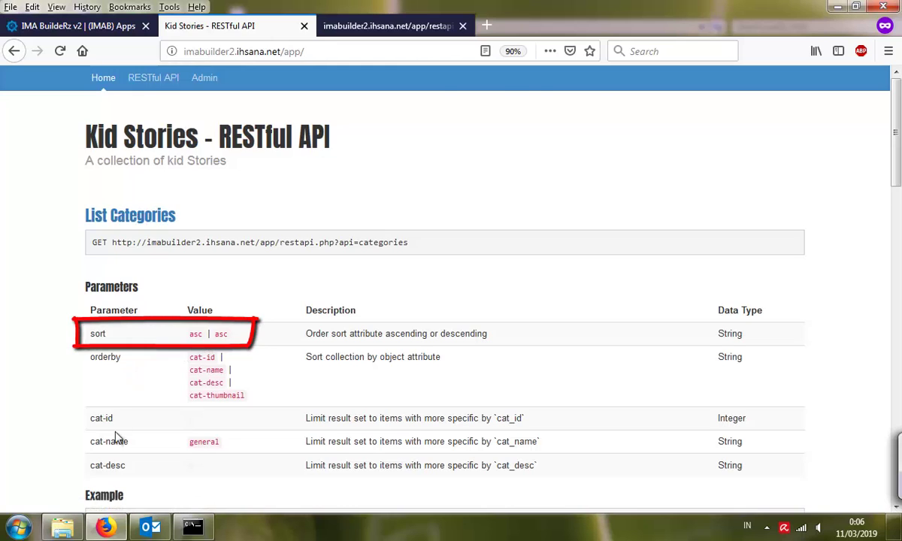
pyautogui.scroll(-3, 116, 436)
# Request the categories JSON in ascending order by appending &sort=asc to the API address.
pyautogui.click(371, 26)
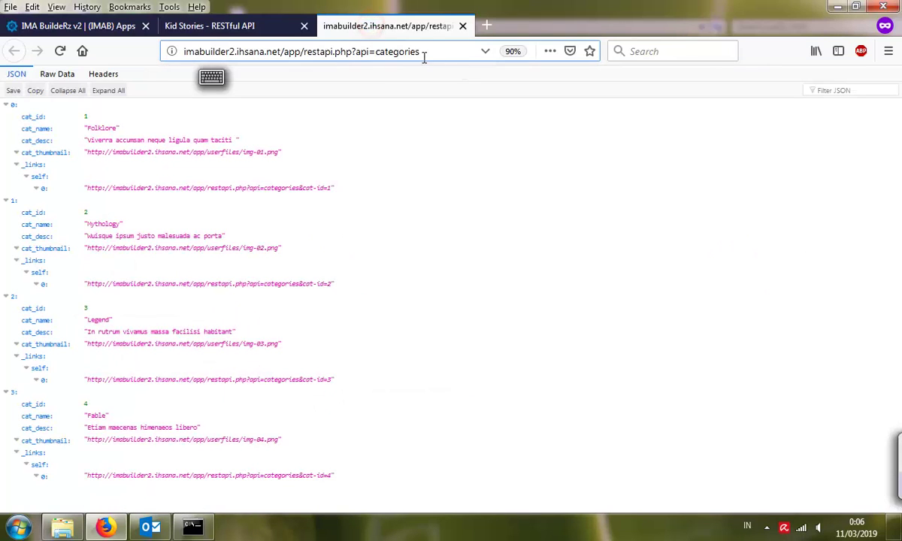
pyautogui.click(430, 53)
pyautogui.write('&so')
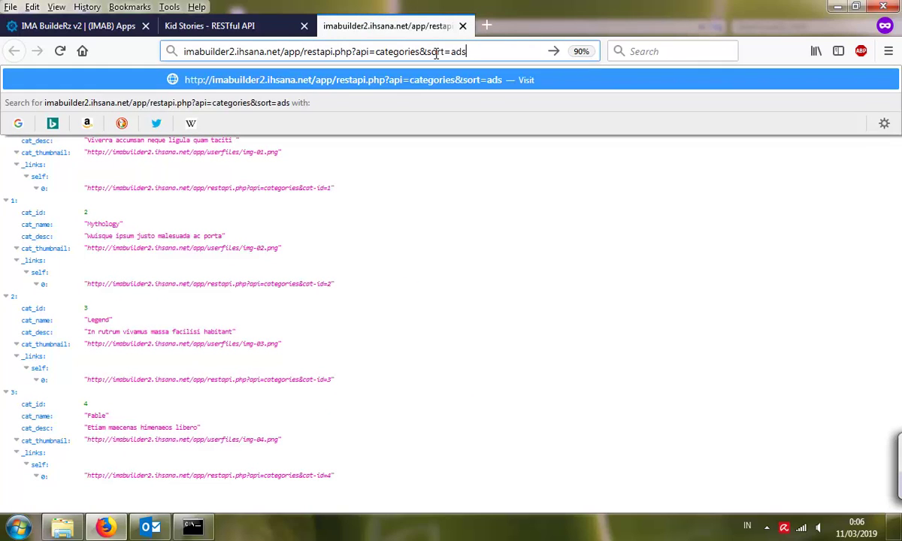
pyautogui.write('rt=ads')
pyautogui.press('BackSpace')
pyautogui.press('BackSpace')
pyautogui.write('sc')
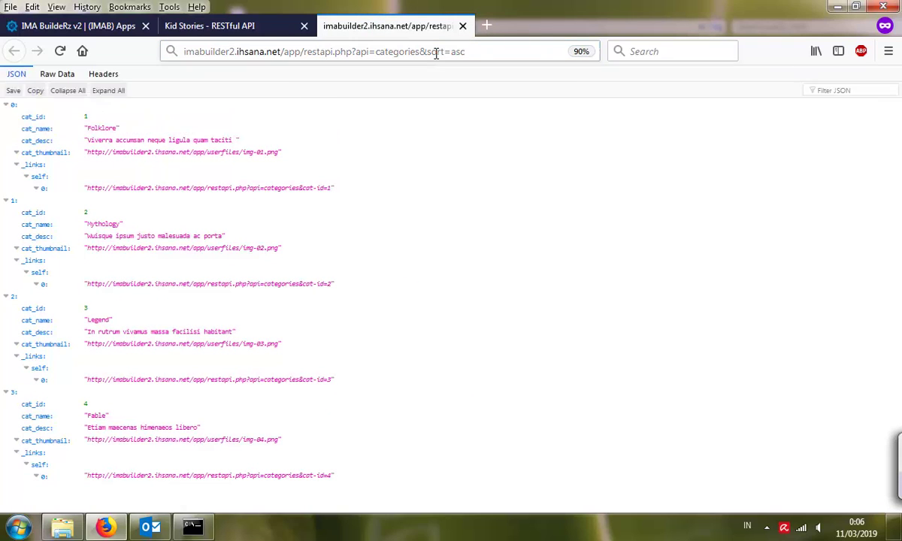
pyautogui.press('Return')
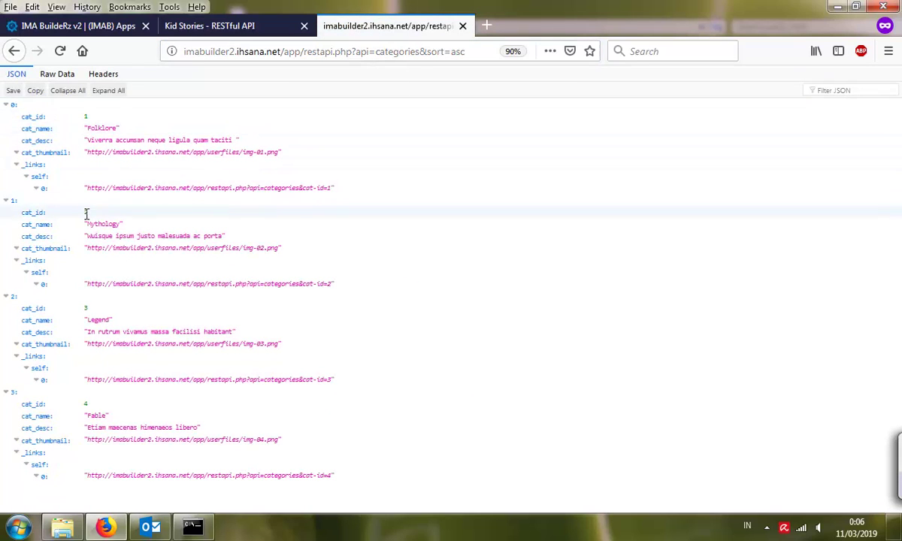
# Request the categories JSON in descending order by changing the sort value in the address to desc.
pyautogui.doubleClick(455, 54)
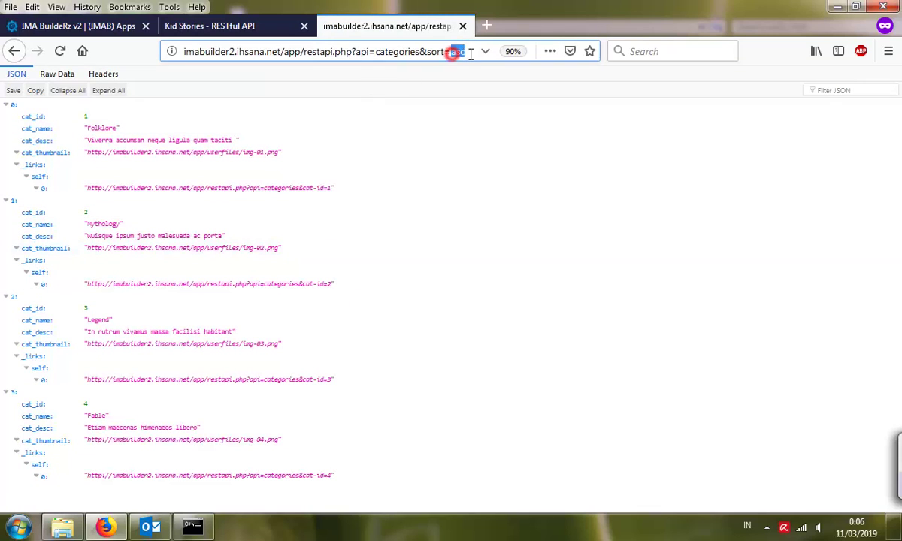
pyautogui.write('desc')
pyautogui.press('Return')
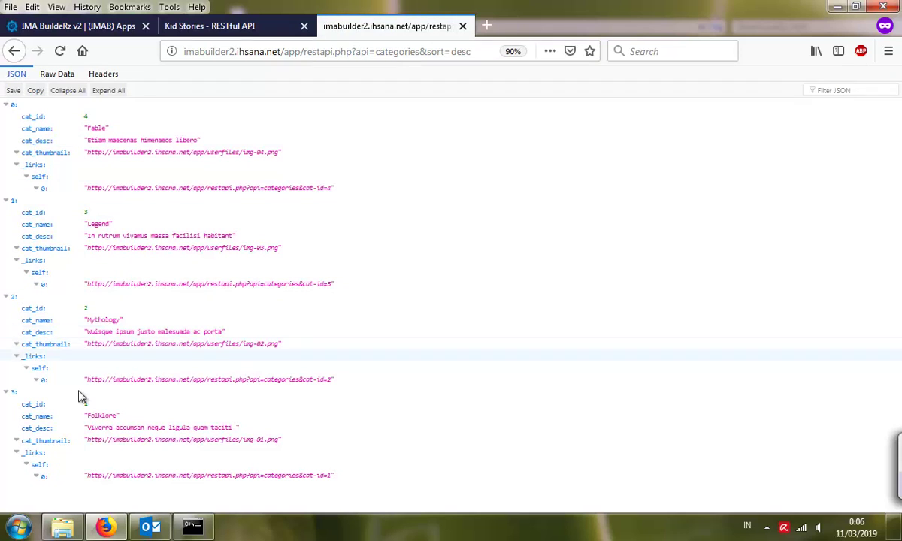
pyautogui.click(355, 53)
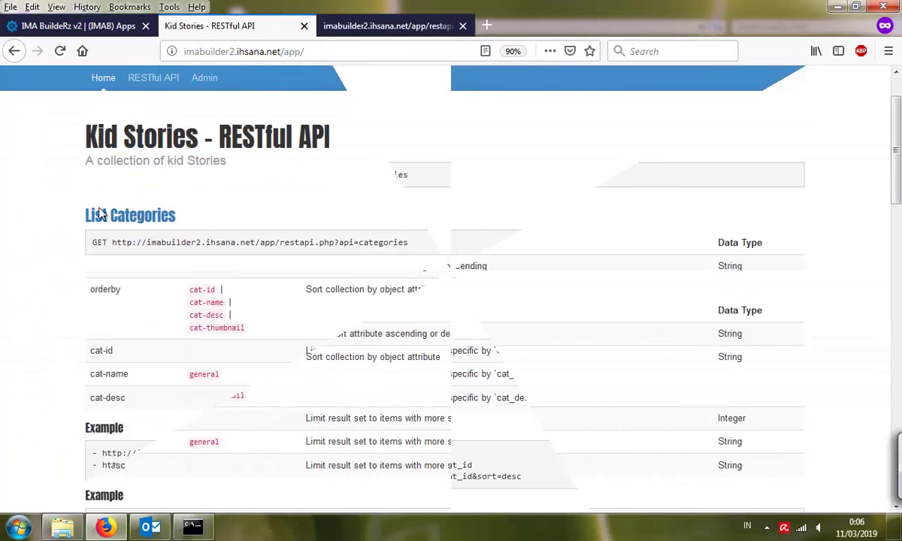
# Switch to IMA BuildeRz v2, activate the Kid Stories project and start a new page in it.
pyautogui.click(118, 33)
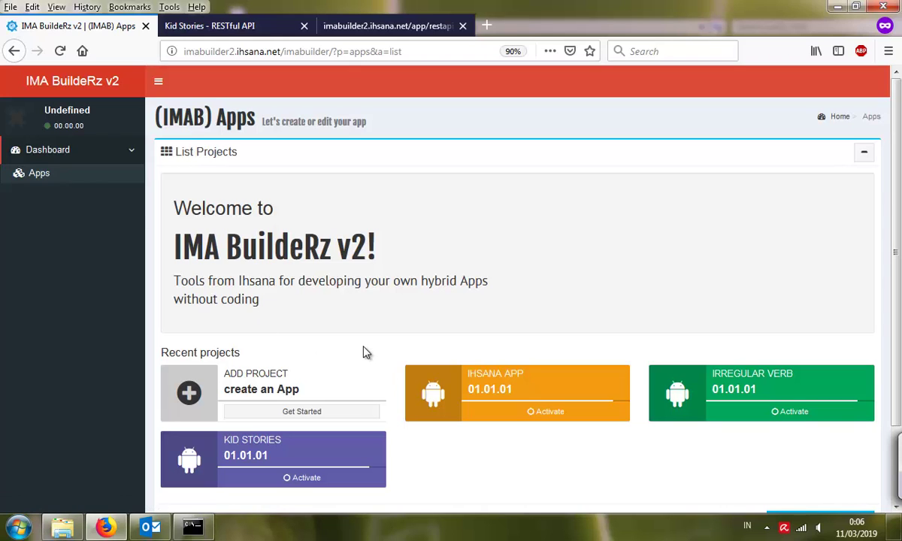
pyautogui.click(293, 480)
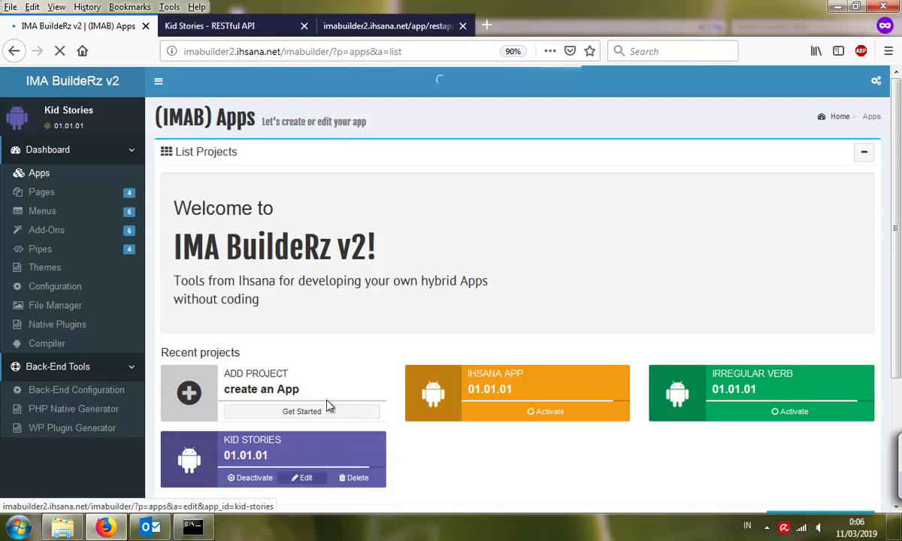
pyautogui.click(52, 193)
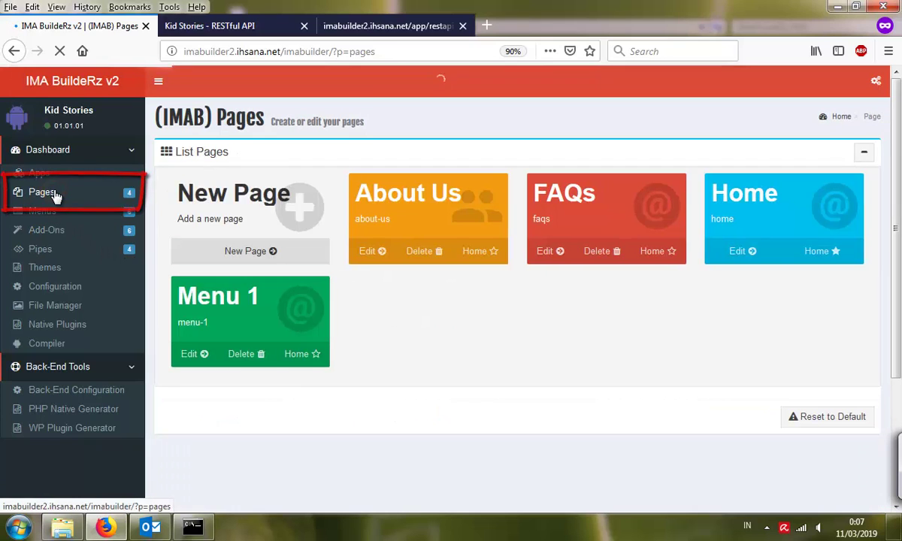
pyautogui.click(245, 256)
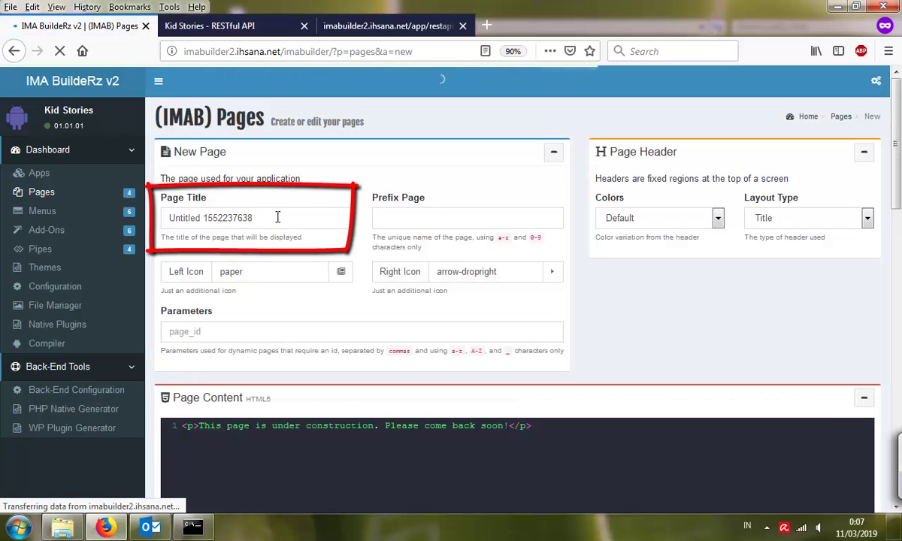
# Title the new page Categories, choose bonfire as its left icon, and save the page.
pyautogui.tripleClick(263, 218)
pyautogui.write('C')
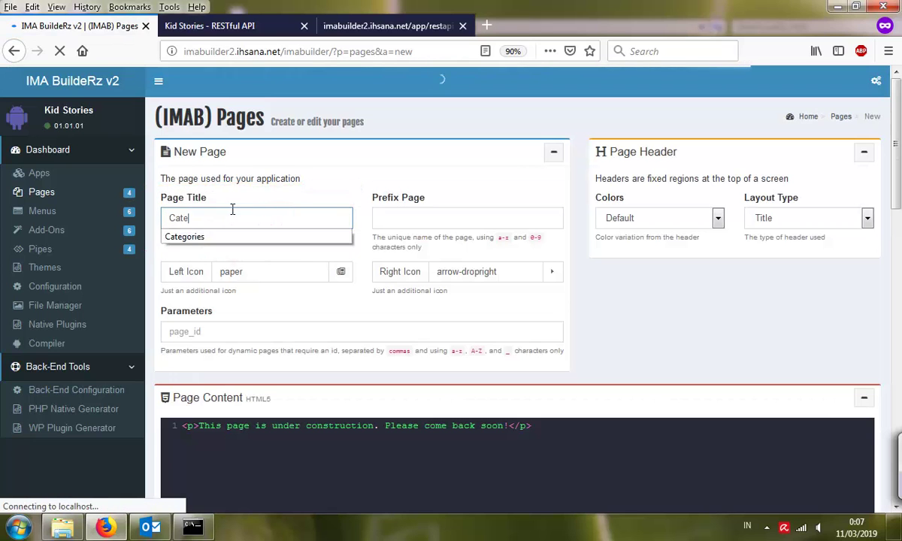
pyautogui.write('ate')
pyautogui.click(210, 237)
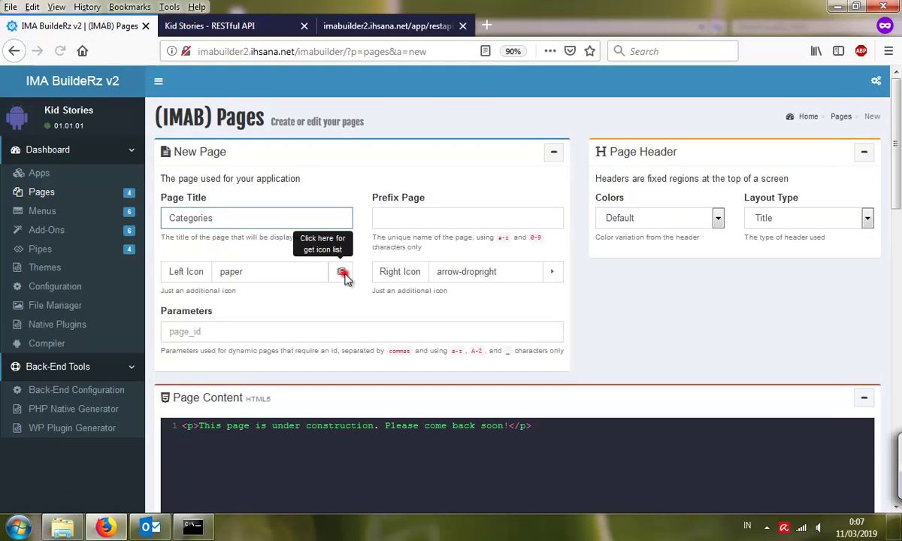
pyautogui.click(342, 272)
pyautogui.click(513, 250)
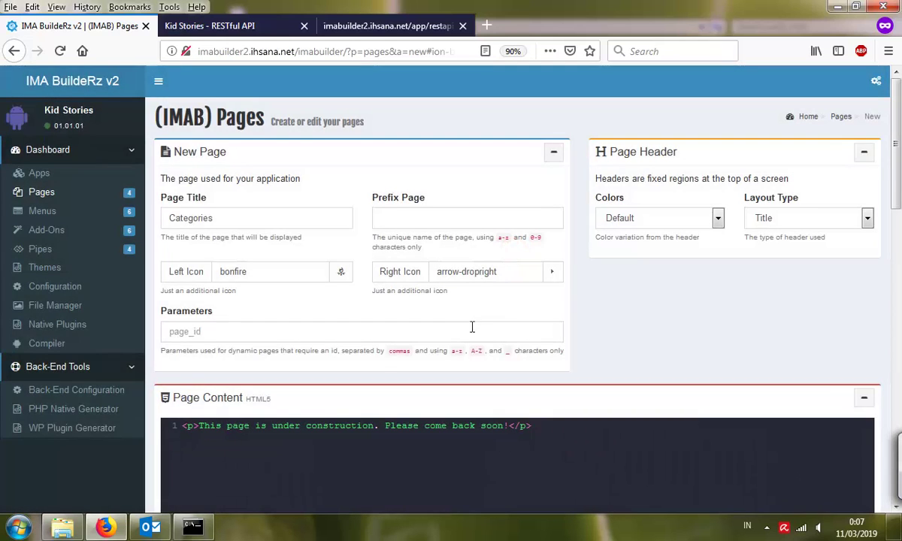
pyautogui.scroll(-6, 473, 327)
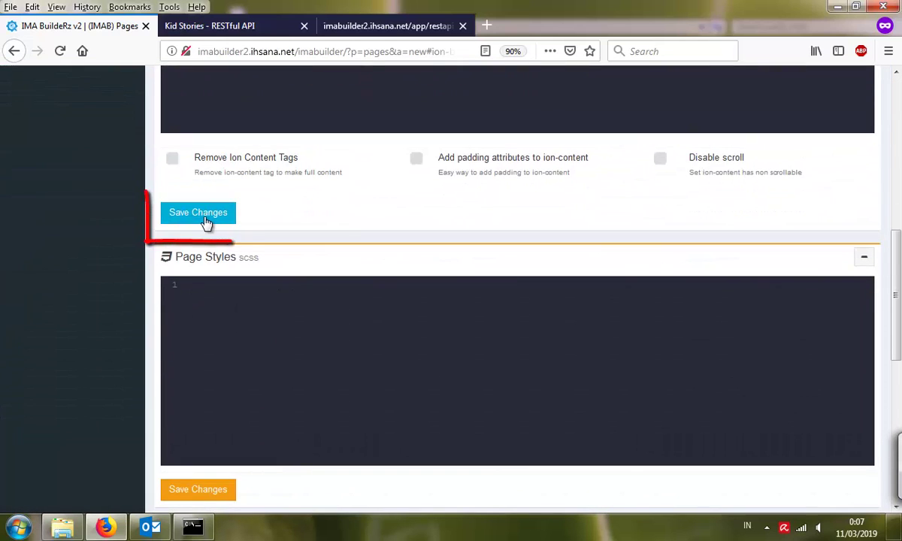
pyautogui.click(182, 217)
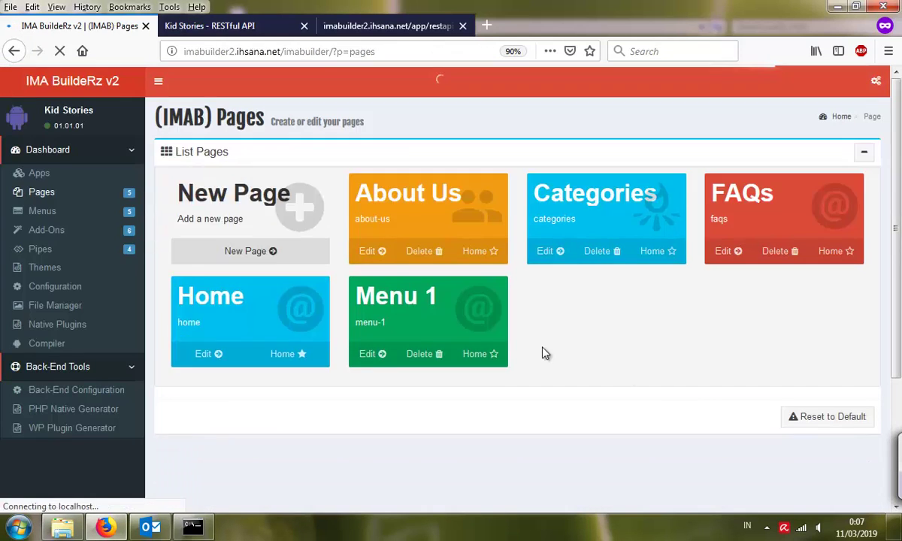
# Add 1 new item to the app's menus.
pyautogui.click(43, 212)
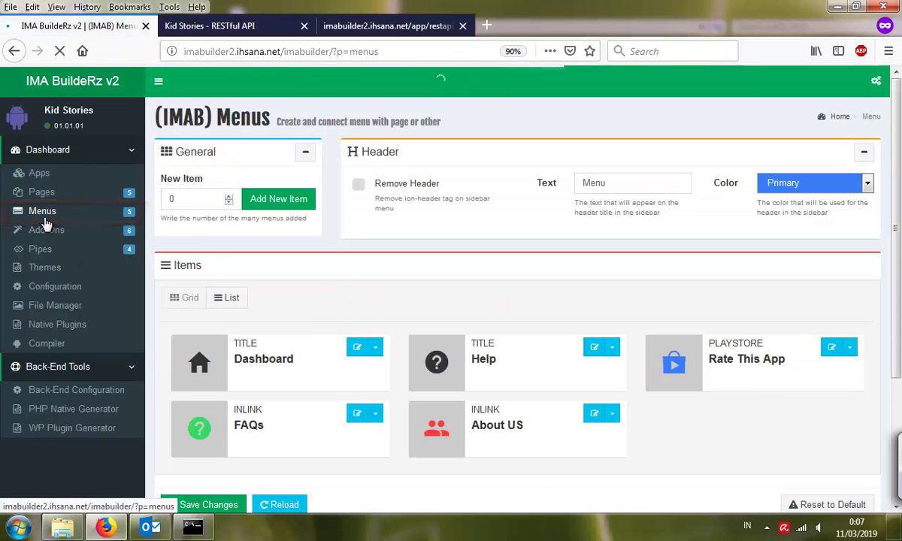
pyautogui.scroll(-2, 265, 418)
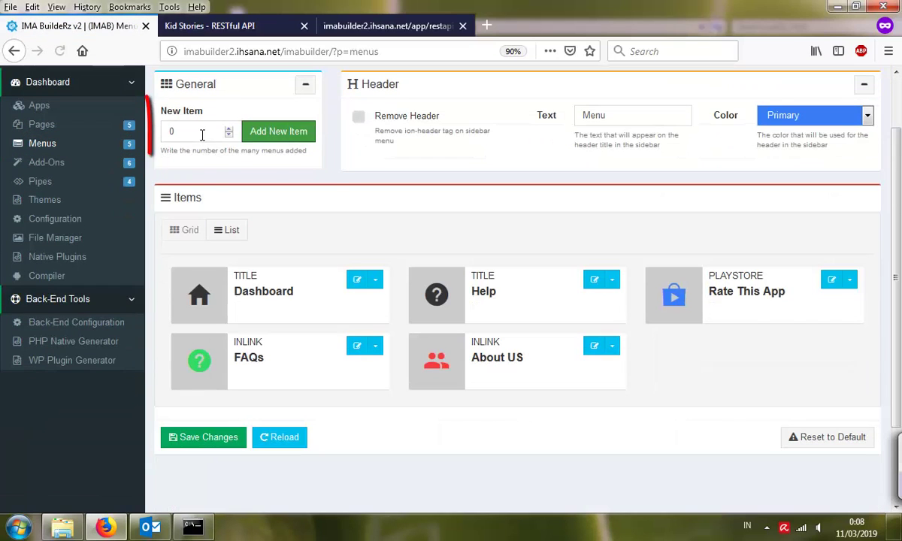
pyautogui.doubleClick(197, 132)
pyautogui.write('1')
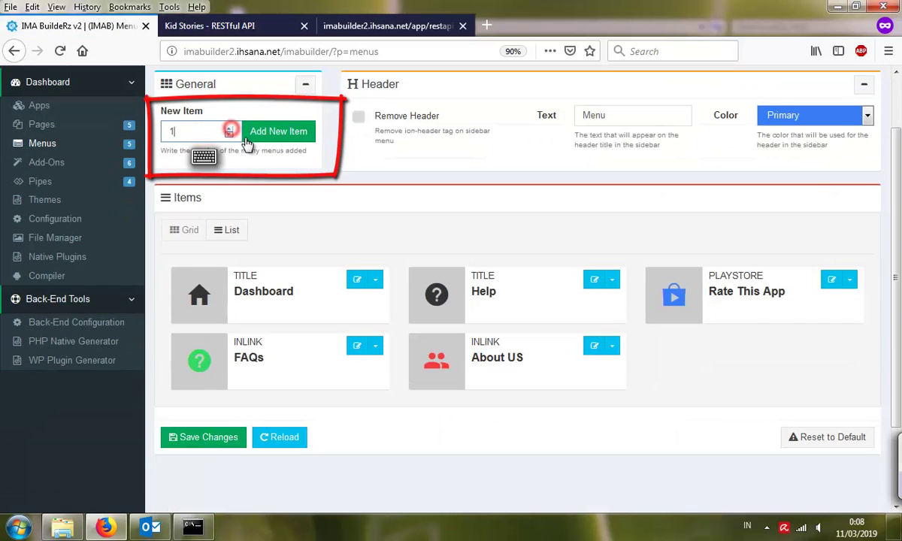
pyautogui.click(286, 134)
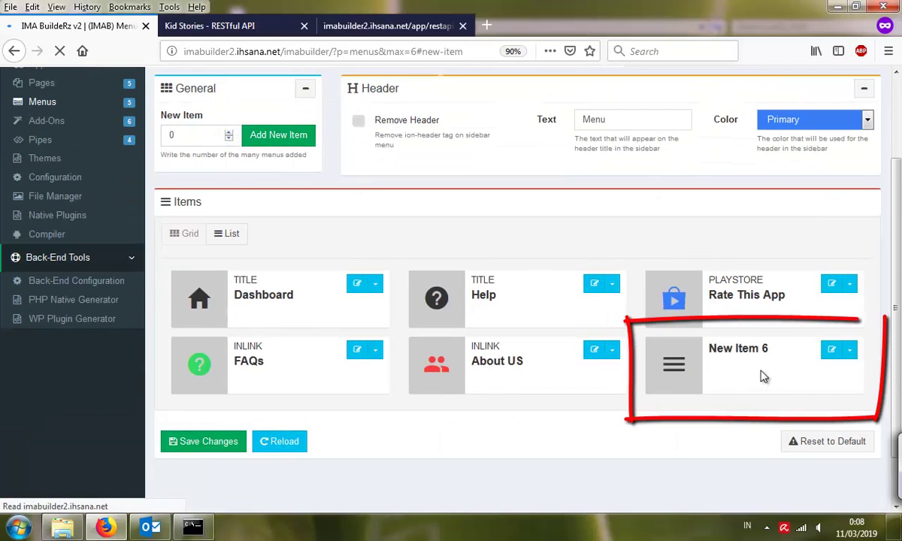
# Edit the New Item 6 menu entry and set its label to Categories.
pyautogui.click(850, 351)
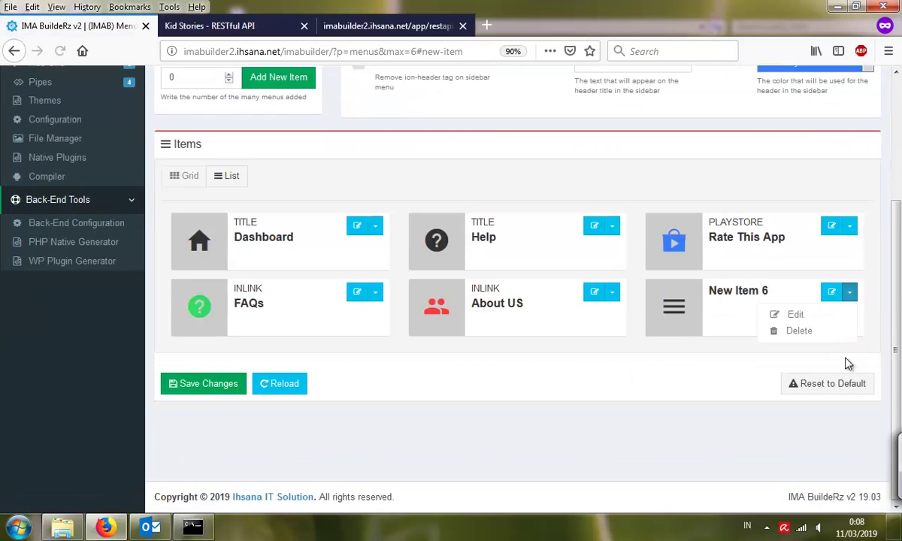
pyautogui.click(802, 316)
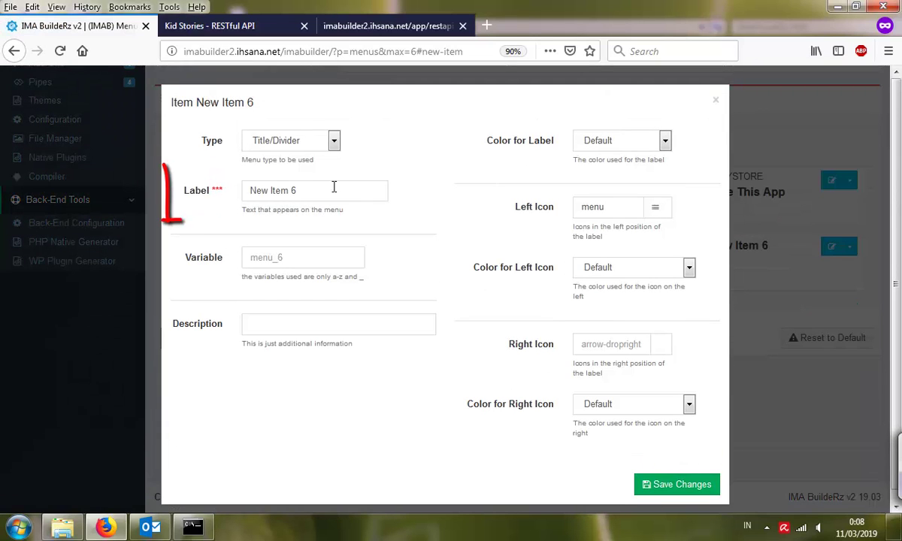
pyautogui.tripleClick(326, 191)
pyautogui.write('Ca')
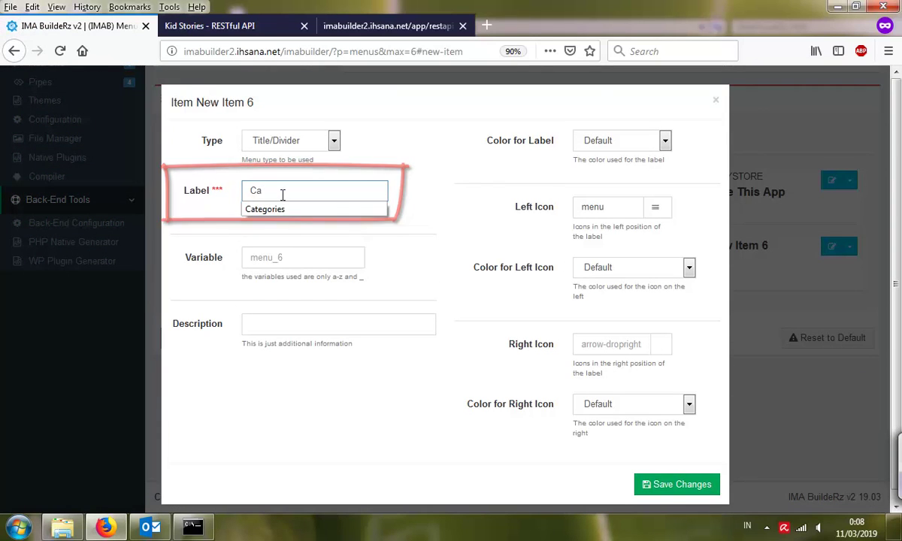
pyautogui.click(275, 207)
# Set the menu item's type to Goto Internal Link, link it to the Categories page, and save the changes.
pyautogui.click(334, 142)
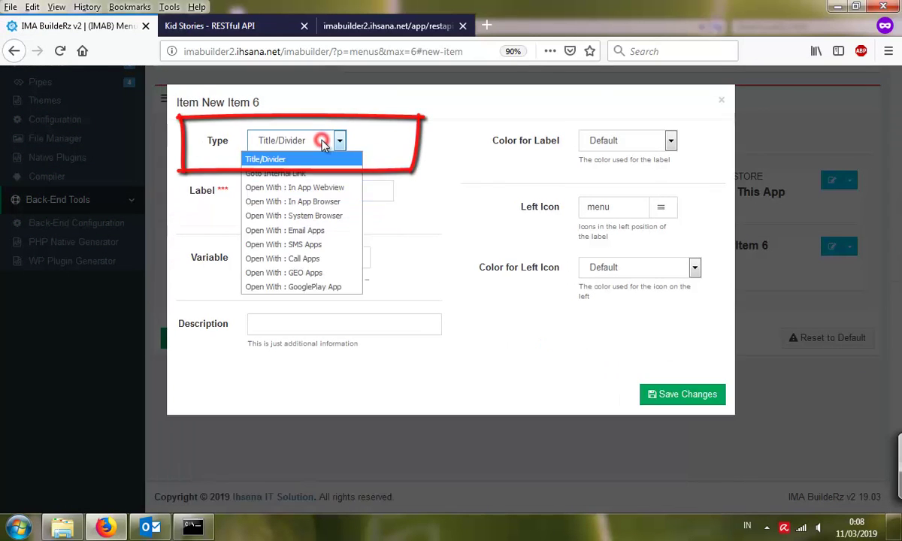
pyautogui.click(278, 174)
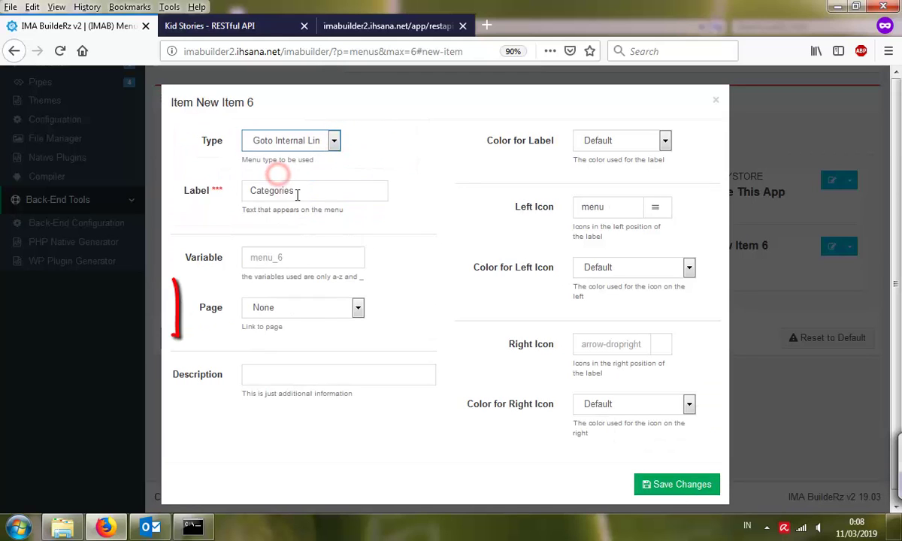
pyautogui.click(298, 309)
pyautogui.click(283, 359)
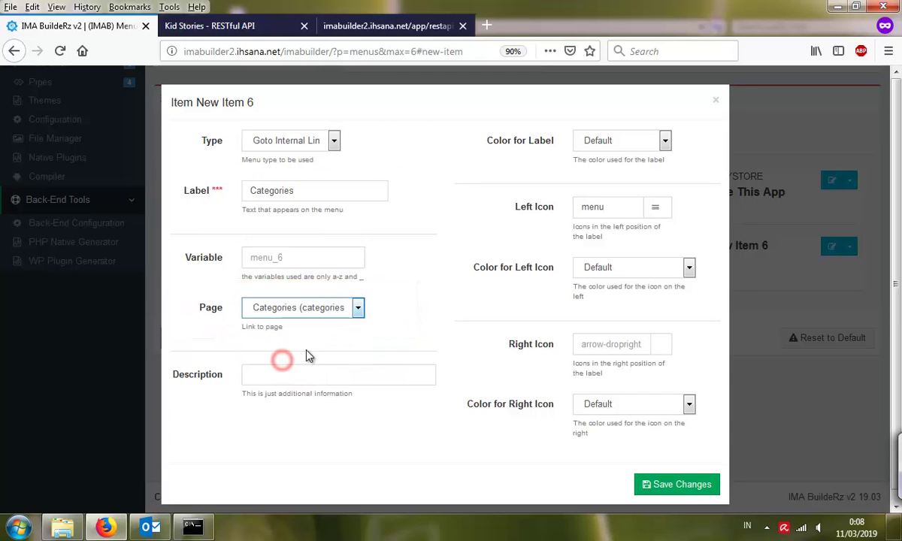
pyautogui.click(676, 487)
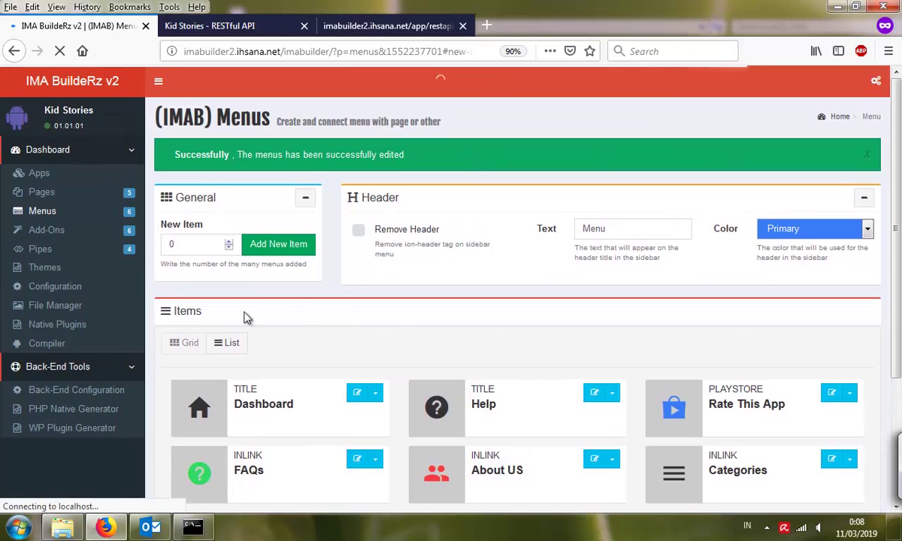
# Choose the JSON Scraping add-on and select Categories (categories) as the page to overwrite.
pyautogui.click(60, 238)
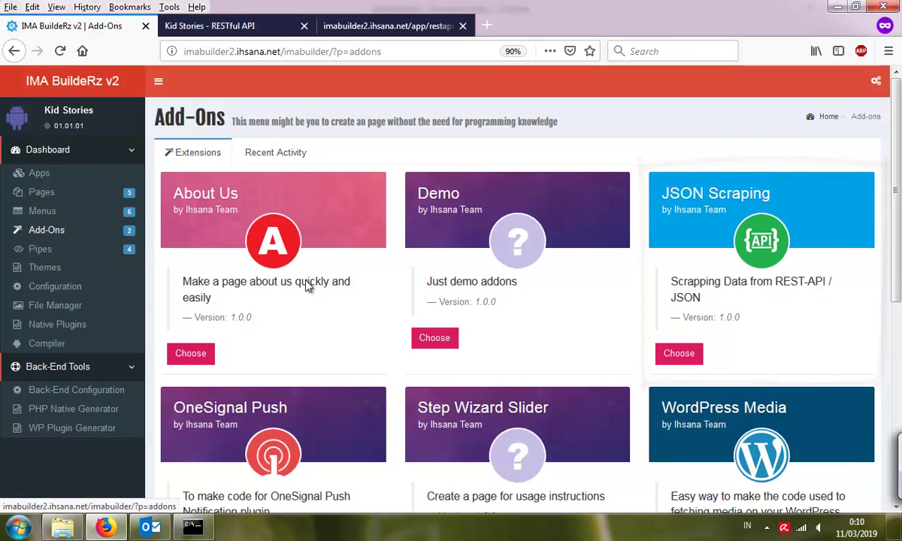
pyautogui.click(677, 355)
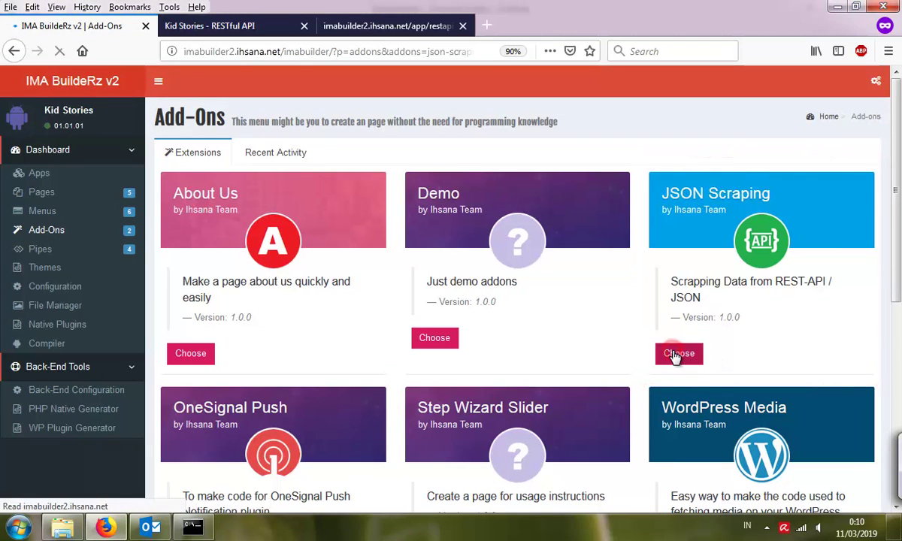
pyautogui.scroll(-3, 630, 342)
pyautogui.click(276, 241)
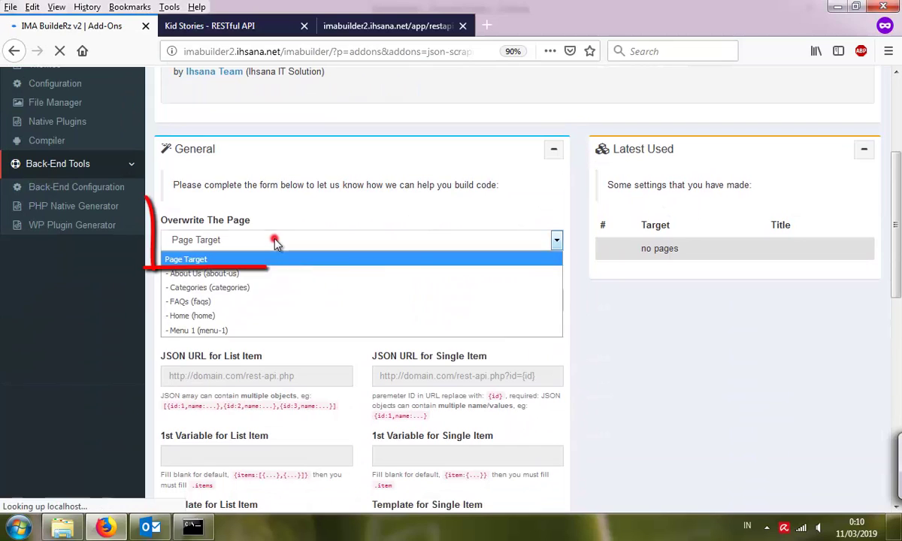
pyautogui.click(223, 288)
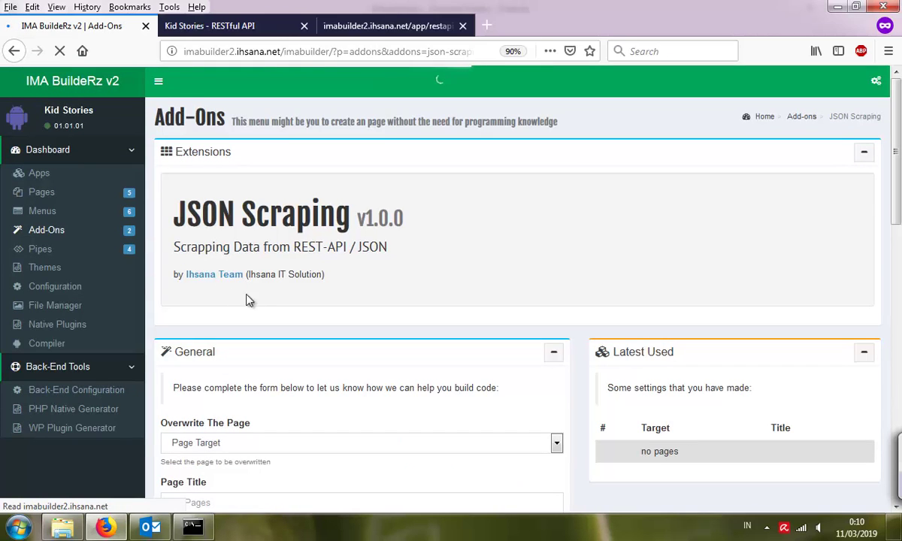
pyautogui.scroll(-5, 264, 305)
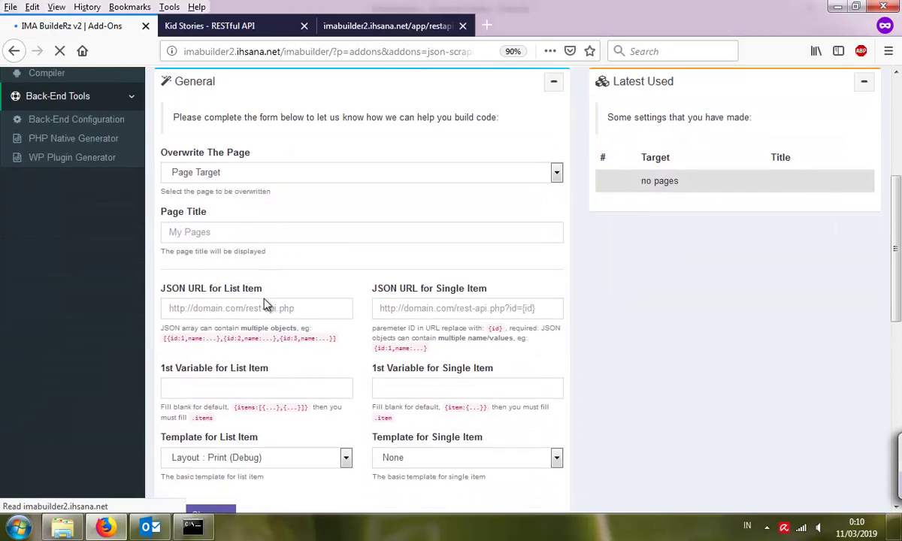
# Set the page title to Categories in the JSON Scraping settings.
pyautogui.click(257, 232)
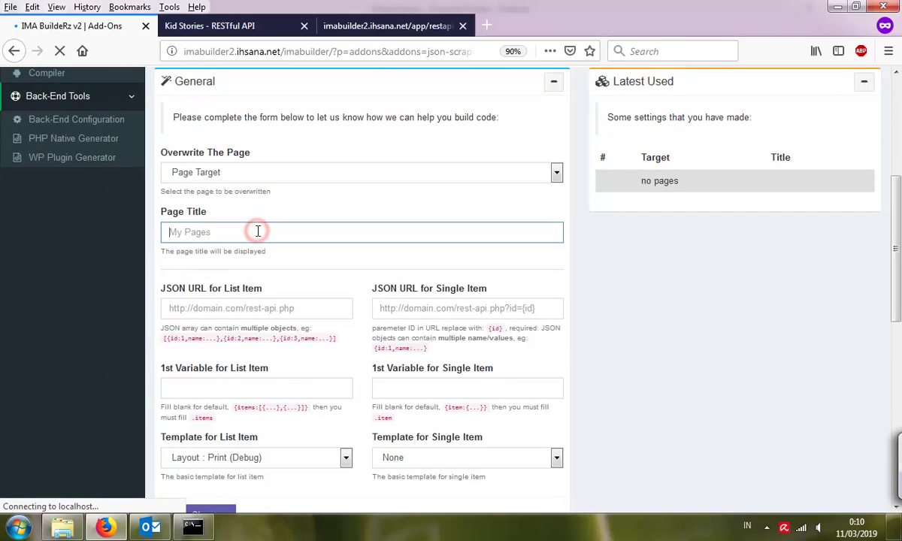
pyautogui.write('Cat')
pyautogui.click(224, 252)
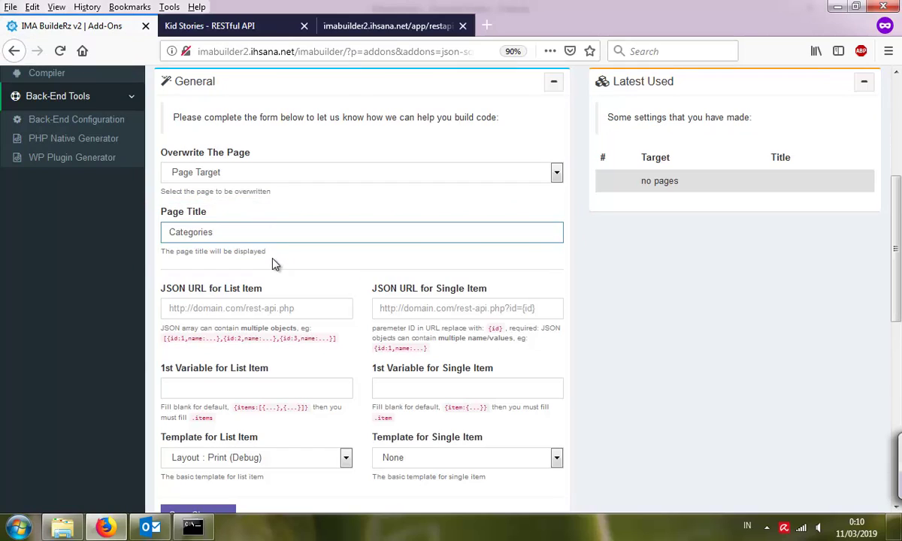
pyautogui.click(274, 263)
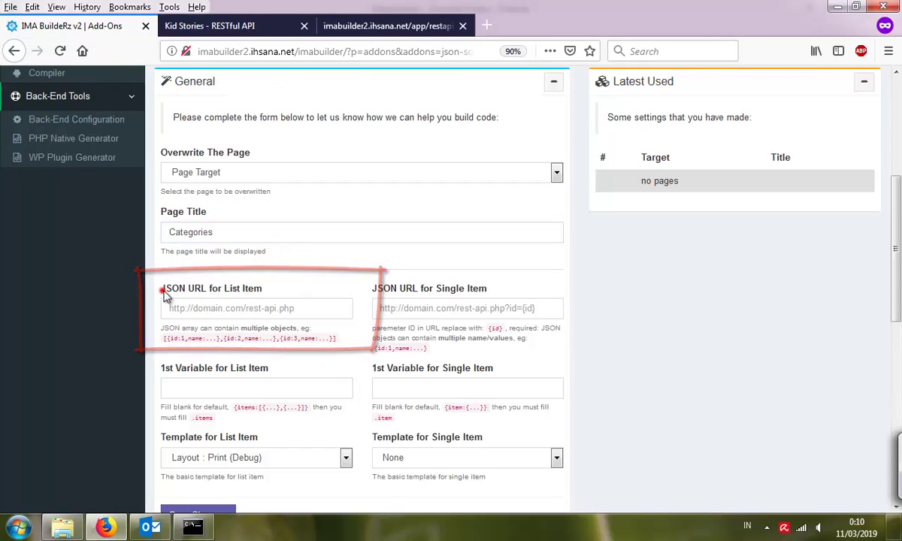
pyautogui.moveTo(161, 288); pyautogui.dragTo(257, 295)
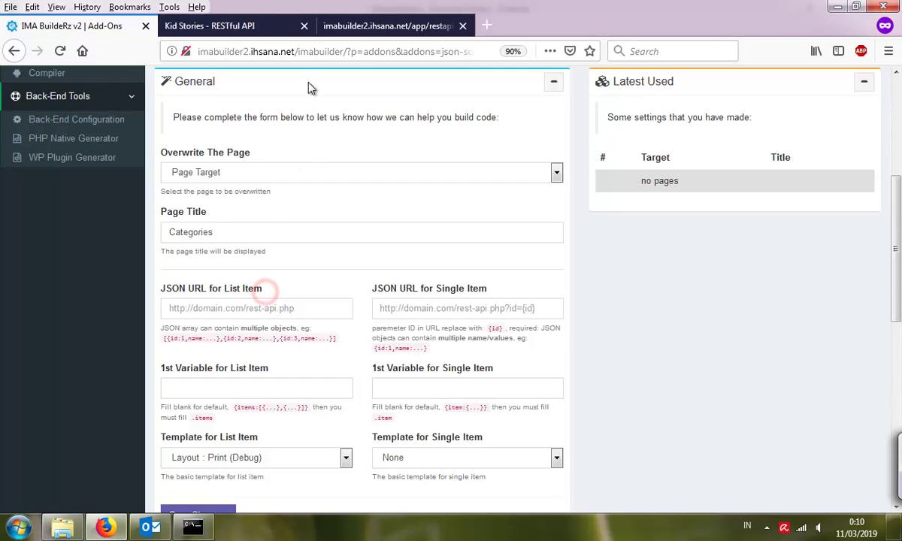
pyautogui.click(346, 27)
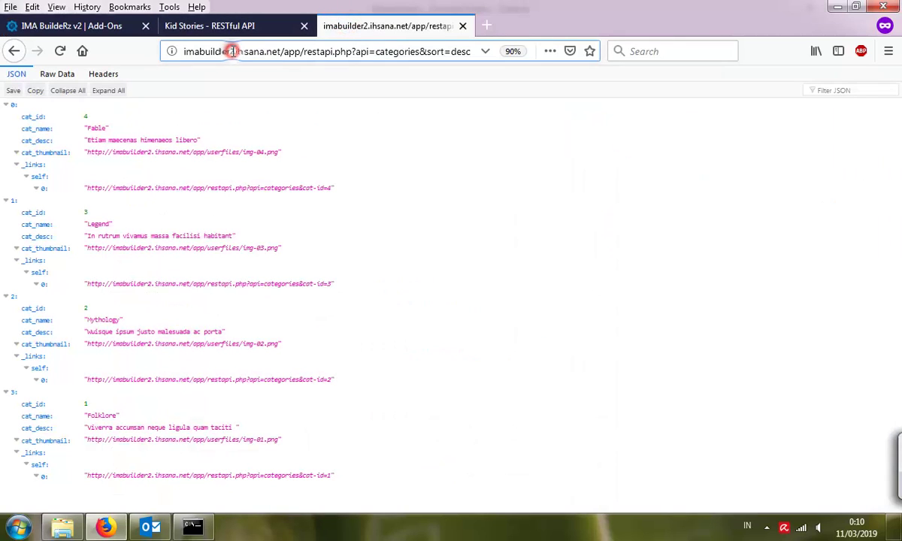
pyautogui.tripleClick(217, 51)
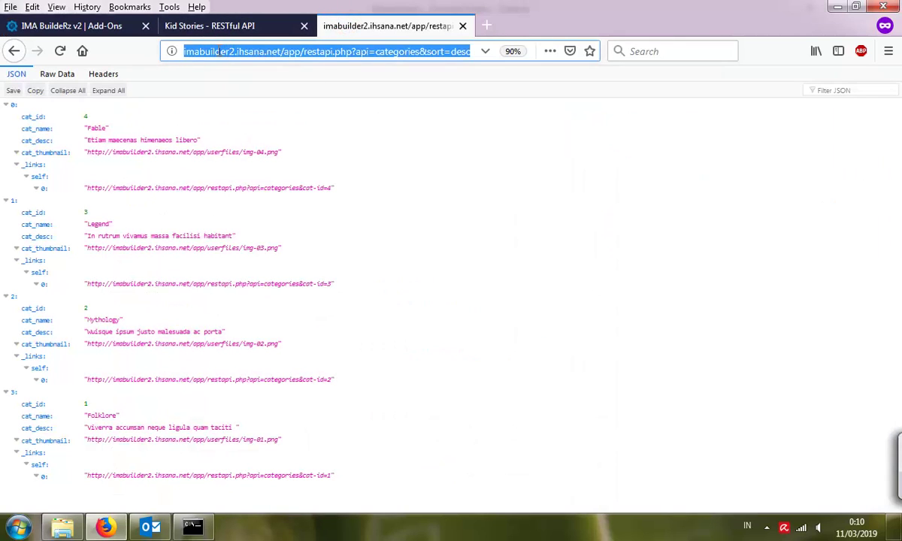
pyautogui.click(110, 26)
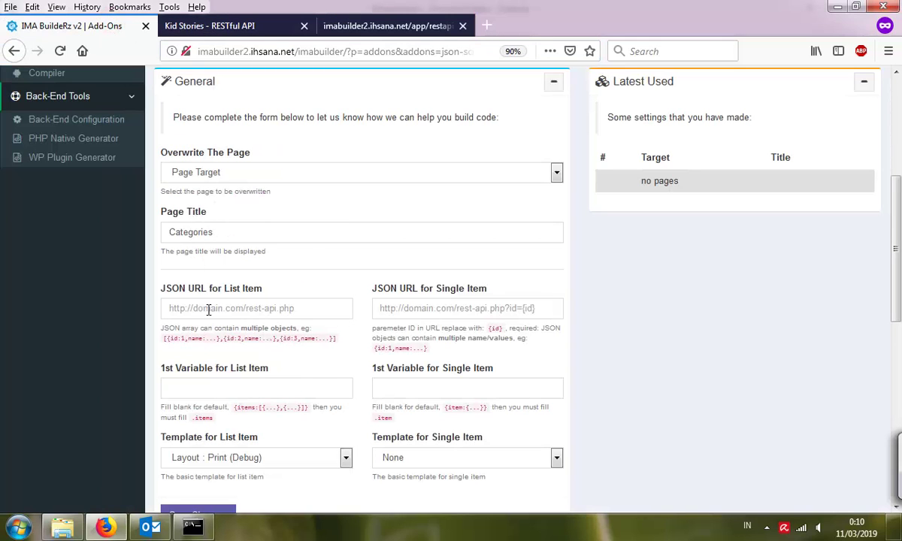
pyautogui.click(176, 308)
pyautogui.hotkey('ctrl', 'v')
pyautogui.moveTo(175, 310); pyautogui.dragTo(94, 317)
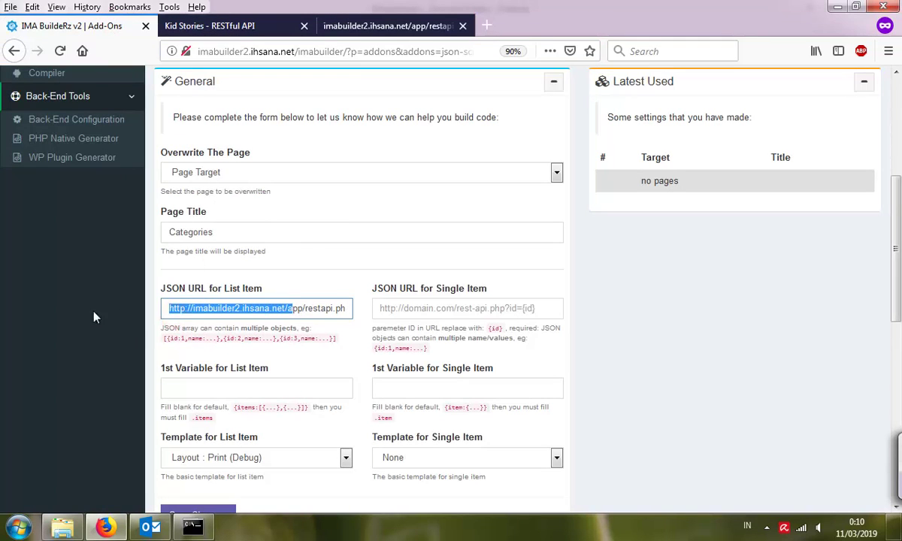
pyautogui.click(166, 323)
# Save the general settings and retrieve all variables from the JSON for the layout.
pyautogui.scroll(-3, 282, 345)
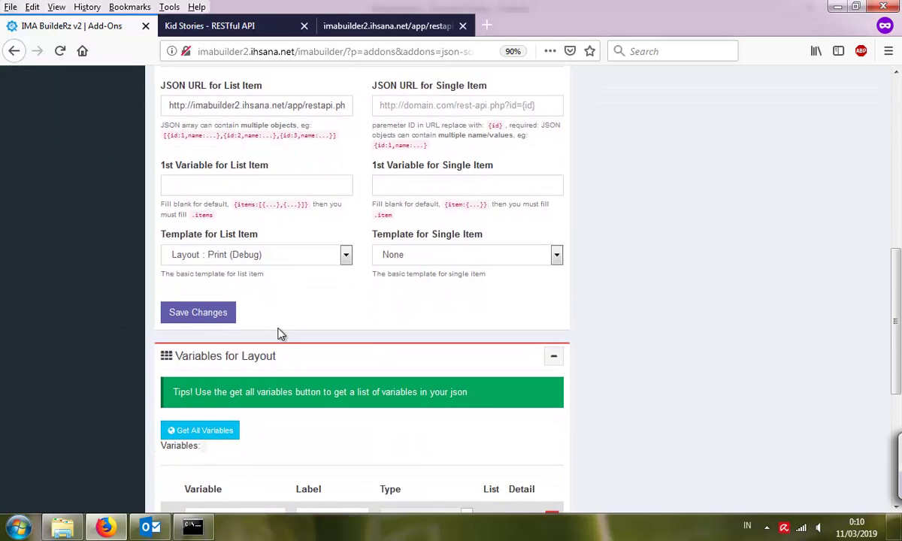
pyautogui.scroll(-1, 278, 335)
pyautogui.click(193, 247)
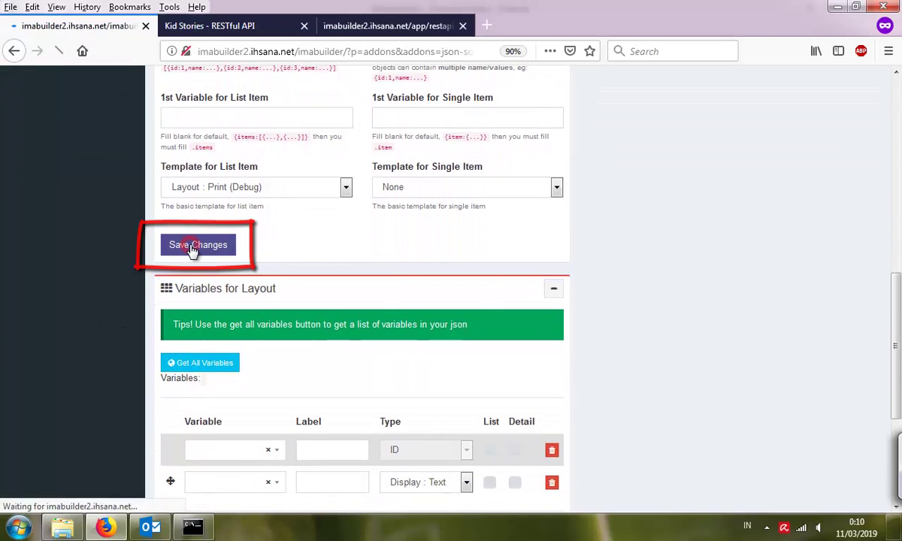
pyautogui.scroll(-10, 316, 278)
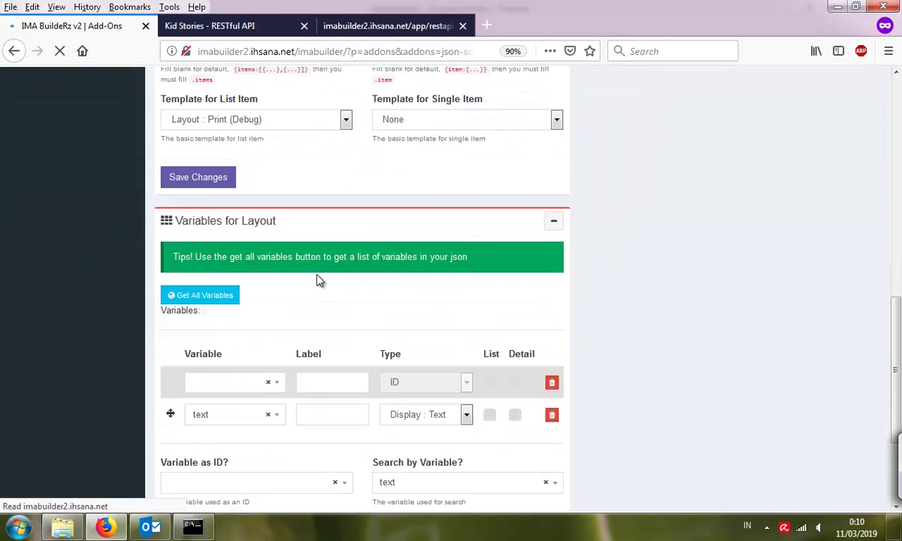
pyautogui.click(202, 299)
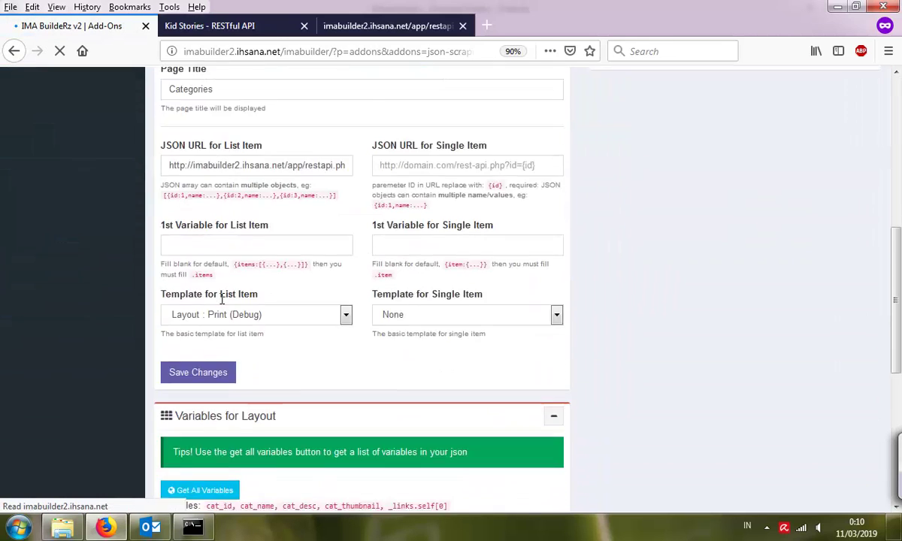
# Assign cat_id to the ID row and cat_name to the text row, label them ID and Name, and enable List and Detail for both.
pyautogui.scroll(-5, 222, 301)
pyautogui.click(254, 280)
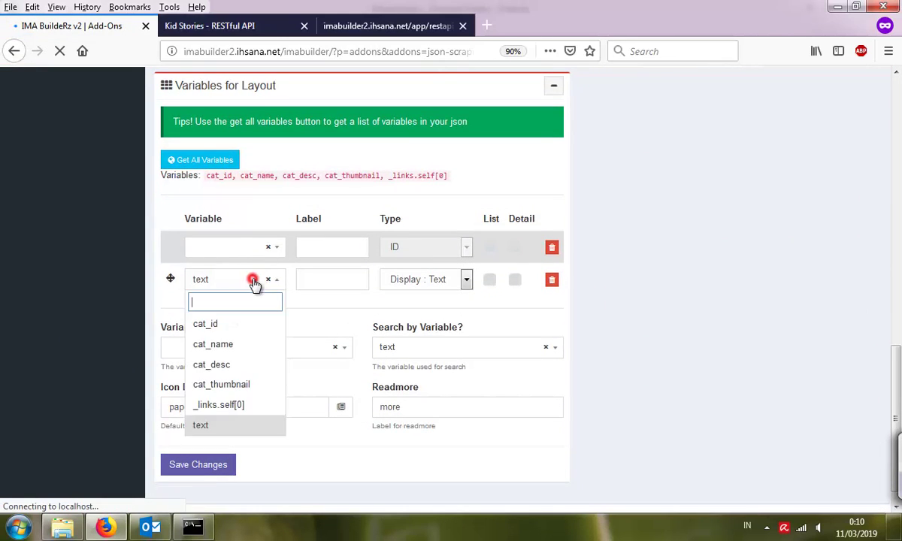
pyautogui.click(213, 325)
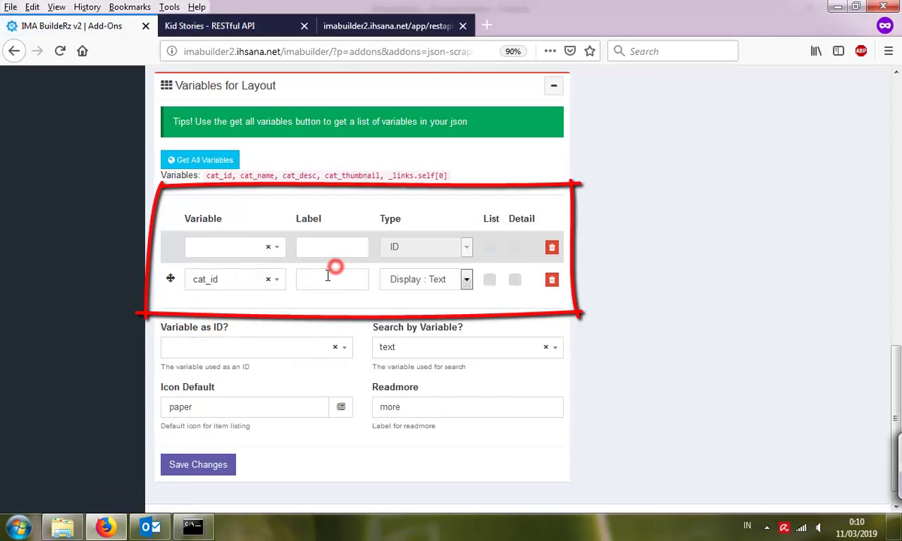
pyautogui.click(262, 250)
pyautogui.click(224, 295)
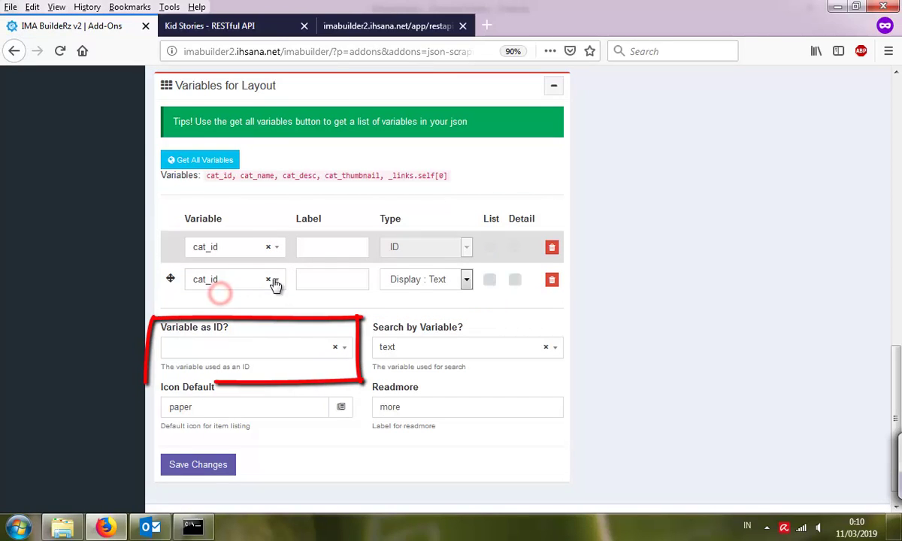
pyautogui.click(274, 282)
pyautogui.click(224, 346)
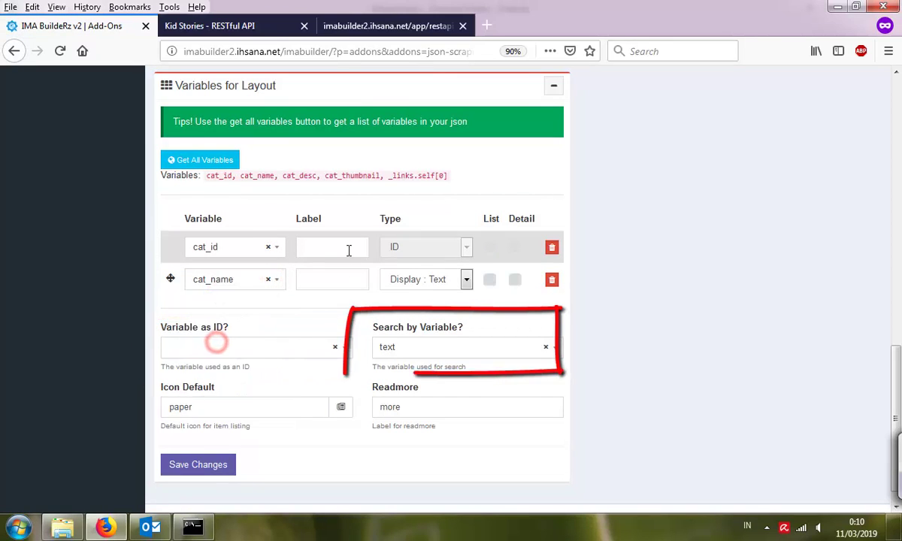
pyautogui.click(348, 250)
pyautogui.write('ID')
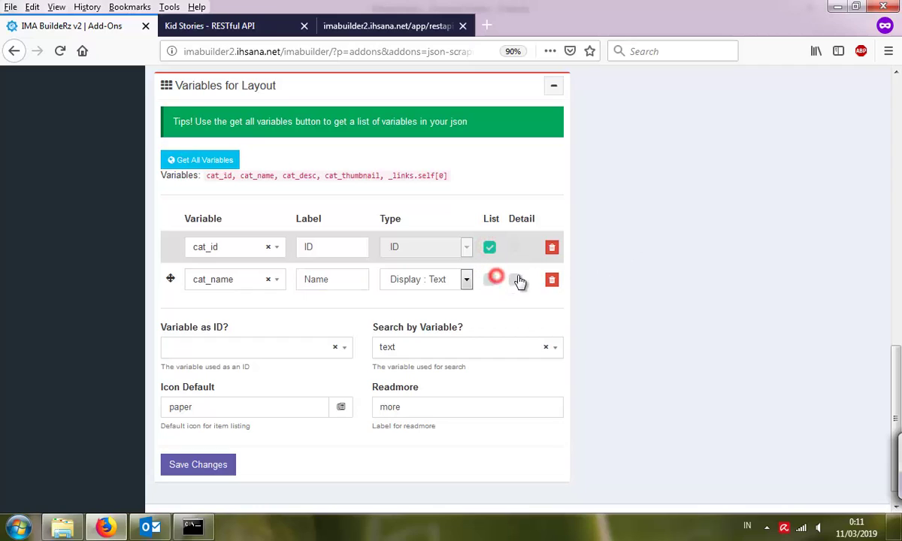
# Set the search variable to cat_name and the ID variable to cat_id, and save the changes.
pyautogui.click(466, 347)
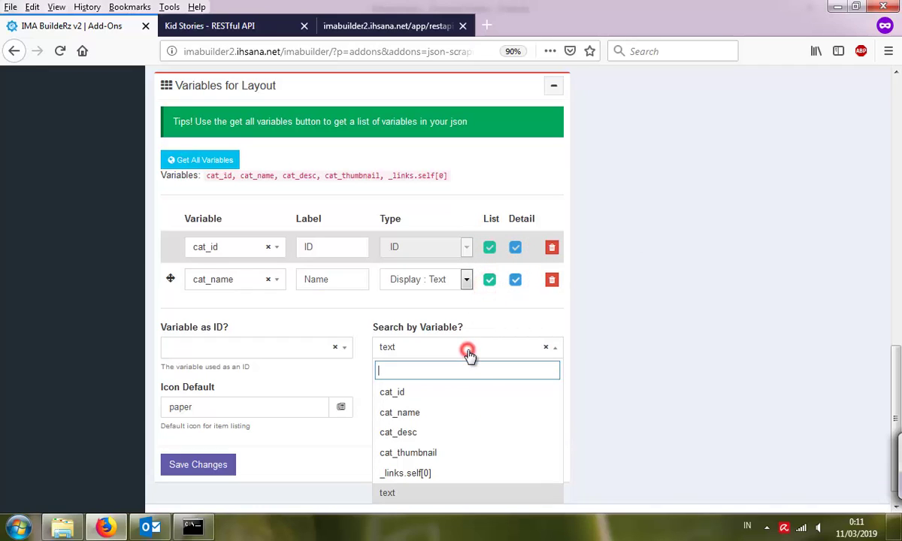
pyautogui.click(431, 414)
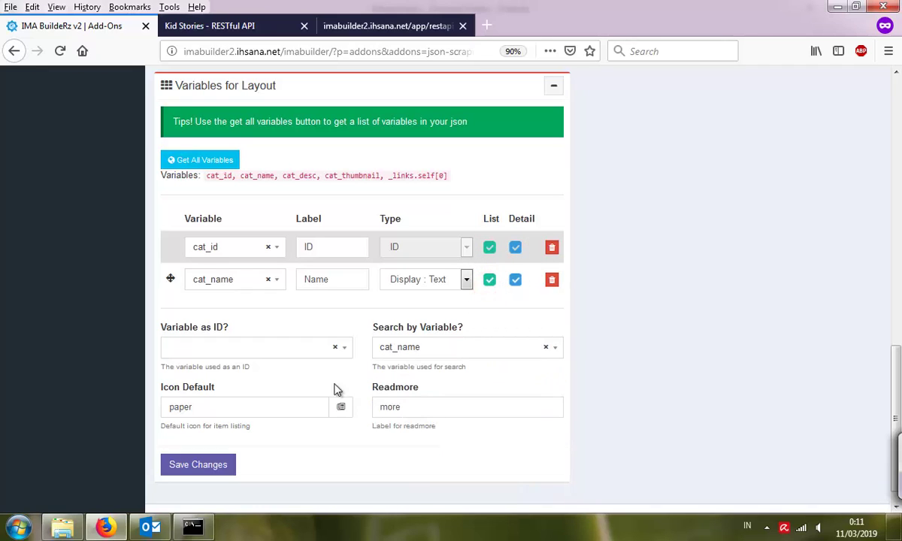
pyautogui.click(256, 351)
pyautogui.click(216, 393)
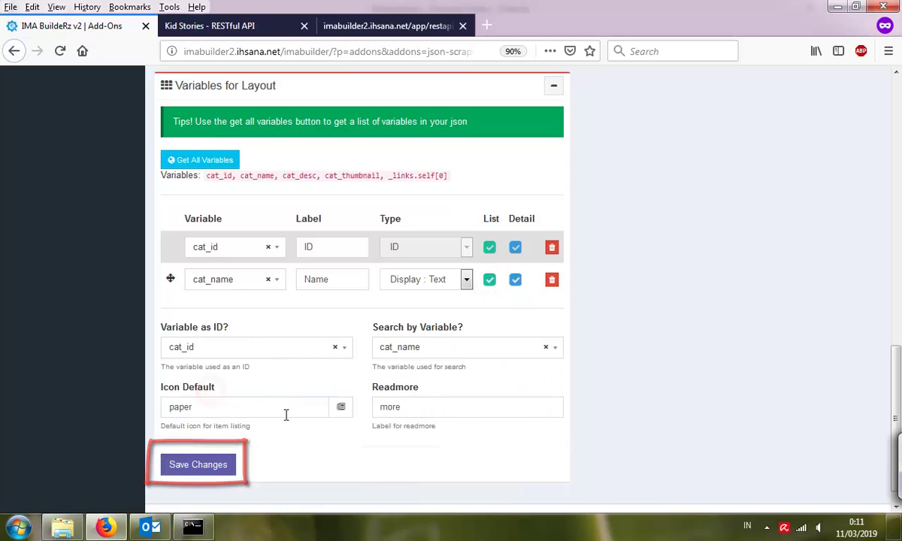
pyautogui.click(181, 466)
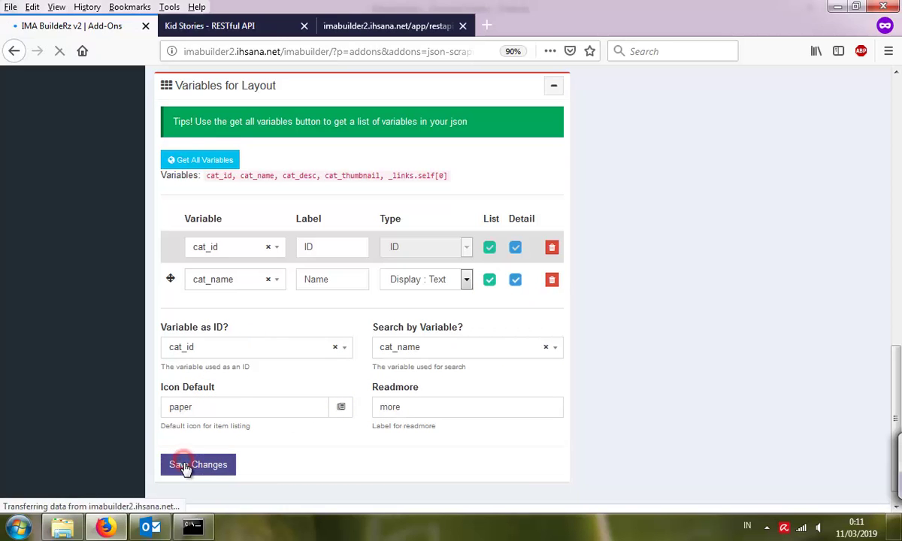
# Fill the new variable row with cat_desc, label Desc and type Display : Text, enable List and Detail, and save.
pyautogui.scroll(-15, 193, 463)
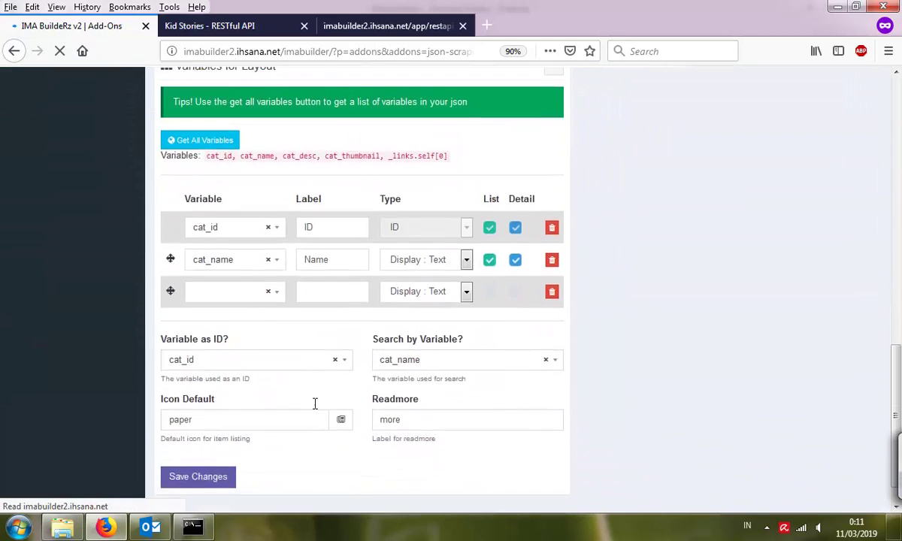
pyautogui.click(414, 258)
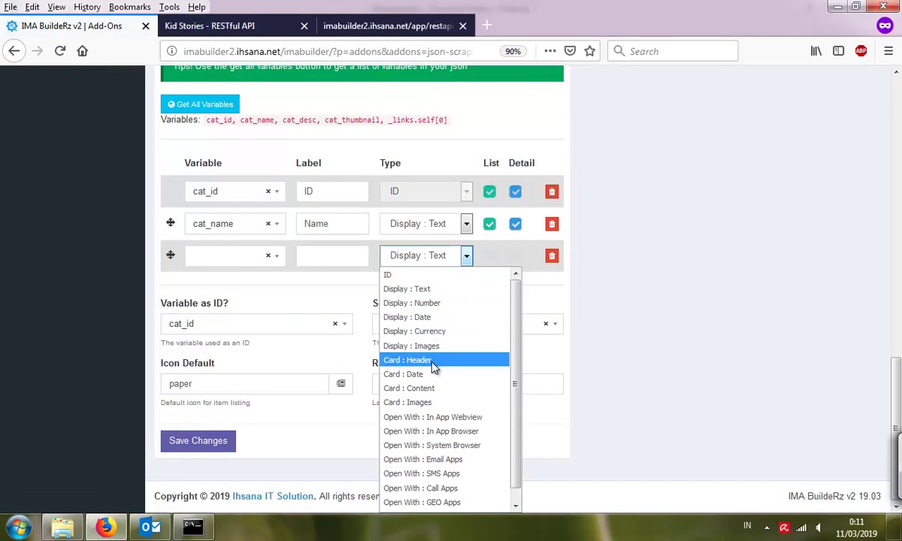
pyautogui.click(434, 289)
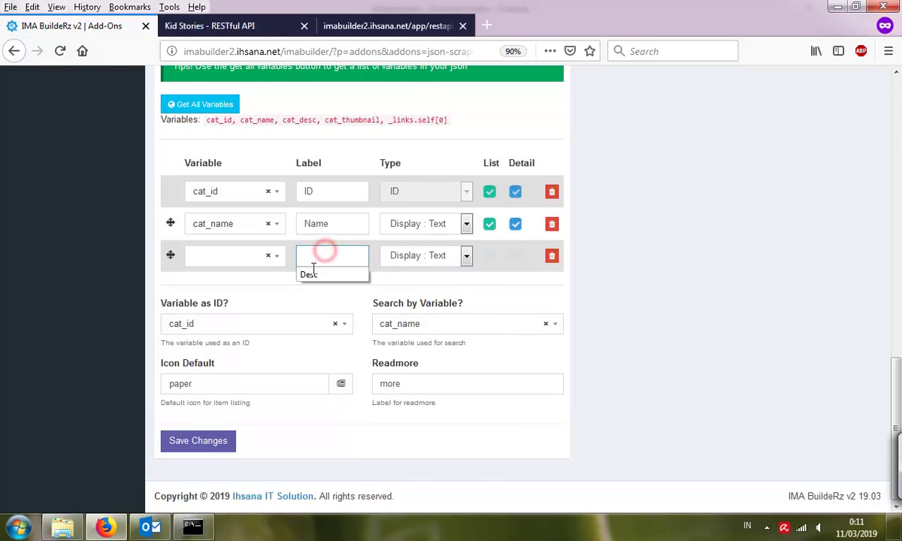
pyautogui.click(309, 275)
pyautogui.click(233, 255)
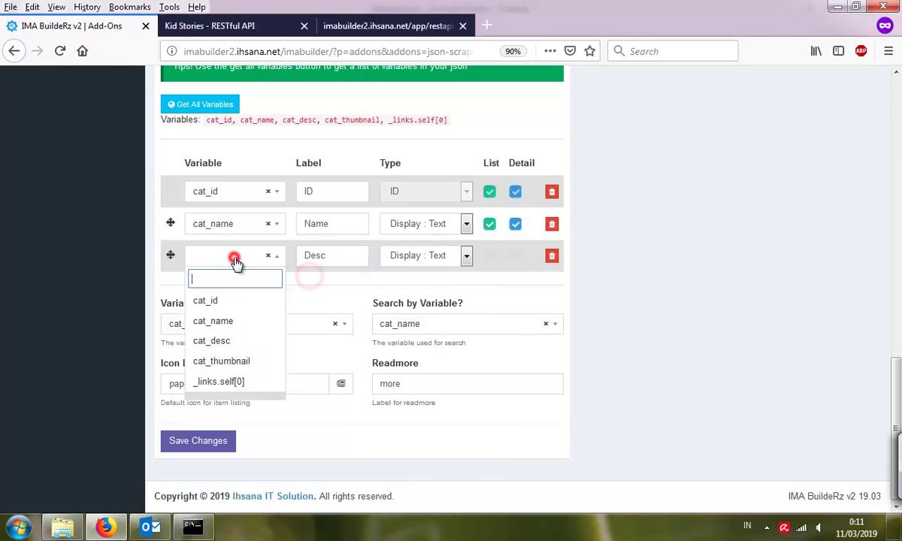
pyautogui.click(239, 342)
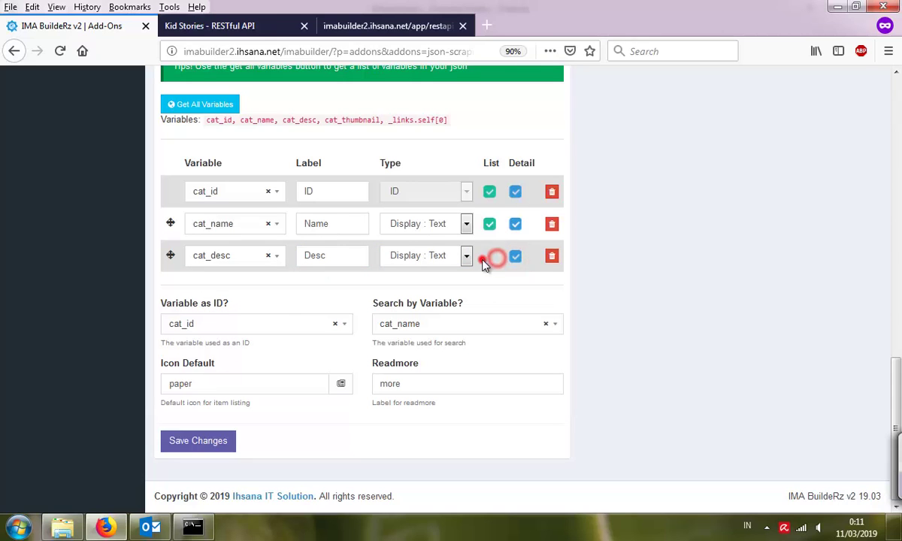
pyautogui.click(193, 440)
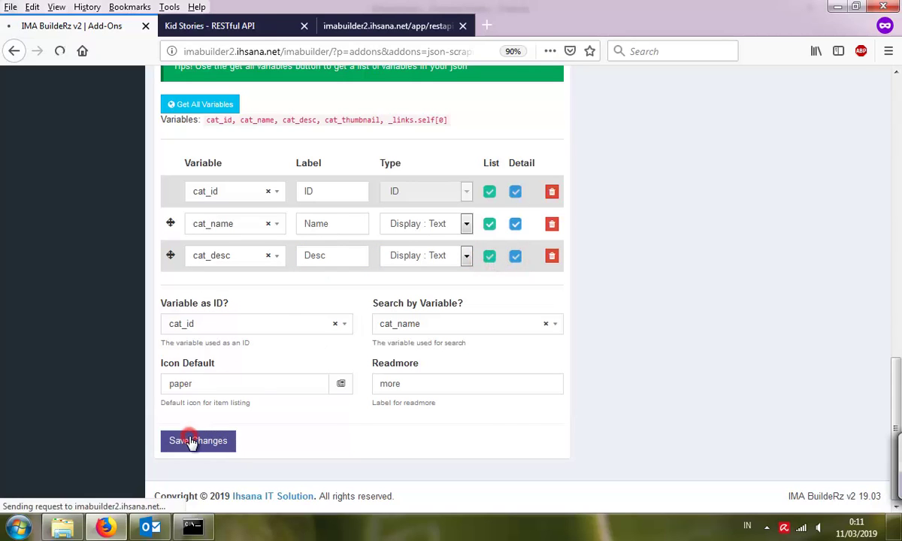
# Fill the new variable row with cat_thumbnail, label Thumbnail and type Display : Images, enable List and Detail, and save.
pyautogui.scroll(-3, 365, 365)
pyautogui.scroll(-5, 365, 364)
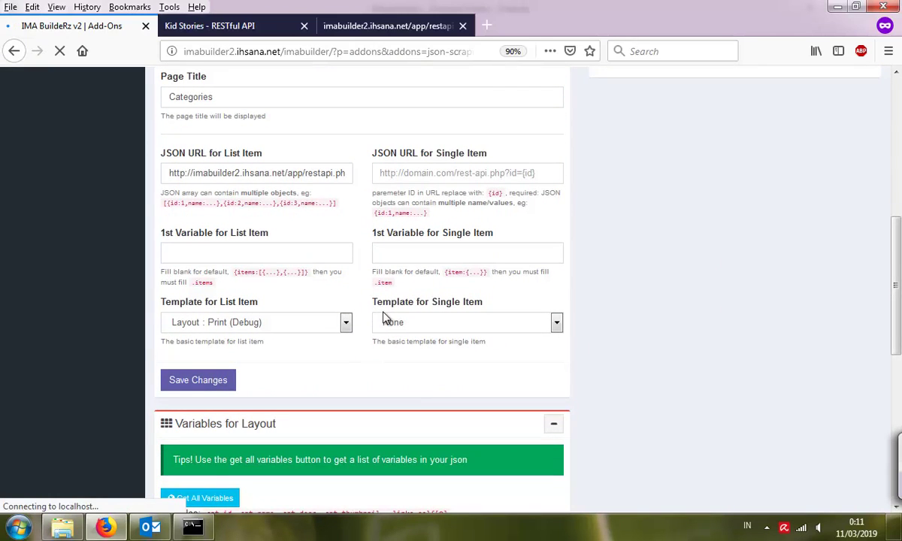
pyautogui.scroll(-10, 384, 316)
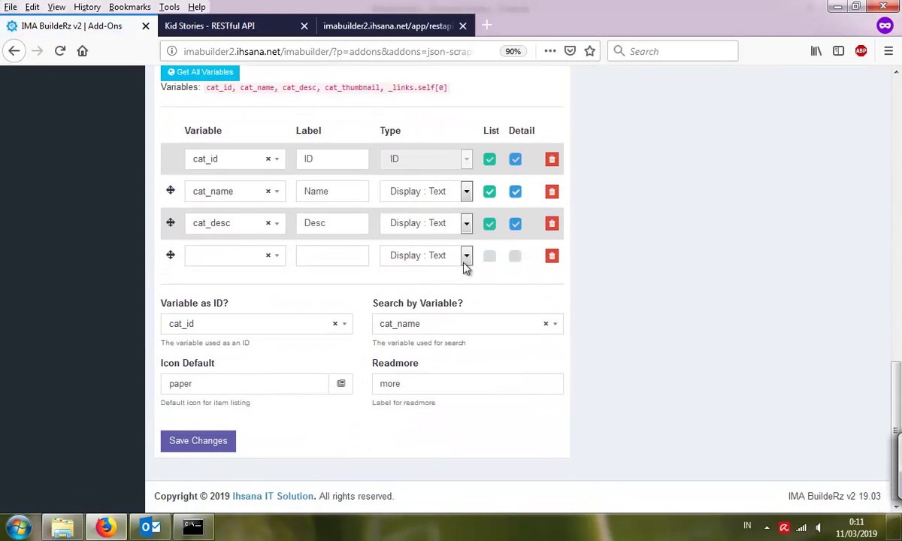
pyautogui.click(418, 256)
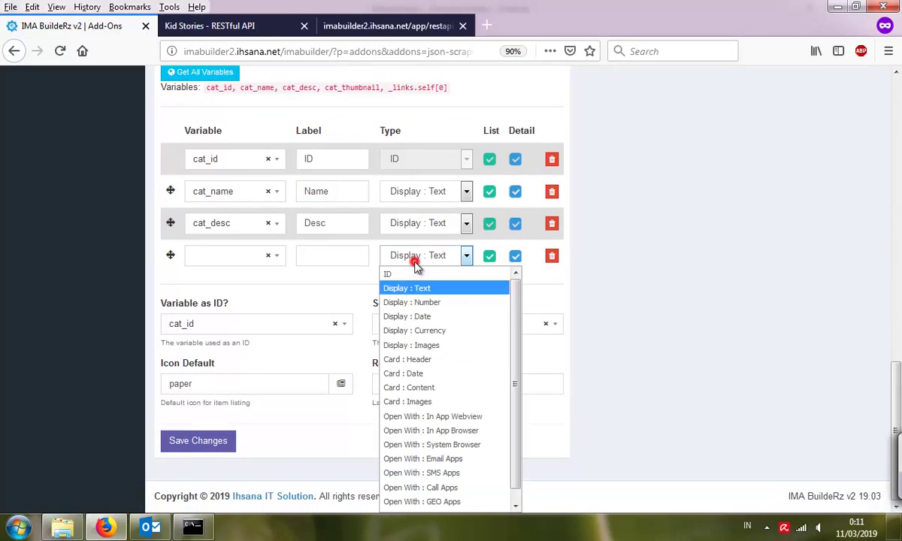
pyautogui.click(449, 349)
pyautogui.click(204, 253)
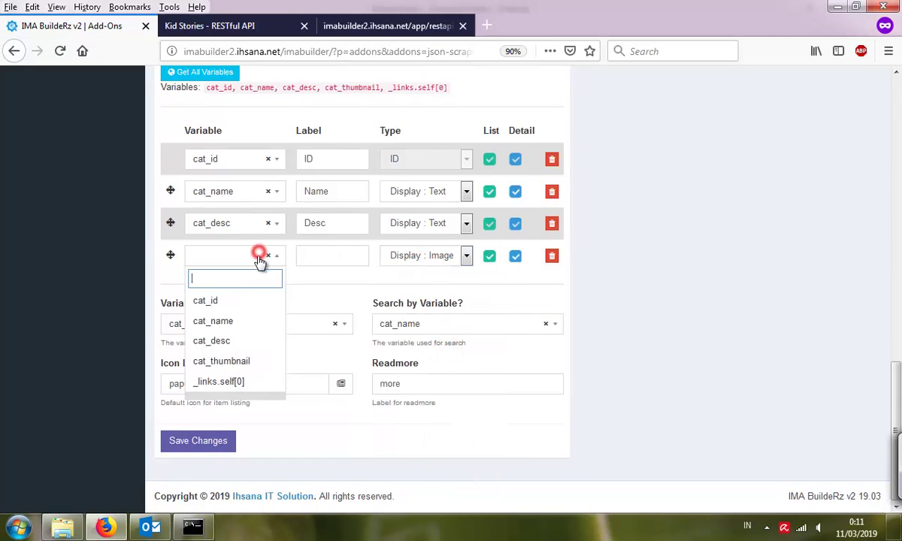
pyautogui.click(236, 363)
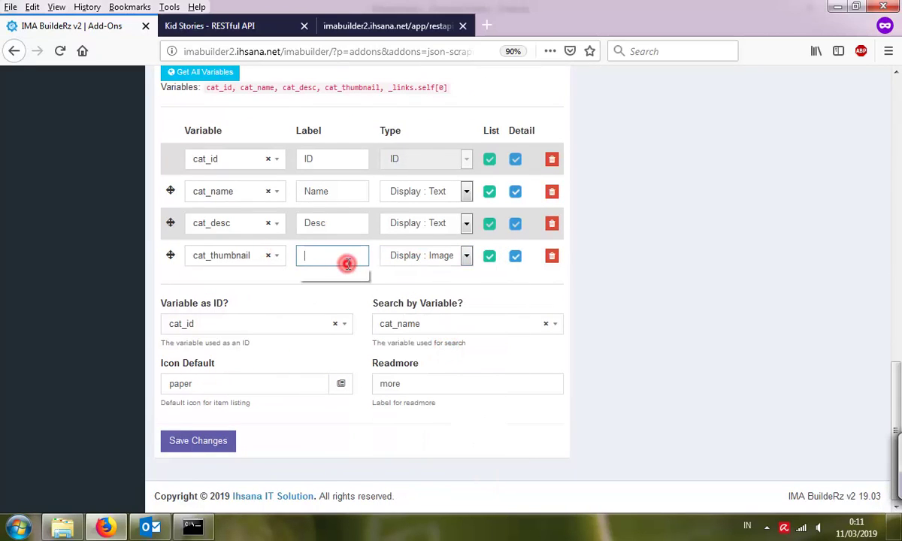
pyautogui.click(333, 274)
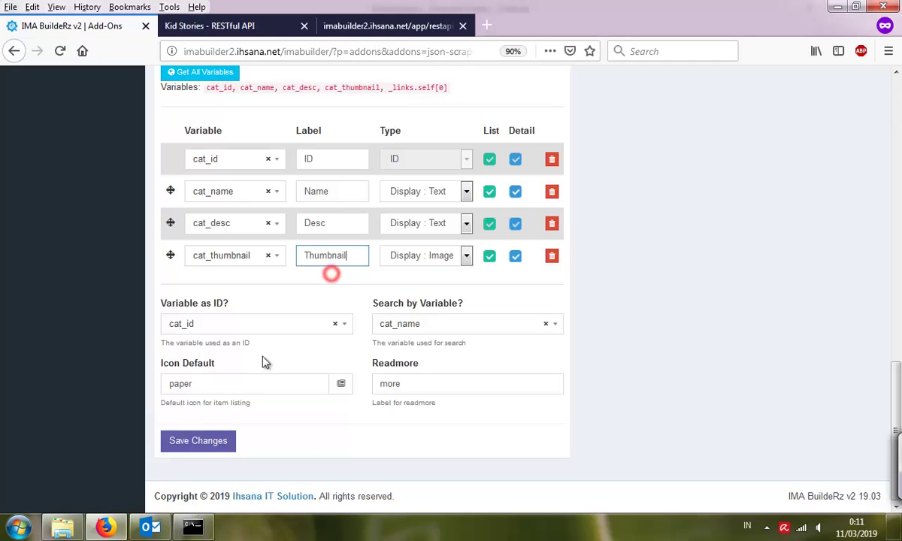
pyautogui.click(194, 443)
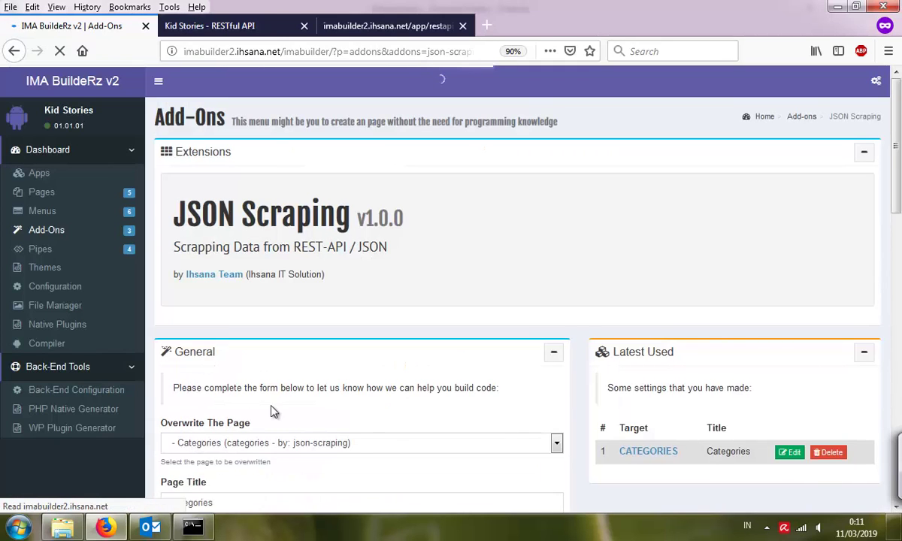
pyautogui.scroll(-5, 255, 380)
pyautogui.scroll(3, 271, 410)
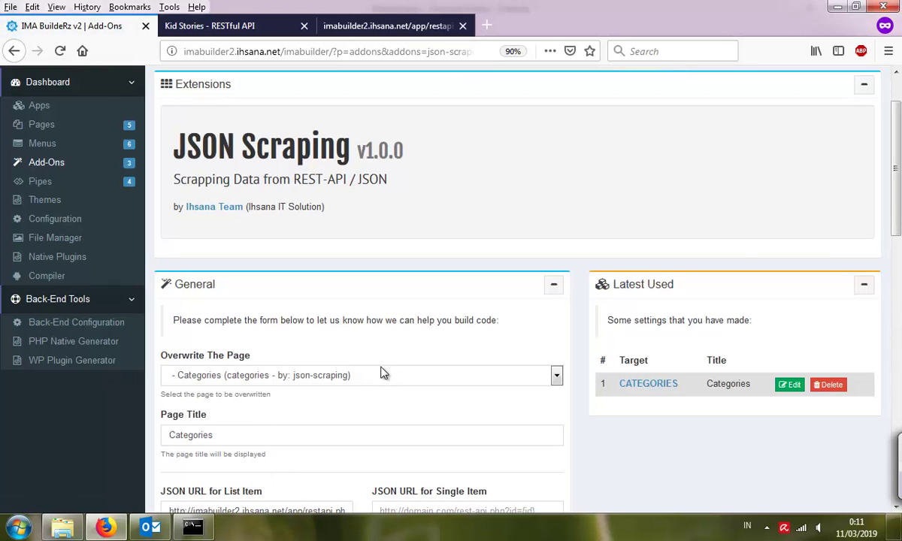
# Open the Native Plugins page and look through the plugin install commands the app requires.
pyautogui.scroll(-5, 382, 368)
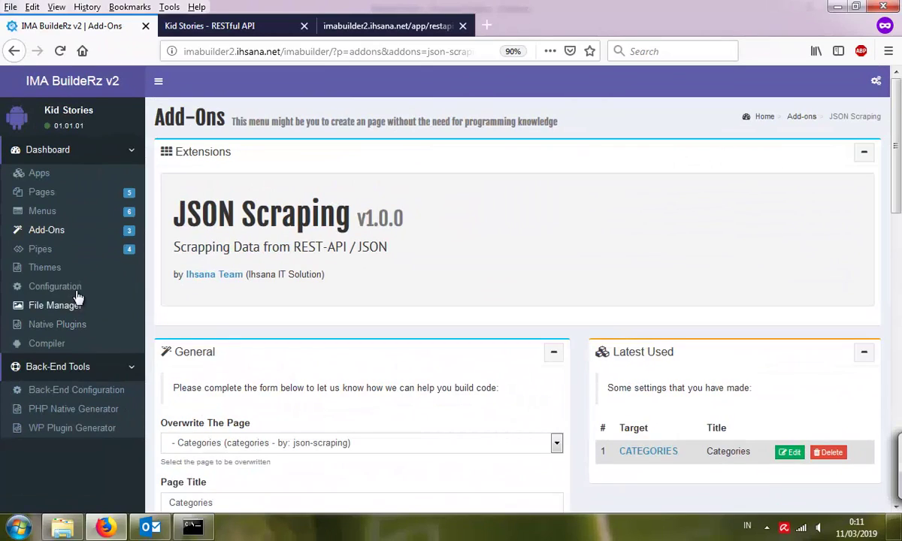
pyautogui.click(60, 326)
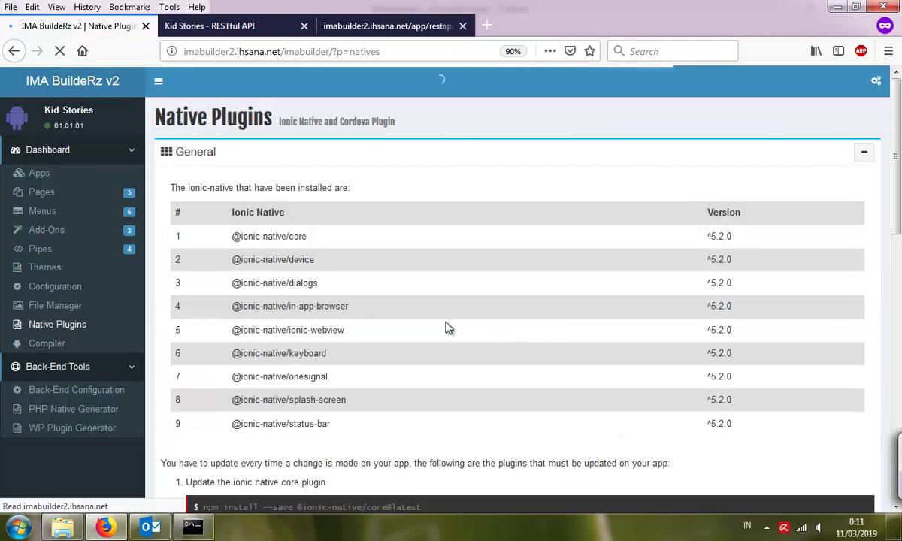
pyautogui.scroll(-5, 445, 332)
pyautogui.scroll(3, 446, 339)
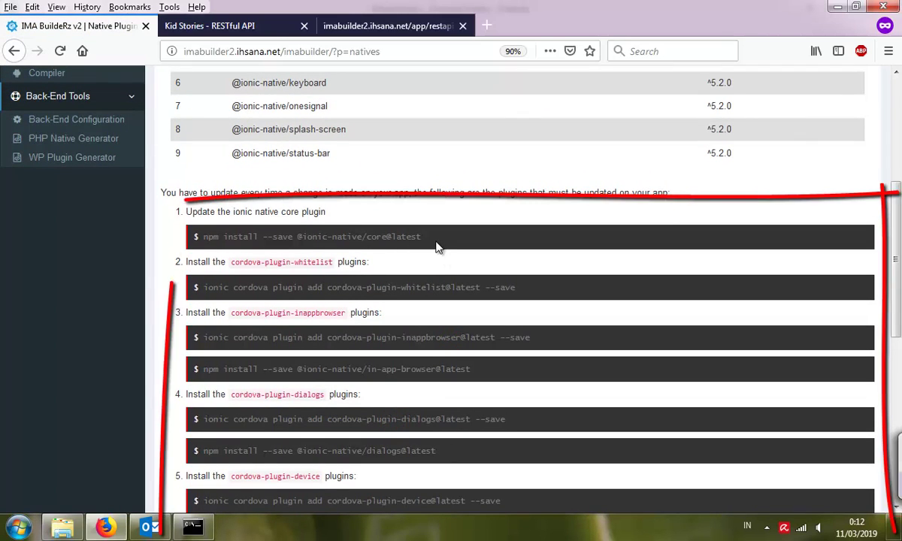
pyautogui.moveTo(422, 237); pyautogui.dragTo(213, 241)
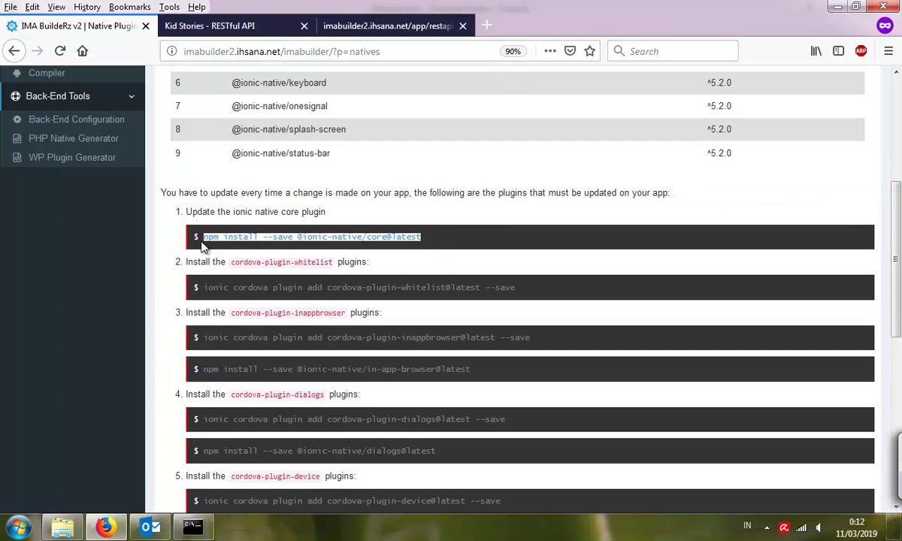
pyautogui.scroll(6, 413, 288)
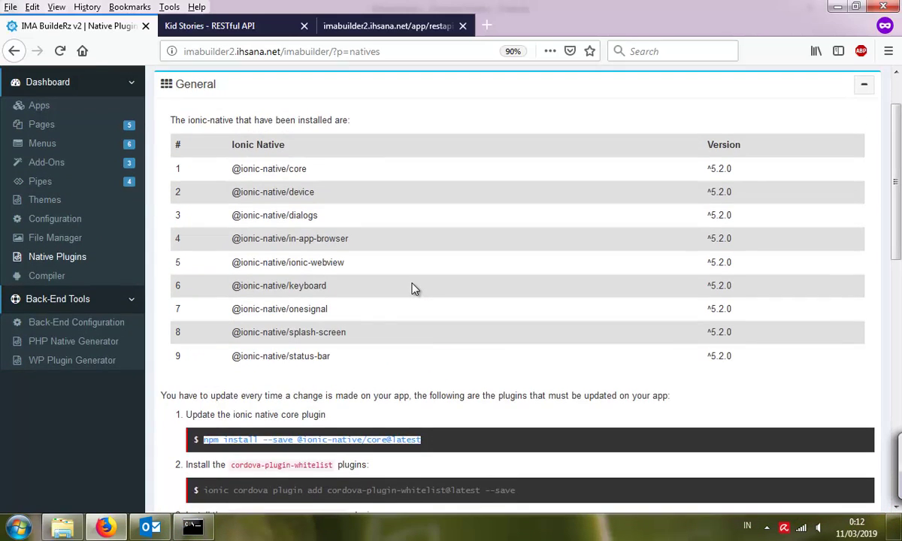
pyautogui.scroll(-6, 413, 288)
pyautogui.rightClick(340, 238)
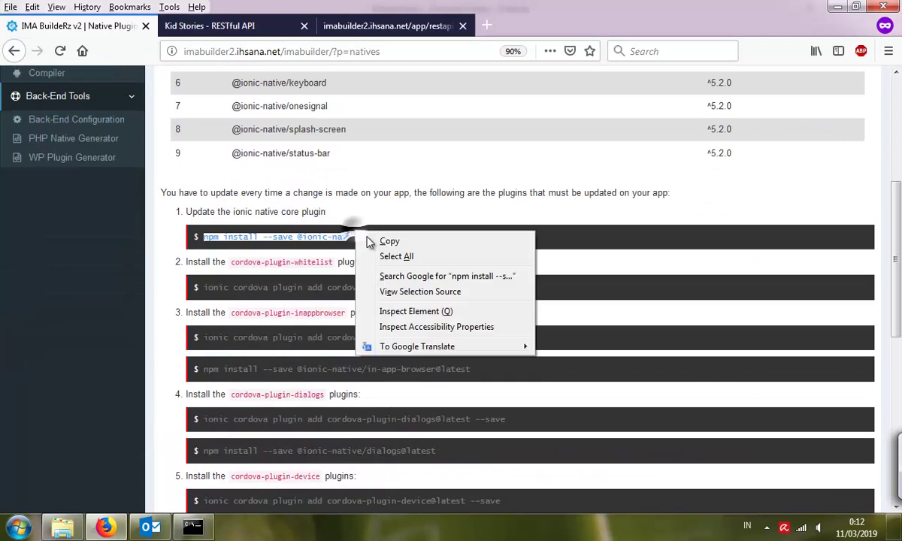
pyautogui.click(354, 222)
pyautogui.click(193, 527)
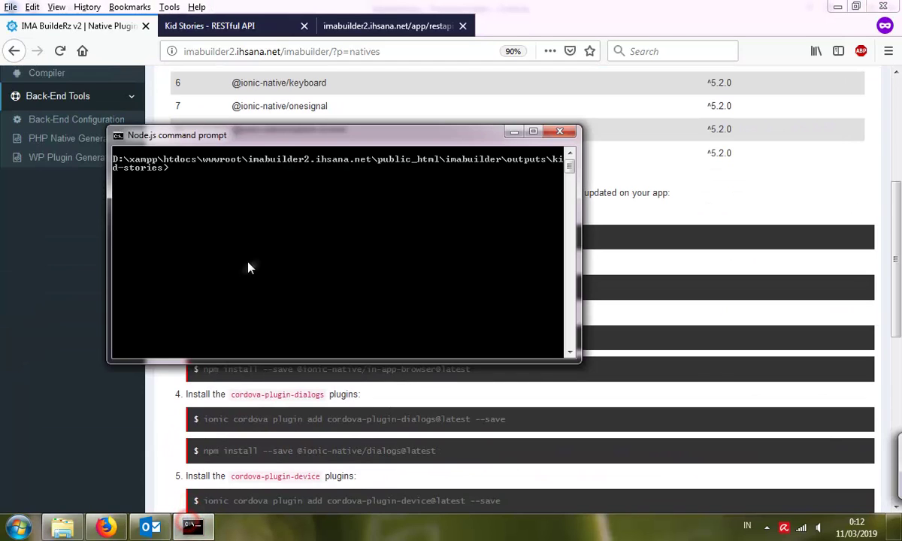
pyautogui.rightClick(248, 264)
pyautogui.click(280, 301)
pyautogui.press('Return')
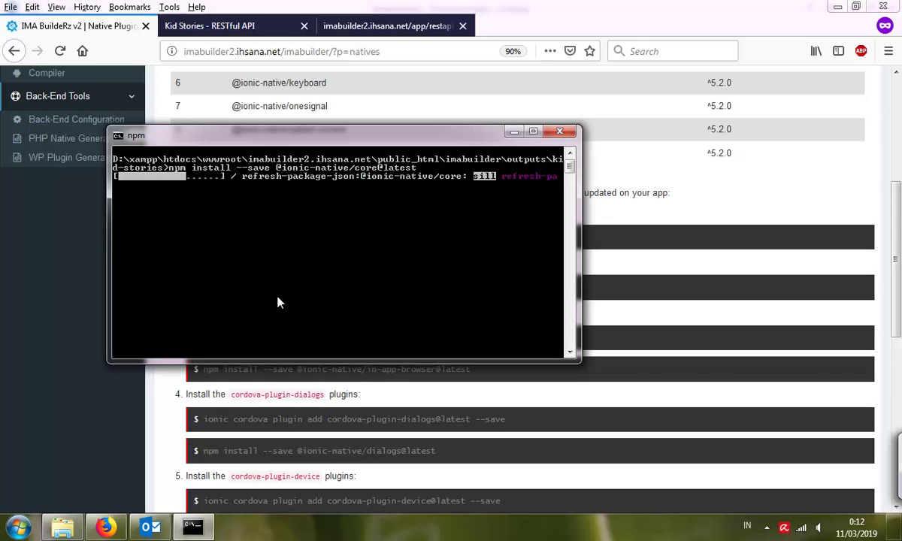
# Copy the whitelist plugin command from the page and run ionic cordova plugin add cordova-plugin-whitelist@latest --save in the command prompt.
pyautogui.click(290, 368)
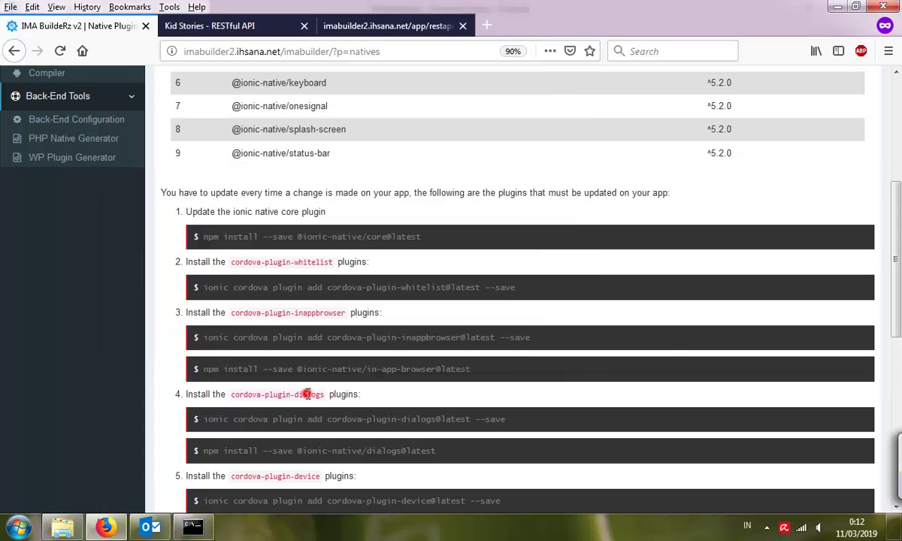
pyautogui.moveTo(527, 287); pyautogui.dragTo(239, 292)
pyautogui.rightClick(240, 291)
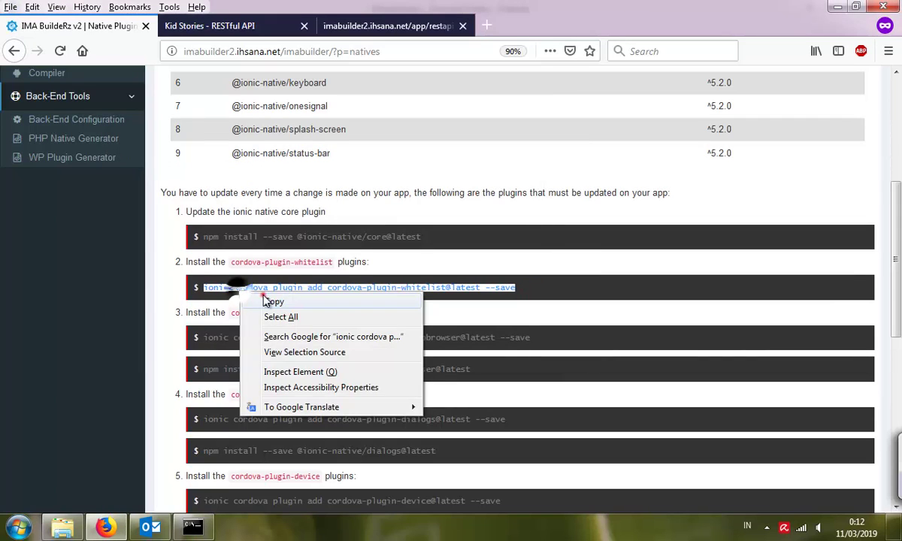
pyautogui.click(263, 301)
pyautogui.click(193, 527)
pyautogui.rightClick(301, 302)
pyautogui.click(334, 342)
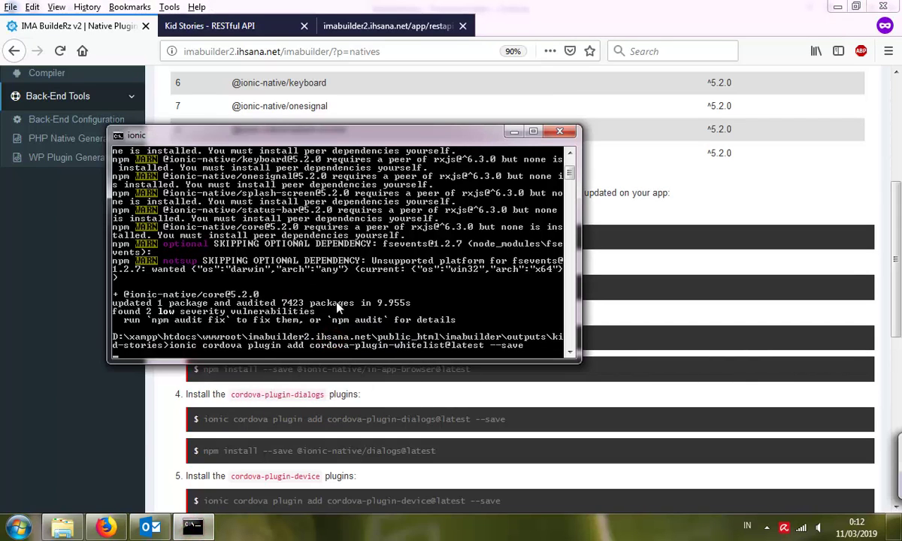
pyautogui.press('Return')
# Copy the splashscreen Cordova command and run ionic cordova plugin add cordova-plugin-splashscreen@latest --save in the command prompt.
pyautogui.click(577, 447)
pyautogui.scroll(-5, 551, 427)
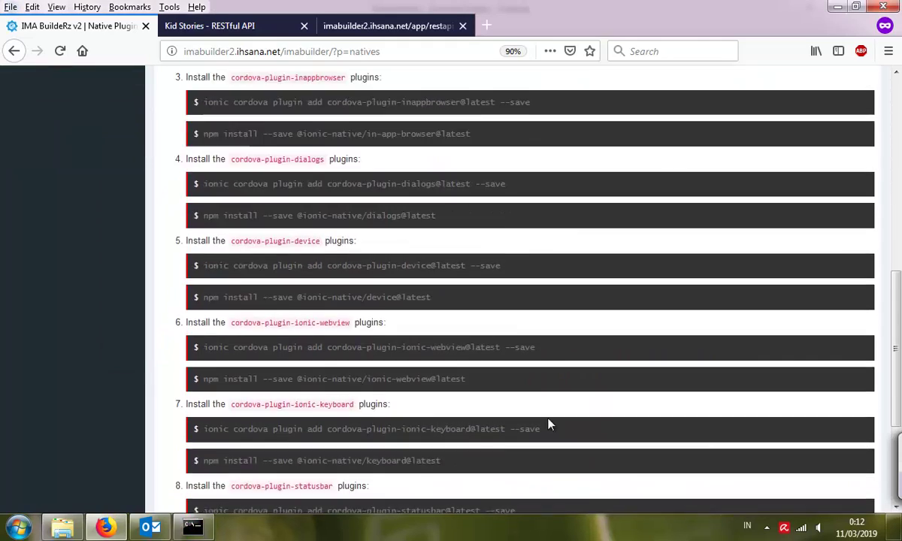
pyautogui.scroll(-2, 302, 436)
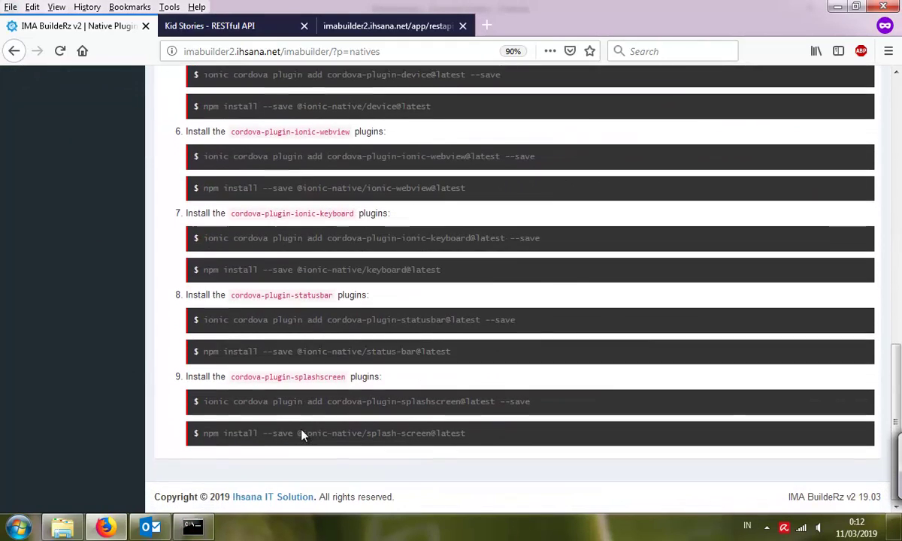
pyautogui.moveTo(554, 404); pyautogui.dragTo(197, 402)
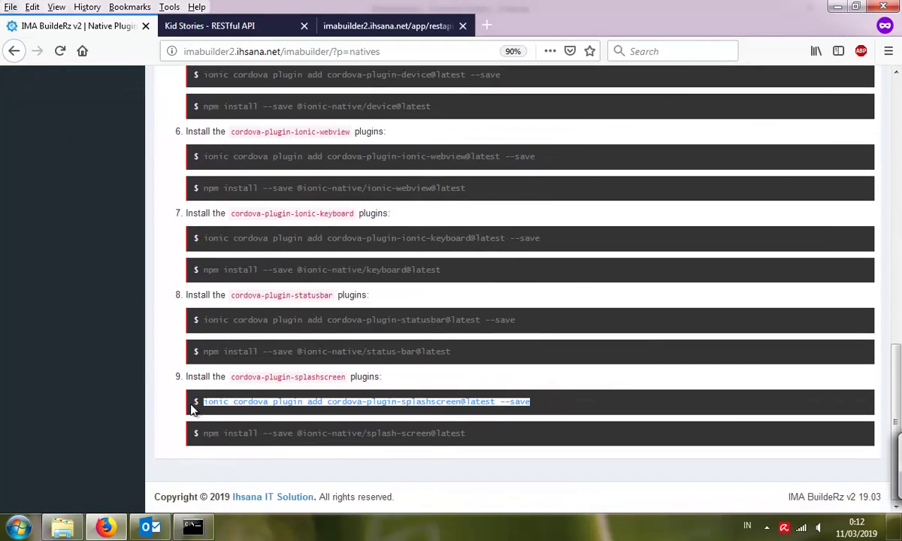
pyautogui.rightClick(240, 411)
pyautogui.click(278, 414)
pyautogui.click(193, 526)
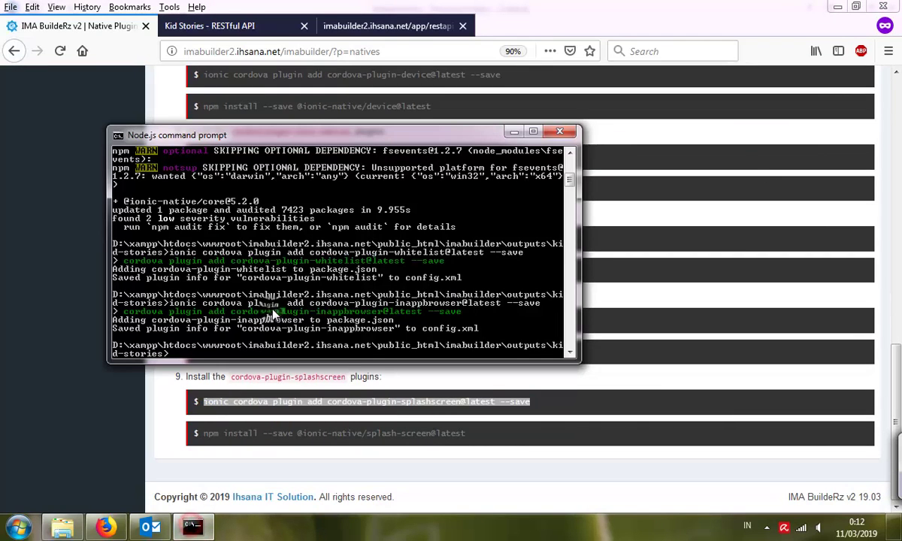
pyautogui.rightClick(255, 289)
pyautogui.click(297, 346)
pyautogui.press('Return')
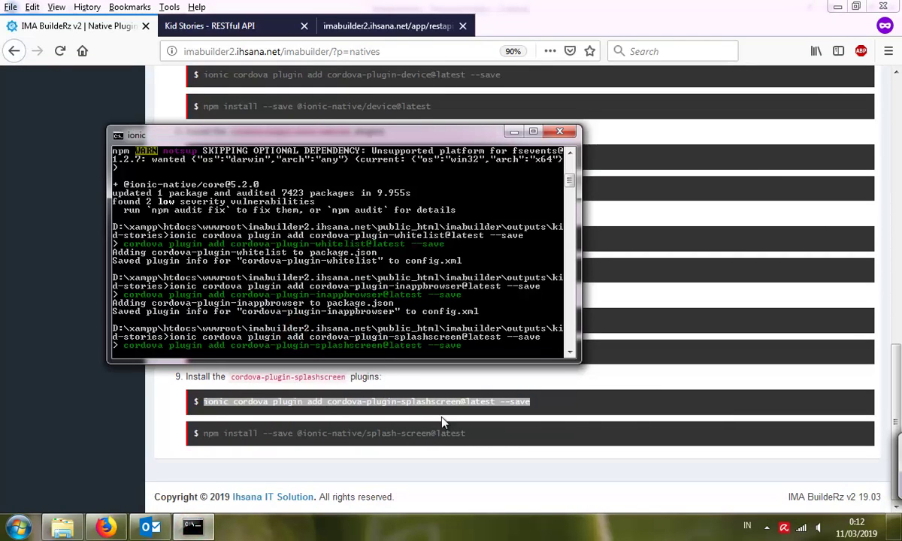
pyautogui.click(479, 436)
pyautogui.moveTo(478, 434); pyautogui.dragTo(197, 434)
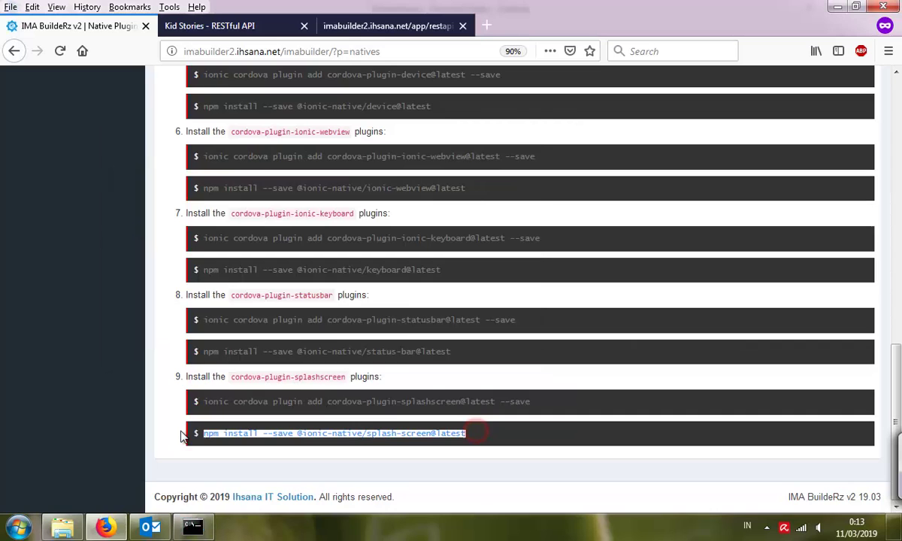
pyautogui.rightClick(229, 433)
pyautogui.click(263, 315)
pyautogui.click(192, 526)
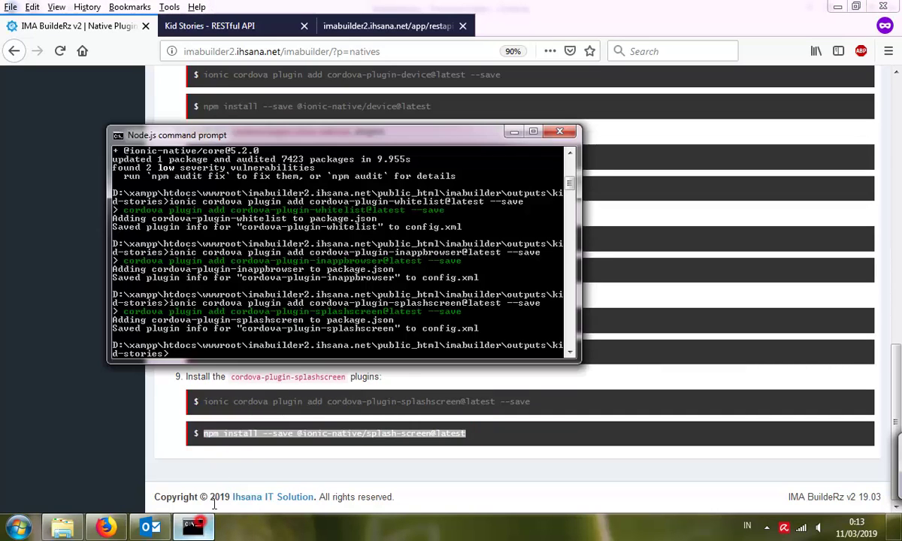
pyautogui.rightClick(355, 325)
pyautogui.click(374, 360)
pyautogui.press('Return')
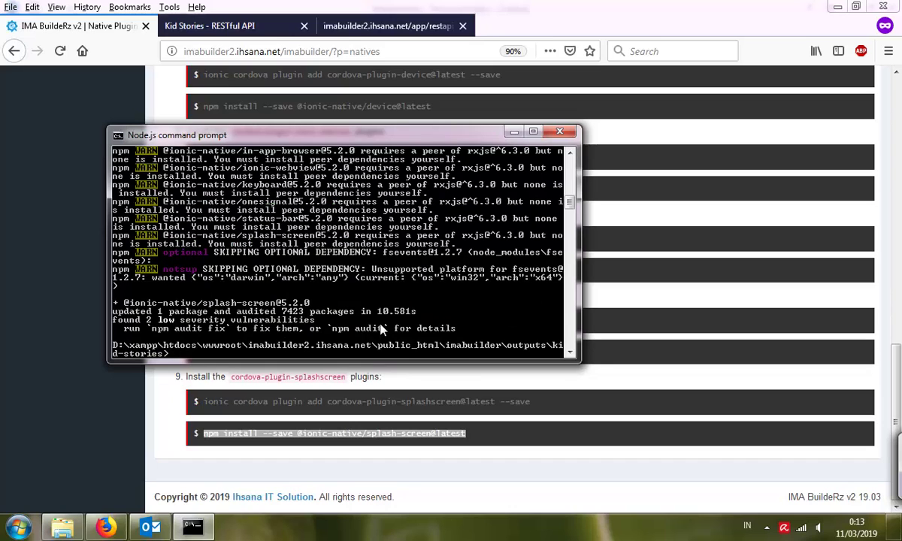
# Show the emulator sidebar, copy its cd command and run it in the command prompt to enter the outputs\kid-stories folder.
pyautogui.click(630, 303)
pyautogui.scroll(20, 655, 297)
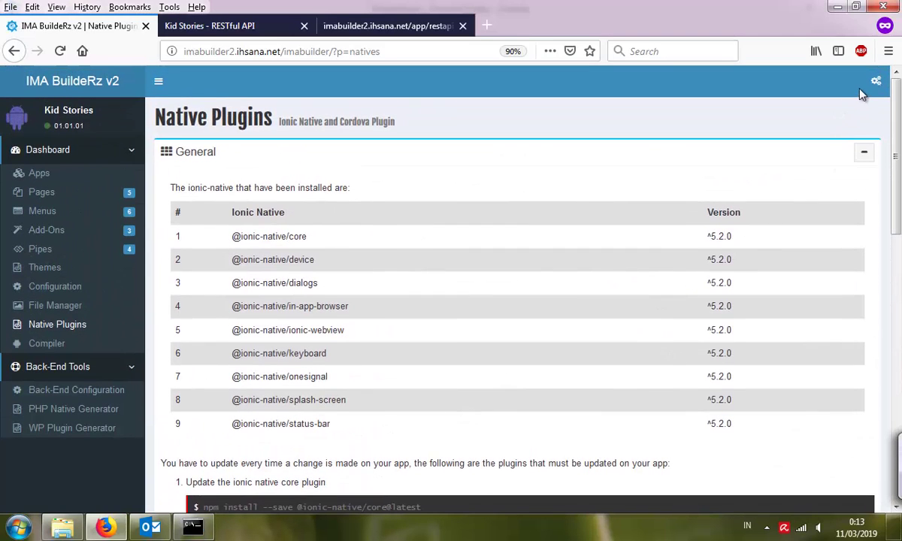
pyautogui.click(876, 81)
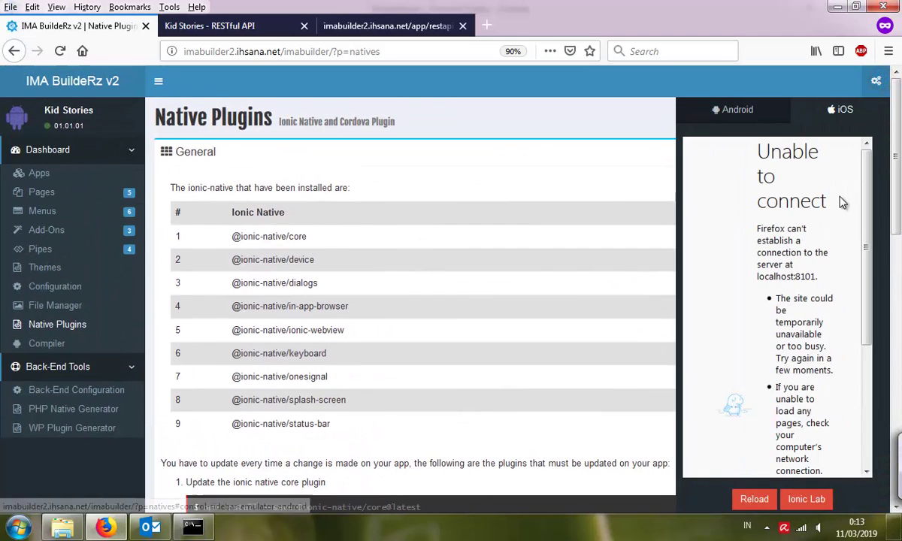
pyautogui.scroll(-8, 796, 235)
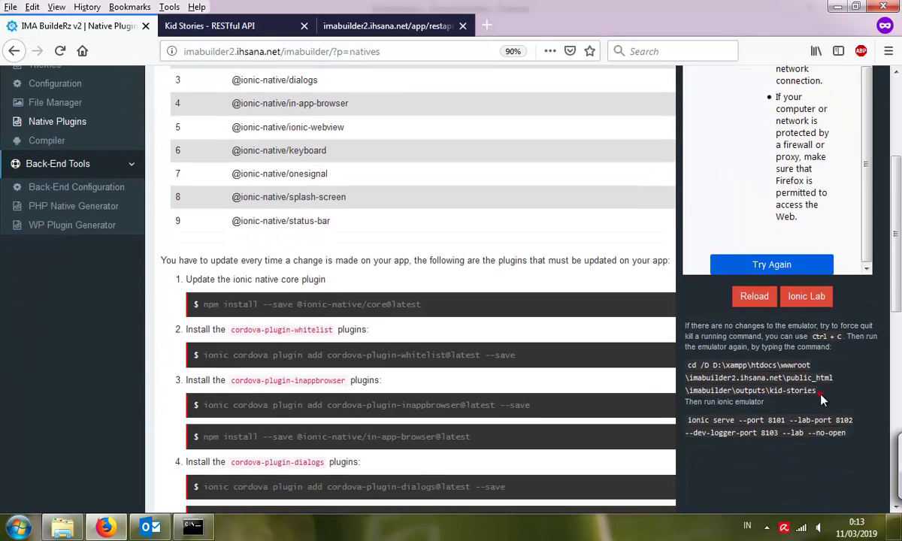
pyautogui.moveTo(822, 401); pyautogui.dragTo(688, 365)
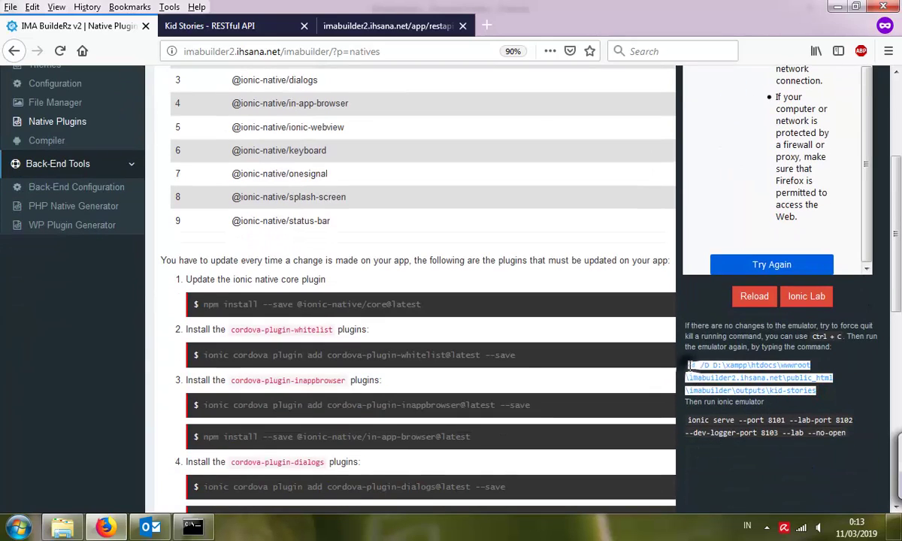
pyautogui.rightClick(688, 365)
pyautogui.click(660, 343)
pyautogui.click(192, 526)
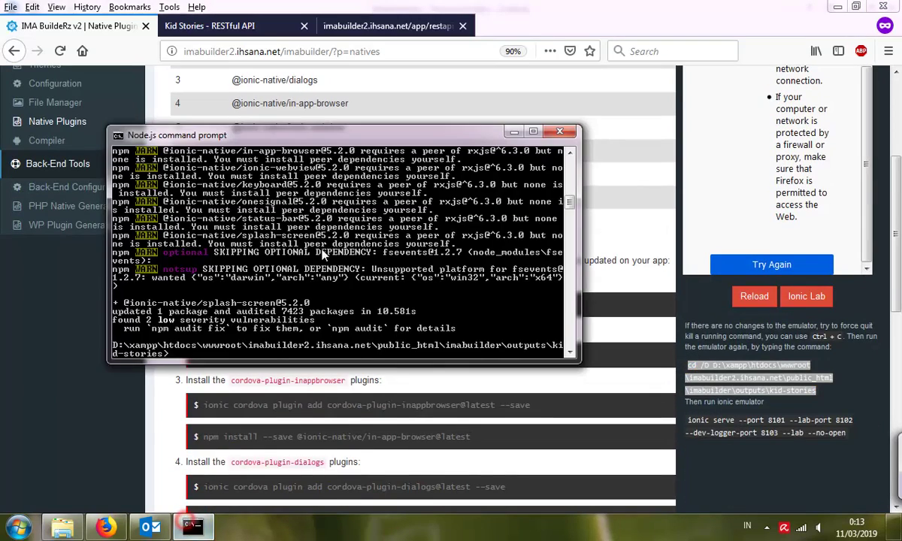
pyautogui.rightClick(324, 256)
pyautogui.click(338, 283)
pyautogui.press('Return')
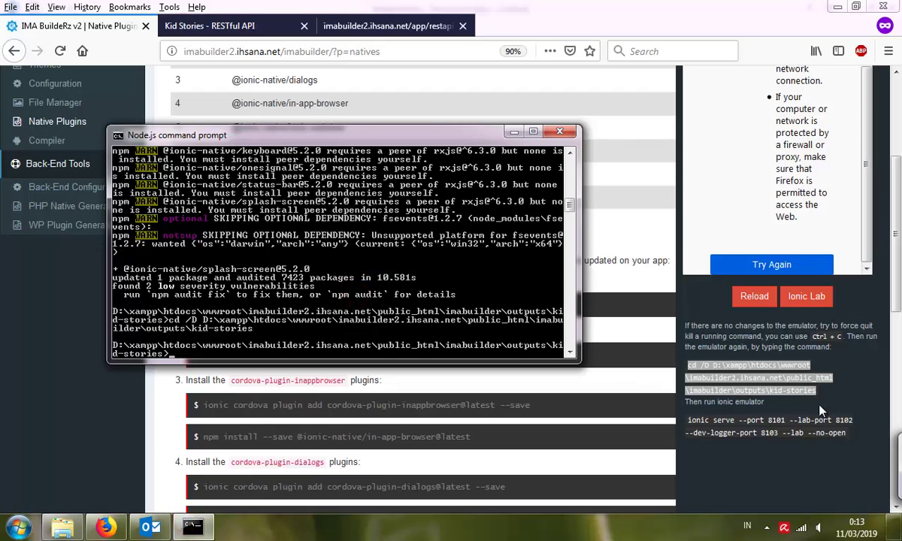
# Copy the emulator command and run ionic serve --port 8101 --lab-port 8102 --dev-logger-port 8103 --lab --no-open in the command prompt.
pyautogui.moveTo(847, 434); pyautogui.dragTo(689, 420)
pyautogui.rightClick(692, 419)
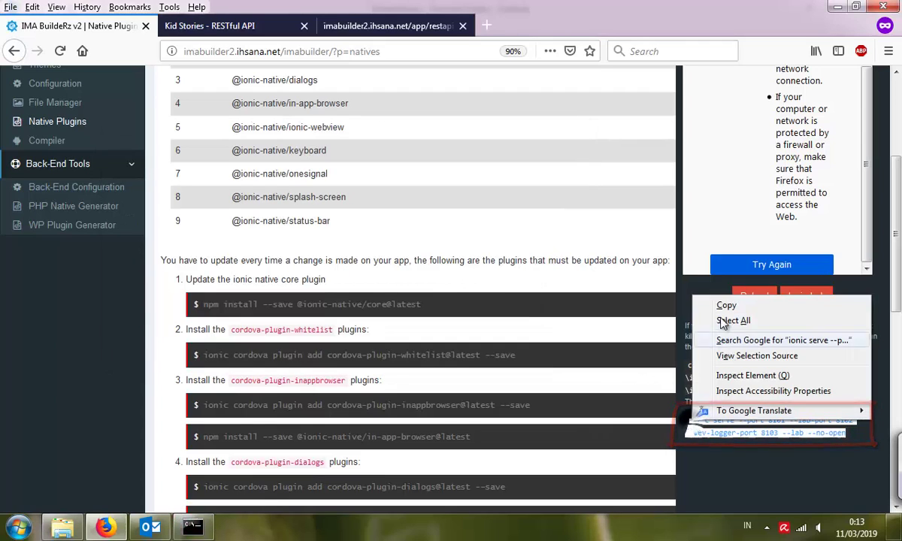
pyautogui.click(727, 306)
pyautogui.click(192, 526)
pyautogui.rightClick(299, 310)
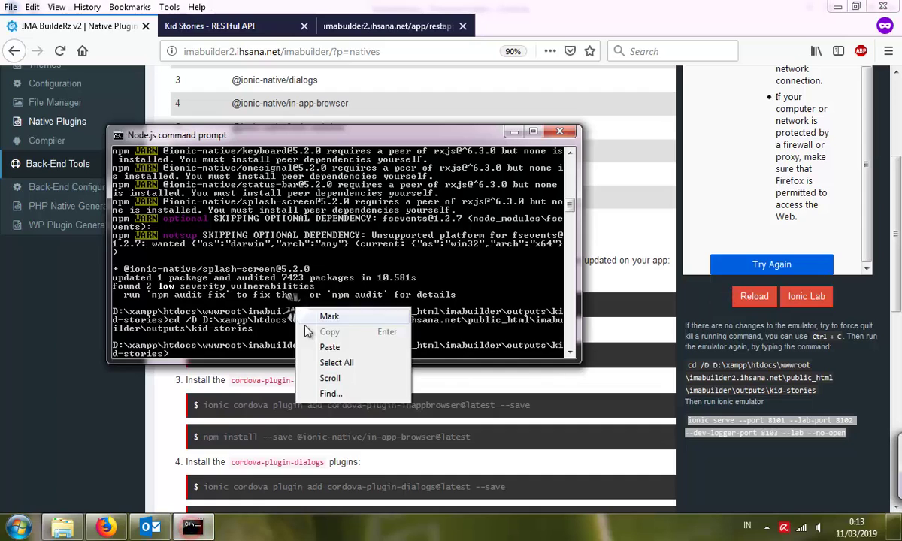
pyautogui.click(331, 346)
pyautogui.press('Return')
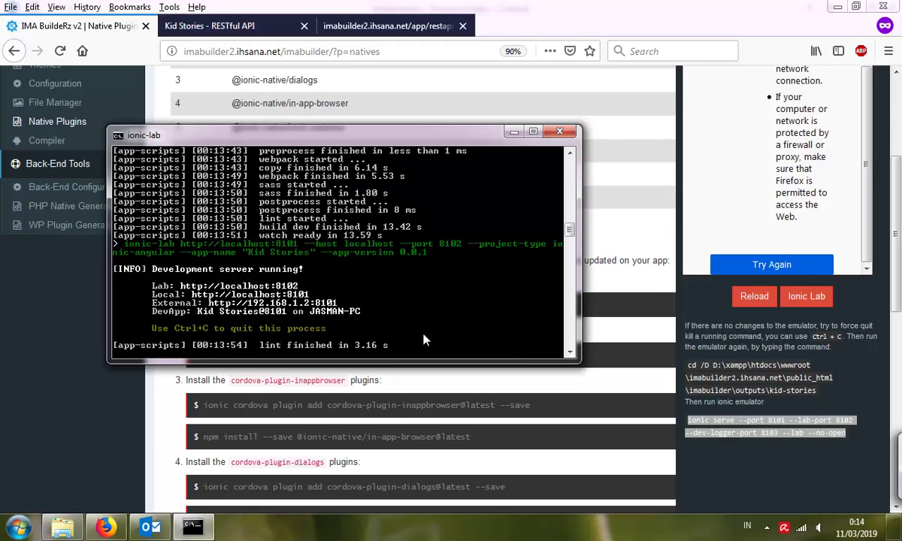
# Reload the emulator preview, open Categories from the app's side menu and look through the listed category items.
pyautogui.click(691, 376)
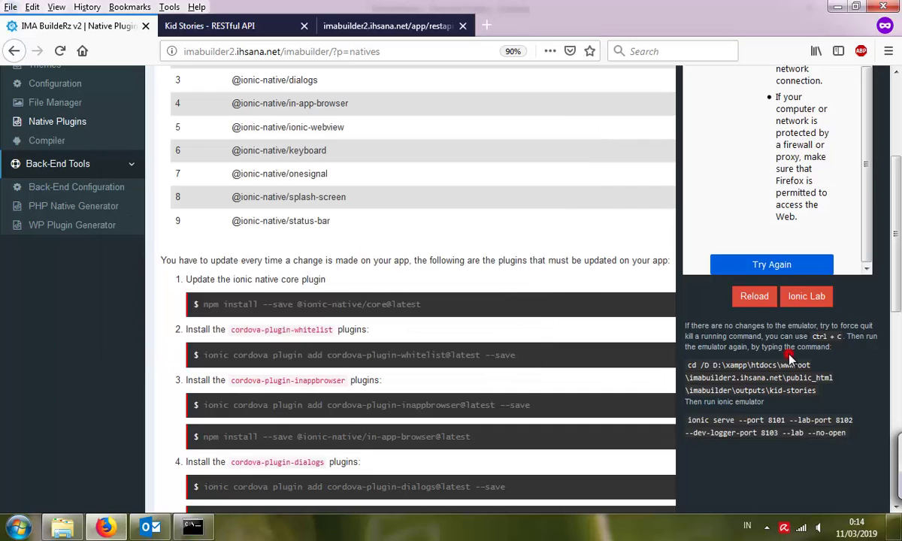
pyautogui.scroll(3, 745, 331)
pyautogui.click(749, 405)
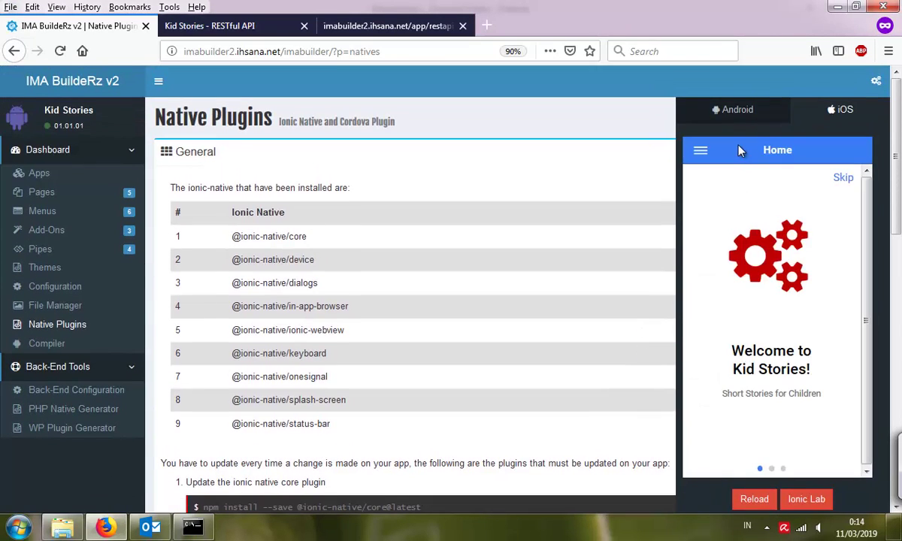
pyautogui.click(700, 160)
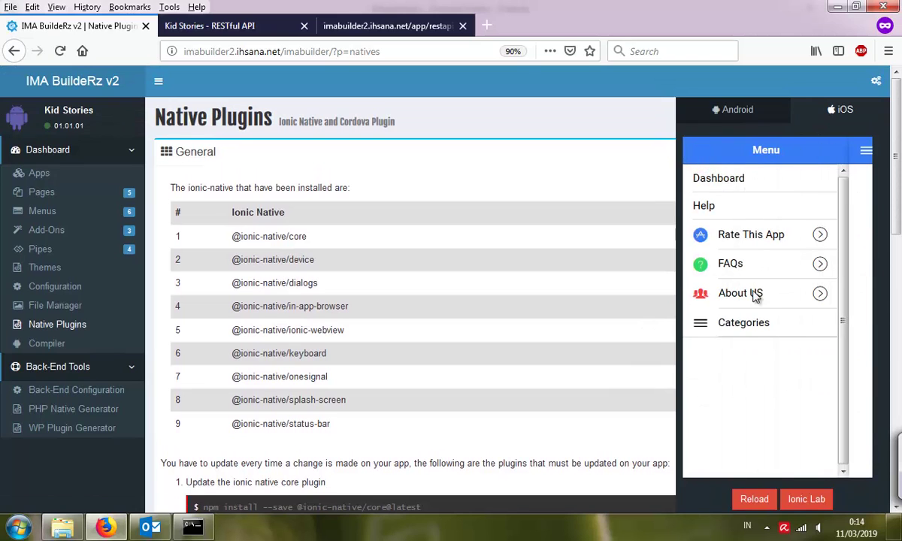
pyautogui.click(744, 325)
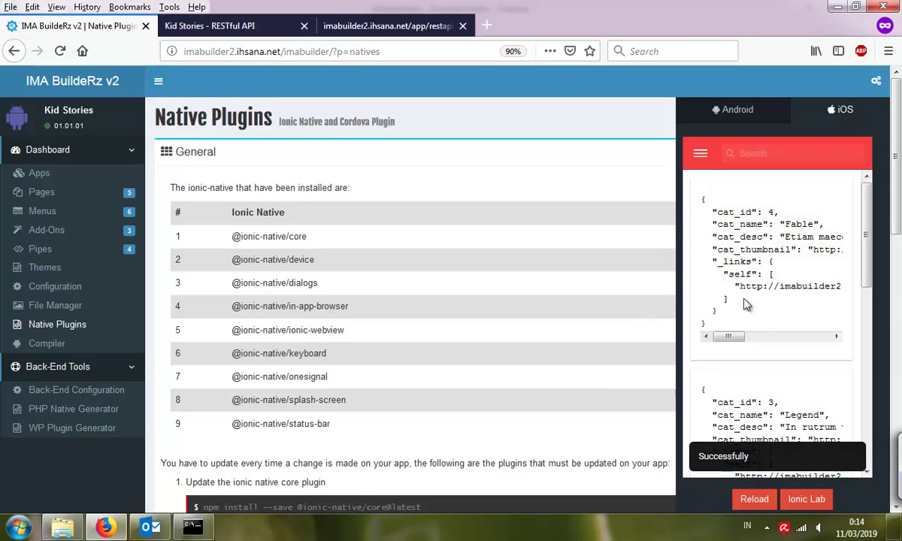
pyautogui.scroll(-5, 749, 301)
pyautogui.scroll(5, 754, 287)
pyautogui.scroll(-4, 754, 286)
pyautogui.scroll(2, 754, 286)
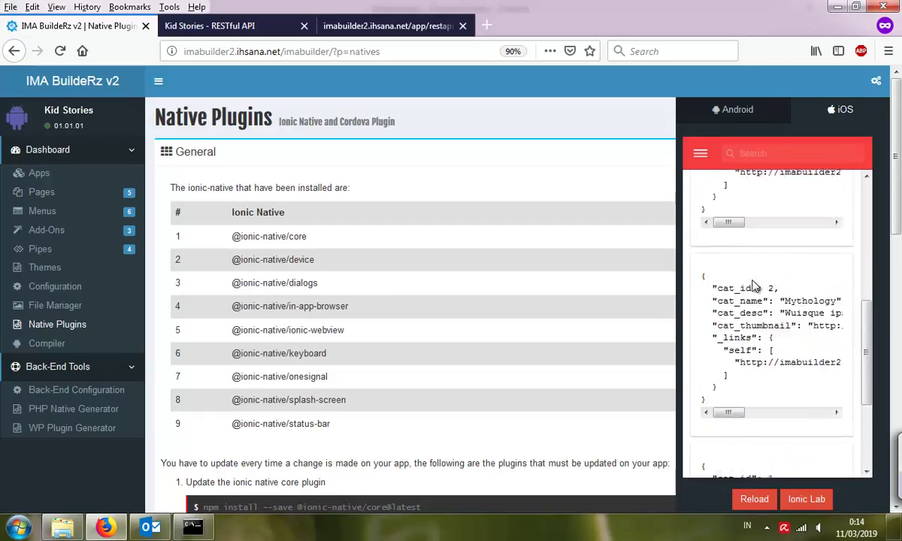
pyautogui.scroll(4, 754, 287)
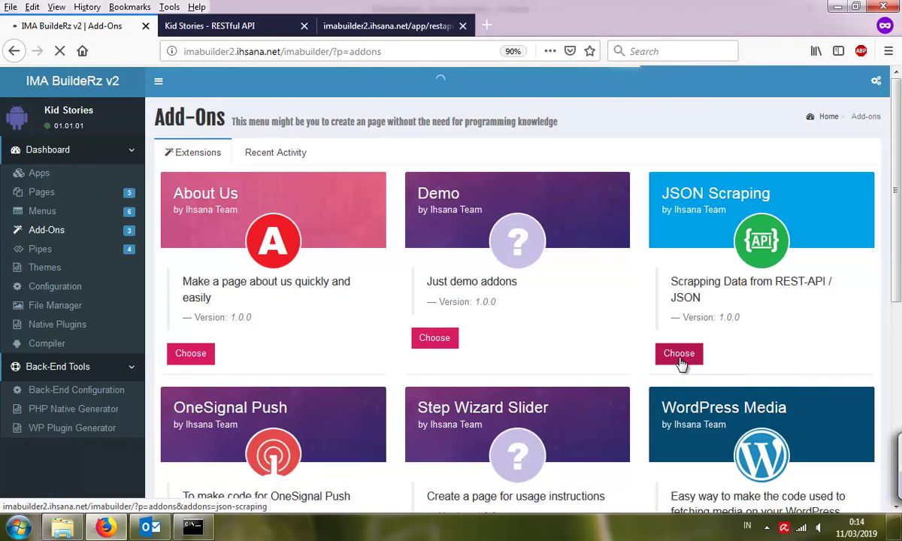
# Open the JSON Scraping add-on and load the saved Categories settings for editing.
pyautogui.click(679, 355)
pyautogui.scroll(-3, 642, 358)
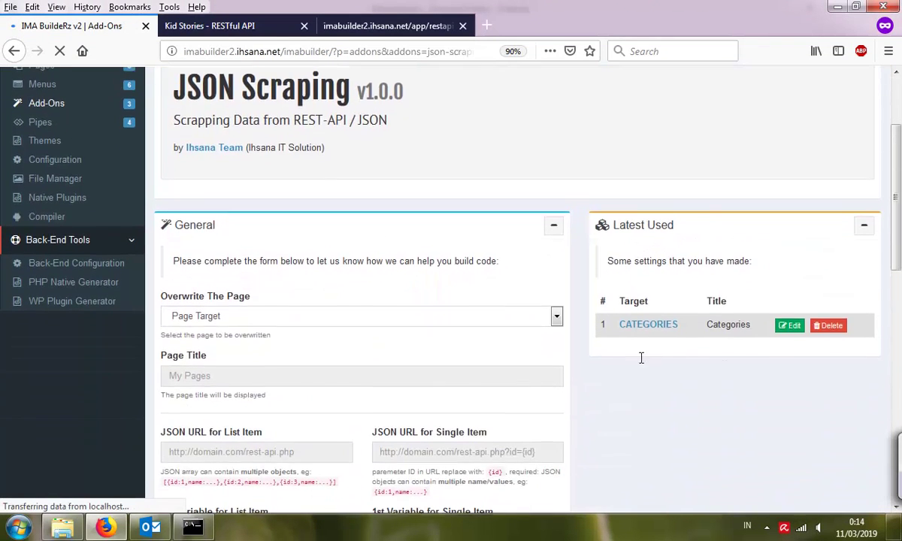
pyautogui.click(790, 319)
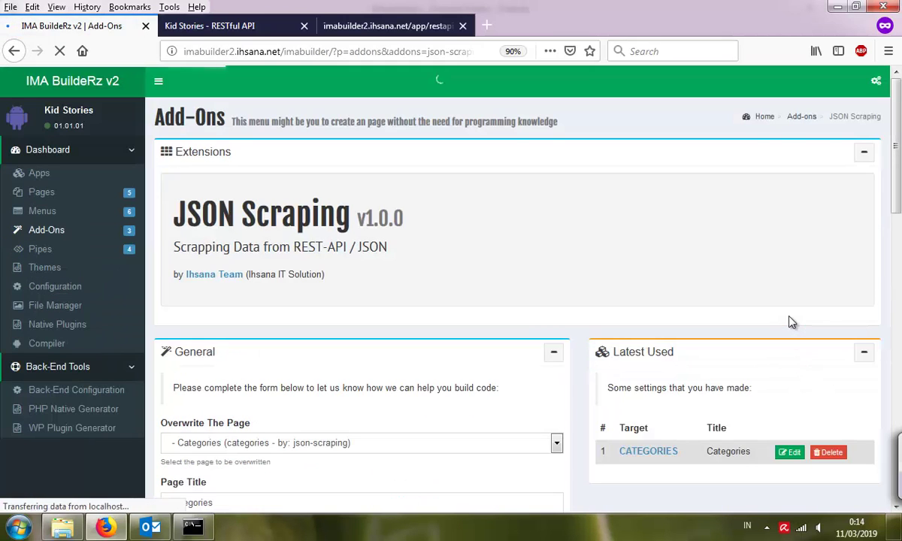
pyautogui.scroll(-5, 758, 369)
pyautogui.scroll(-10, 758, 369)
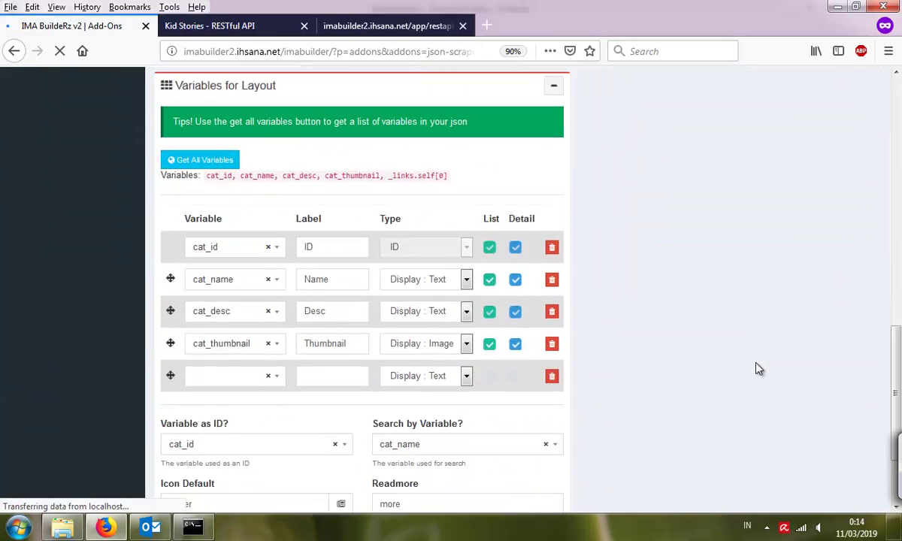
pyautogui.scroll(11, 760, 369)
pyautogui.scroll(3, 758, 369)
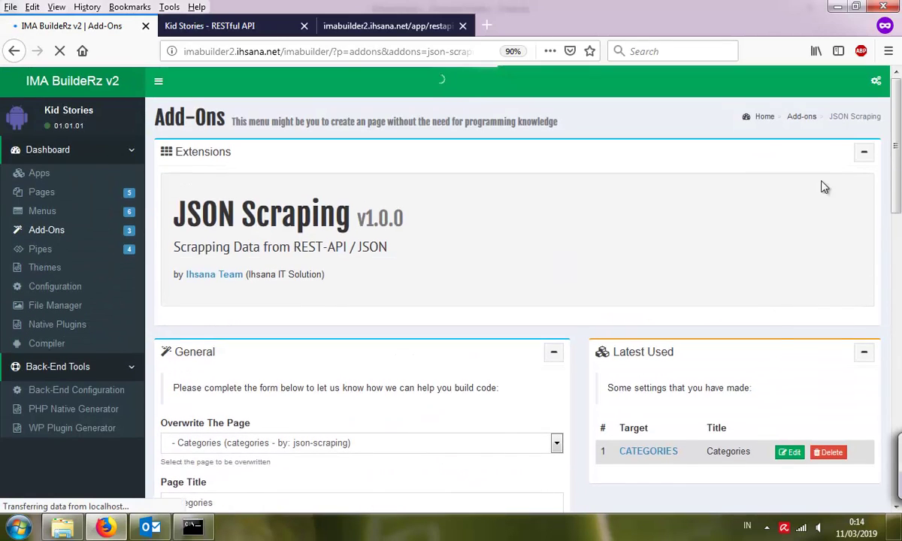
# Show the iOS emulator preview, open Categories from the app's side menu and look through the raw JSON items.
pyautogui.click(876, 81)
pyautogui.click(701, 151)
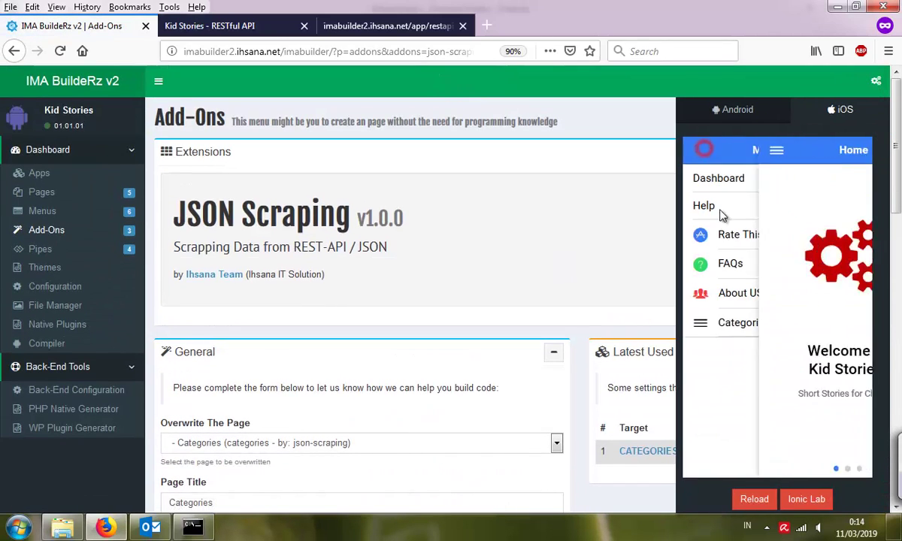
pyautogui.click(748, 325)
pyautogui.scroll(-3, 695, 383)
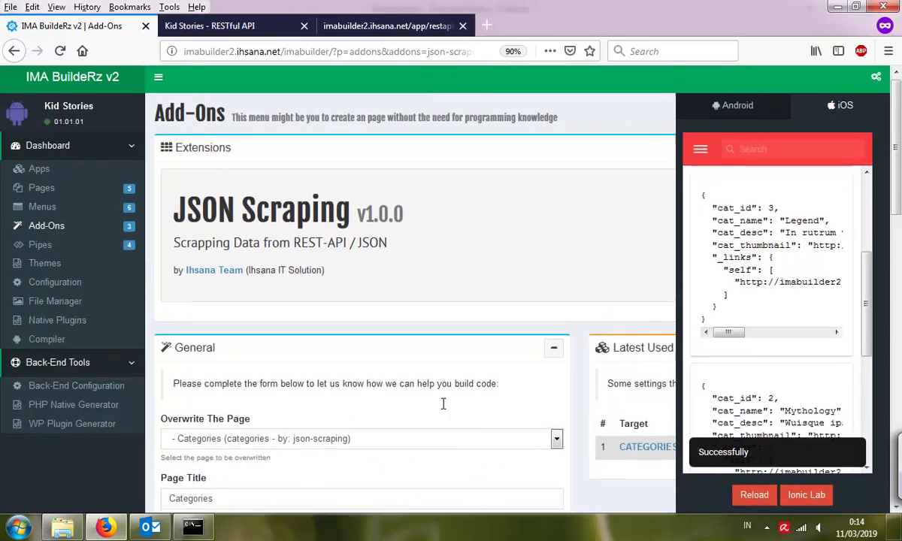
# Set the template for the list item to Layout : Thumbnail List.
pyautogui.scroll(-10, 443, 402)
pyautogui.click(310, 190)
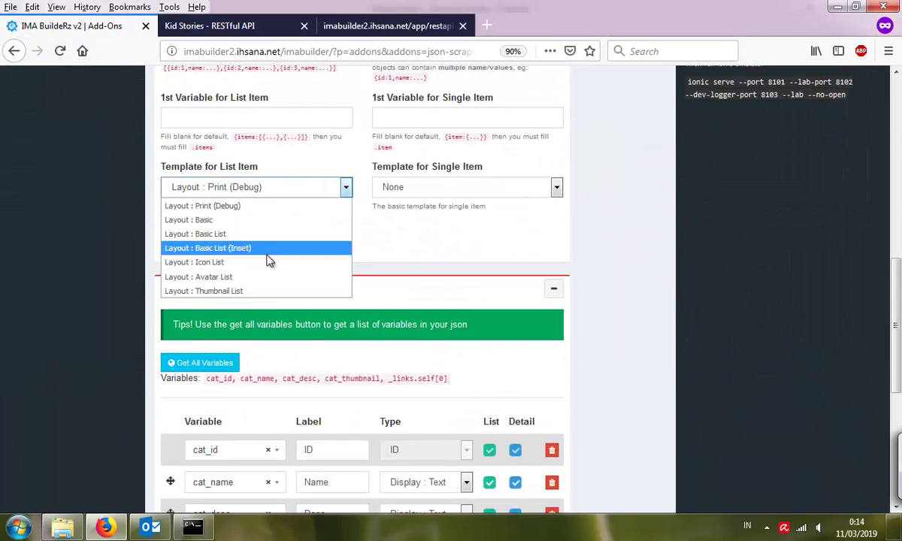
pyautogui.click(256, 292)
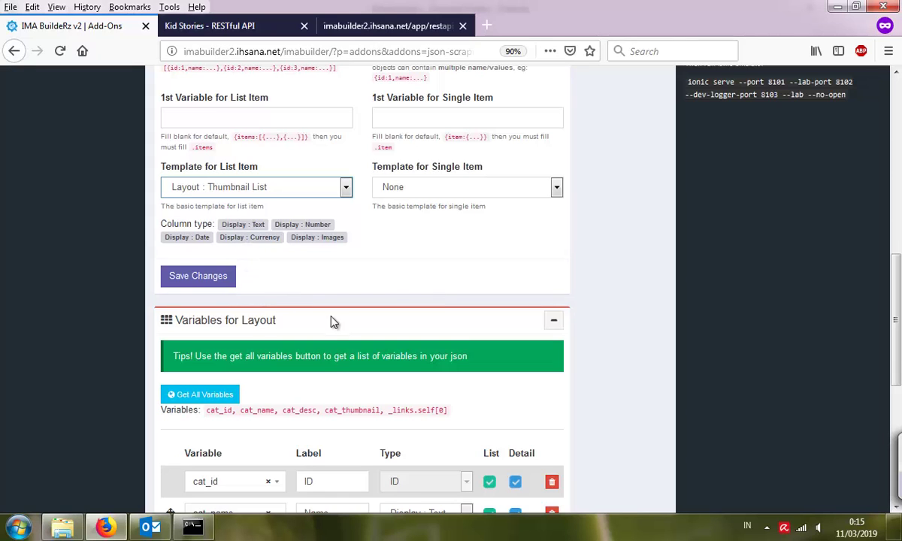
pyautogui.scroll(-3, 334, 322)
pyautogui.scroll(2, 274, 224)
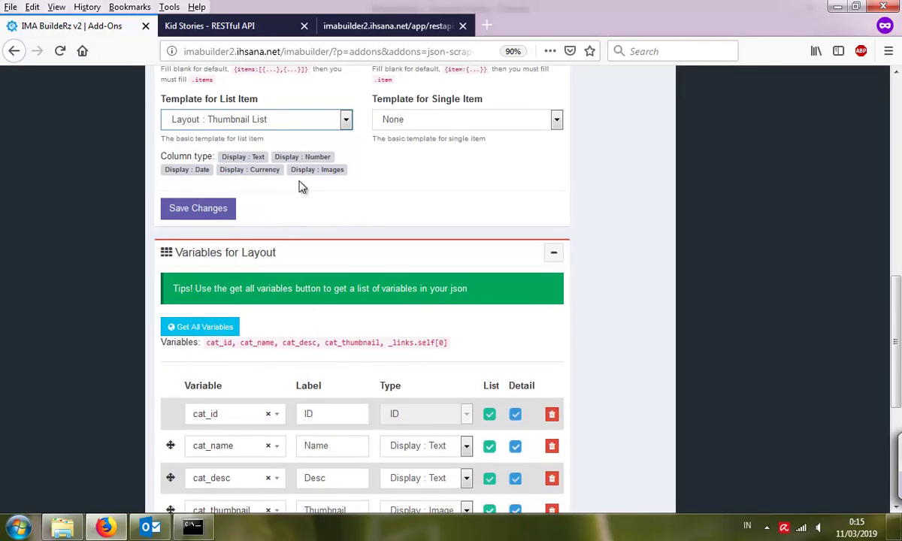
# Exclude the cat_desc variable from the list layout while keeping it in the detail, and save the changes.
pyautogui.scroll(-3, 594, 353)
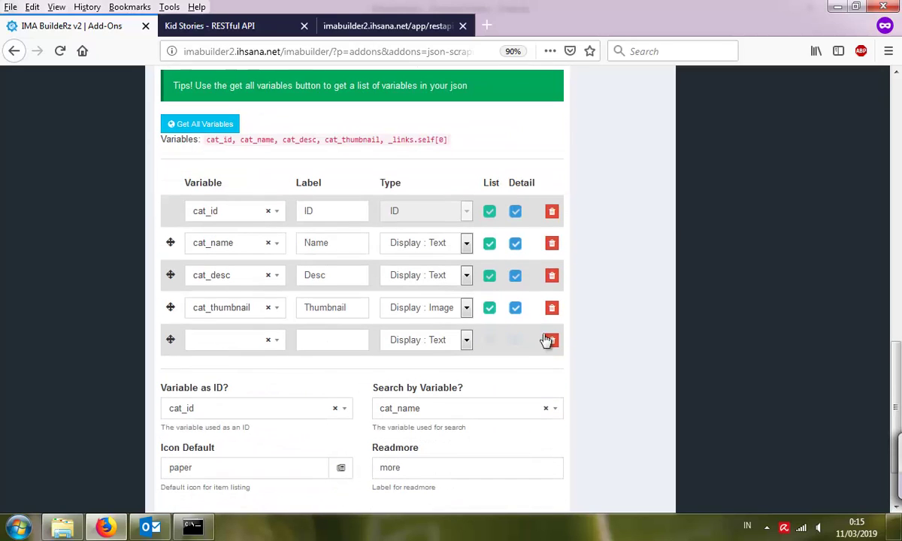
pyautogui.click(488, 310)
pyautogui.doubleClick(490, 243)
pyautogui.click(489, 275)
pyautogui.click(489, 307)
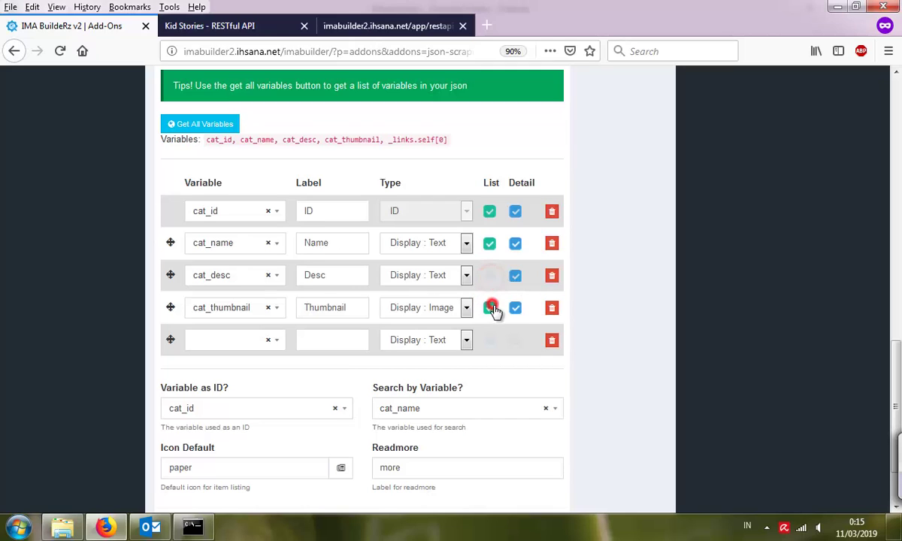
pyautogui.click(515, 243)
pyautogui.click(516, 243)
pyautogui.click(515, 276)
pyautogui.scroll(-2, 312, 433)
pyautogui.click(200, 448)
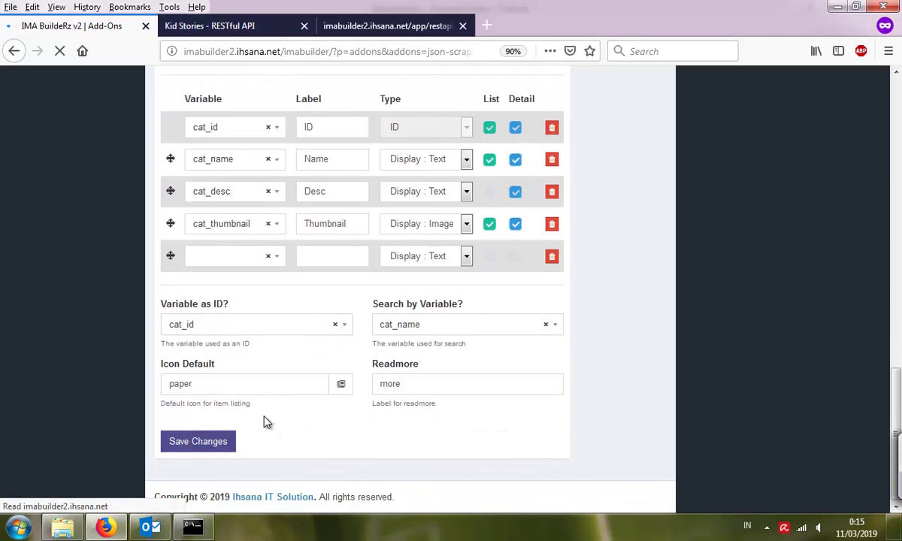
# Show the Android emulator preview and open Categories from the app's side menu.
pyautogui.scroll(-8, 263, 423)
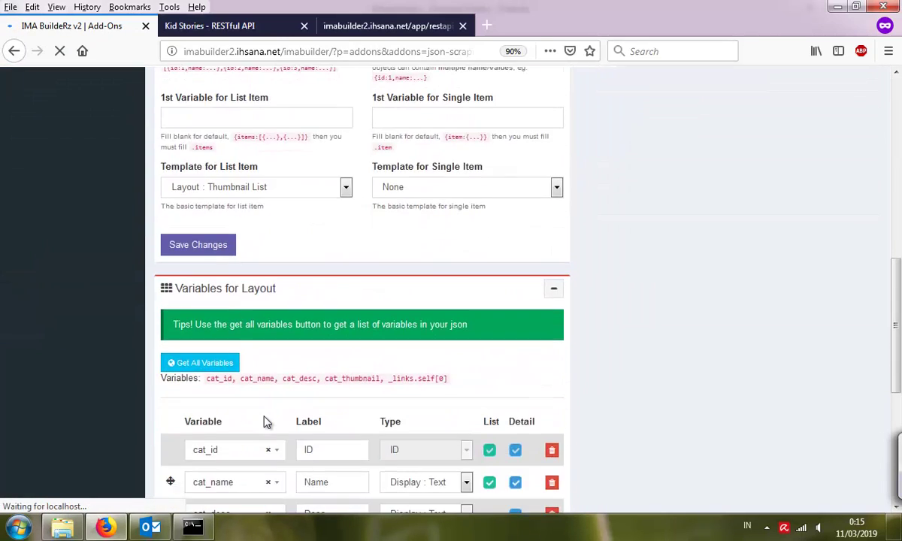
pyautogui.scroll(4, 263, 423)
pyautogui.scroll(3, 685, 288)
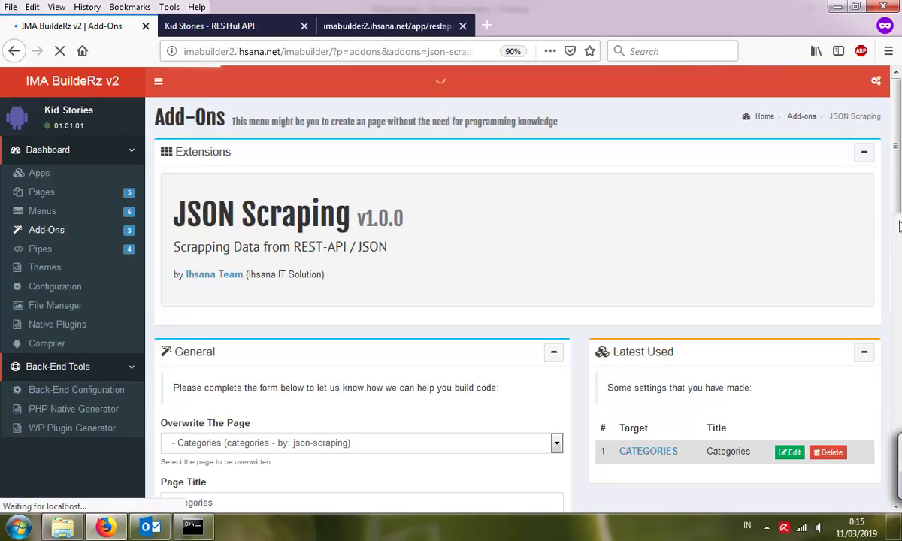
pyautogui.click(876, 81)
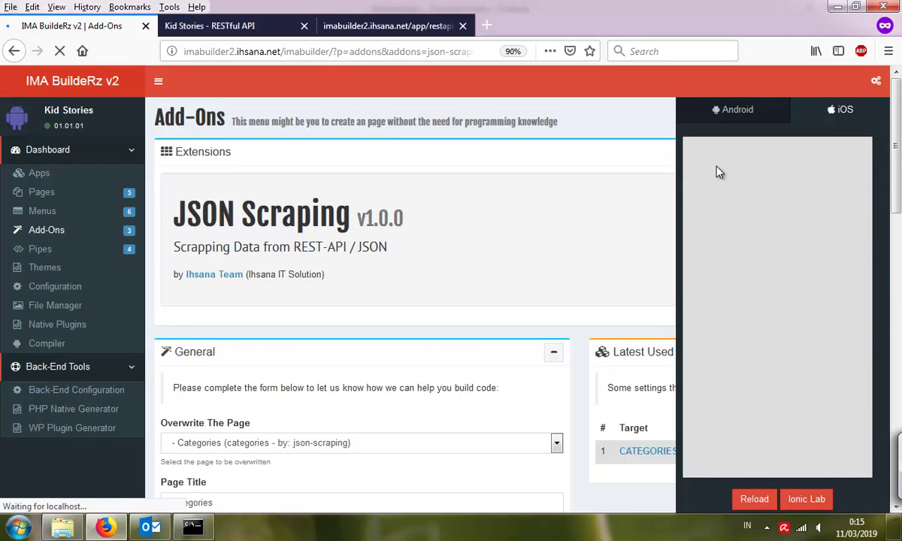
pyautogui.click(734, 113)
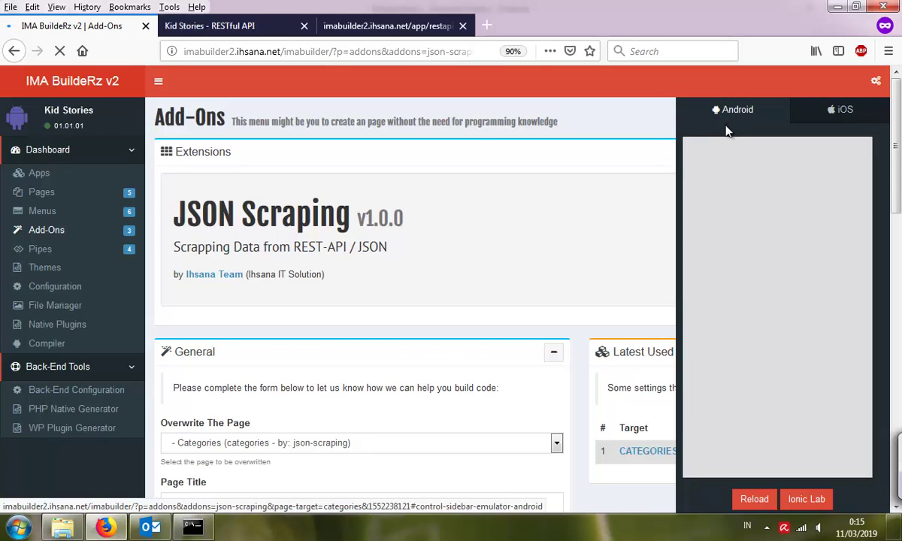
pyautogui.click(704, 159)
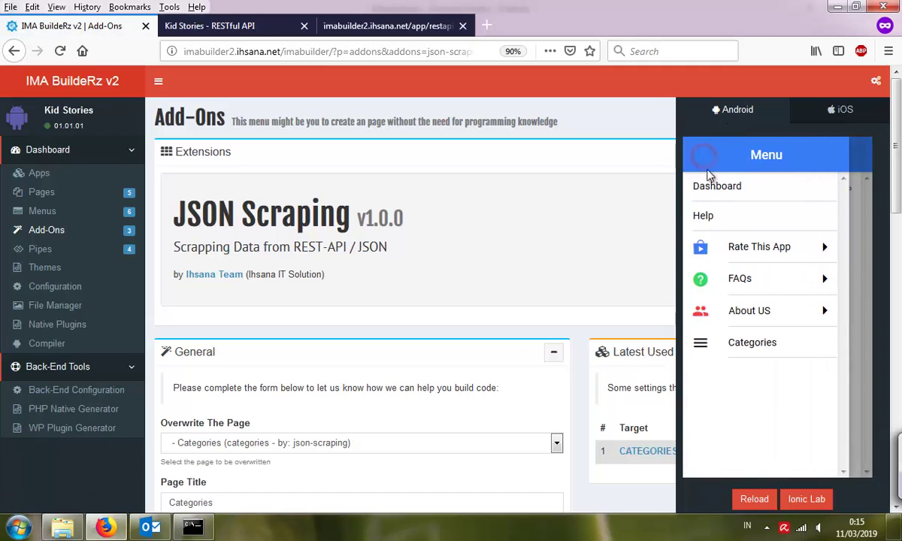
pyautogui.click(742, 341)
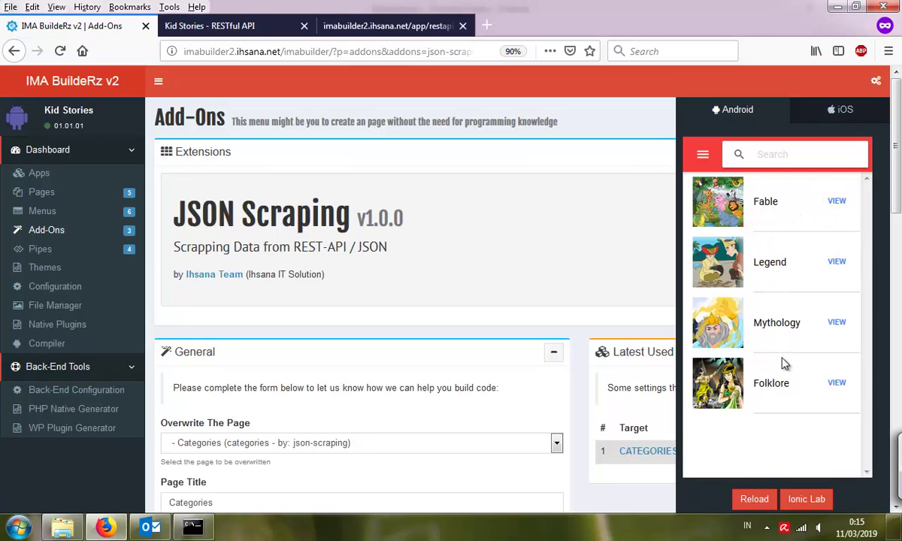
# Reload the Android preview and examine the Categories thumbnail list and the emulator restart instructions below it.
pyautogui.scroll(-5, 780, 352)
pyautogui.scroll(-3, 779, 347)
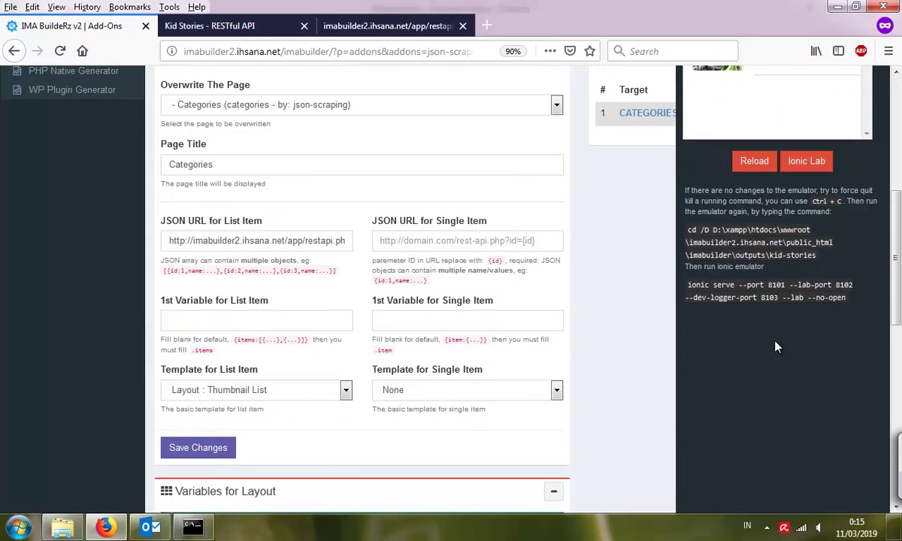
pyautogui.scroll(7, 778, 347)
pyautogui.scroll(-5, 779, 346)
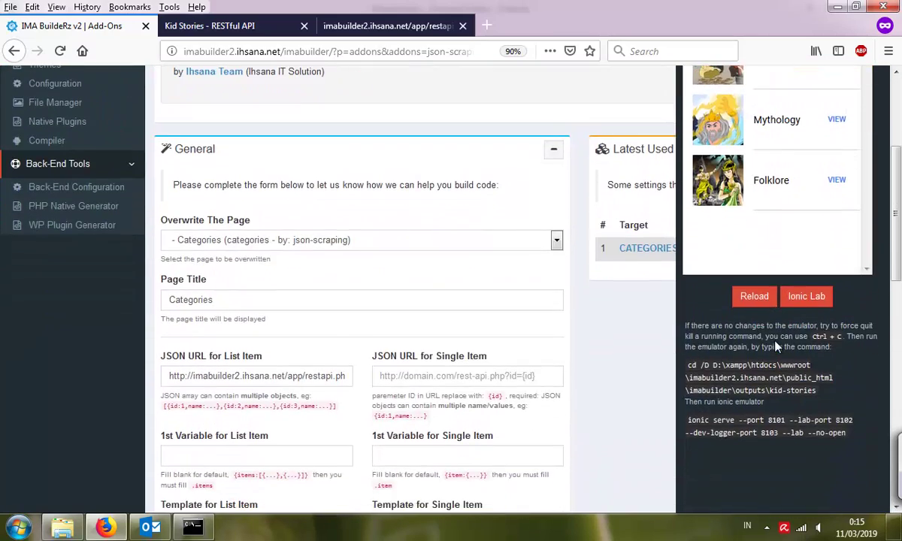
pyautogui.scroll(5, 772, 342)
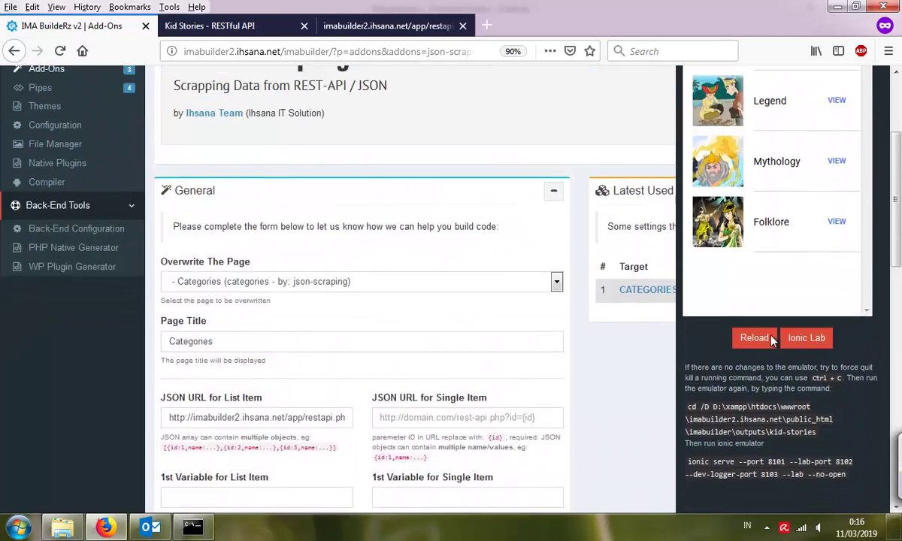
pyautogui.scroll(-5, 767, 279)
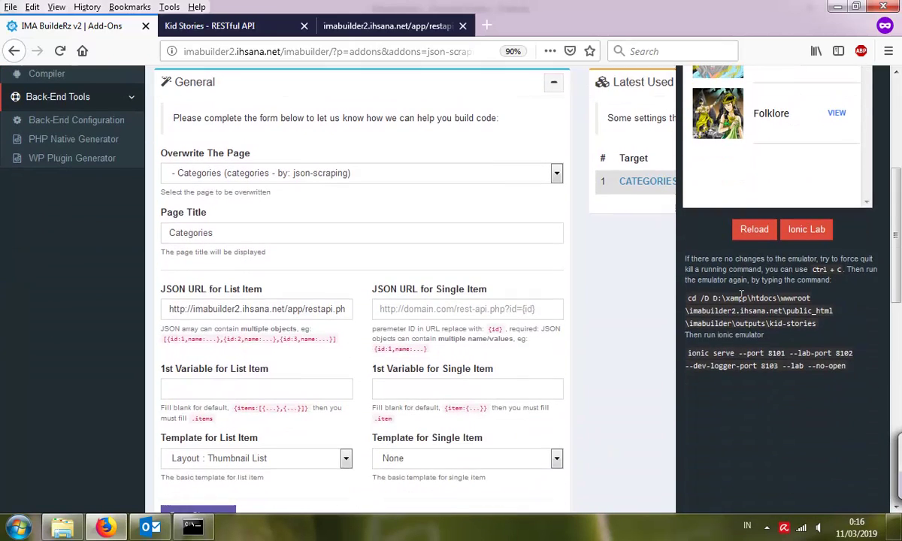
pyautogui.scroll(5, 745, 297)
pyautogui.moveTo(742, 301); pyautogui.dragTo(766, 340)
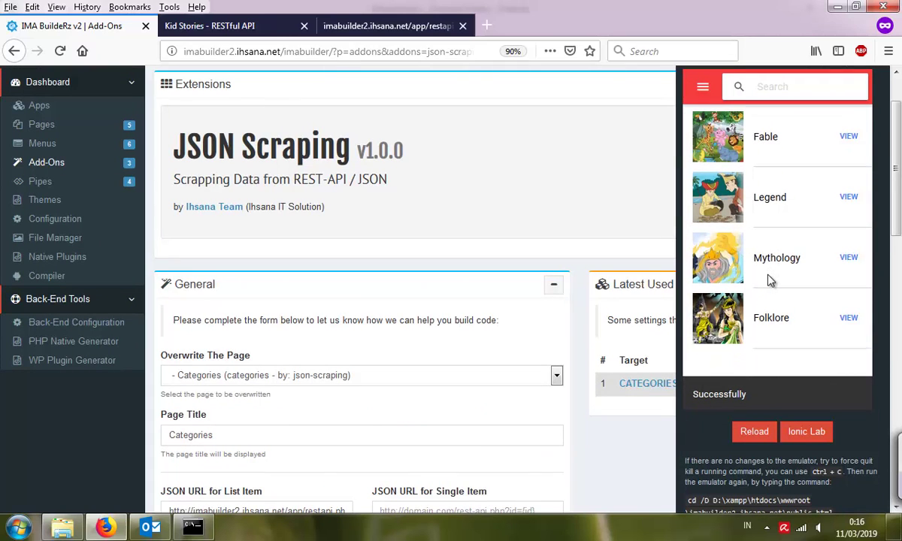
pyautogui.scroll(-3, 655, 342)
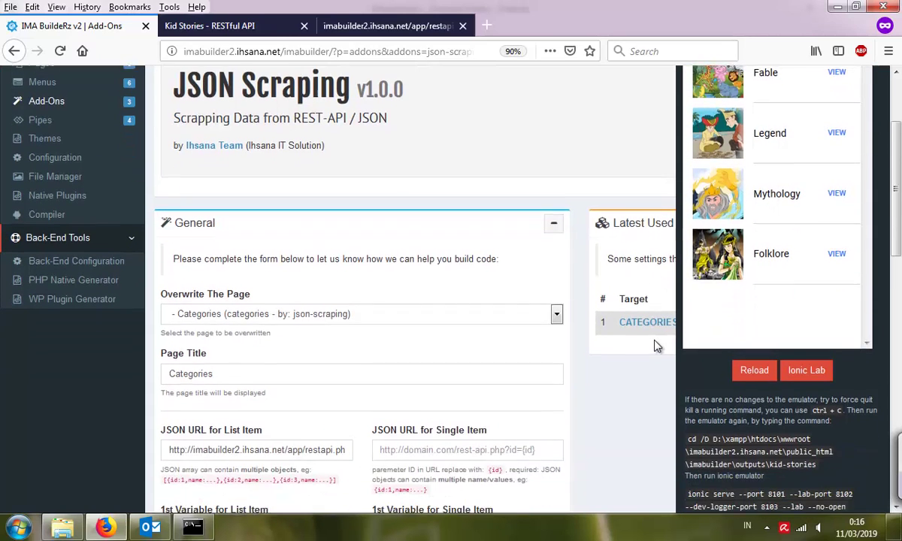
# Include the cat_desc variable in the list layout and save the changes.
pyautogui.scroll(-10, 654, 346)
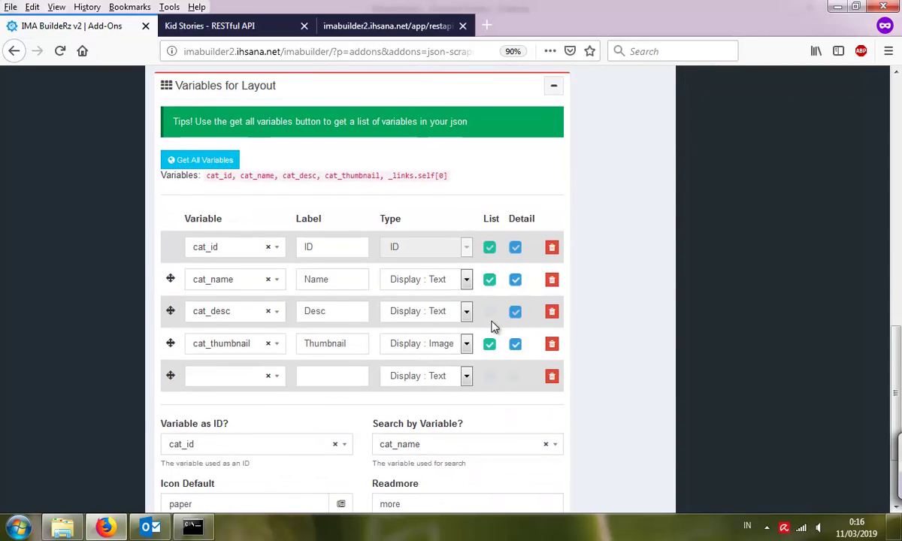
pyautogui.click(489, 312)
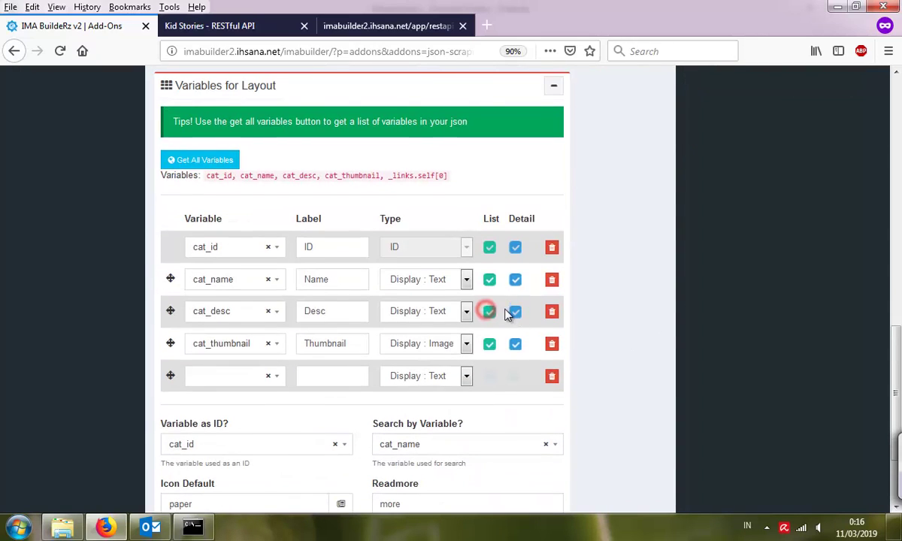
pyautogui.scroll(-3, 389, 376)
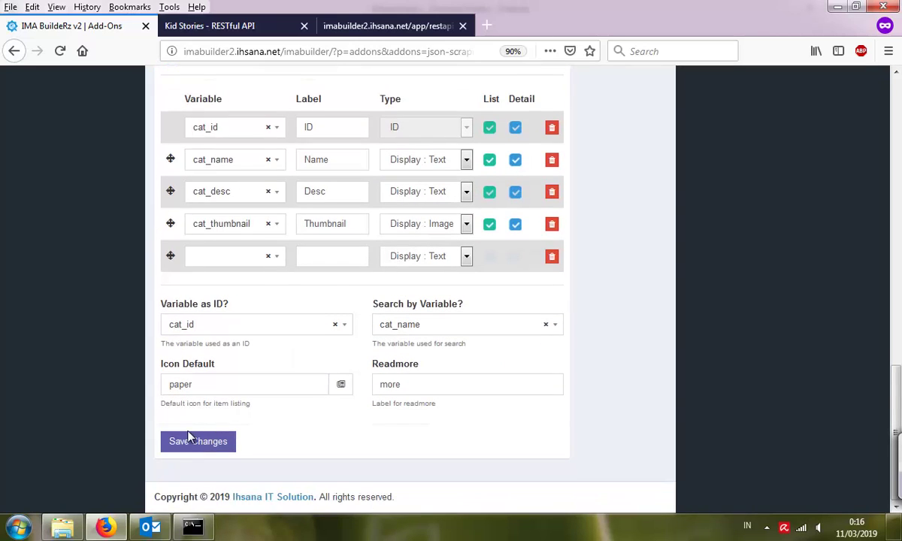
pyautogui.click(187, 435)
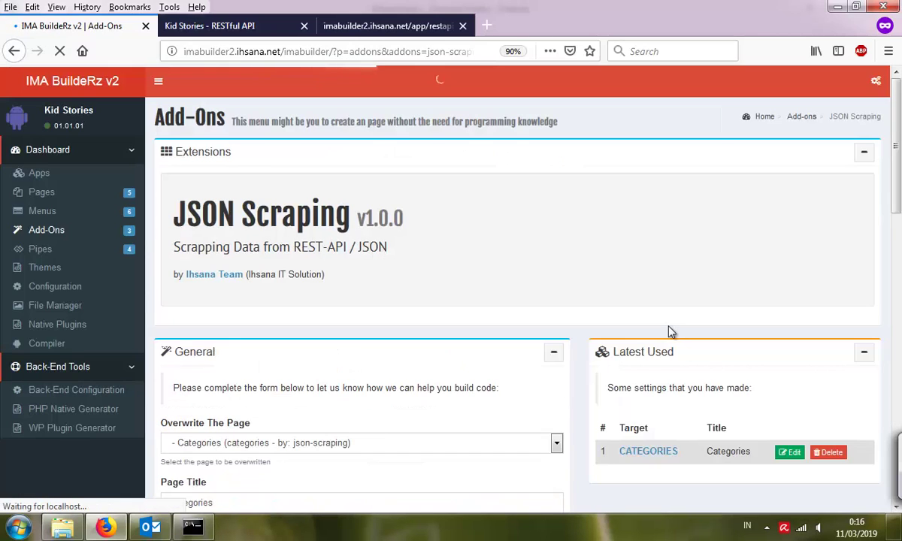
# Show the iOS emulator preview, open Categories from the app's side menu and check the listed names, descriptions and thumbnails.
pyautogui.scroll(-12, 670, 331)
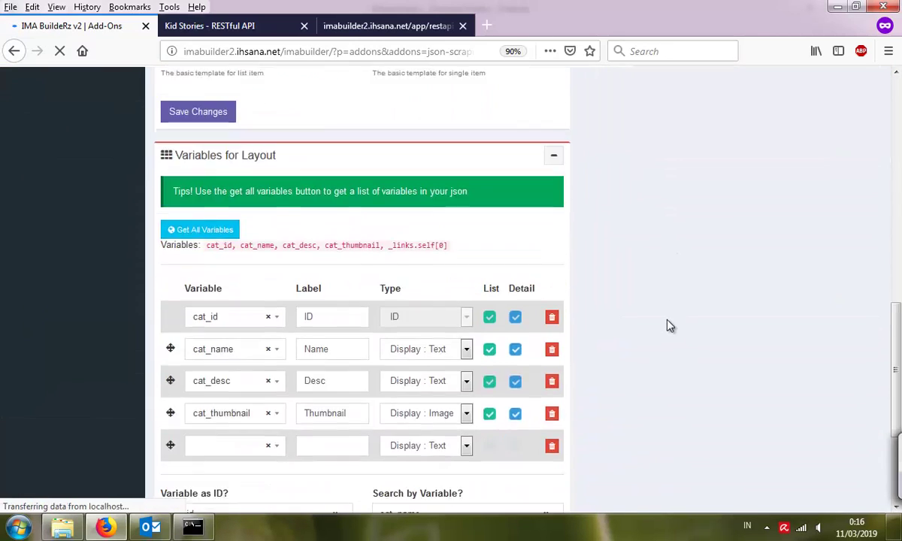
pyautogui.scroll(10, 671, 325)
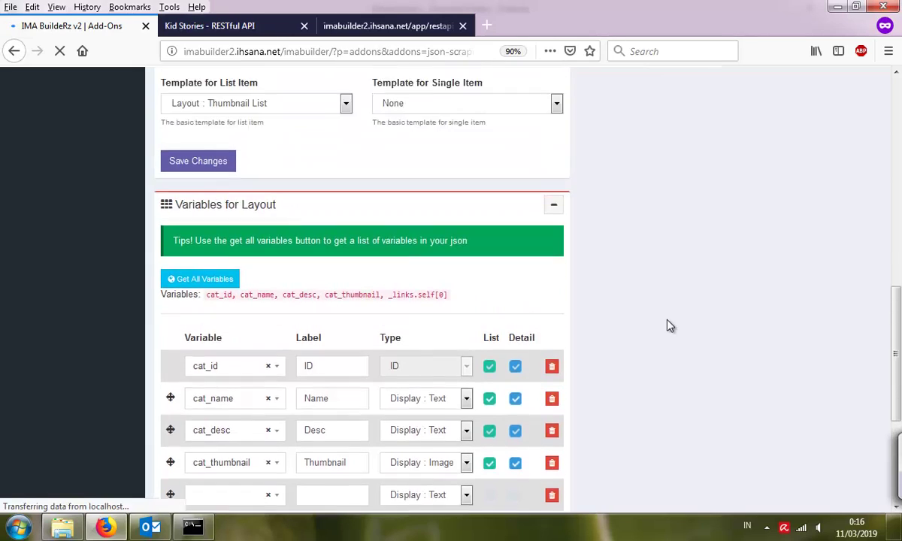
pyautogui.scroll(10, 671, 326)
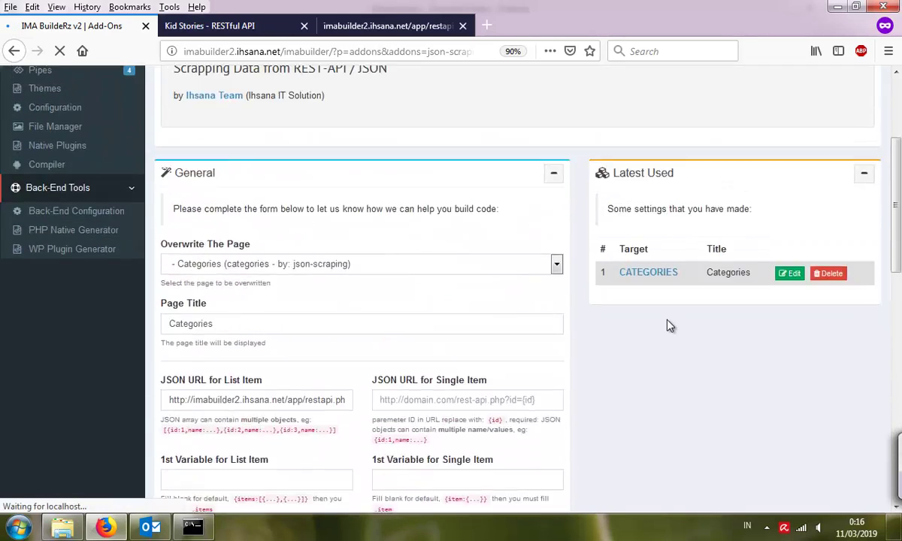
pyautogui.scroll(-9, 670, 326)
pyautogui.scroll(5, 671, 326)
pyautogui.scroll(2, 671, 325)
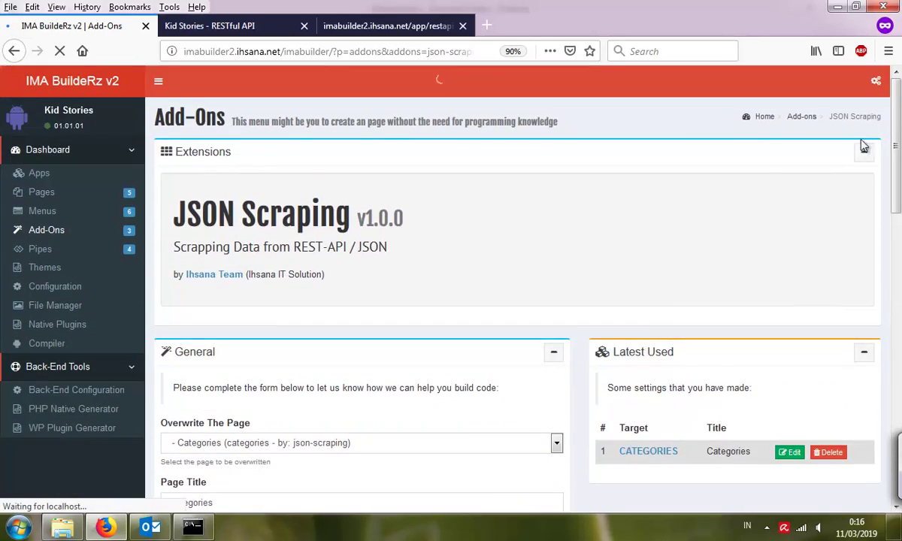
pyautogui.click(869, 98)
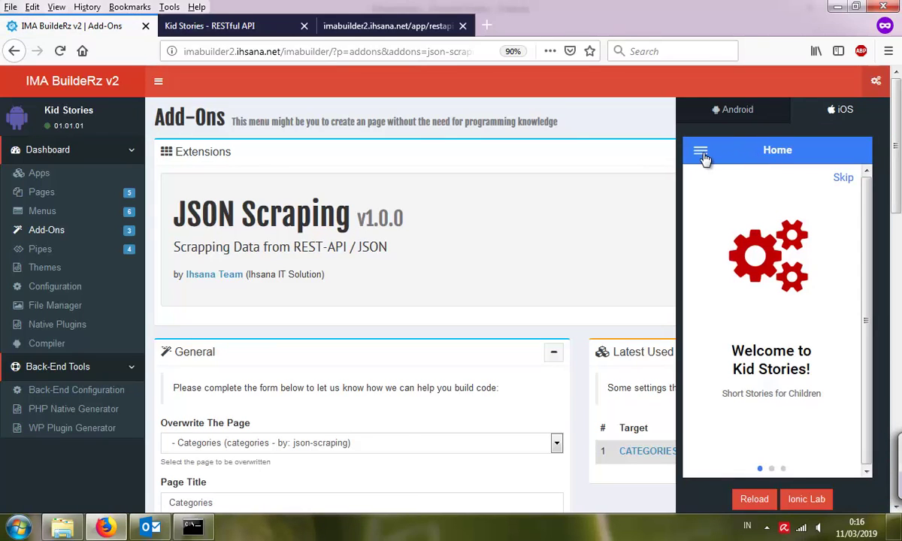
pyautogui.click(699, 151)
pyautogui.click(740, 325)
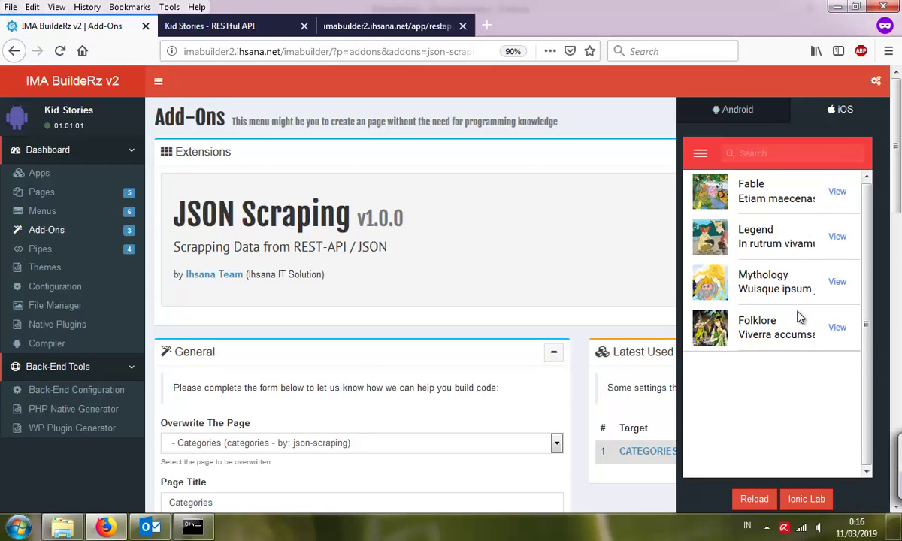
pyautogui.scroll(-15, 685, 291)
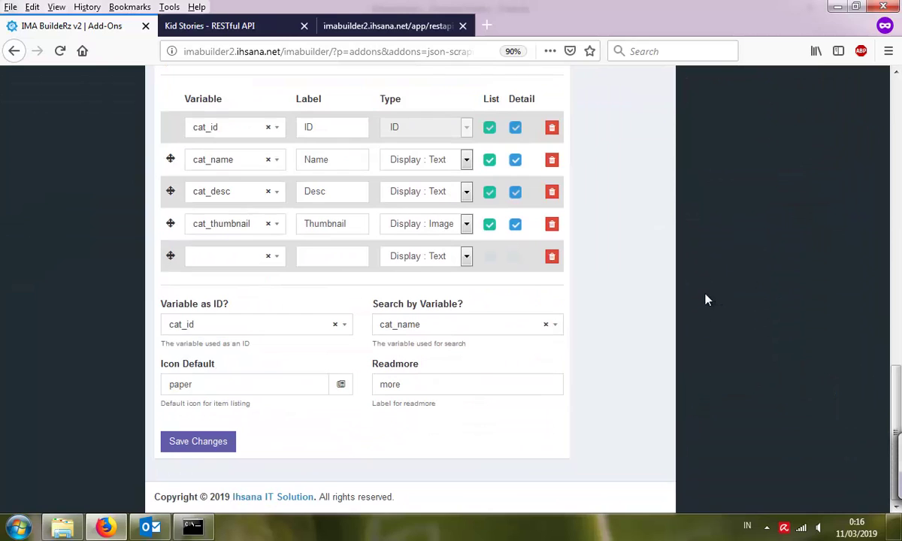
# Set the template for the list item to Layout : Avatar List and save the changes.
pyautogui.scroll(3, 710, 300)
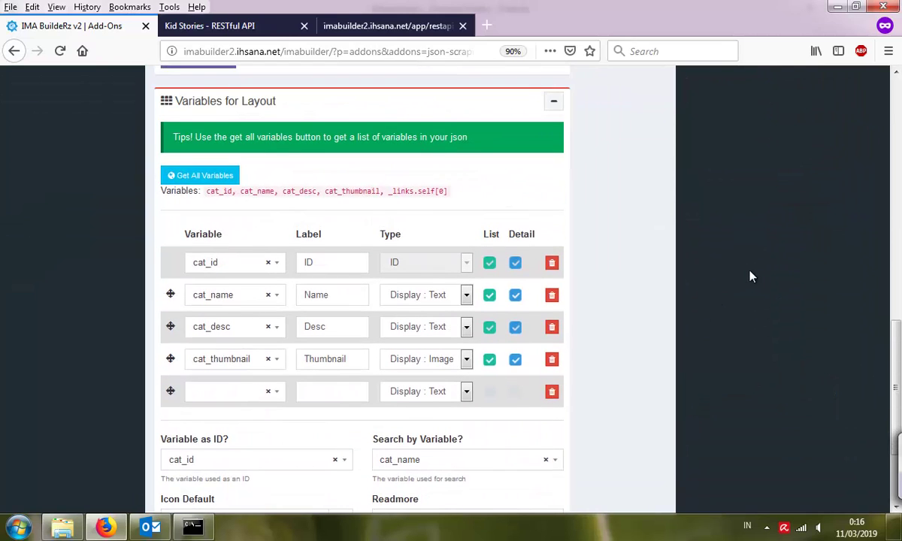
pyautogui.scroll(2, 626, 274)
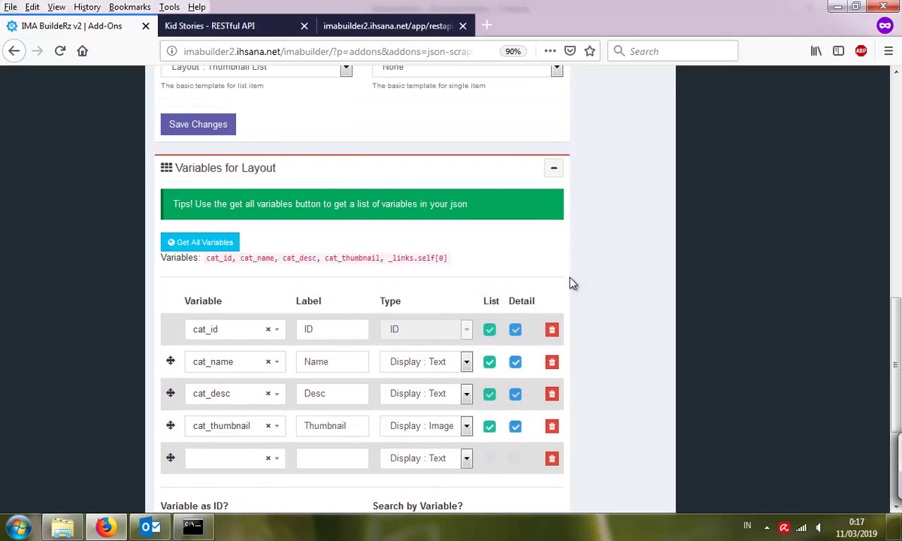
pyautogui.scroll(-5, 572, 283)
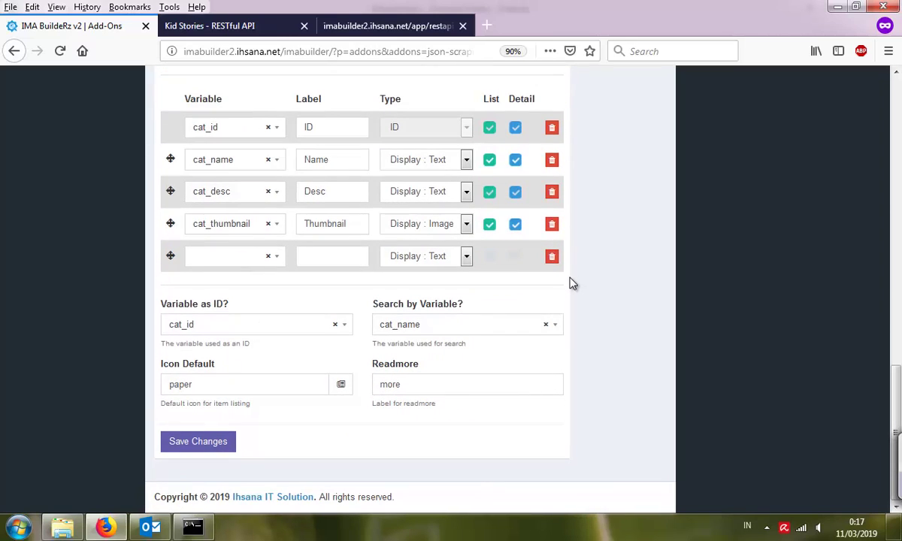
pyautogui.scroll(8, 476, 301)
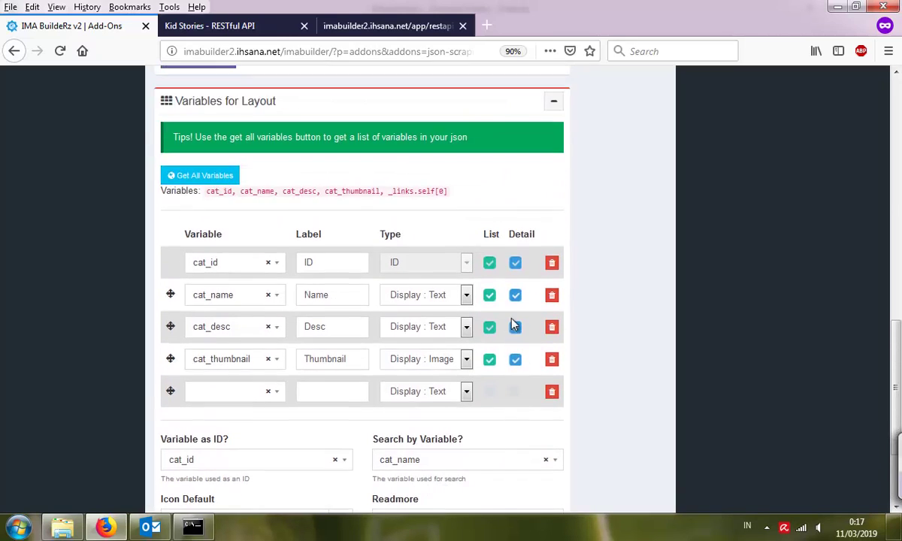
pyautogui.scroll(3, 474, 316)
pyautogui.click(291, 268)
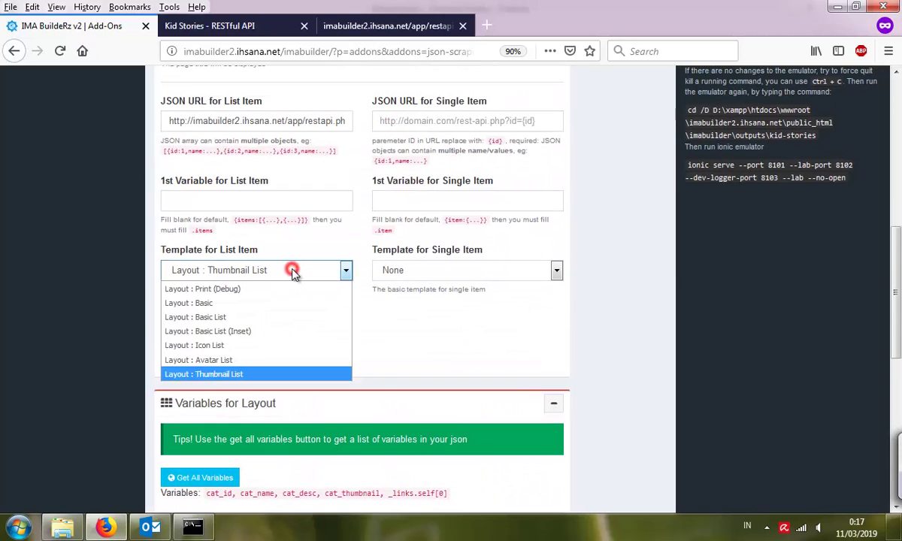
pyautogui.click(253, 360)
pyautogui.click(179, 355)
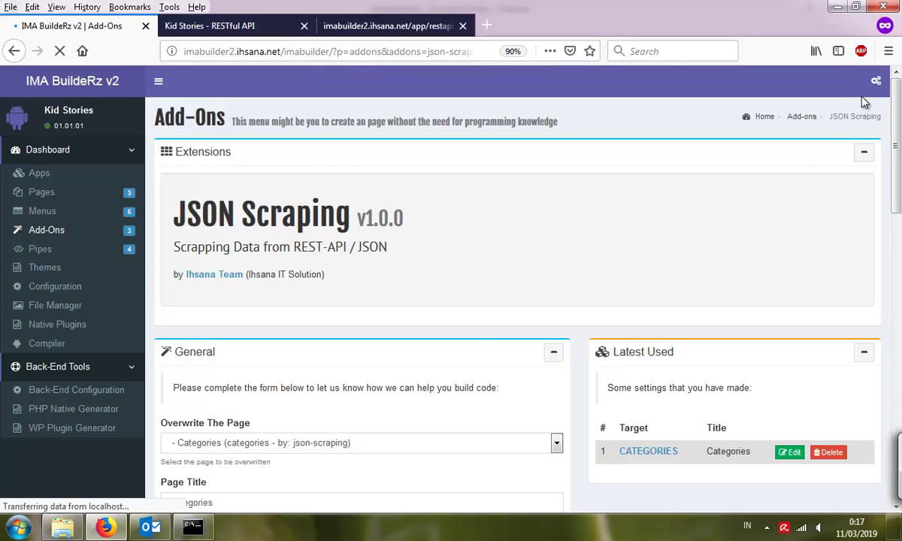
# Show the iOS emulator preview and open Categories from the app's side menu to check the avatar list.
pyautogui.click(875, 83)
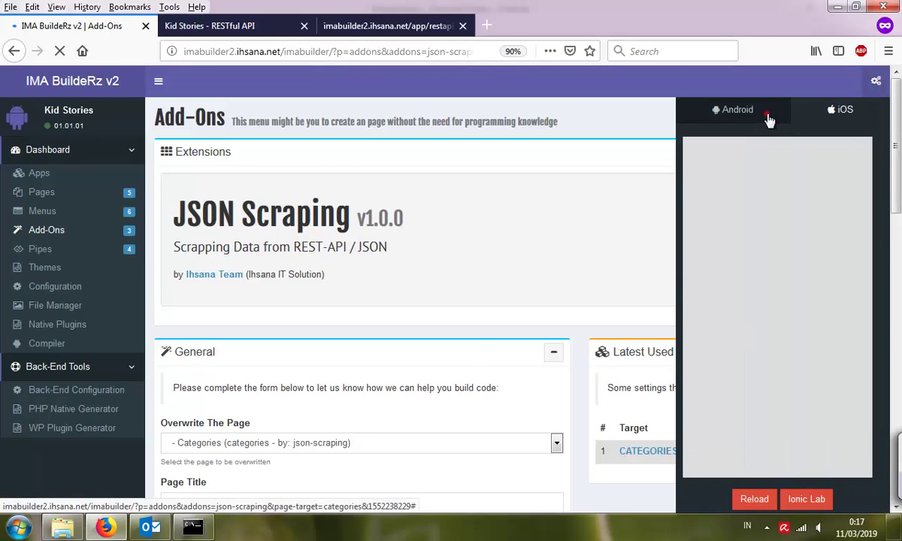
pyautogui.click(767, 116)
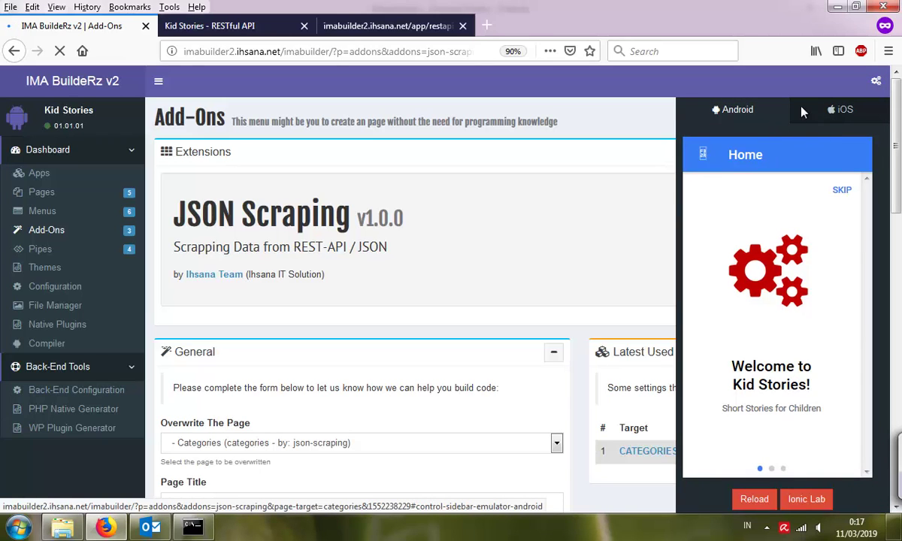
pyautogui.click(823, 116)
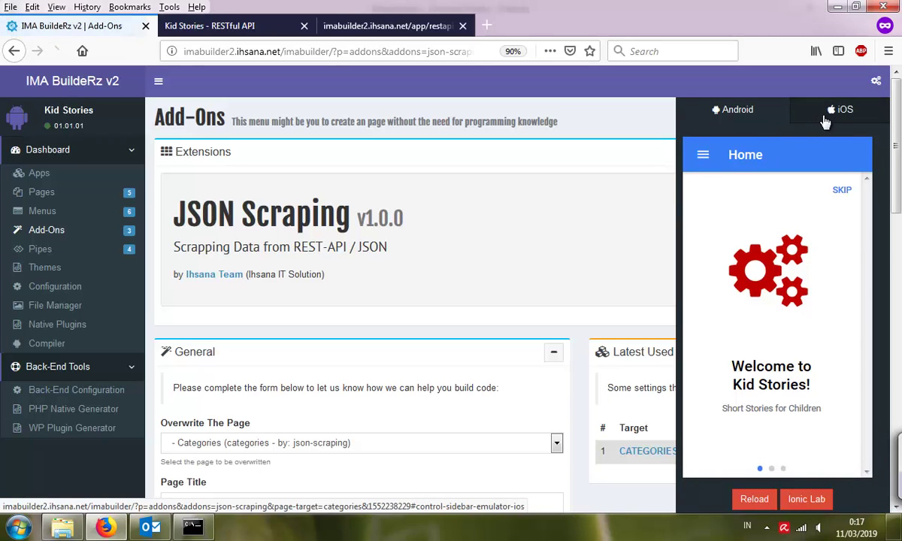
pyautogui.click(701, 154)
pyautogui.click(735, 328)
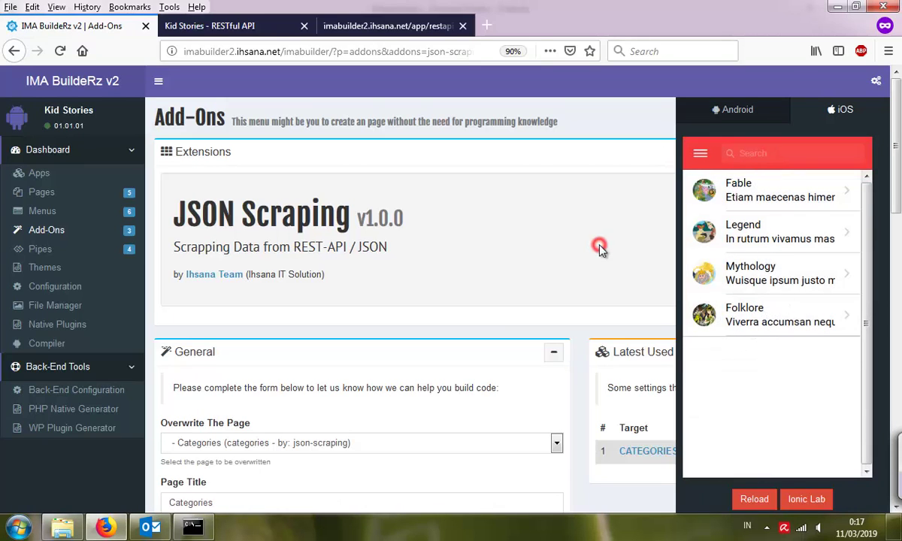
# Switch to the Android emulator preview and open Categories from its side menu to check the avatar list.
pyautogui.click(743, 110)
pyautogui.click(699, 159)
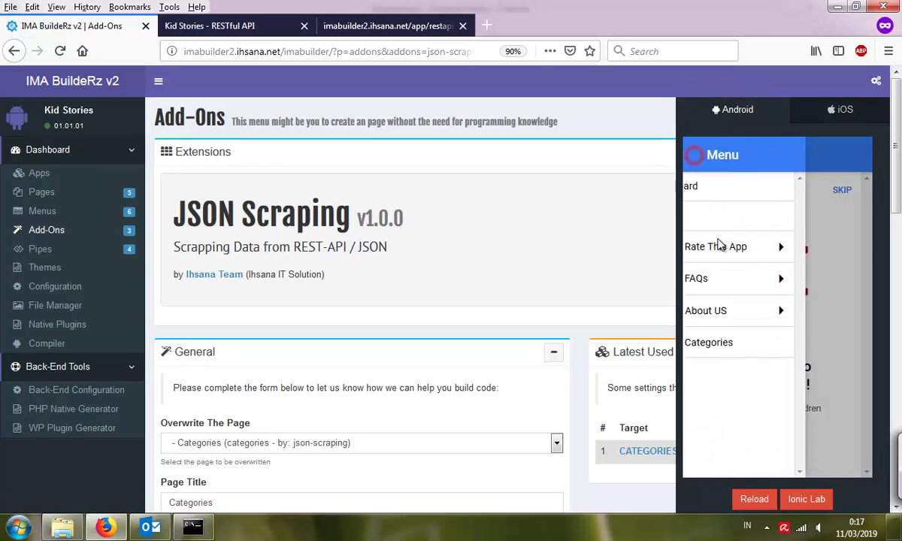
pyautogui.click(729, 338)
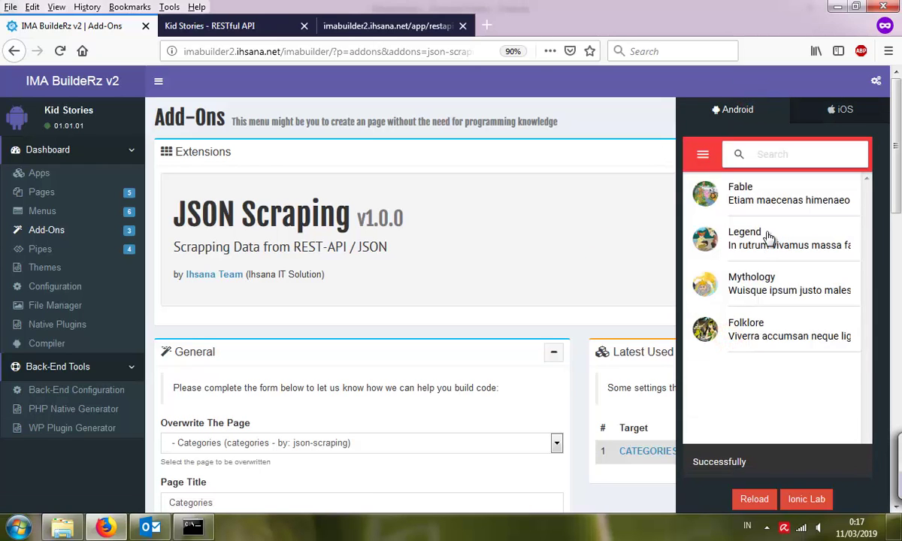
# Review the Categories page settings, including the JSON URLs, list and single item templates, and layout variables.
pyautogui.scroll(-2, 771, 262)
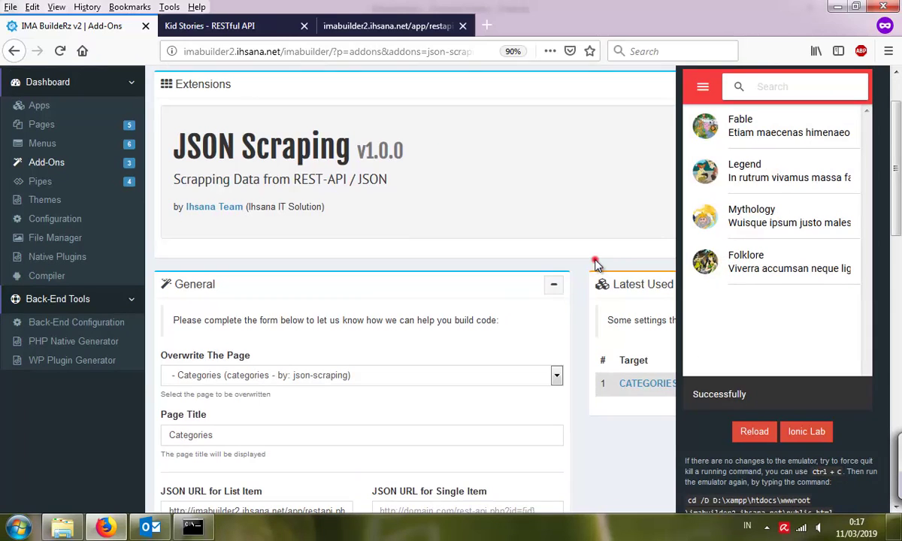
pyautogui.scroll(-5, 502, 299)
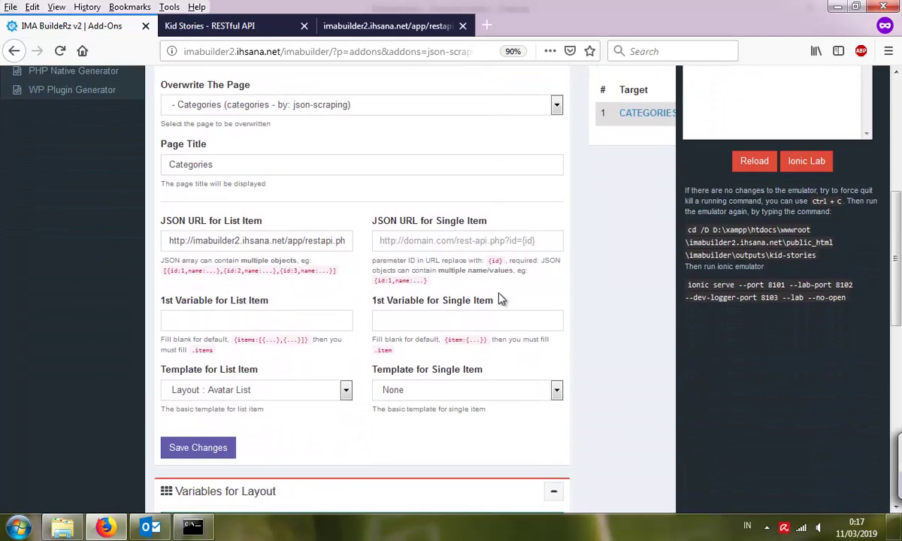
pyautogui.scroll(-8, 502, 299)
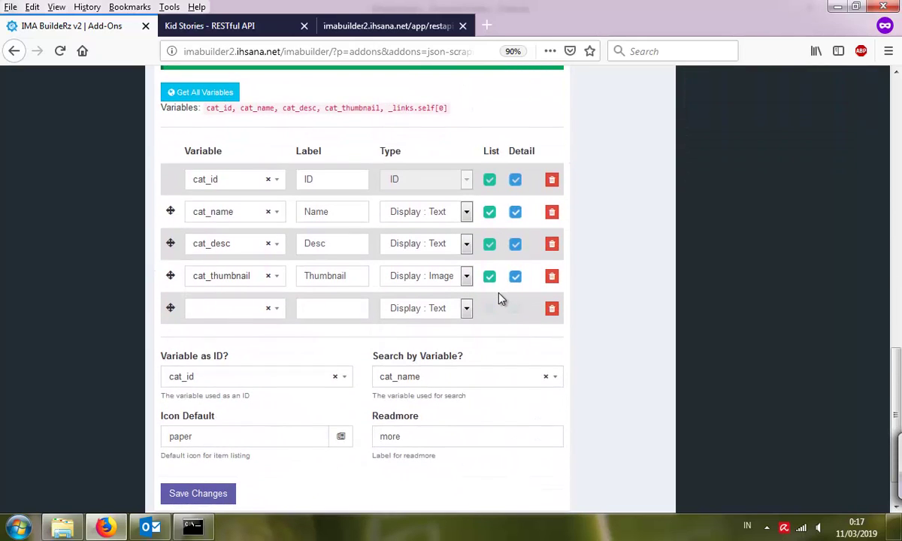
pyautogui.scroll(-1, 503, 299)
pyautogui.scroll(6, 502, 299)
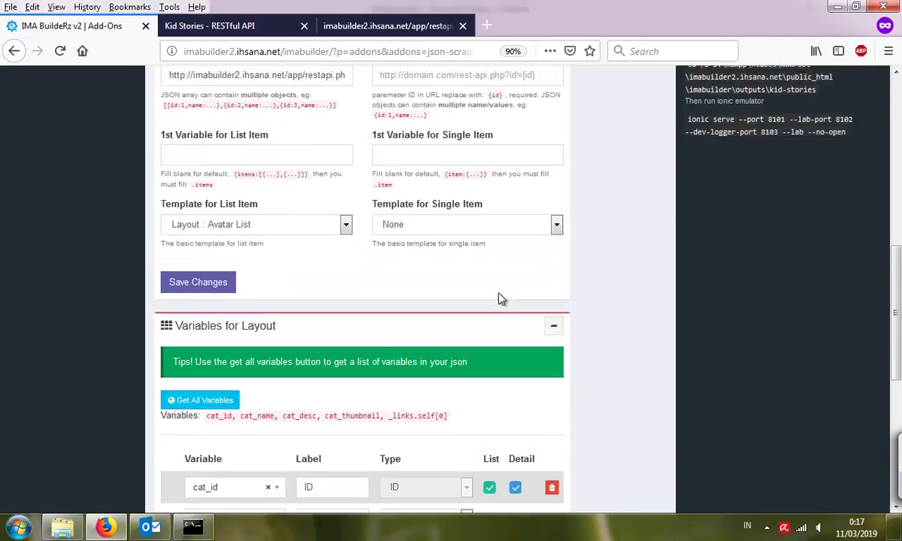
pyautogui.scroll(7, 502, 299)
pyautogui.scroll(-2, 502, 299)
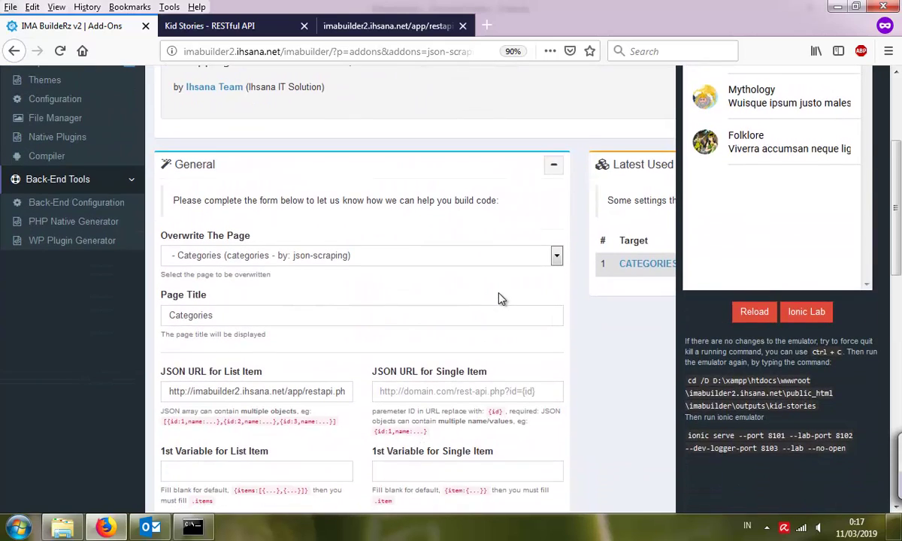
pyautogui.scroll(2, 502, 300)
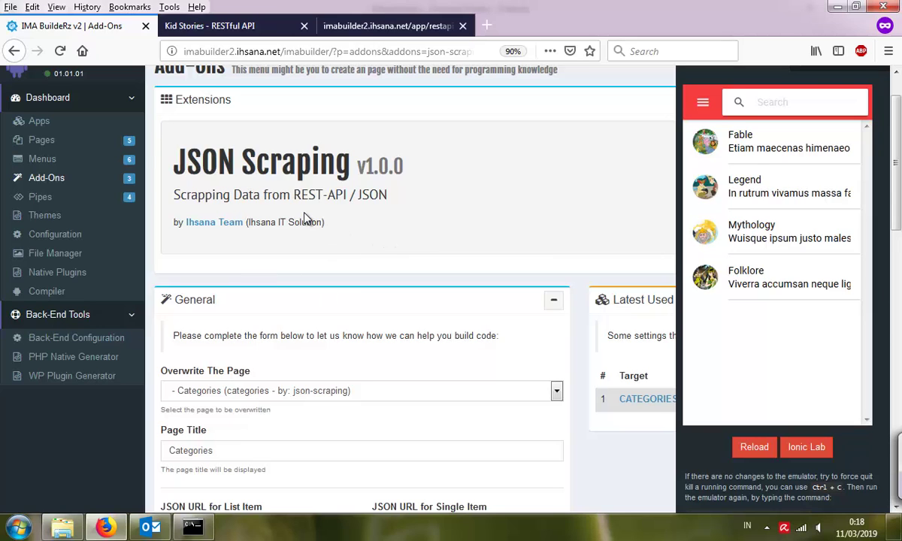
# Create a new page titled Stories in the app's pages and save it.
pyautogui.click(62, 142)
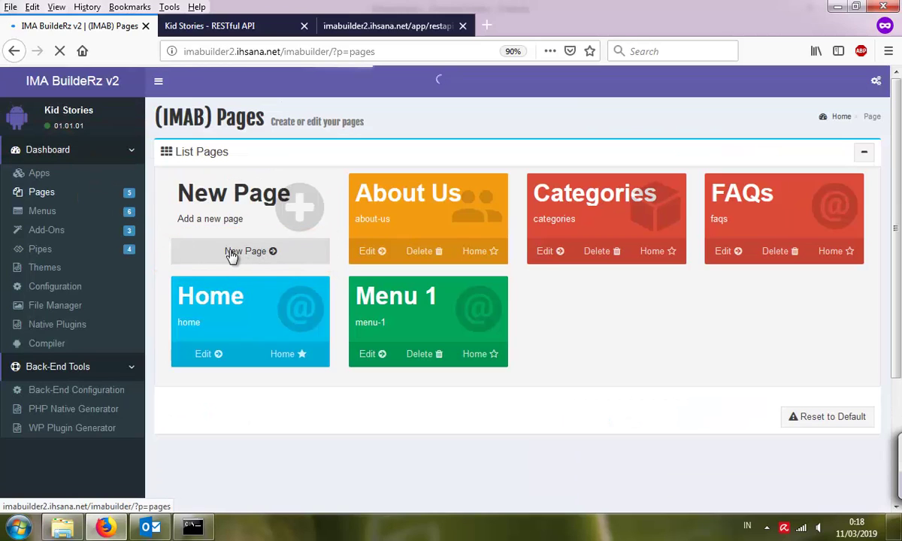
pyautogui.click(250, 254)
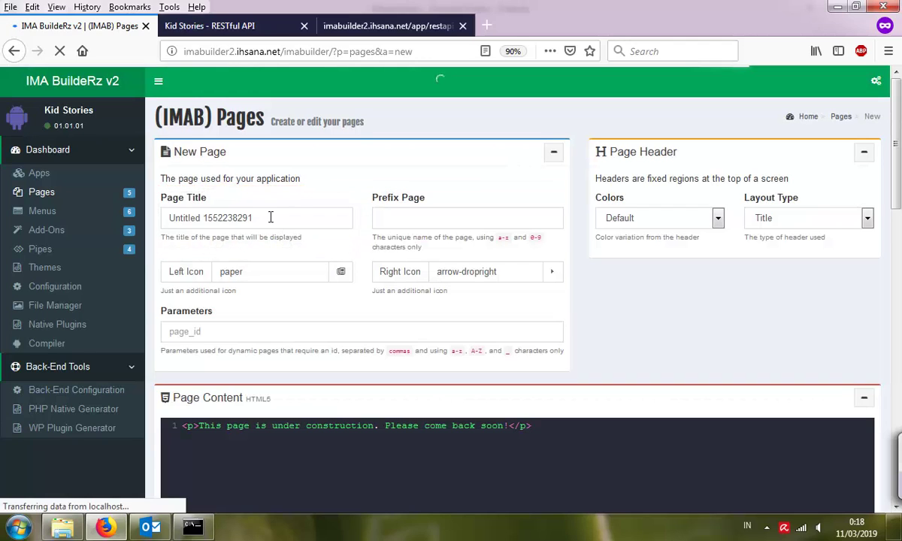
pyautogui.moveTo(270, 218); pyautogui.dragTo(170, 219)
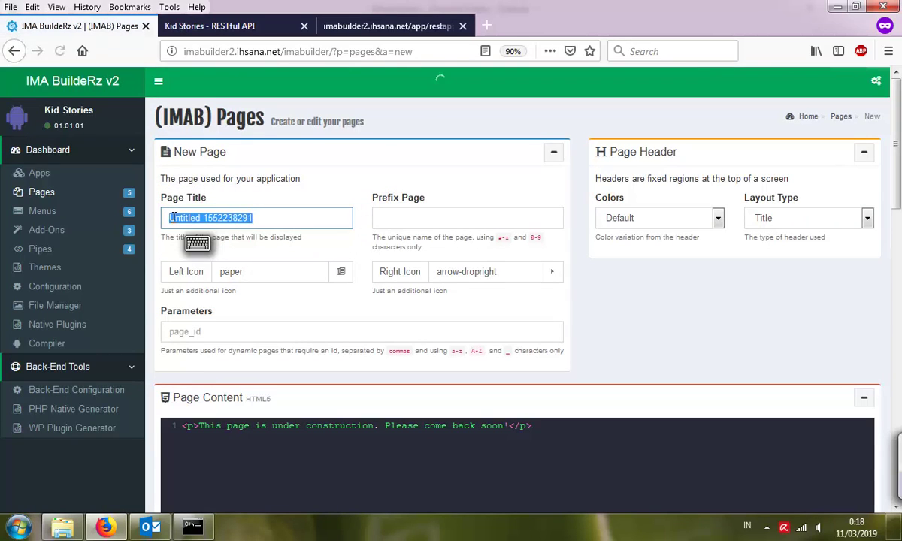
pyautogui.write('Stor')
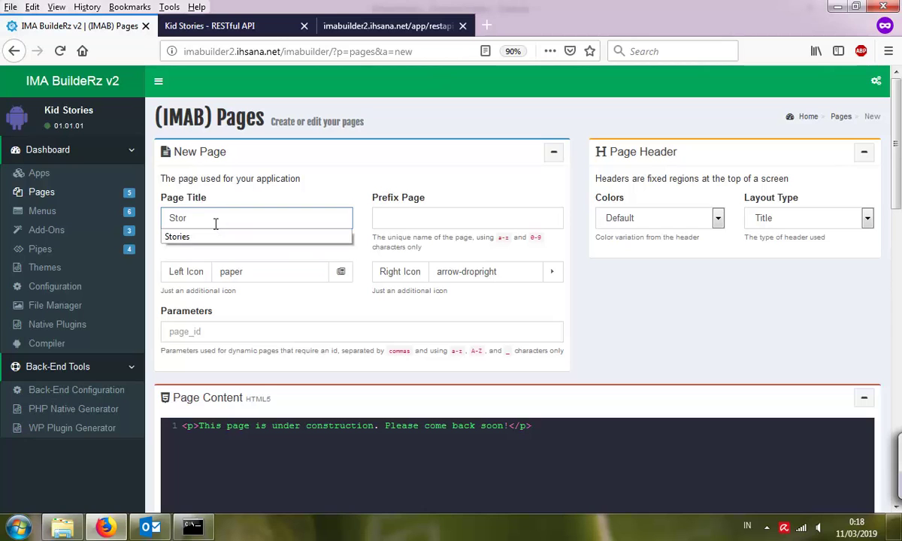
pyautogui.write('ies')
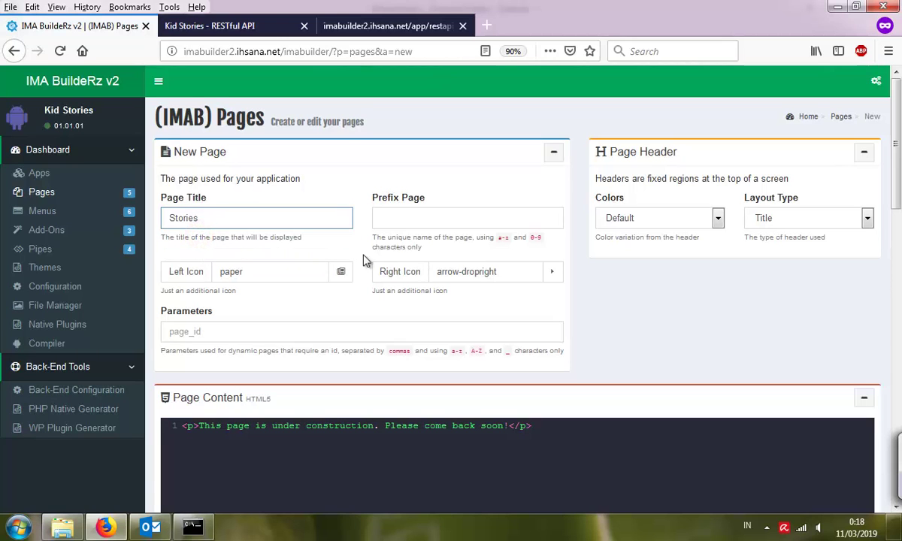
pyautogui.scroll(-3, 327, 276)
pyautogui.scroll(-3, 326, 276)
pyautogui.click(195, 217)
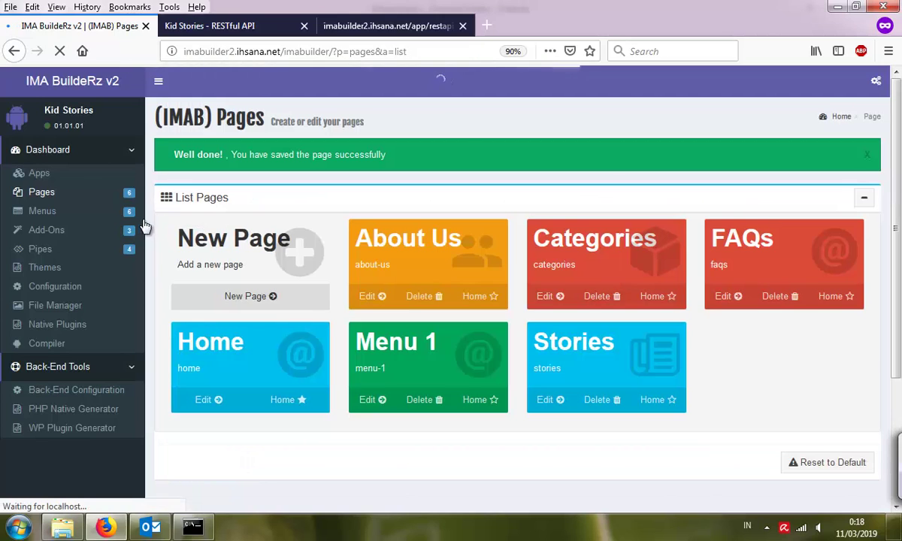
# Add 1 new item to the app's menus.
pyautogui.click(86, 213)
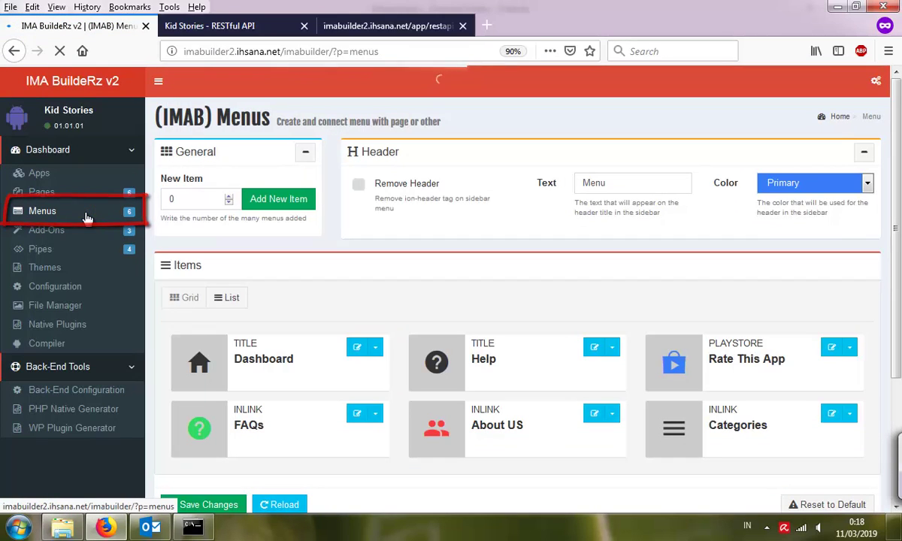
pyautogui.doubleClick(181, 198)
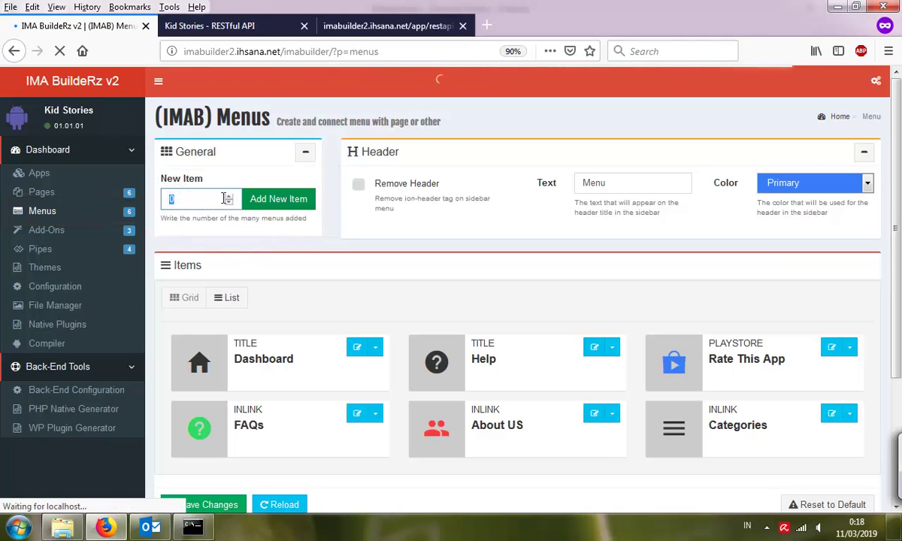
pyautogui.write('1')
pyautogui.click(272, 201)
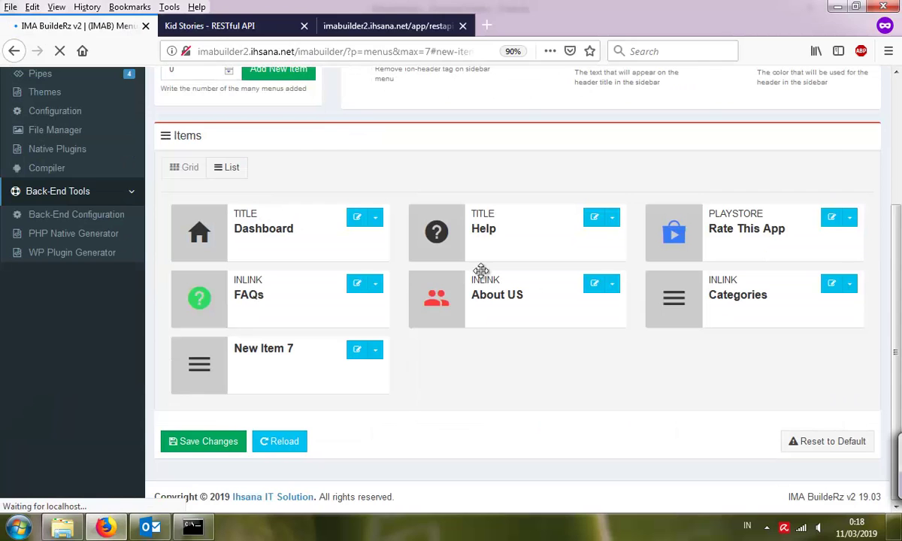
# Open the new menu item for editing and set its label to Stories.
pyautogui.click(382, 357)
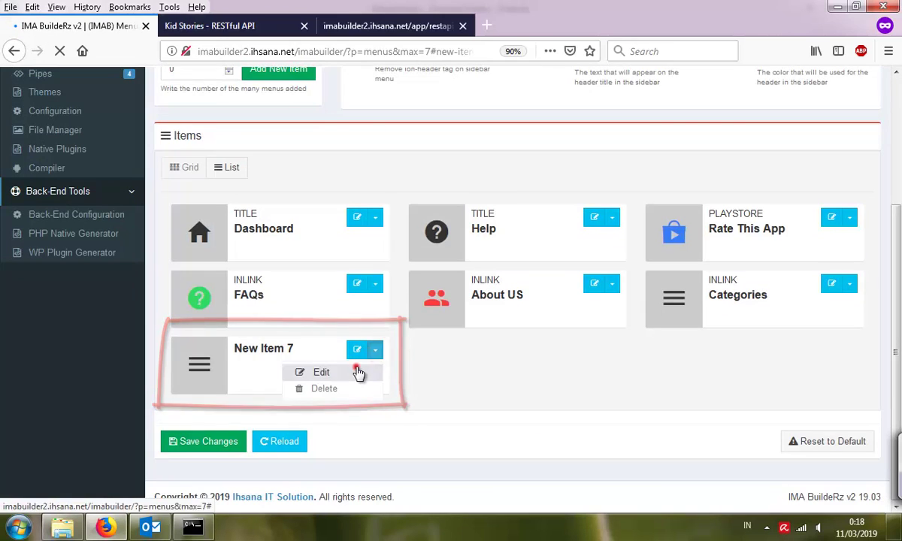
pyautogui.click(364, 371)
pyautogui.tripleClick(312, 193)
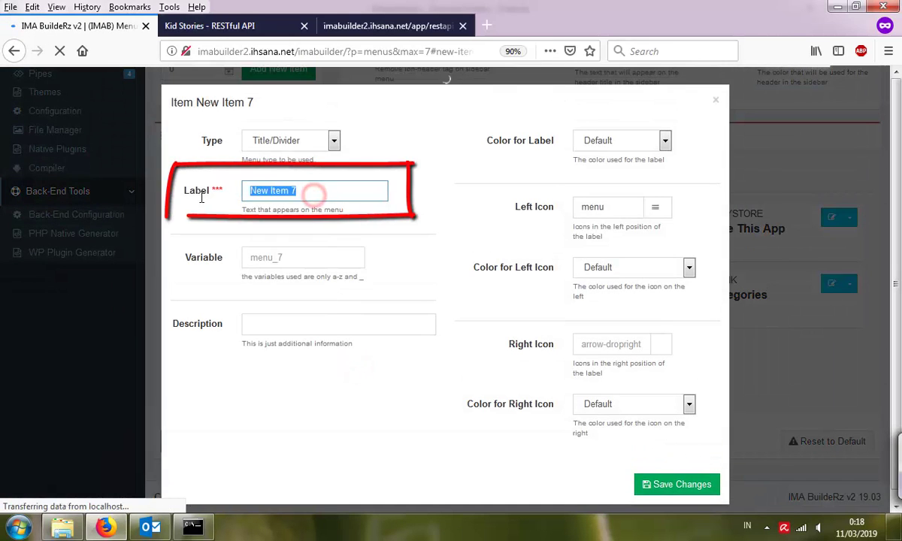
pyautogui.write('St')
pyautogui.write('orie')
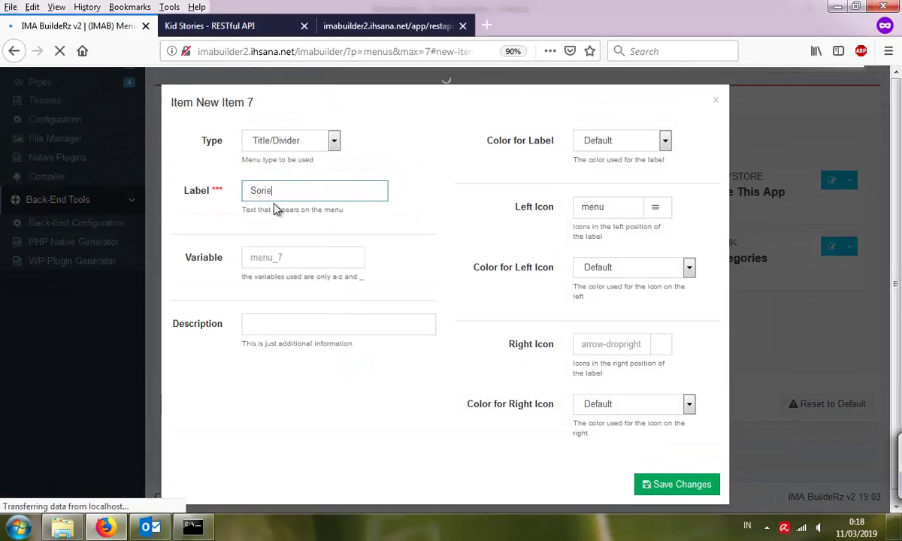
pyautogui.write('s')
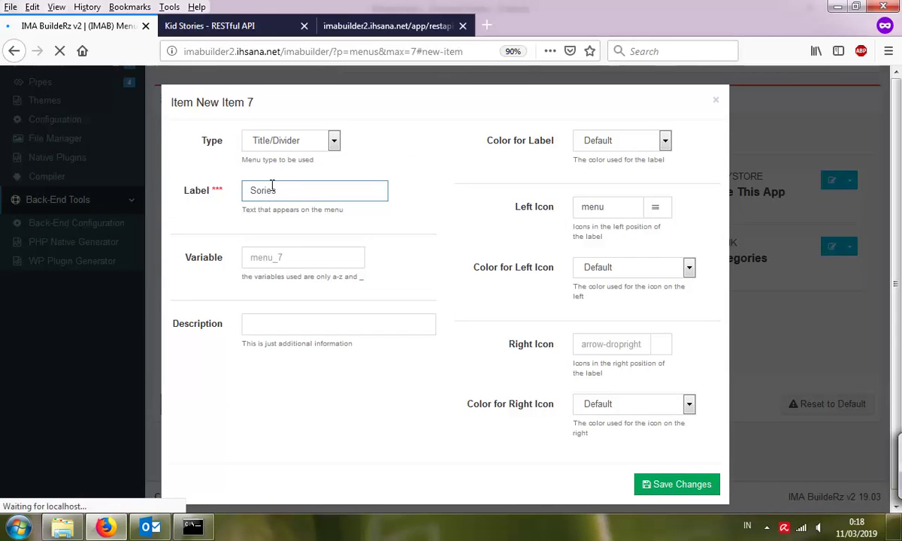
pyautogui.click(256, 191)
pyautogui.write('t')
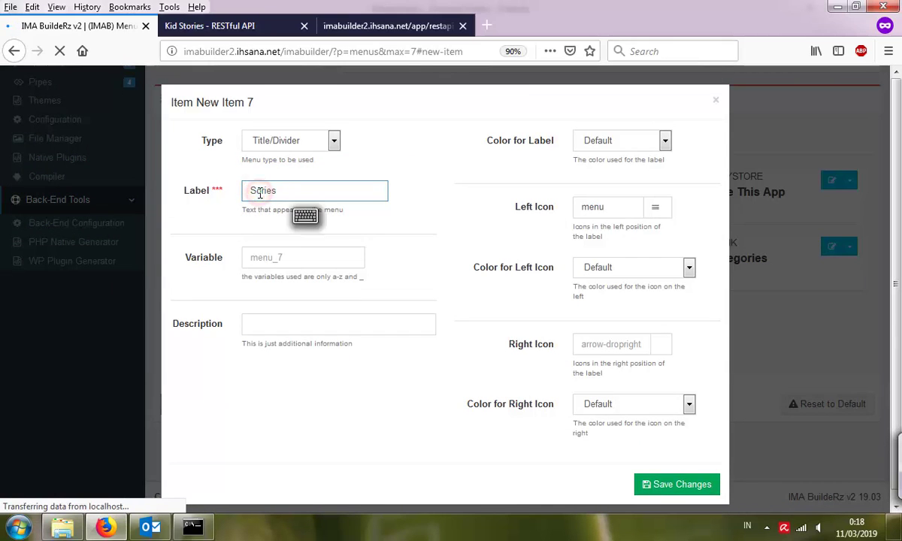
pyautogui.click(294, 189)
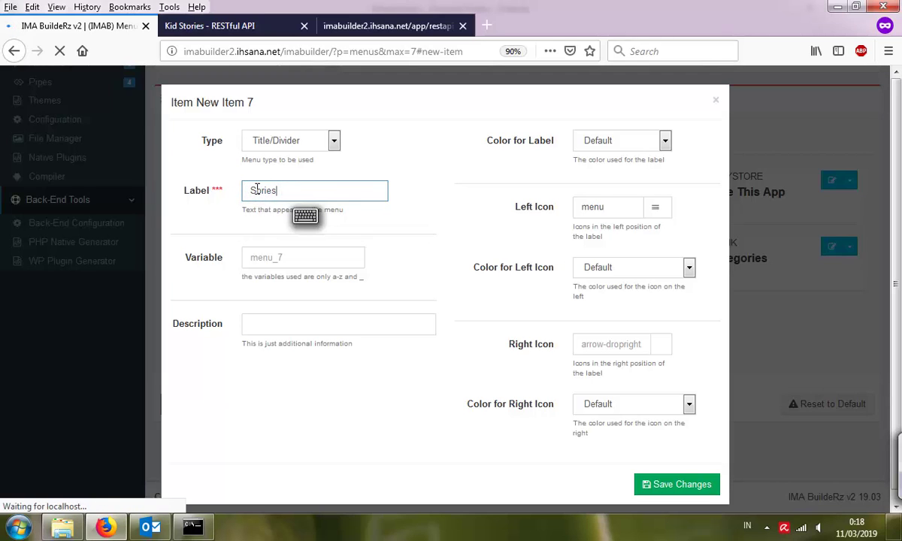
pyautogui.click(256, 190)
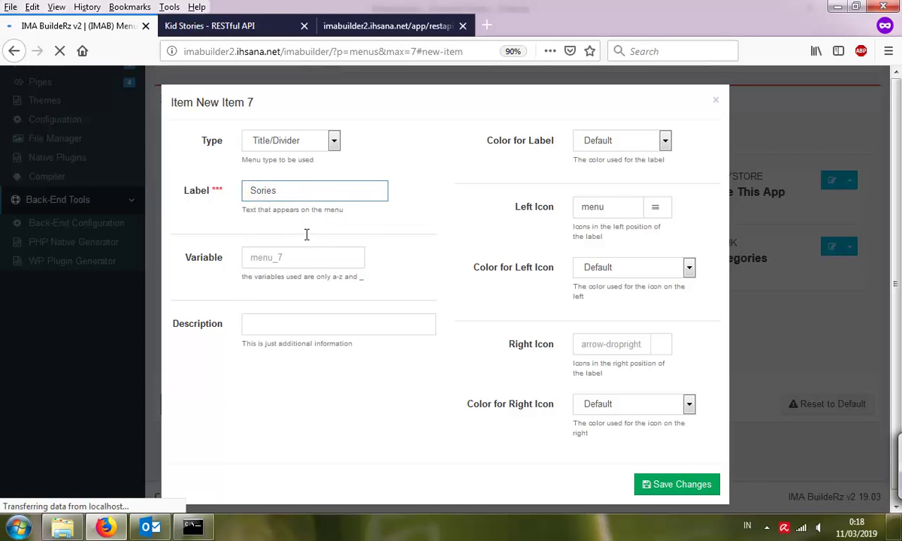
pyautogui.write('t')
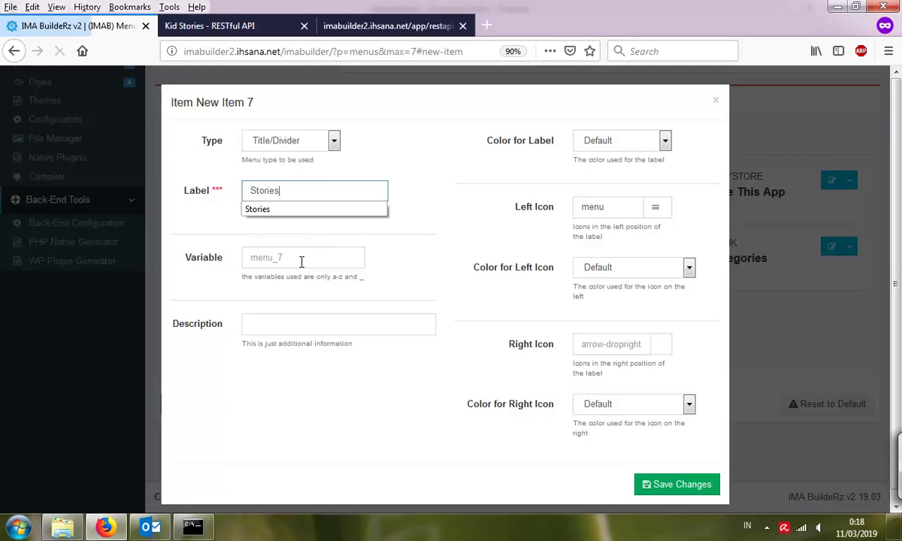
# Set the Stories menu item's type to Goto Internal Link and link it to the Stories (stories) page.
pyautogui.click(274, 211)
pyautogui.click(333, 140)
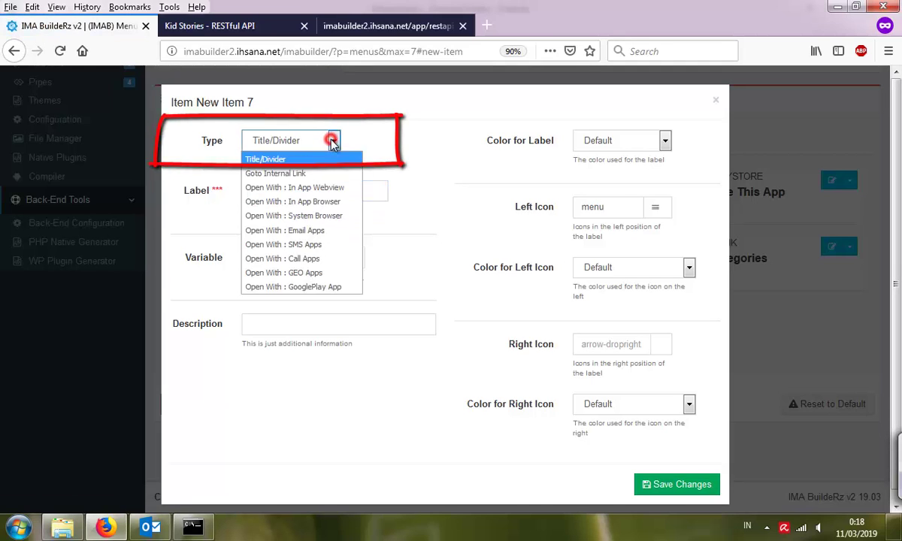
pyautogui.click(318, 234)
pyautogui.click(320, 308)
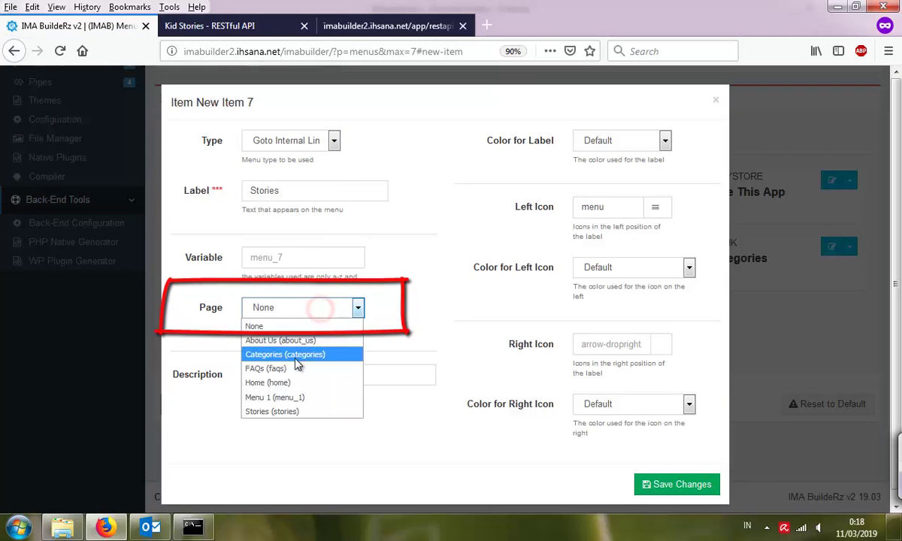
pyautogui.click(295, 410)
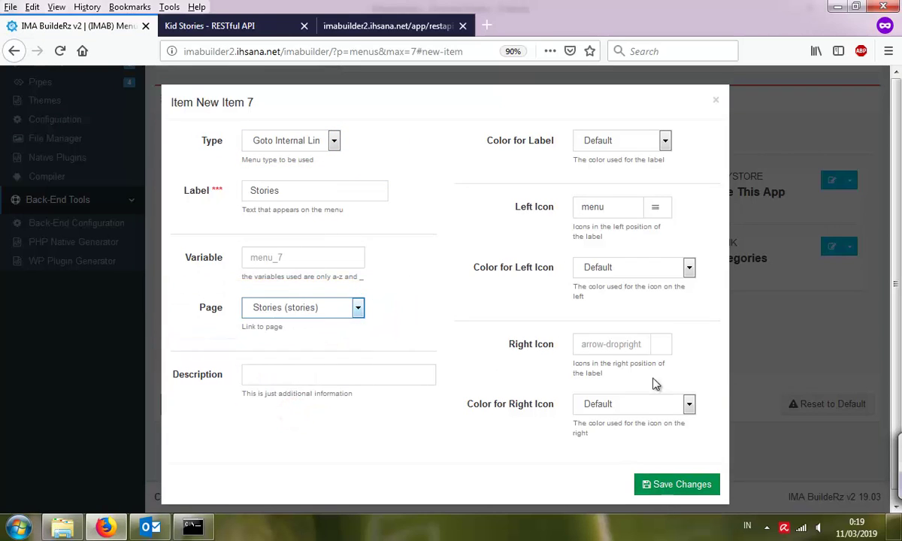
# Search the icon library for "pap" and set the Stories item's left icon to paper.
pyautogui.click(630, 207)
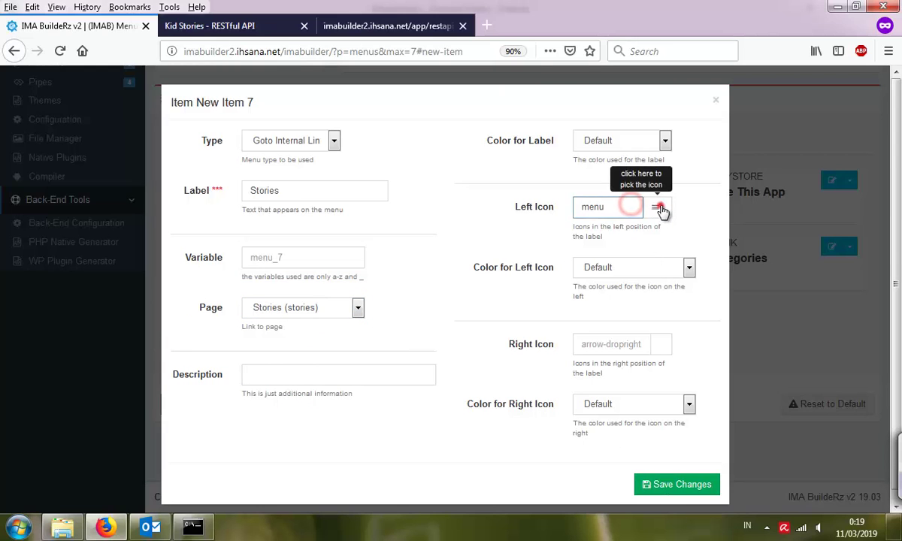
pyautogui.click(660, 209)
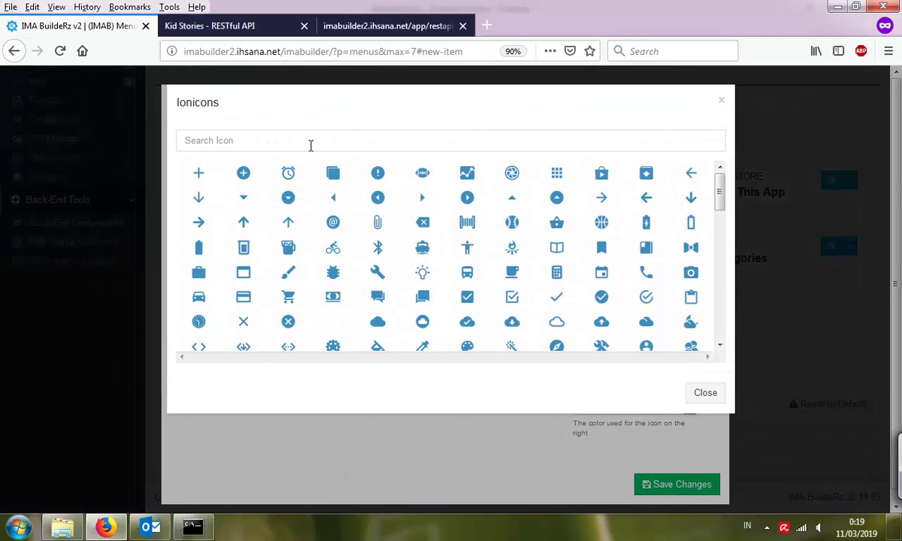
pyautogui.click(319, 142)
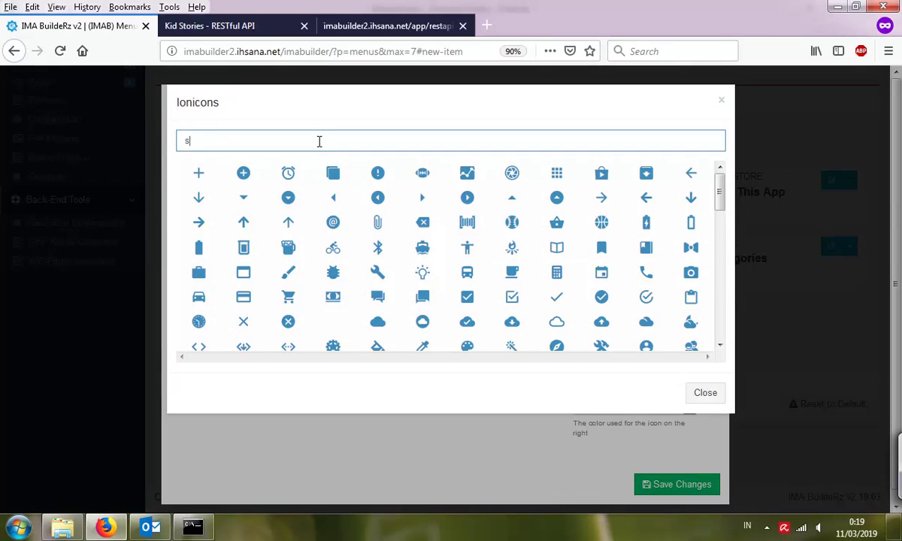
pyautogui.write('s')
pyautogui.press('BackSpace')
pyautogui.write('pap')
pyautogui.click(197, 173)
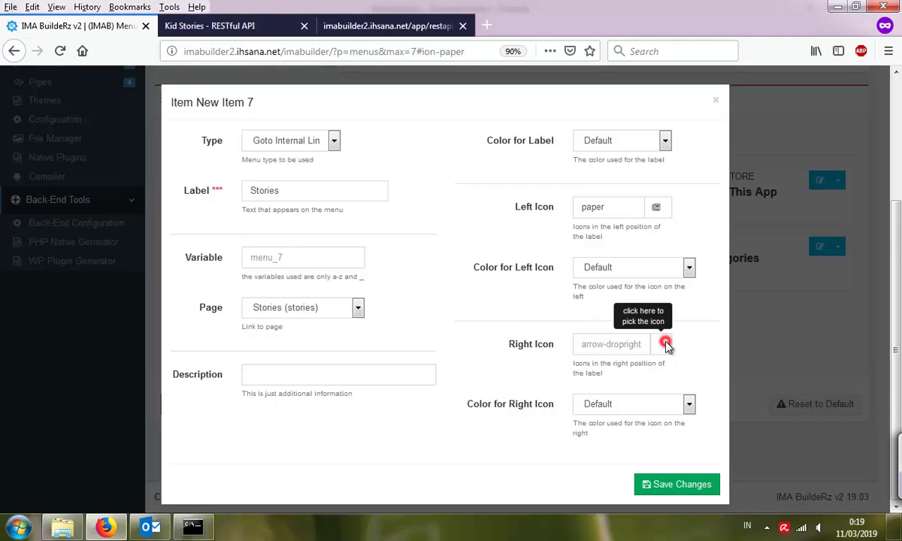
# Find the arrow icons, set the Stories item's right icon to arrow-round-forward and save the menu changes.
pyautogui.click(645, 347)
pyautogui.click(660, 350)
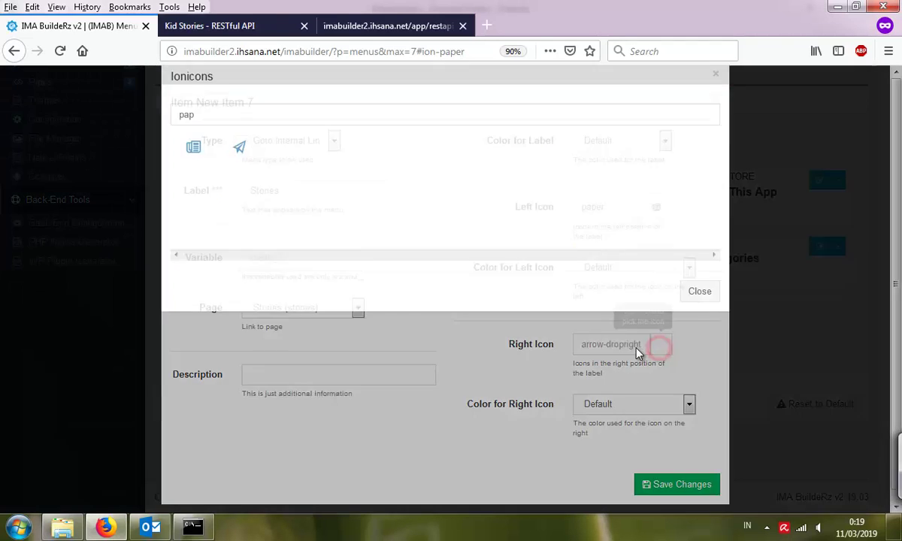
pyautogui.doubleClick(281, 141)
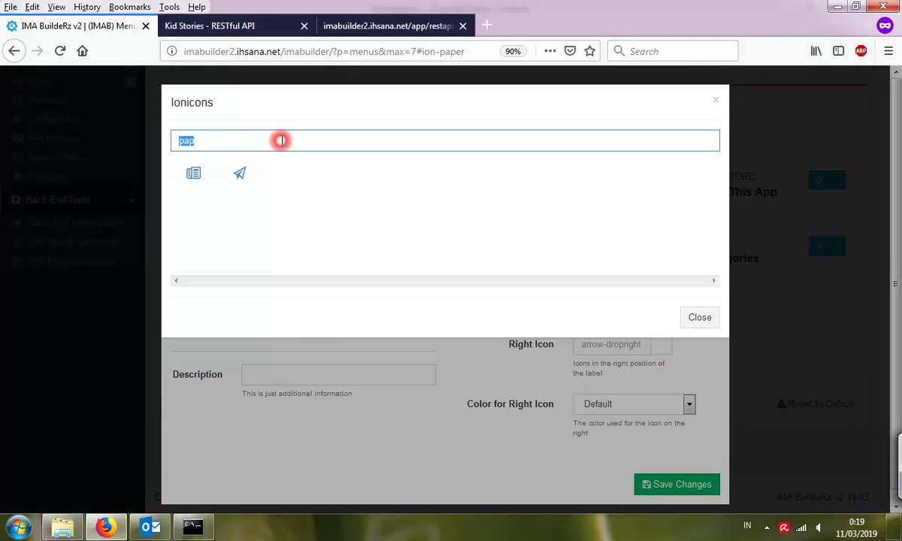
pyautogui.write('arrow')
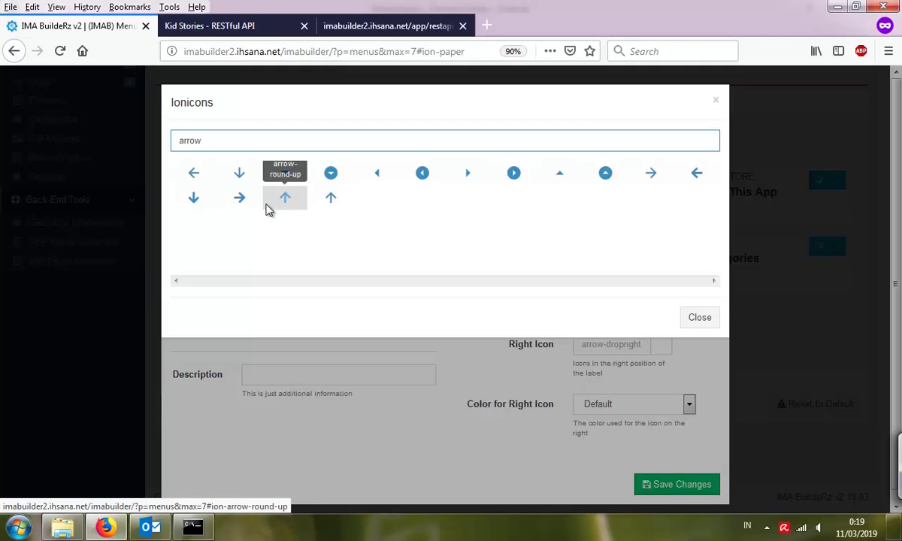
pyautogui.click(243, 200)
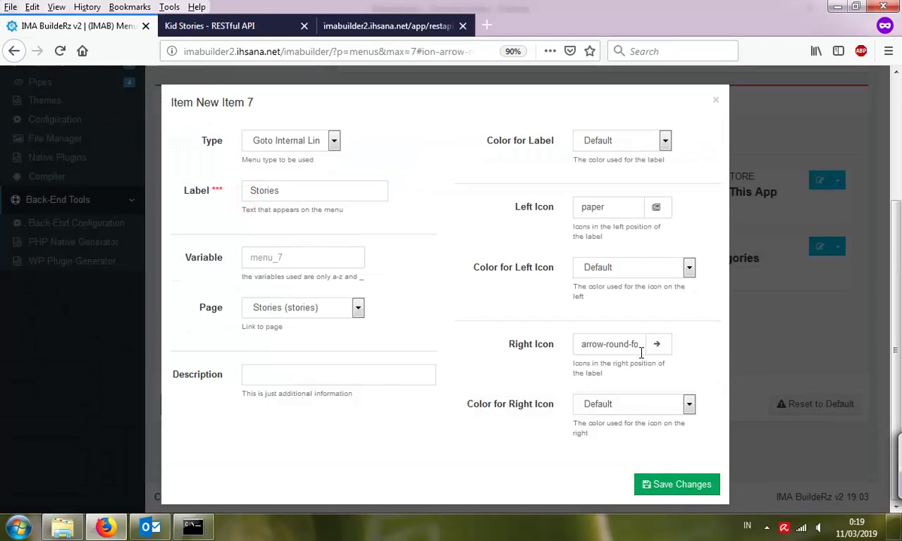
pyautogui.click(657, 346)
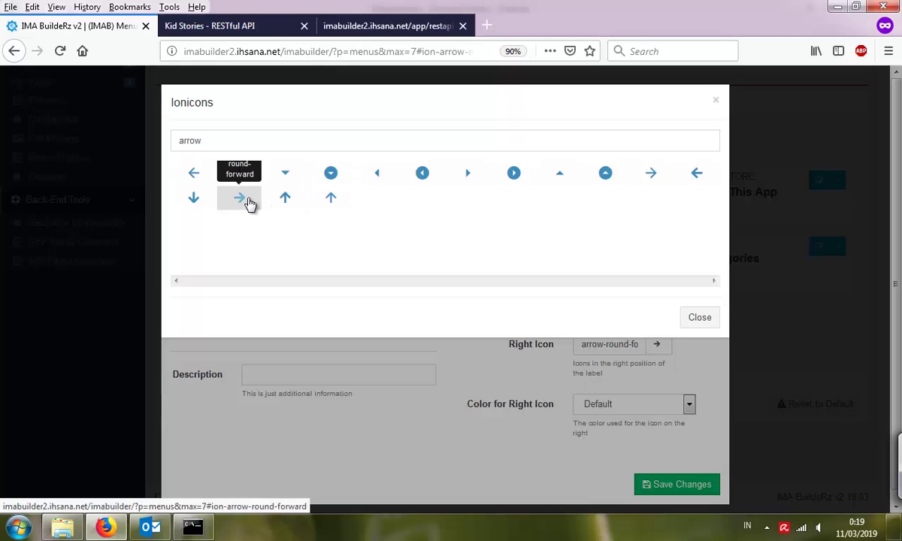
pyautogui.click(249, 203)
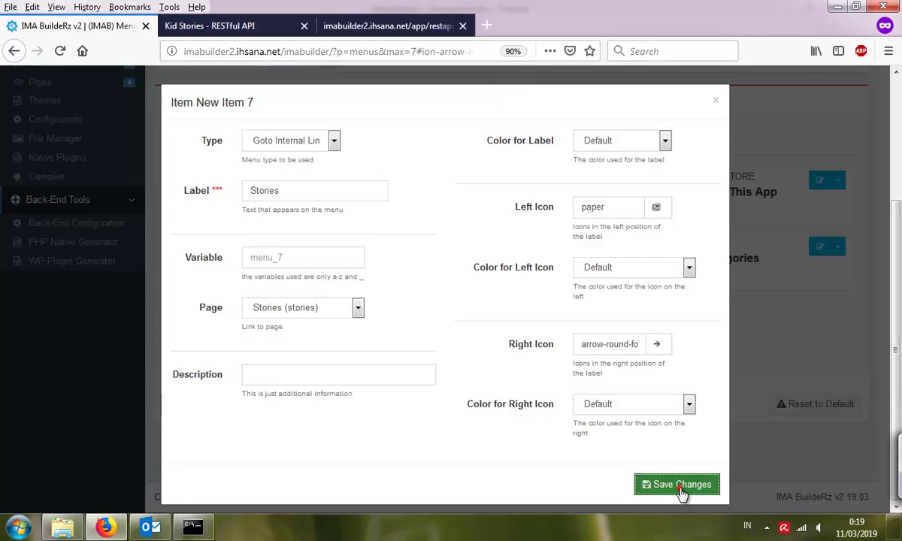
pyautogui.click(680, 486)
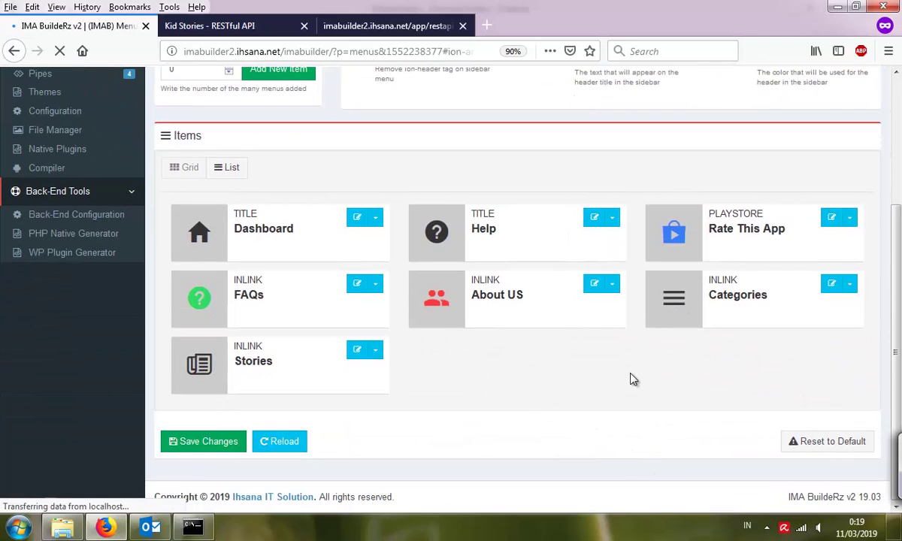
# Open the Categories menu item for editing and set its right icon to arrow-round-forward.
pyautogui.click(850, 287)
pyautogui.click(798, 269)
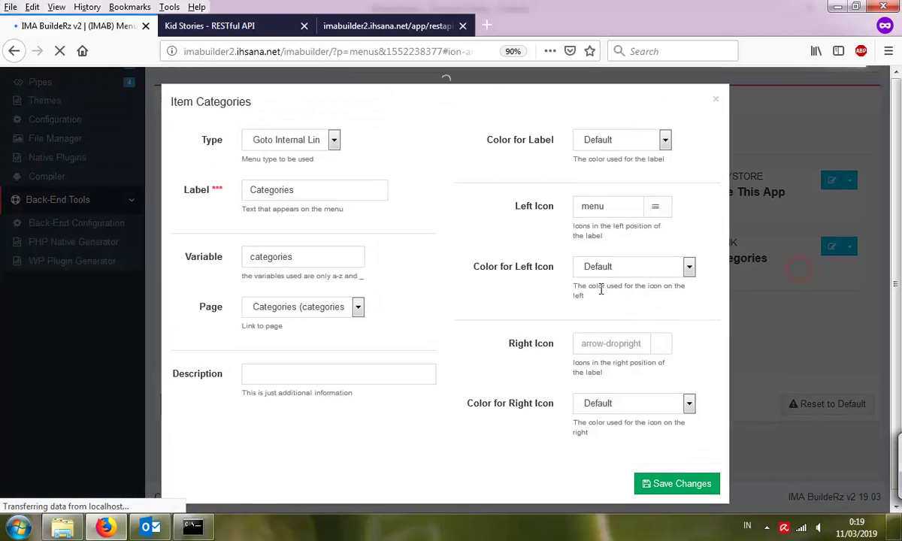
pyautogui.click(660, 345)
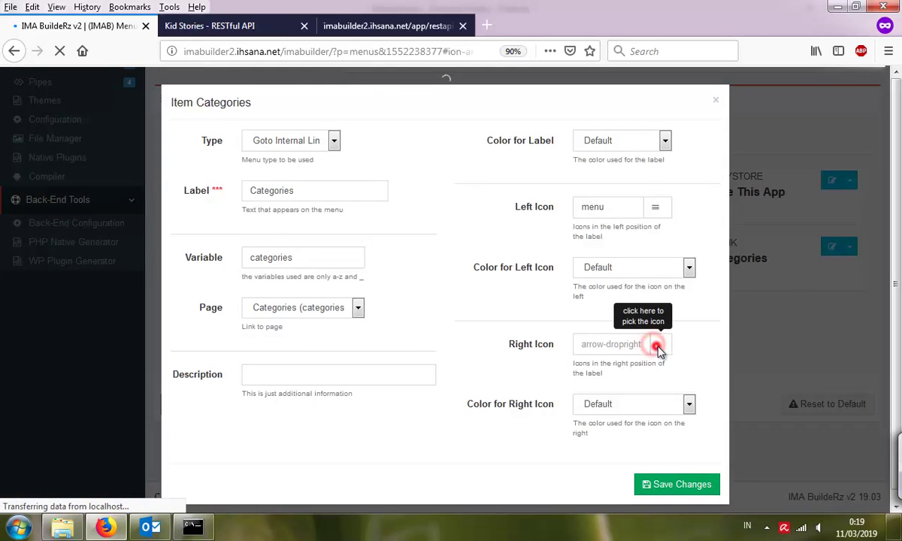
pyautogui.click(610, 346)
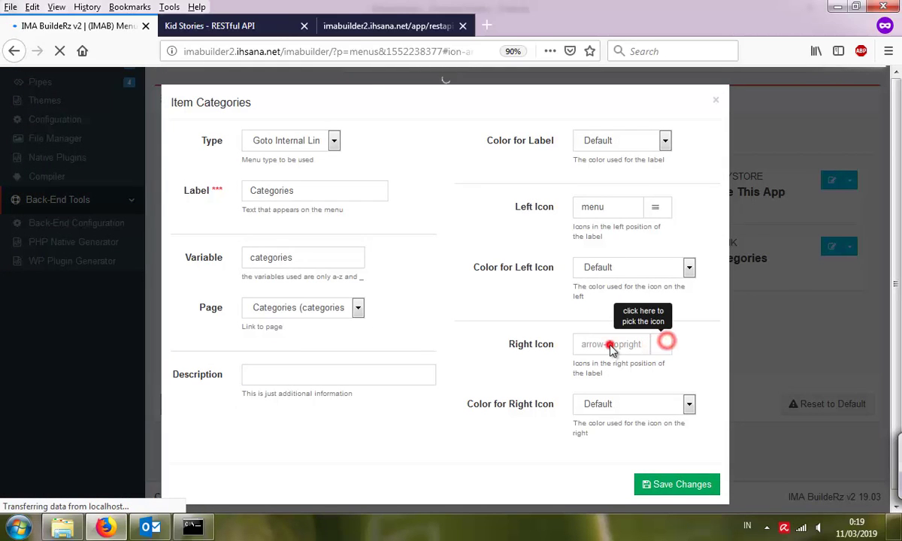
pyautogui.click(662, 346)
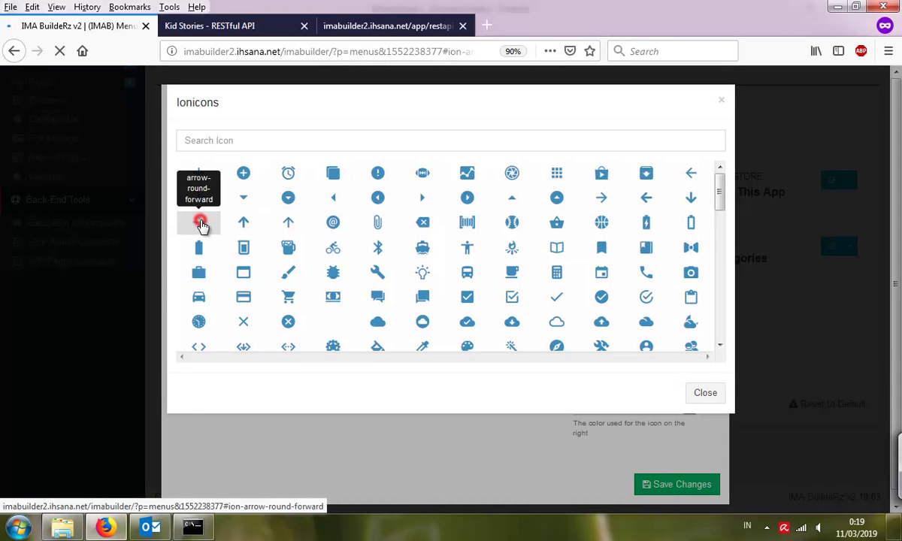
pyautogui.click(201, 222)
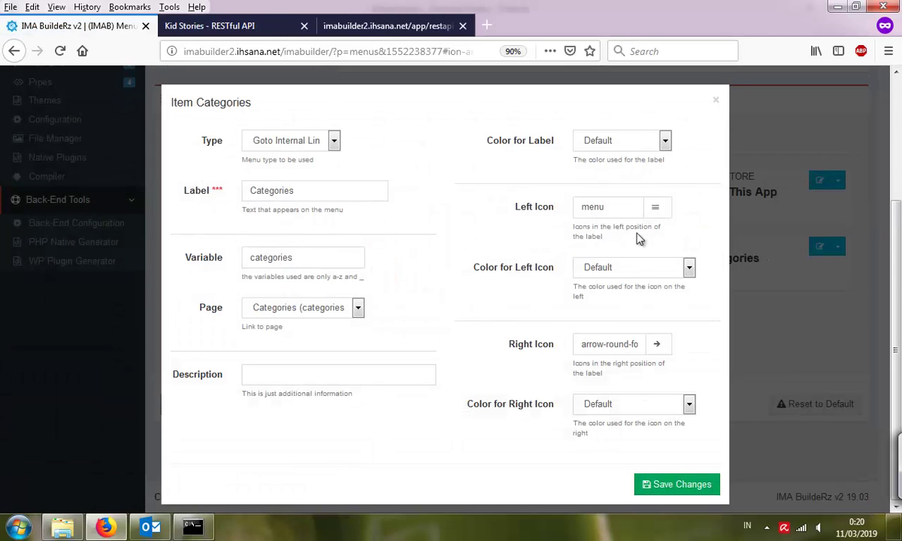
# Replace the Categories item's left icon with the three-by-three grid of squares and save the menu changes.
pyautogui.click(655, 208)
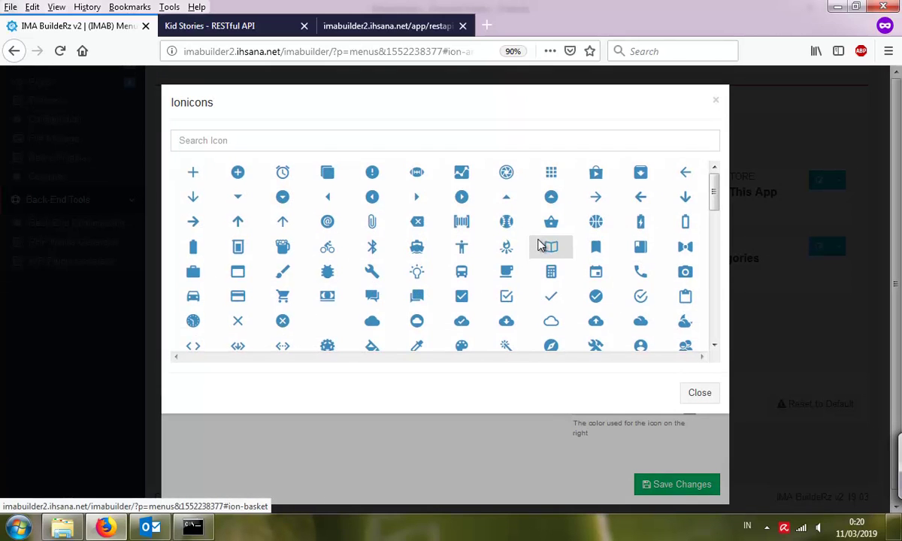
pyautogui.scroll(-4, 540, 246)
pyautogui.scroll(4, 540, 244)
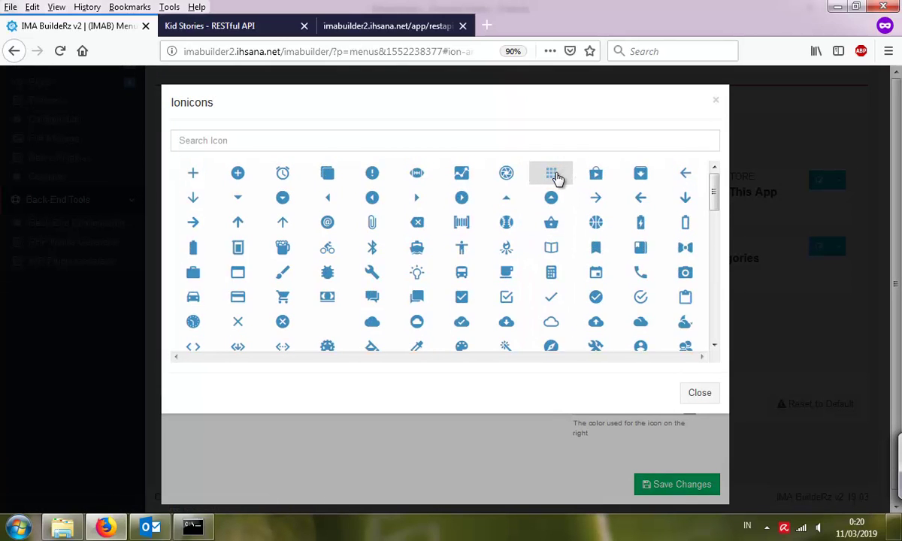
pyautogui.click(554, 176)
pyautogui.click(661, 489)
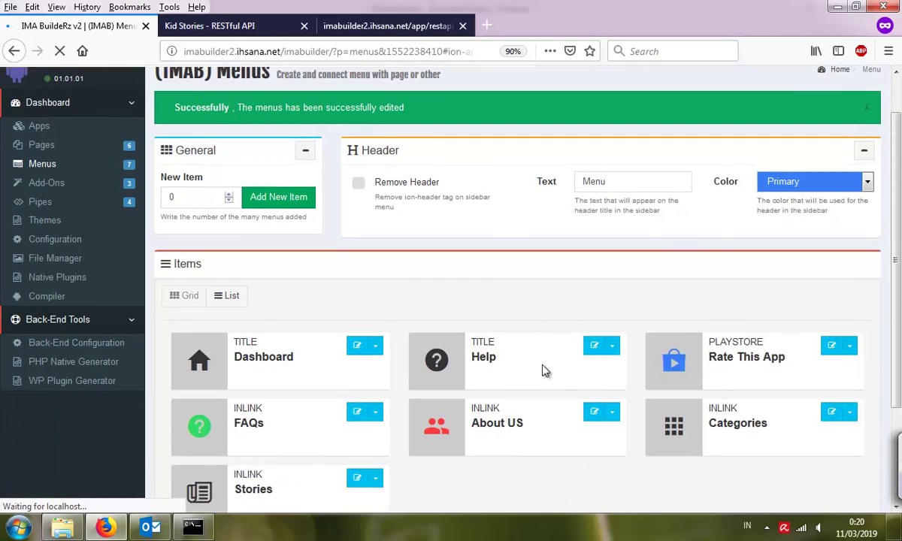
# Show the menu items as a list and move Categories directly below Dashboard.
pyautogui.scroll(-2, 545, 370)
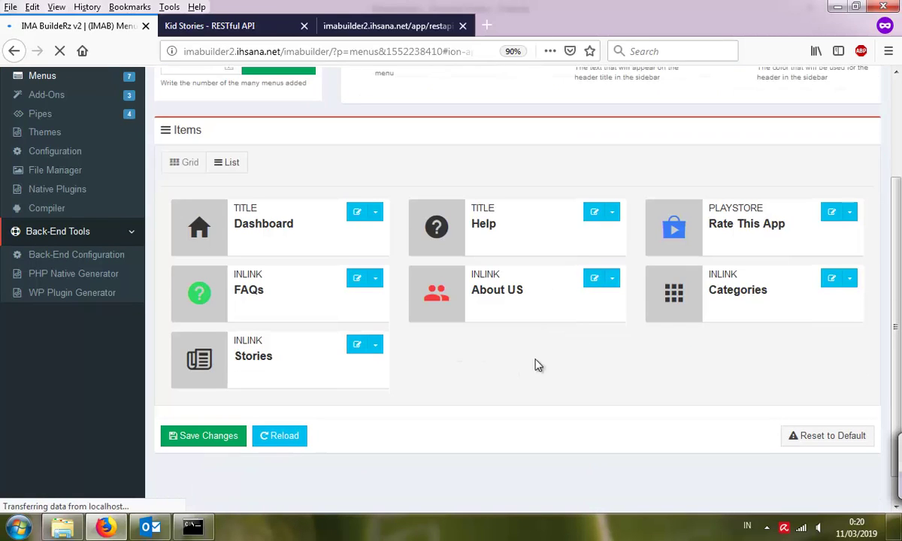
pyautogui.click(229, 164)
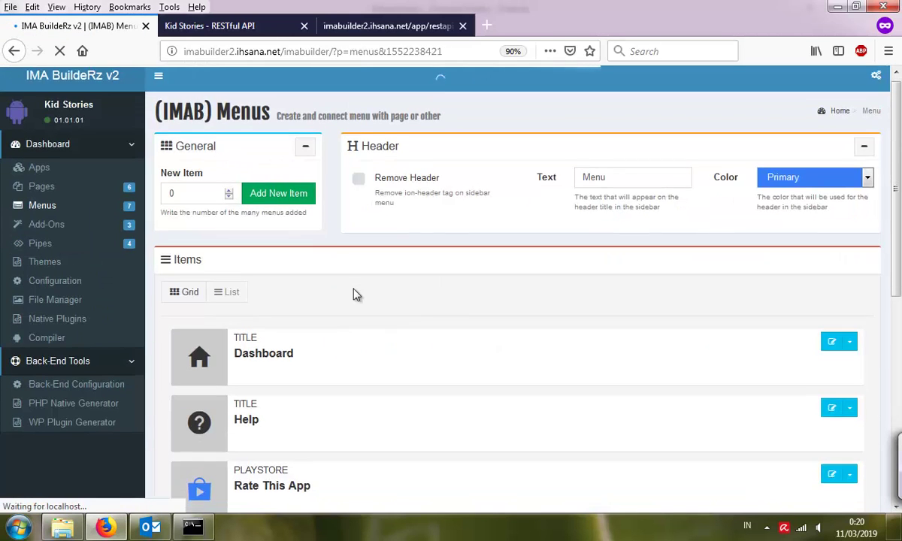
pyautogui.scroll(-5, 354, 295)
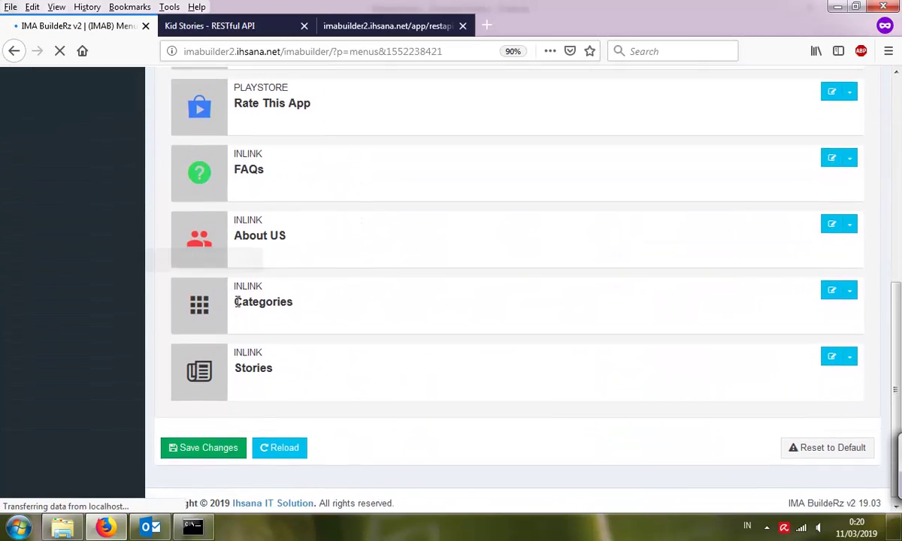
pyautogui.scroll(2, 235, 301)
pyautogui.scroll(2, 199, 376)
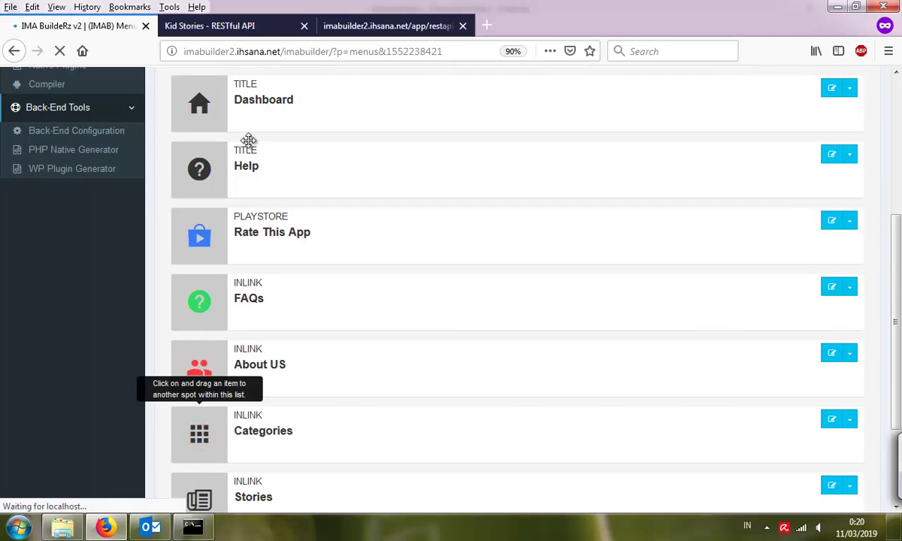
pyautogui.moveTo(245, 146); pyautogui.dragTo(249, 152)
pyautogui.scroll(-3, 266, 298)
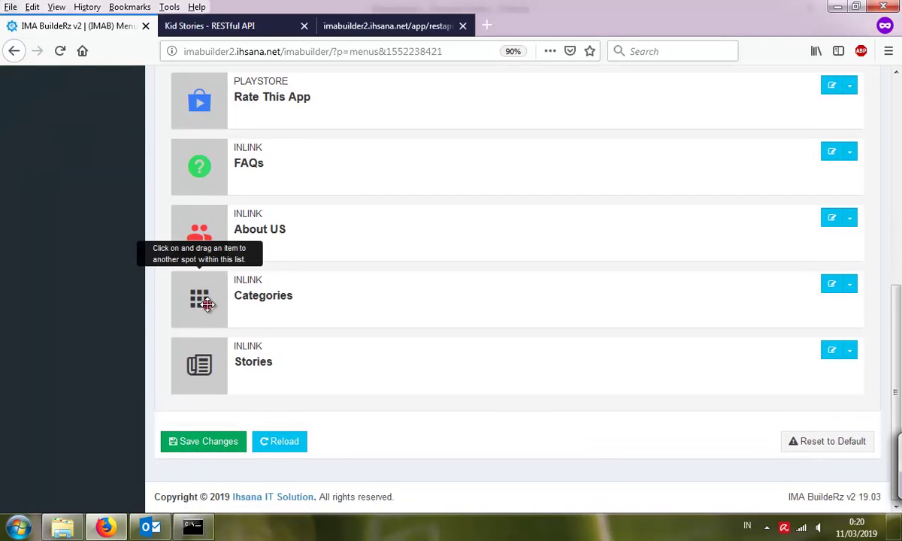
pyautogui.moveTo(207, 303); pyautogui.dragTo(234, 115)
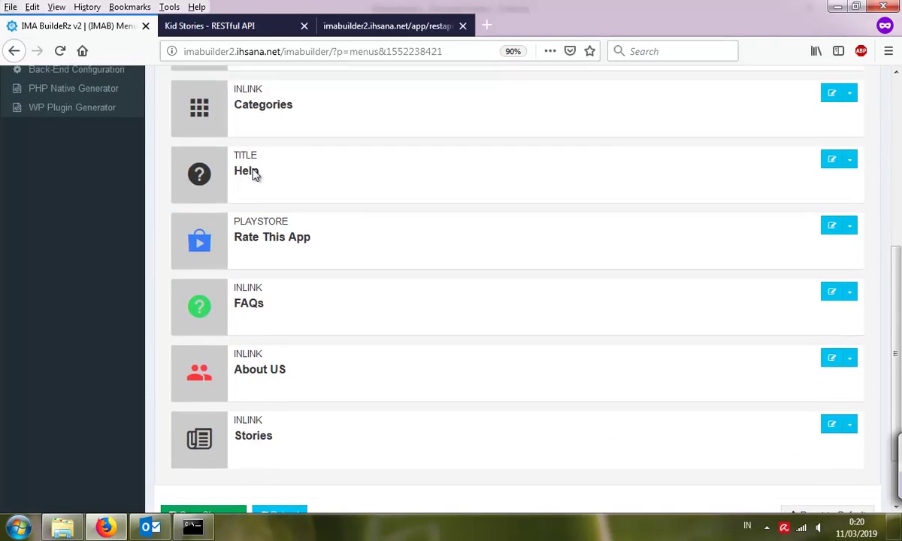
# Move the Stories menu item between Dashboard and Categories and check the new order.
pyautogui.scroll(1, 254, 174)
pyautogui.scroll(-3, 251, 195)
pyautogui.moveTo(218, 369); pyautogui.dragTo(233, 89)
pyautogui.scroll(3, 295, 203)
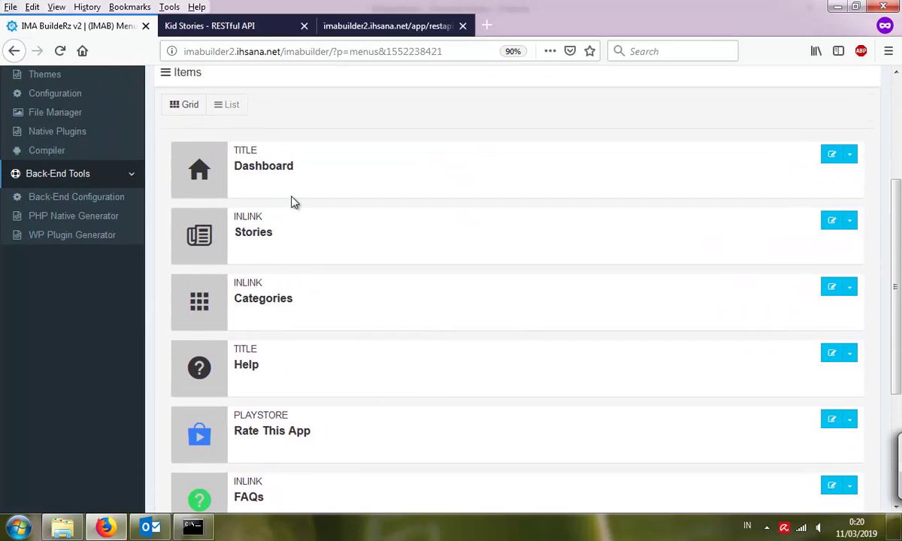
pyautogui.scroll(-3, 316, 335)
pyautogui.scroll(3, 316, 335)
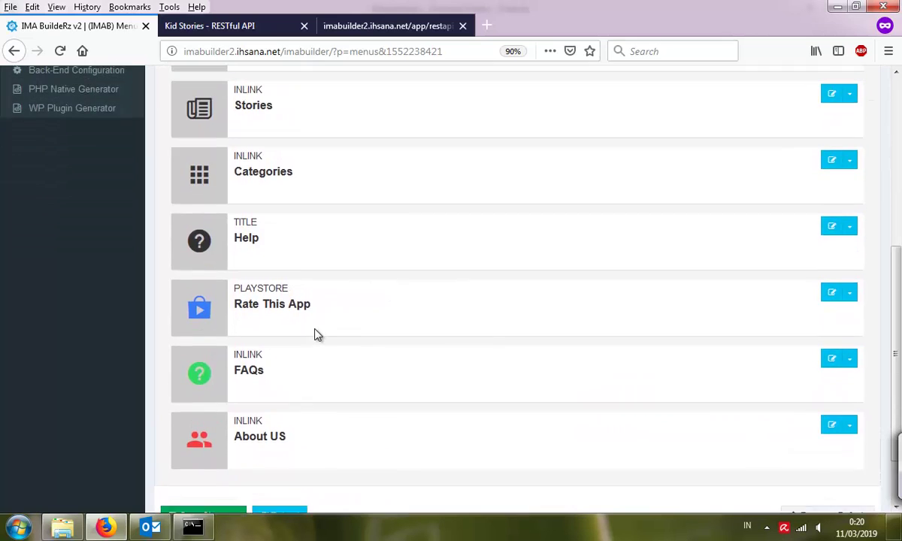
pyautogui.scroll(1, 316, 335)
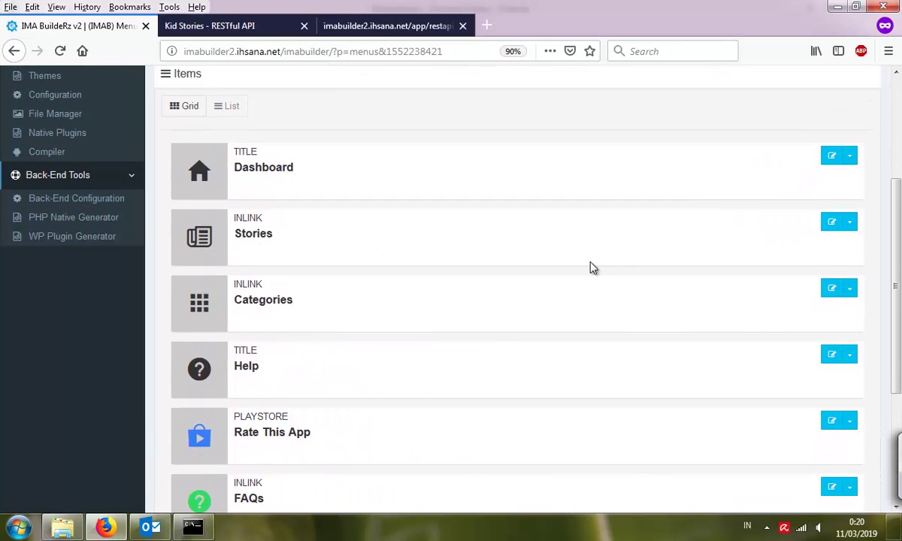
# Save the changes to the app's menu items.
pyautogui.scroll(-5, 592, 267)
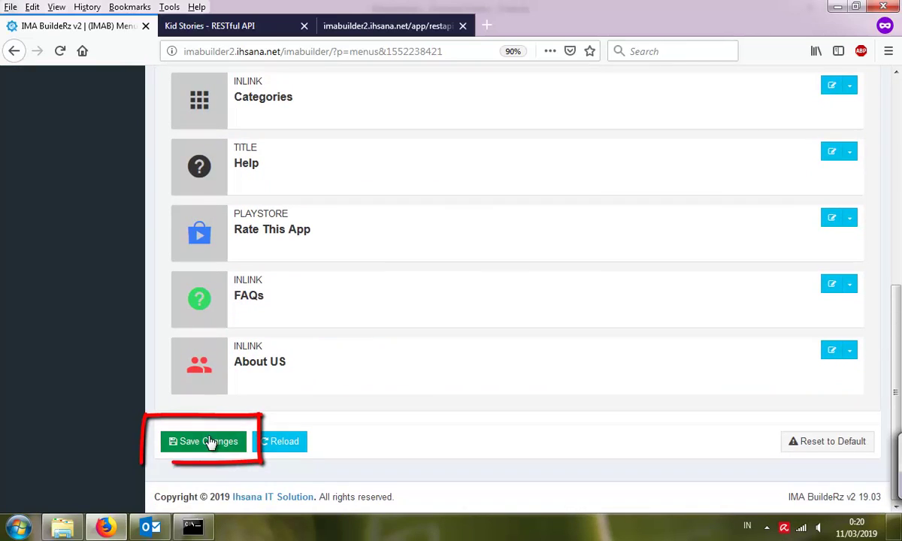
pyautogui.click(208, 442)
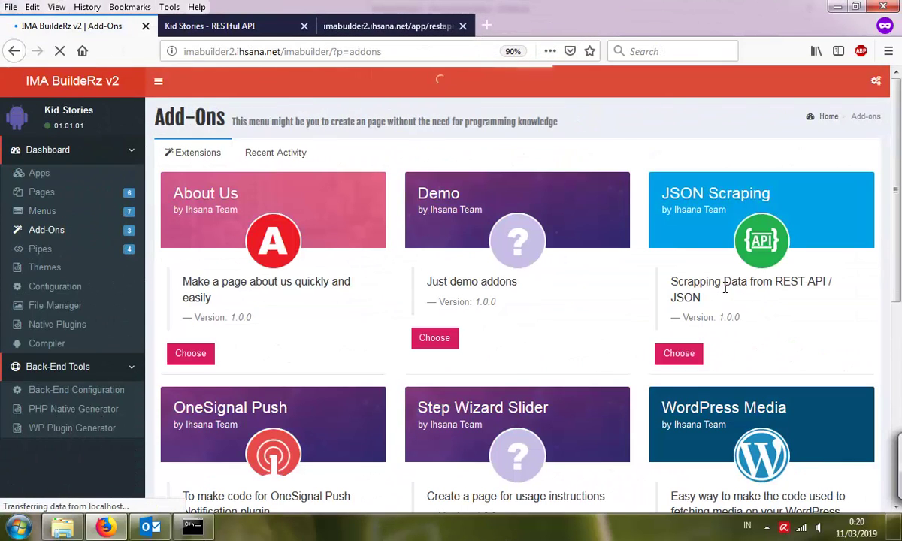
# Choose the JSON Scraping add-on and set the page to overwrite to Stories (stories).
pyautogui.click(673, 357)
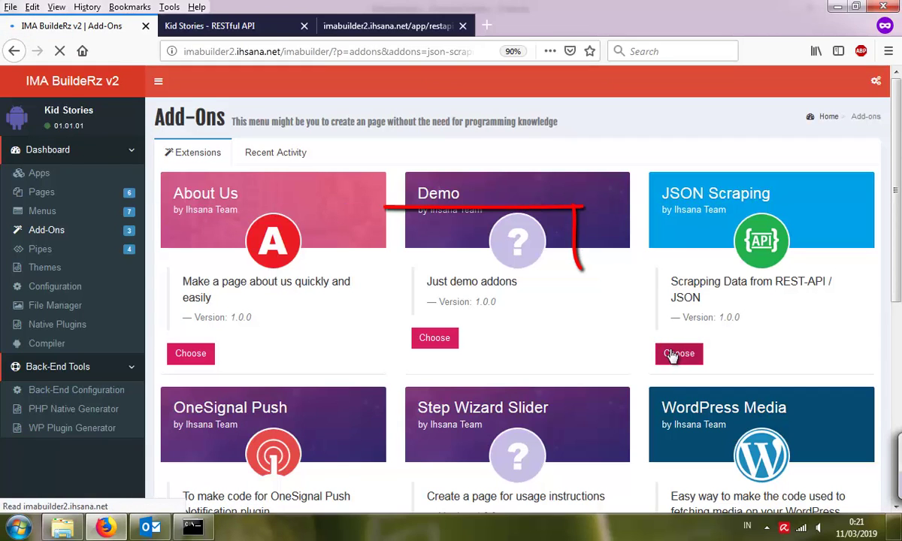
pyautogui.scroll(-5, 605, 345)
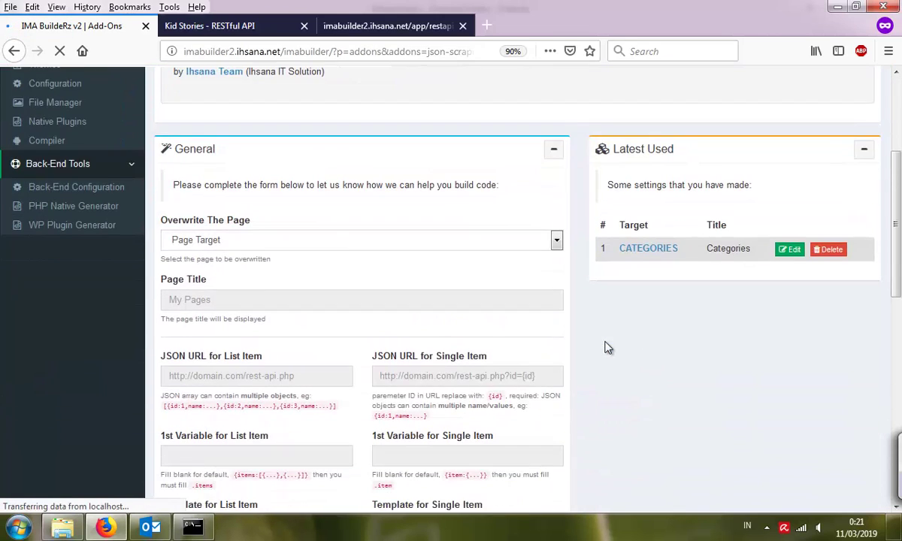
pyautogui.click(556, 242)
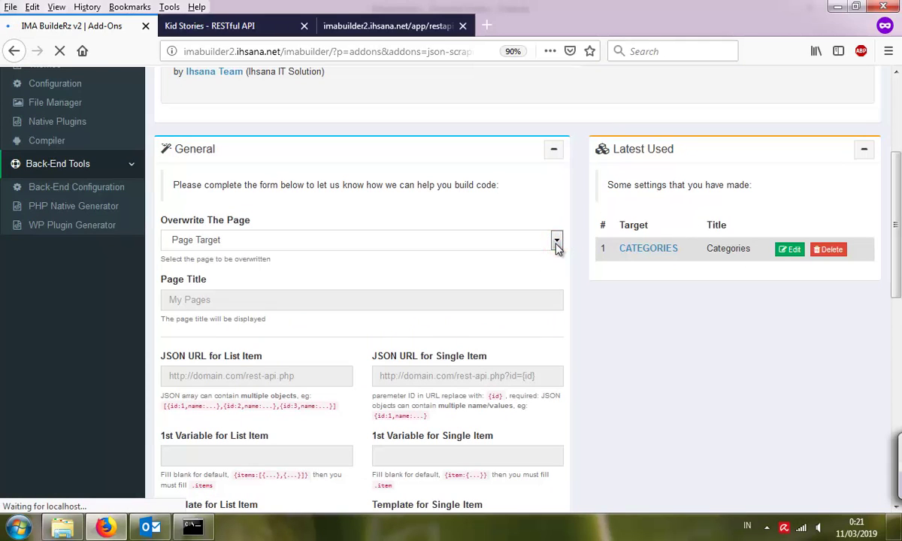
pyautogui.click(557, 248)
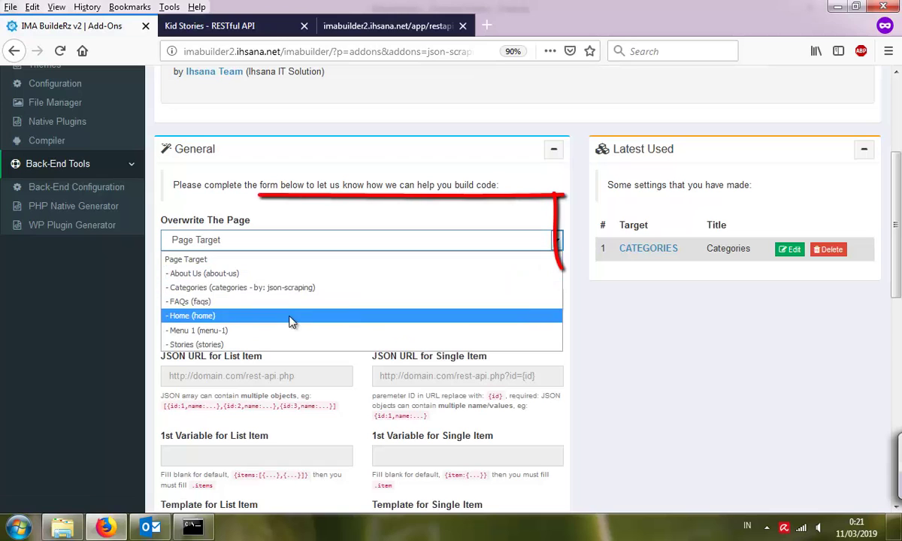
pyautogui.click(248, 344)
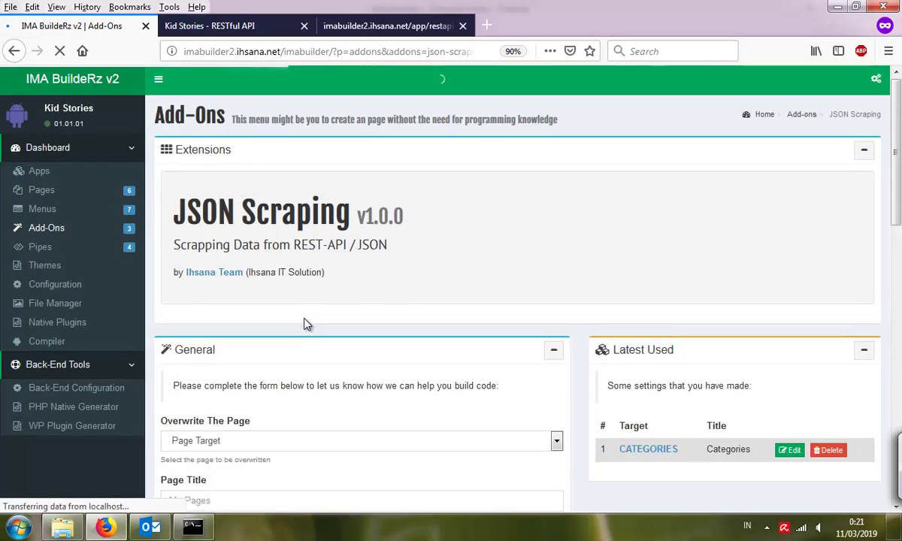
# Set the page title to Stories in the add-on's general settings.
pyautogui.scroll(-4, 304, 323)
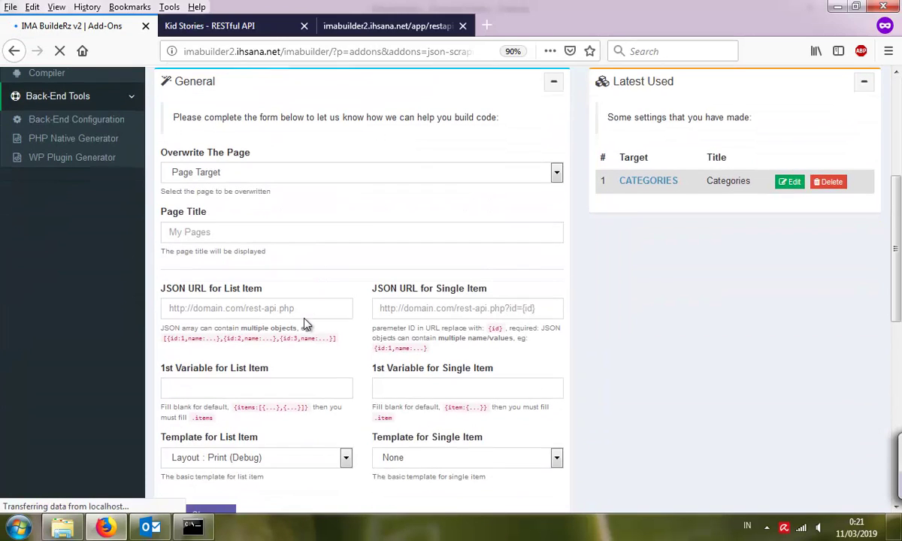
pyautogui.click(230, 233)
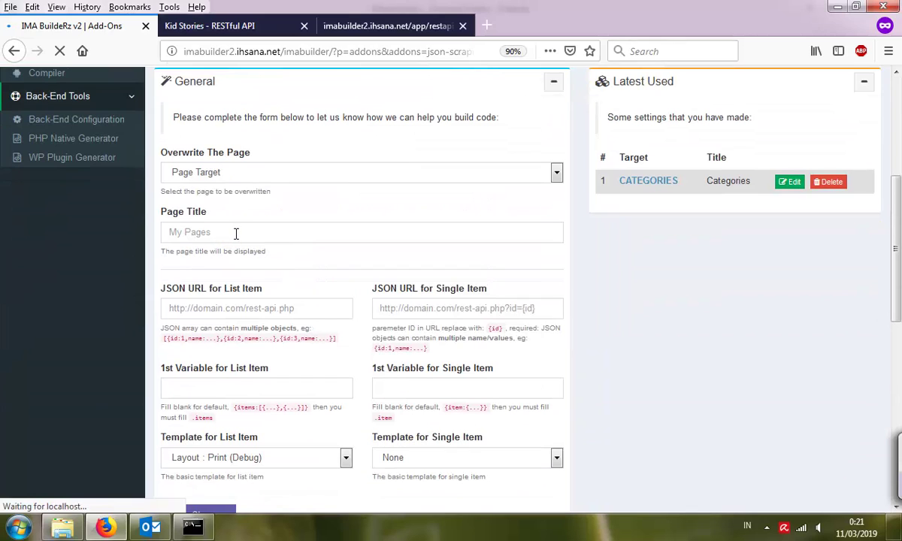
pyautogui.click(236, 234)
pyautogui.click(185, 263)
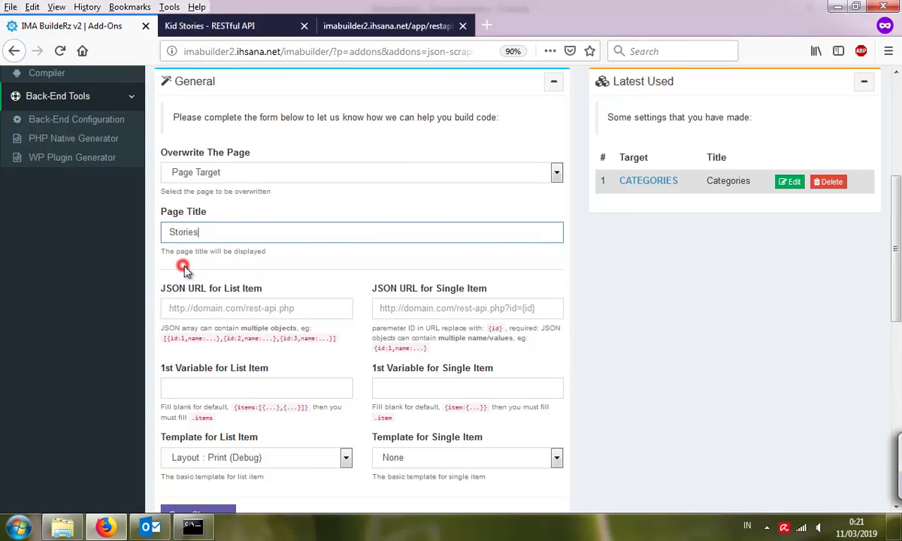
# Close the categories API result and open the List Stories endpoint from the Kid Stories RESTful API page.
pyautogui.click(252, 307)
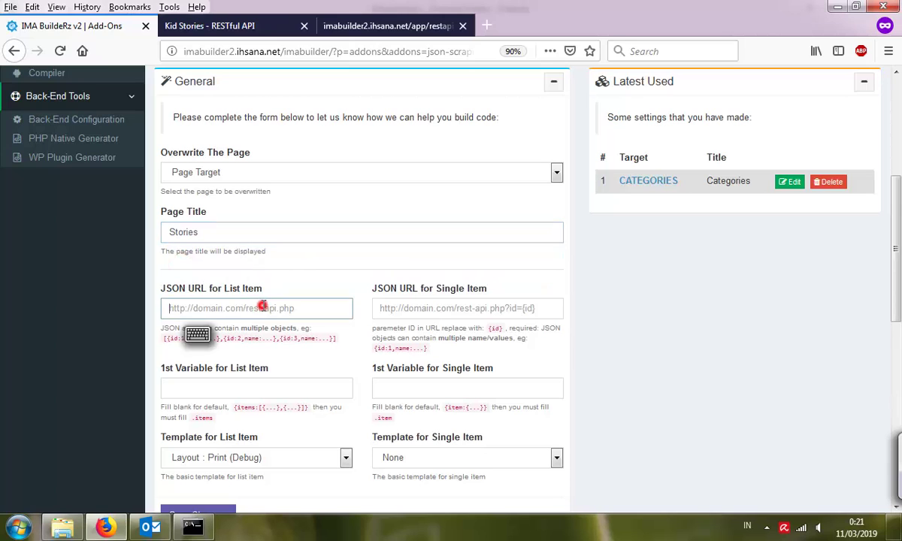
pyautogui.click(361, 26)
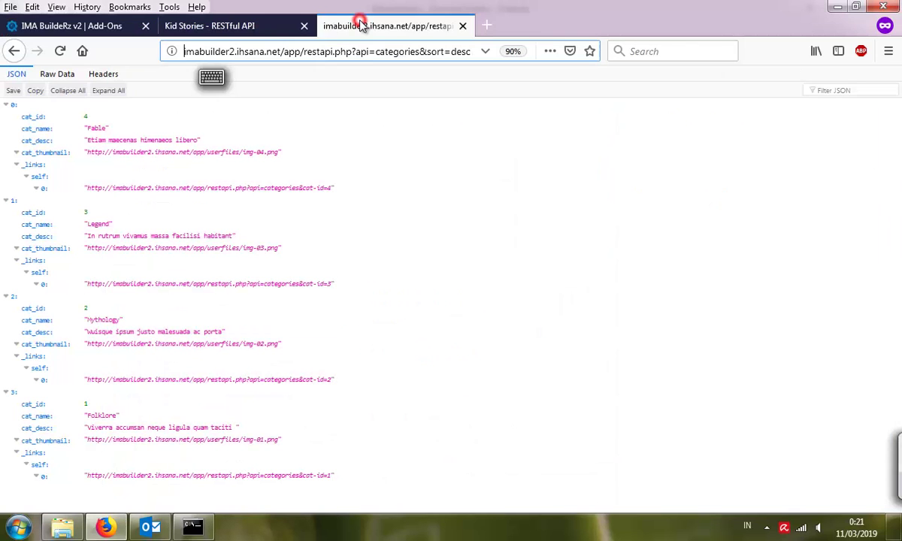
pyautogui.click(463, 27)
pyautogui.scroll(-8, 317, 198)
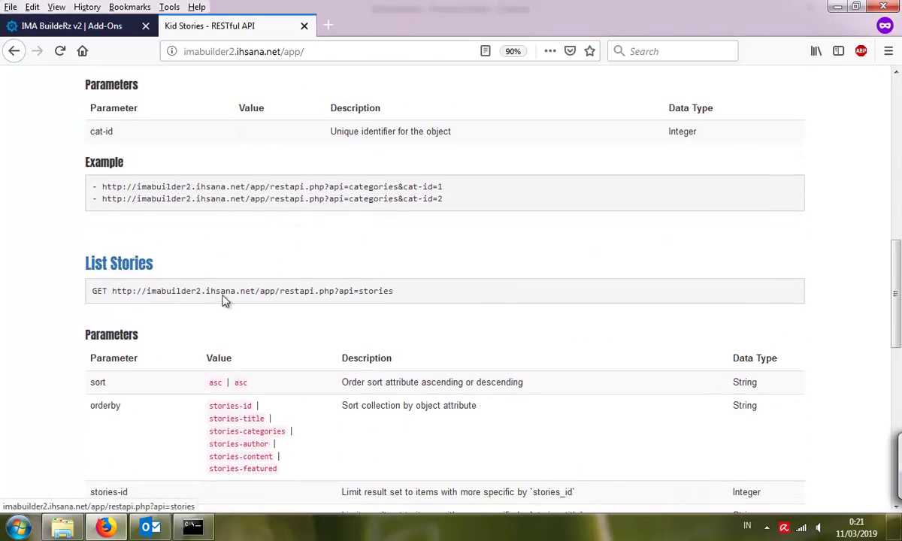
pyautogui.click(113, 270)
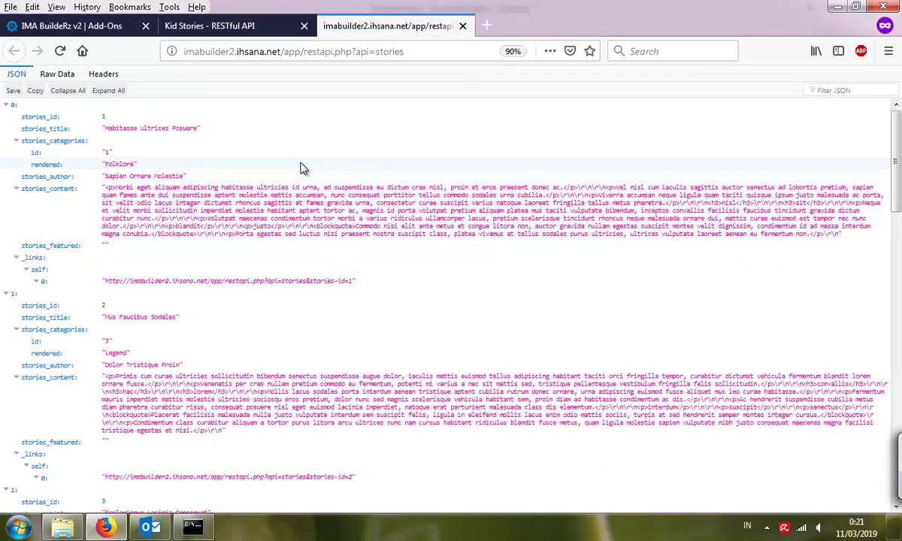
# Copy the address imabuilder2.ihsana.net/app/restapi.php?api=stories into the add-on's JSON URL for List Item.
pyautogui.rightClick(367, 48)
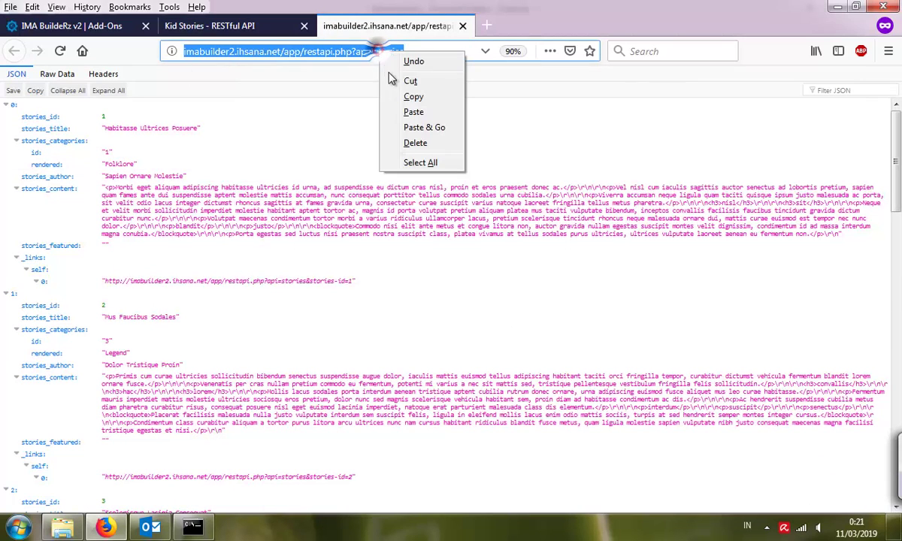
pyautogui.click(387, 76)
pyautogui.click(112, 26)
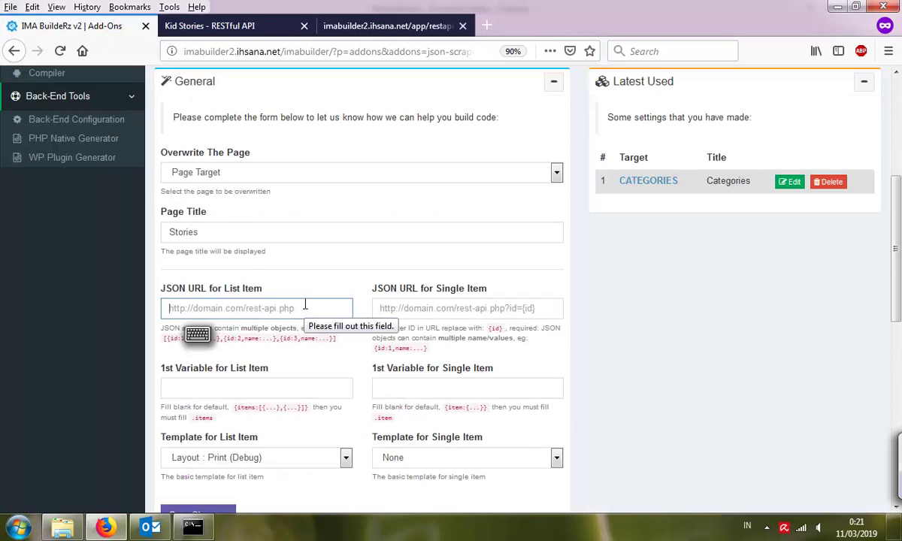
pyautogui.hotkey('ctrl', 'v')
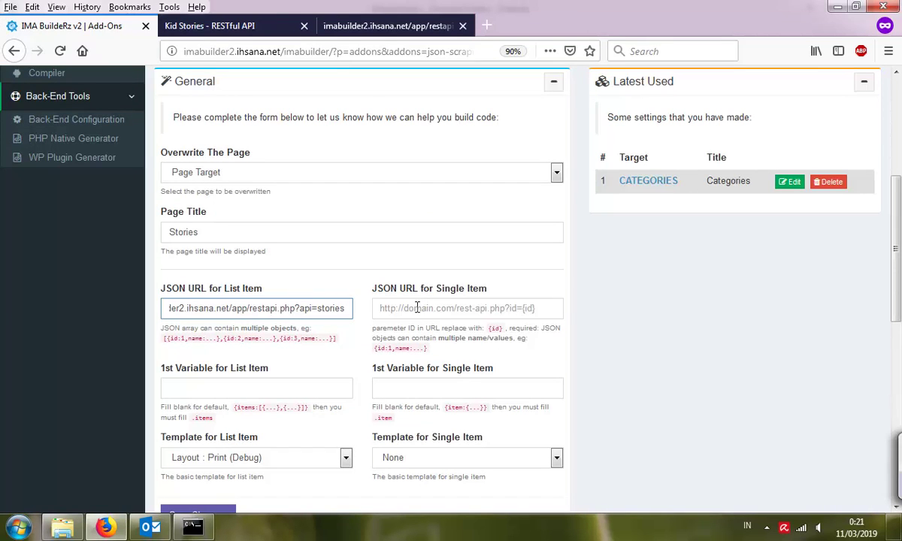
# Save the general settings and retrieve all variables from the stories JSON.
pyautogui.scroll(-5, 362, 336)
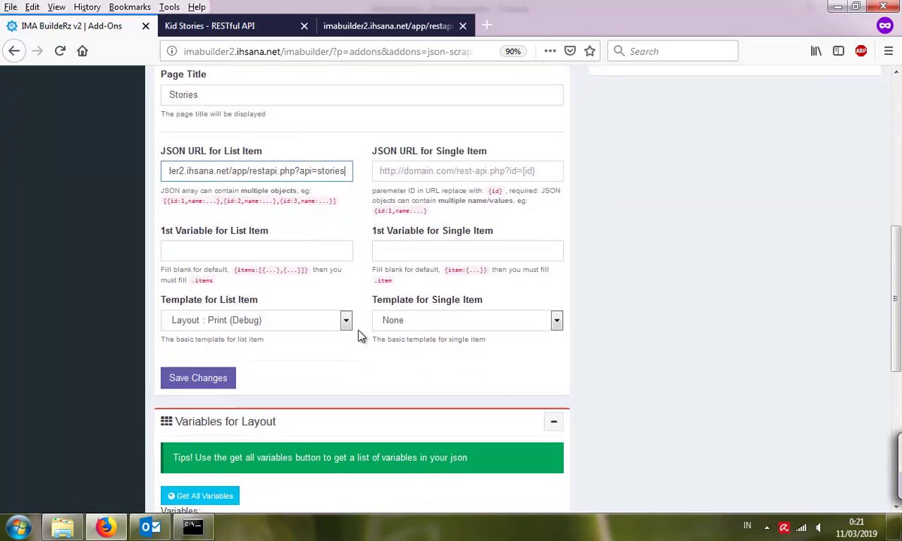
pyautogui.click(197, 313)
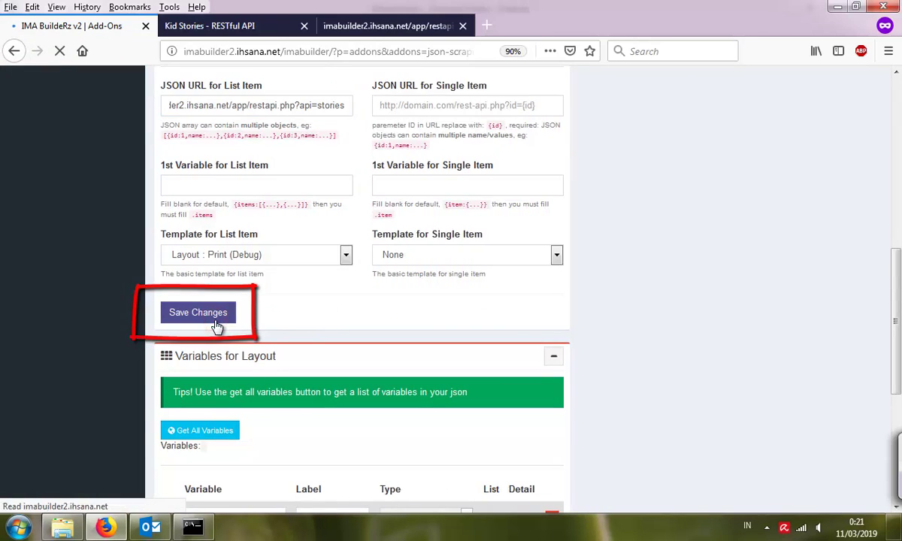
pyautogui.scroll(-8, 228, 325)
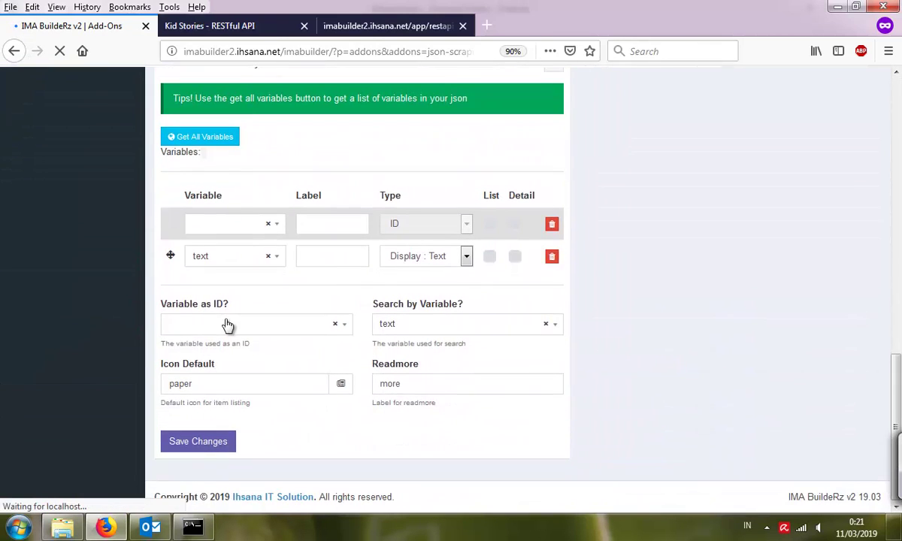
pyautogui.click(188, 140)
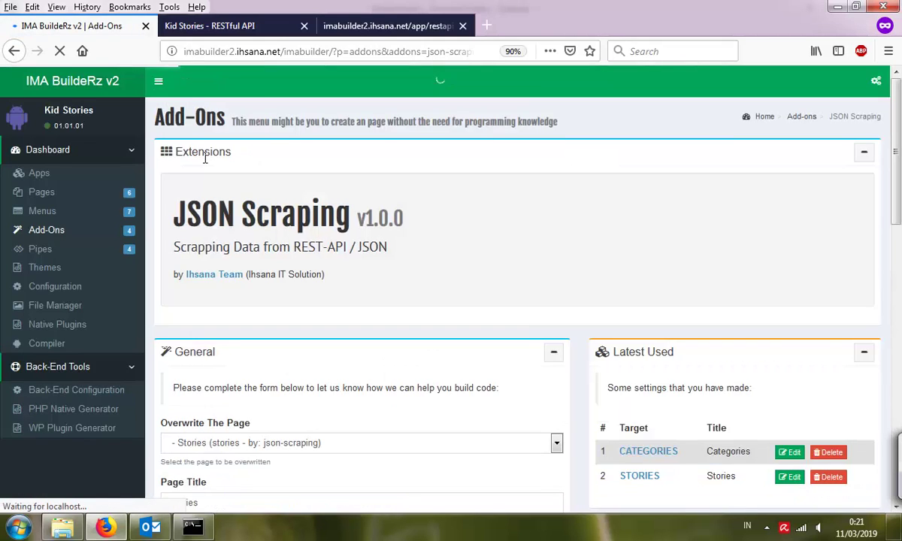
pyautogui.scroll(-3, 218, 197)
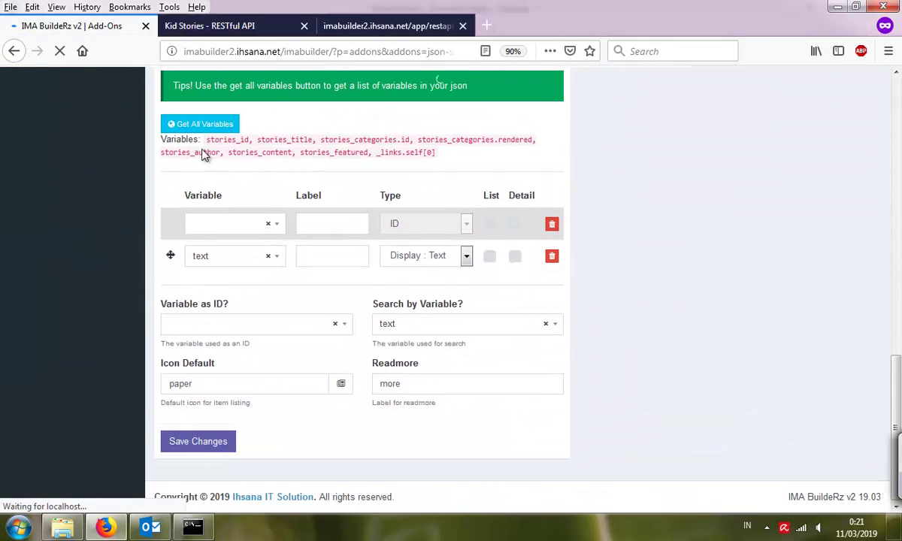
# Assign stories_id to the ID variable row of the layout and label it ID.
pyautogui.click(262, 227)
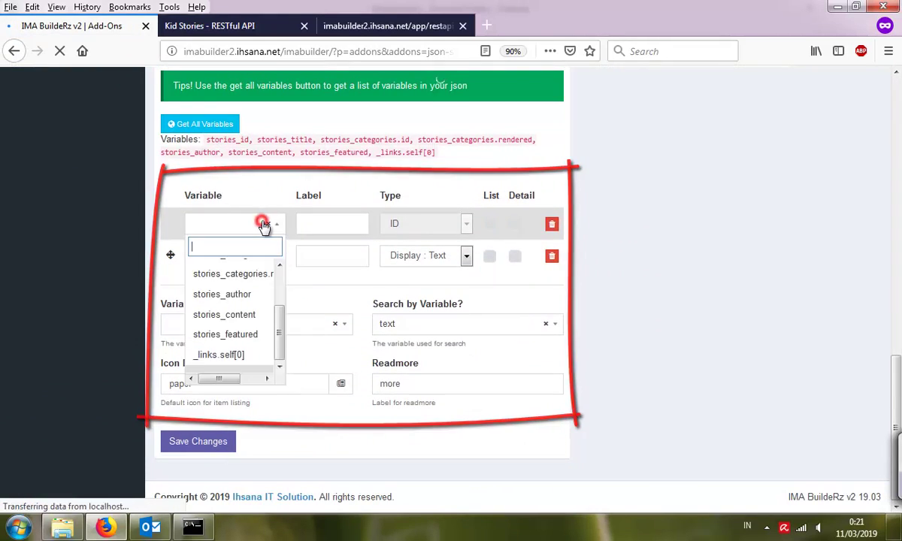
pyautogui.scroll(2, 253, 304)
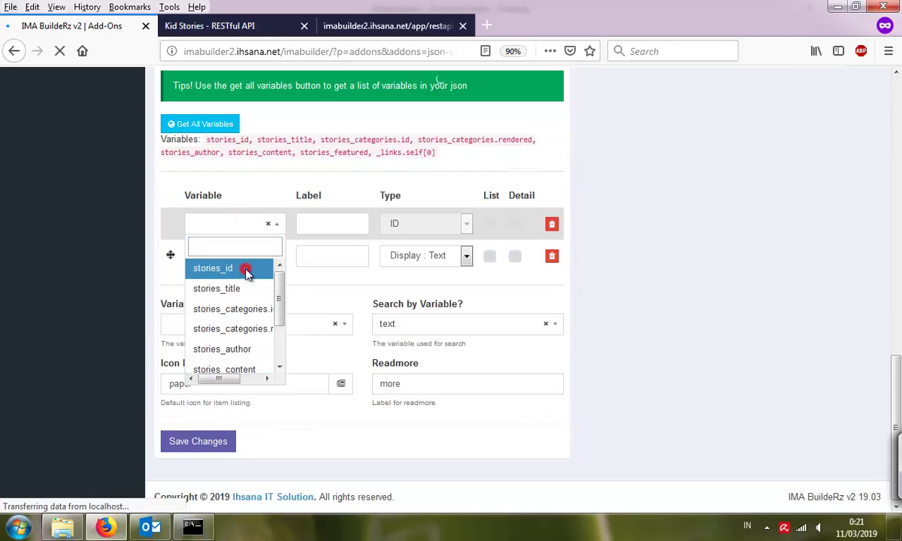
pyautogui.click(248, 267)
pyautogui.click(342, 224)
pyautogui.write('ID')
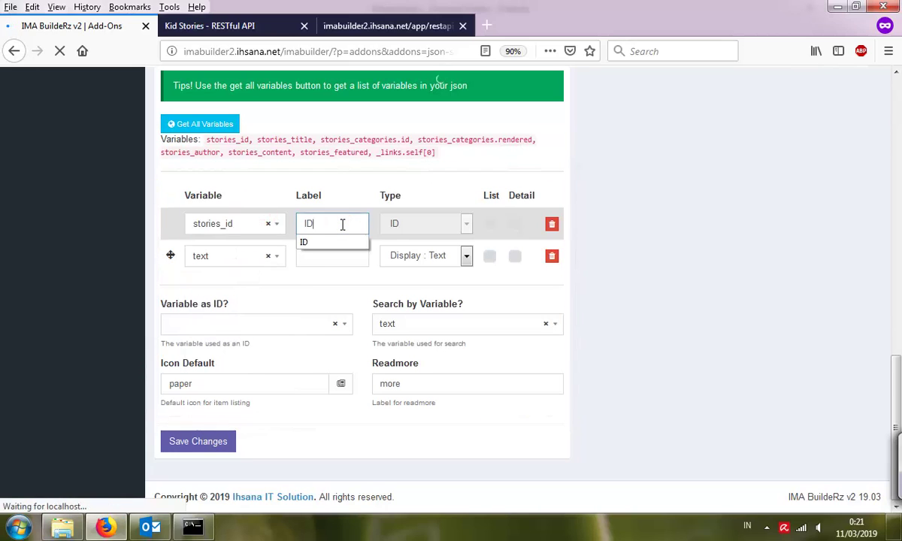
pyautogui.click(497, 227)
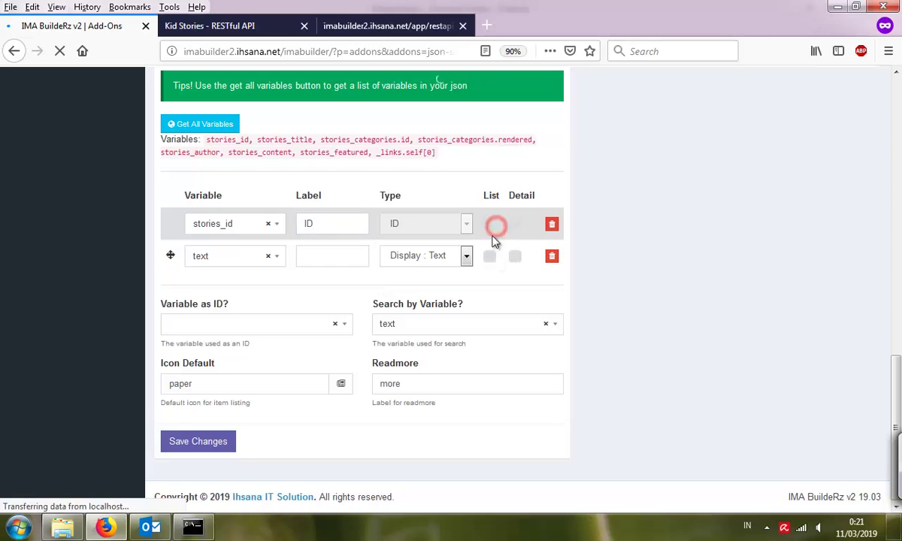
# Assign stories_title to the second variable row, label it Title, and enable it for both list and detail.
pyautogui.click(269, 257)
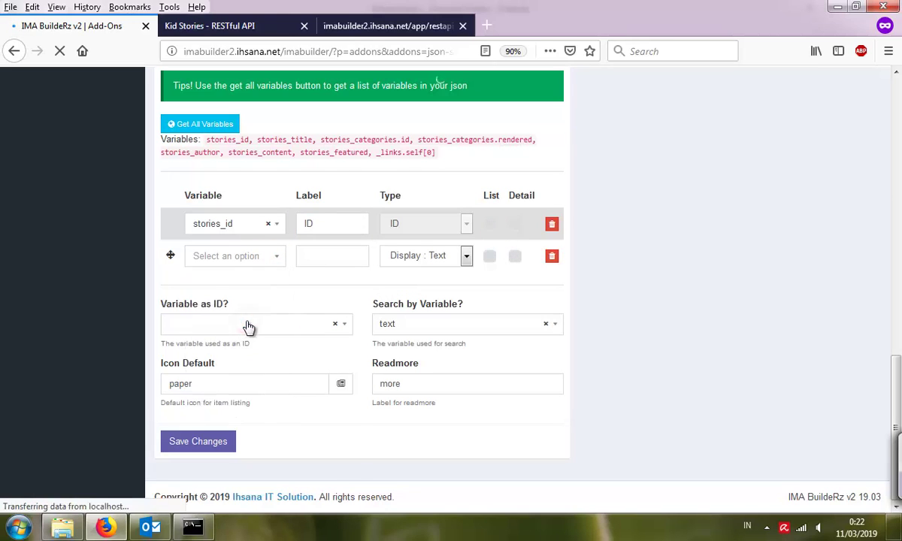
pyautogui.click(261, 310)
pyautogui.click(273, 260)
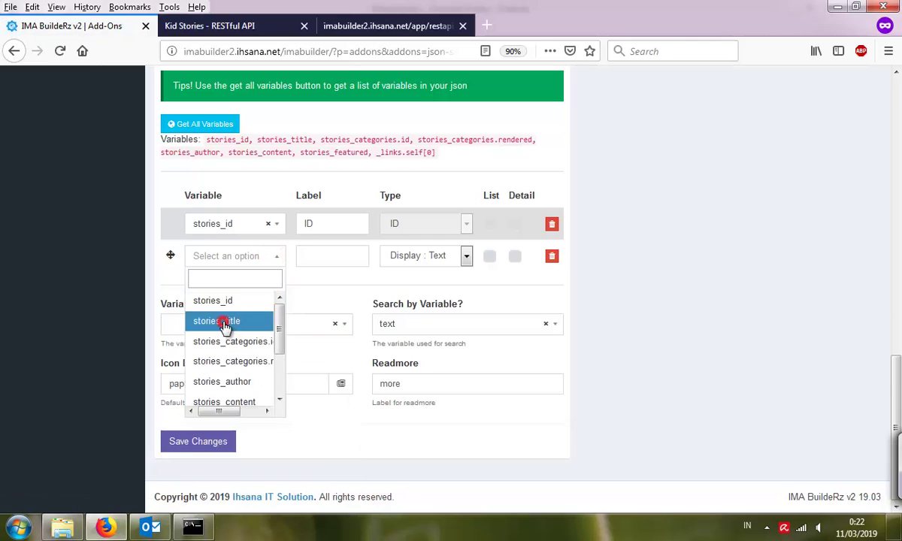
pyautogui.click(197, 321)
pyautogui.click(349, 259)
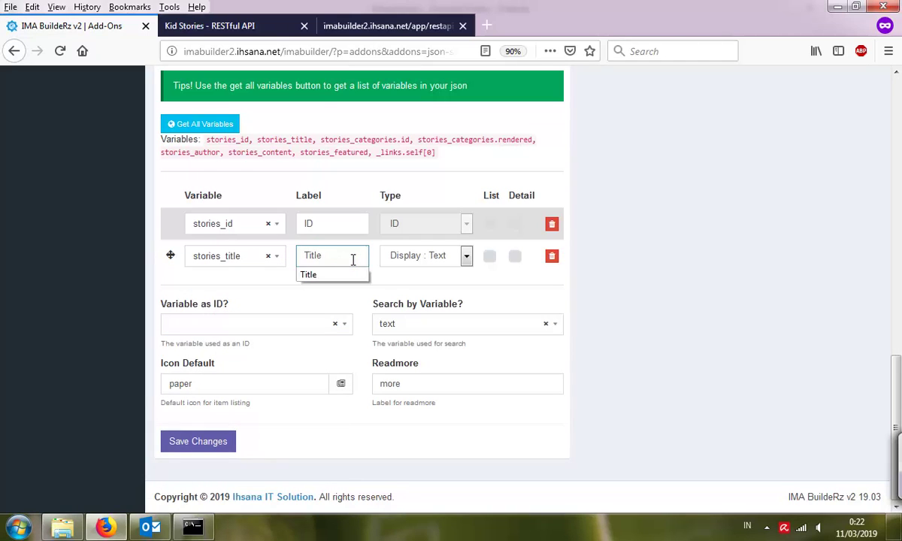
pyautogui.write('Title')
pyautogui.click(490, 256)
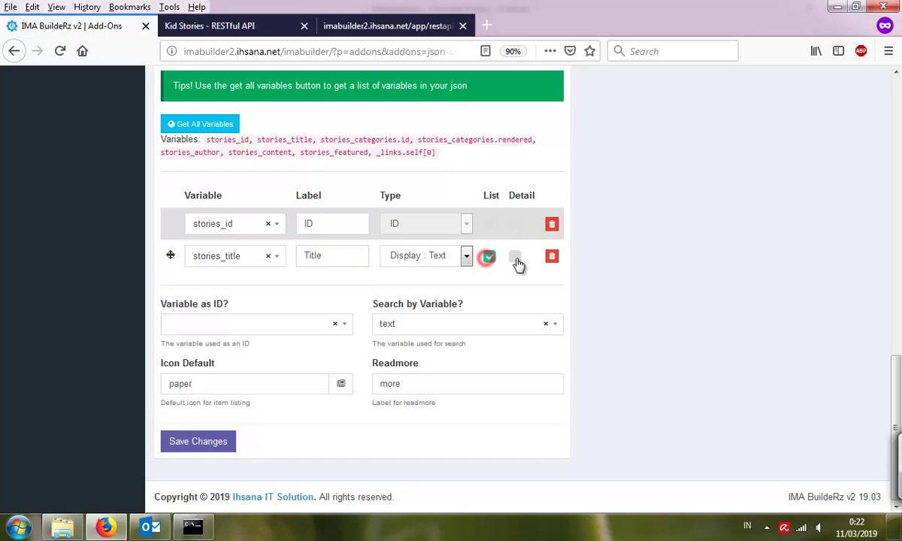
pyautogui.click(515, 256)
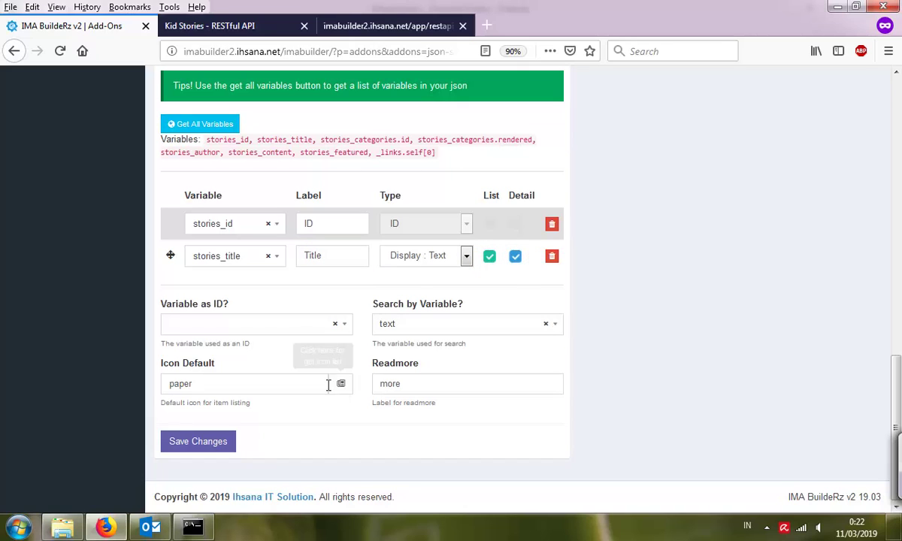
# Set the variable used as ID to stories_id and the search variable to stories_title.
pyautogui.click(338, 324)
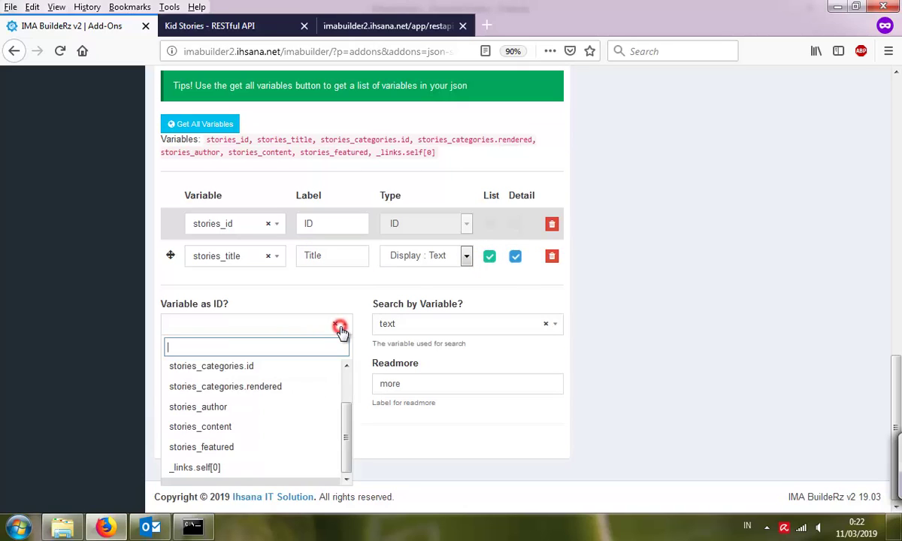
pyautogui.scroll(1, 260, 406)
pyautogui.click(256, 374)
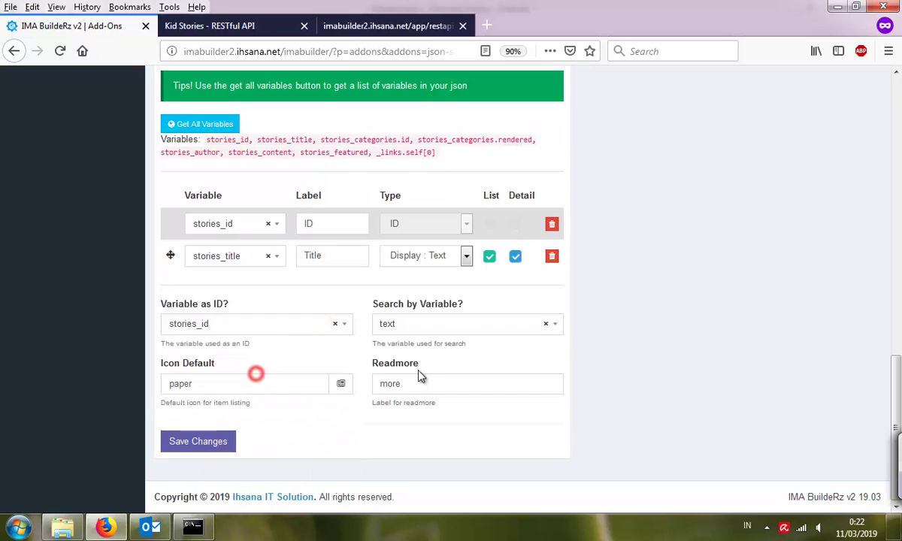
pyautogui.click(490, 328)
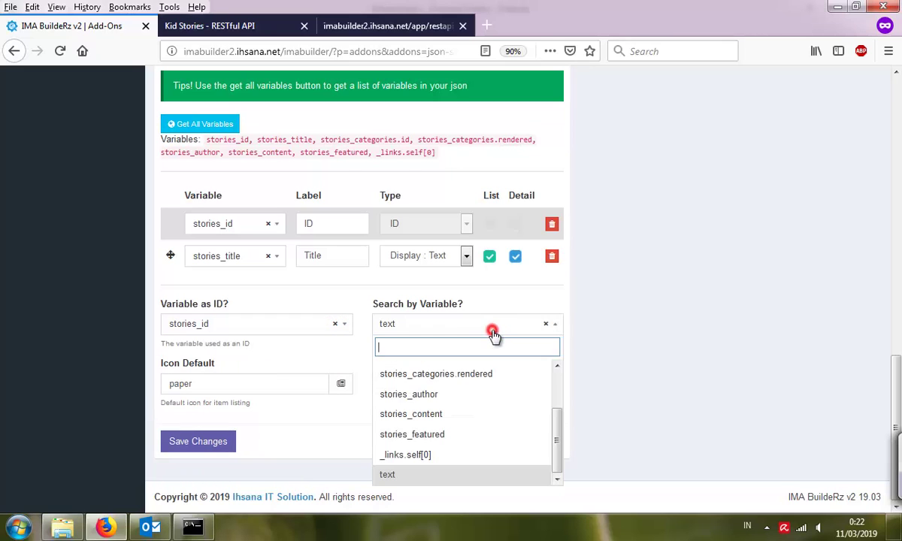
pyautogui.scroll(2, 454, 408)
pyautogui.click(434, 393)
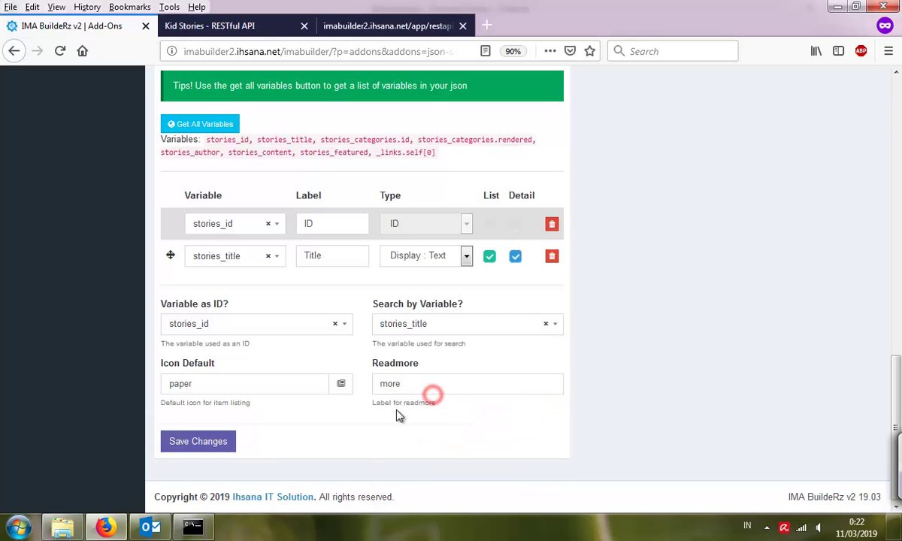
# Save the layout variable settings of the Stories page.
pyautogui.click(226, 443)
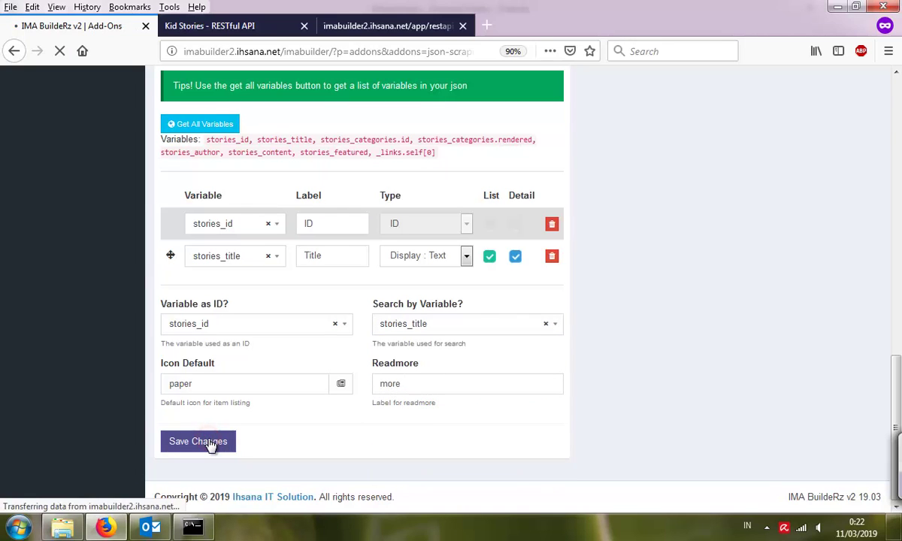
pyautogui.scroll(-5, 401, 376)
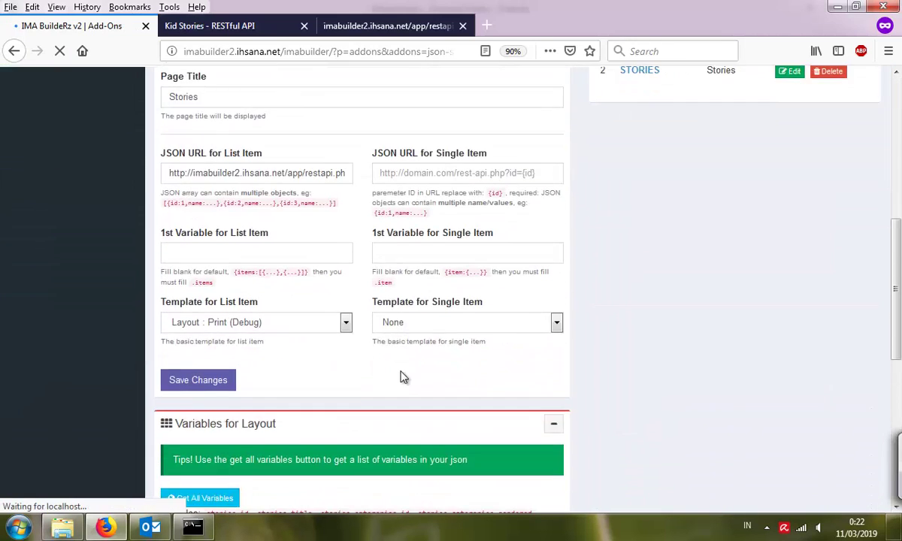
pyautogui.scroll(2, 348, 339)
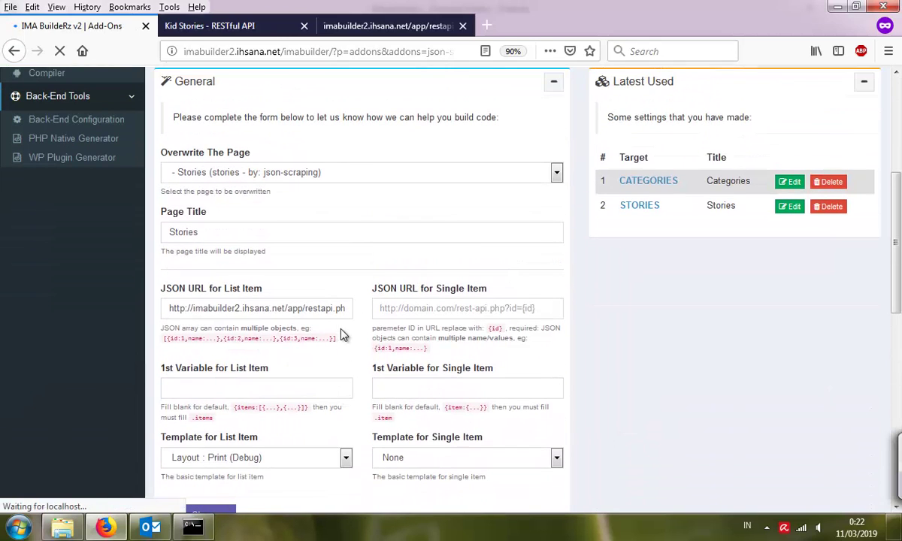
# Assign stories_content to the empty third variable row, label it Content, and set its type to Card : Content.
pyautogui.scroll(-6, 365, 253)
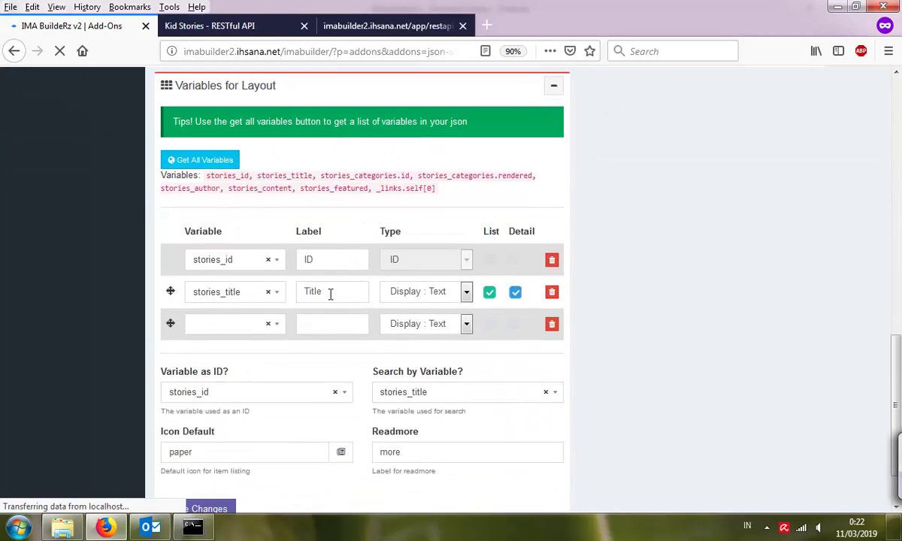
pyautogui.click(232, 327)
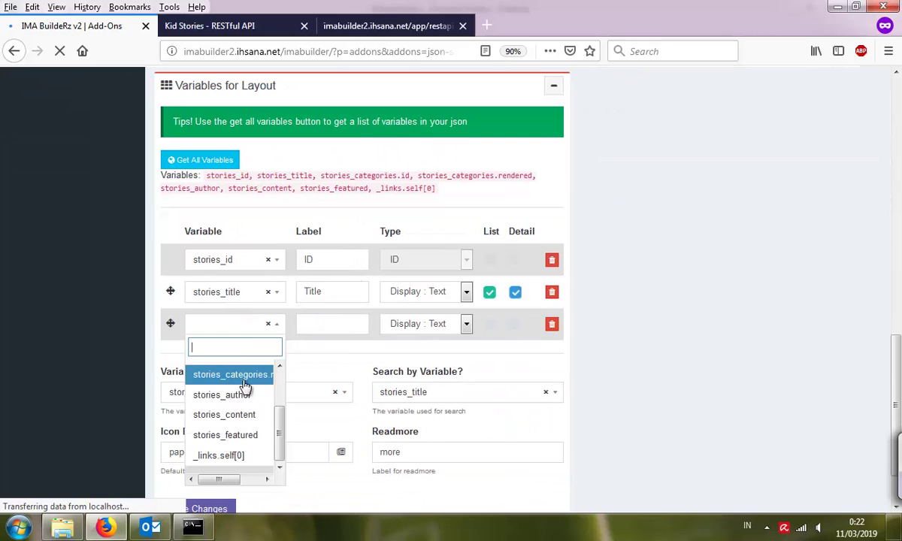
pyautogui.click(250, 415)
pyautogui.click(359, 324)
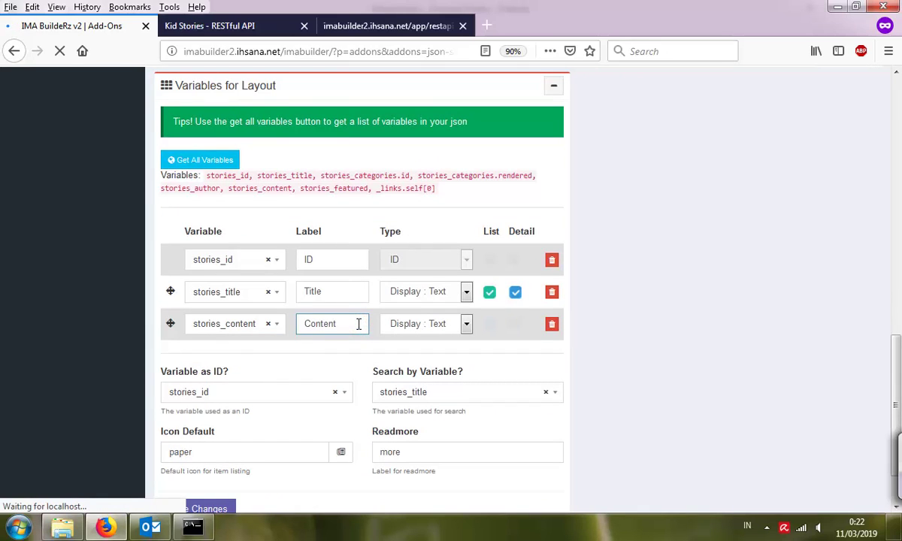
pyautogui.click(466, 328)
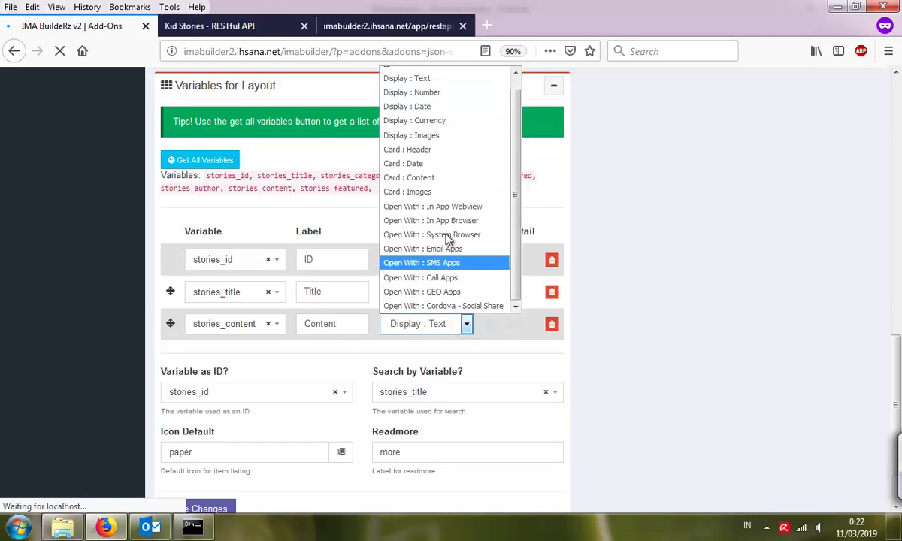
pyautogui.click(442, 181)
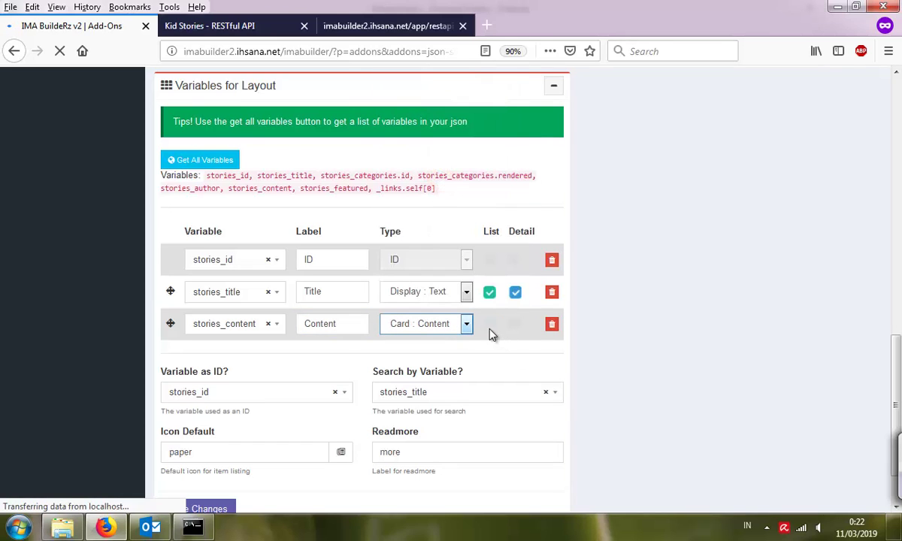
# Enable the Content variable for both list and detail, and save the layout variables.
pyautogui.click(487, 328)
pyautogui.click(452, 328)
pyautogui.scroll(-1, 448, 201)
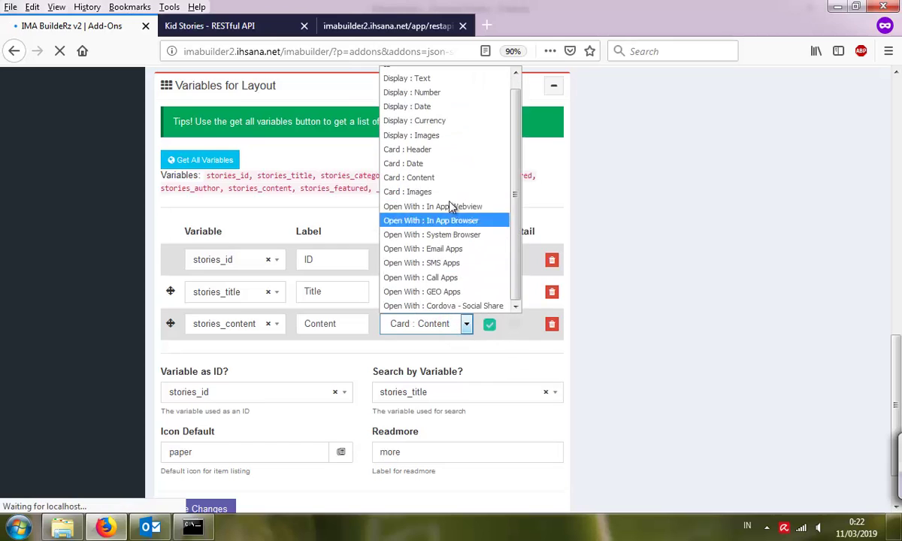
pyautogui.click(511, 330)
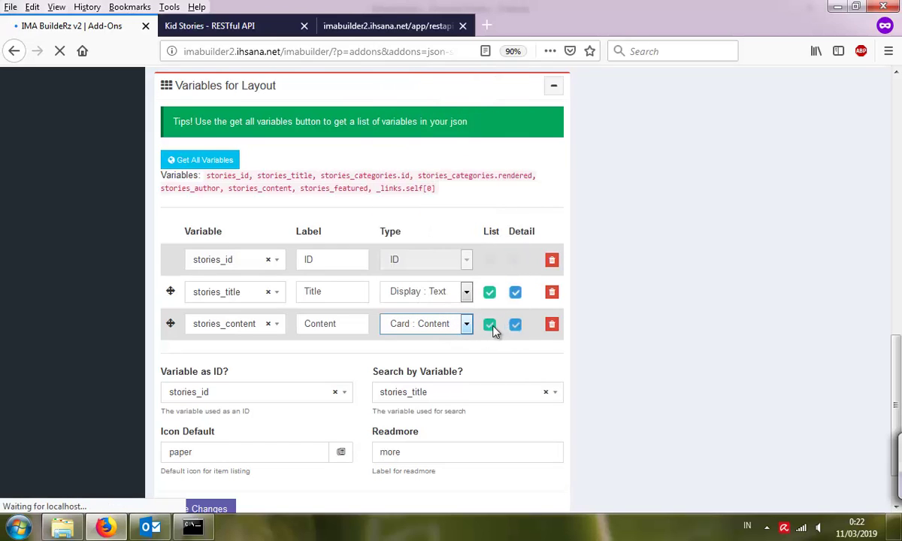
pyautogui.click(487, 328)
pyautogui.scroll(-2, 425, 380)
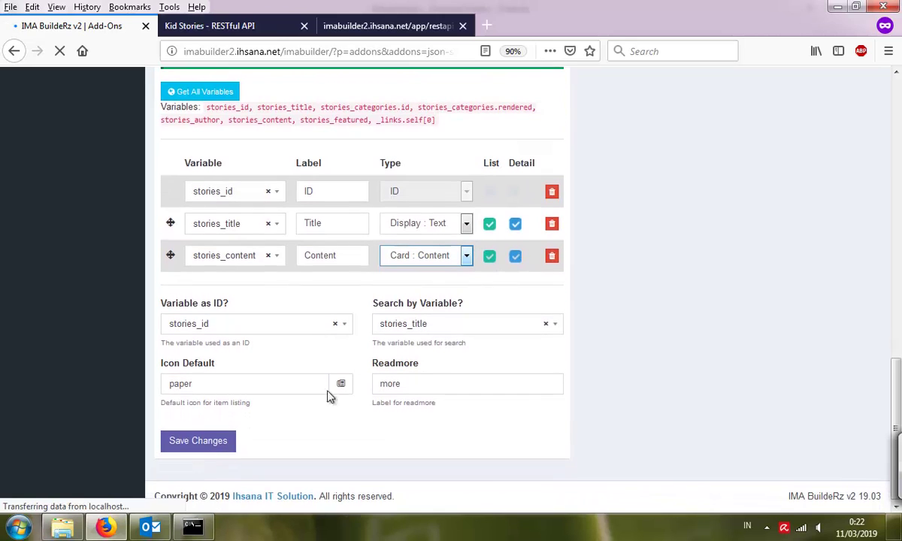
pyautogui.click(211, 447)
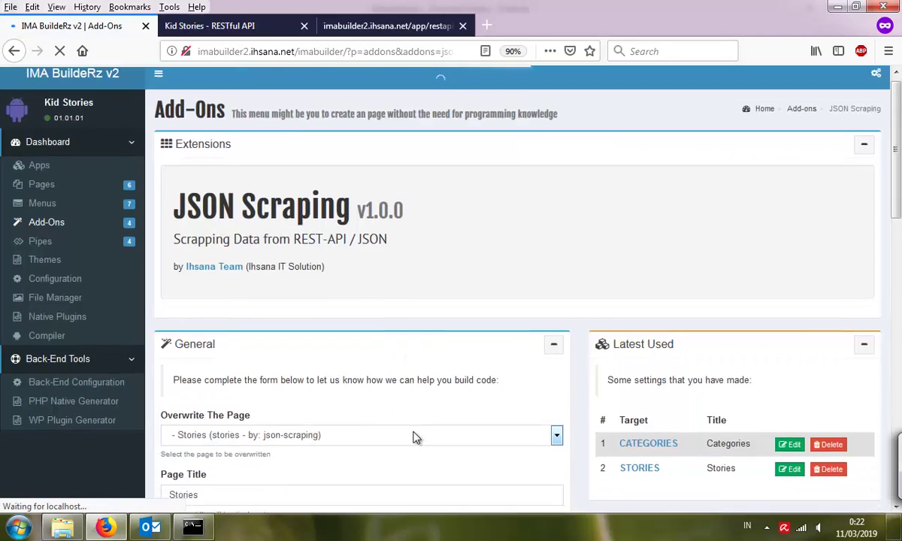
# Open the app emulator preview and read the instructions for stopping and restarting the emulator.
pyautogui.scroll(-4, 415, 435)
pyautogui.scroll(2, 413, 433)
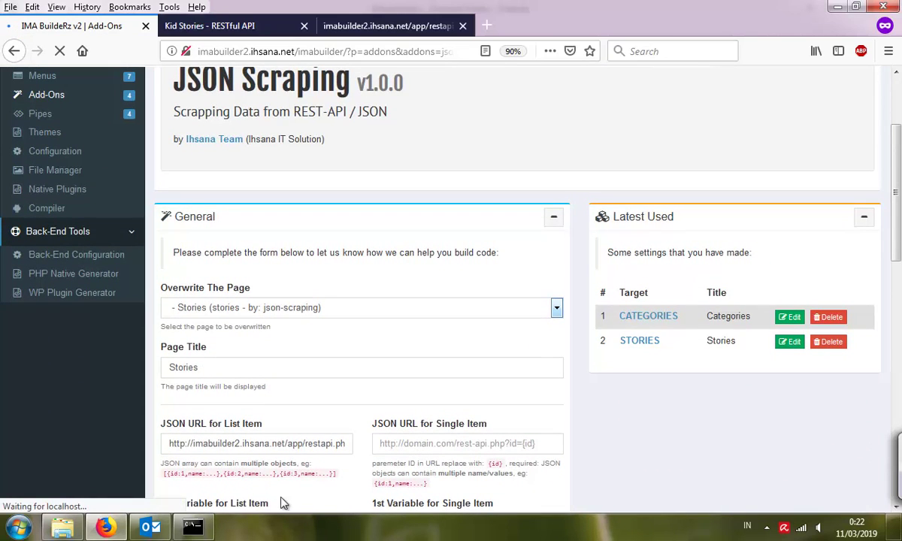
pyautogui.scroll(2, 880, 255)
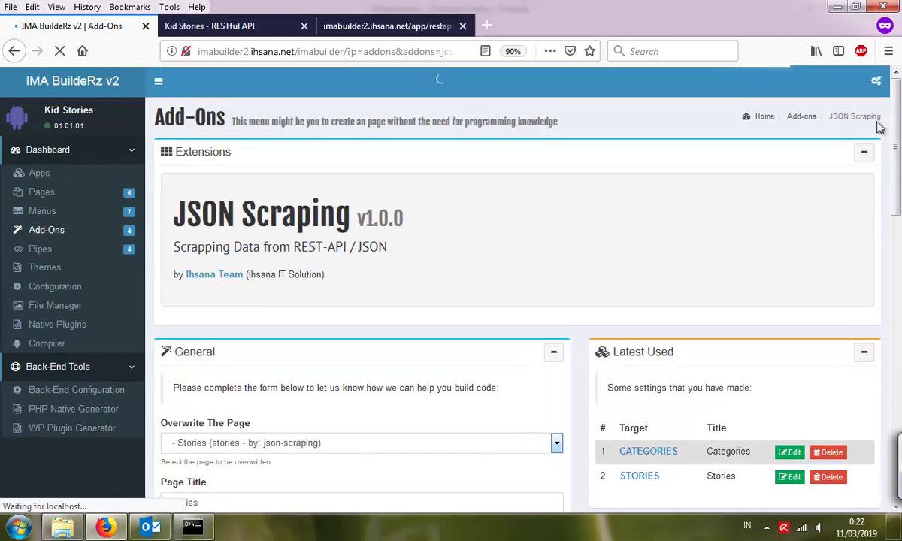
pyautogui.click(876, 80)
pyautogui.scroll(-3, 842, 346)
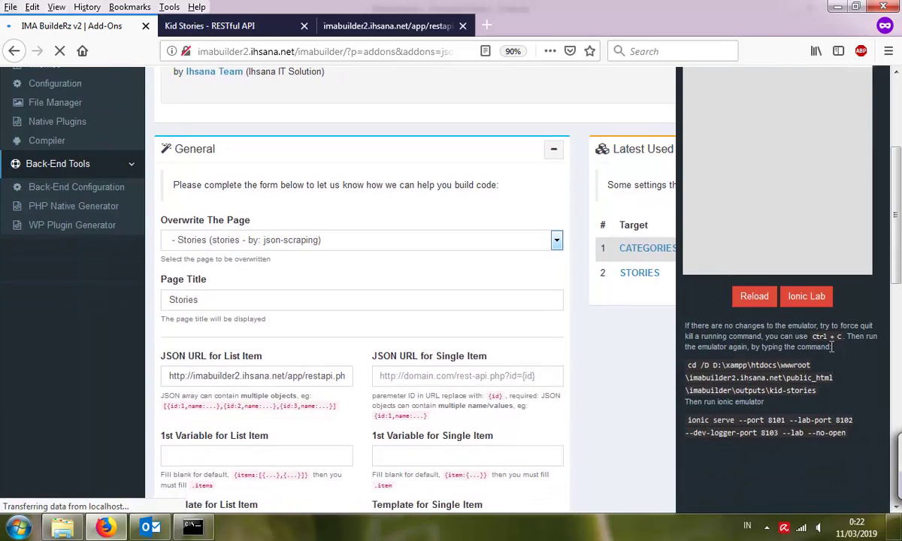
pyautogui.scroll(3, 832, 347)
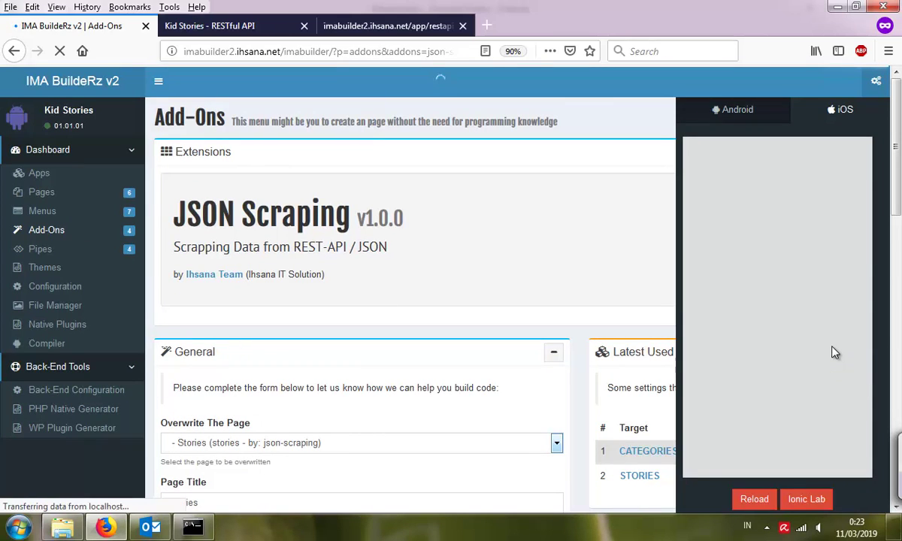
pyautogui.scroll(-1, 866, 389)
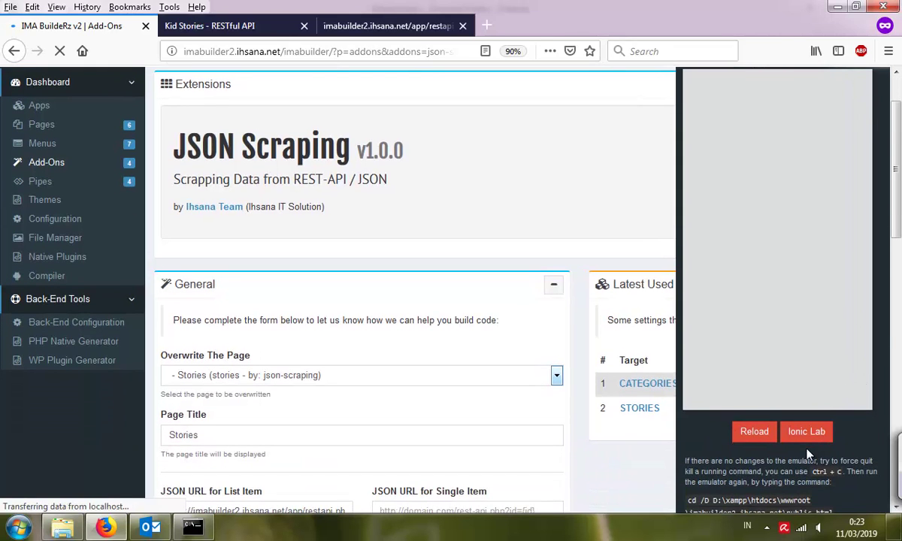
pyautogui.scroll(-1, 771, 442)
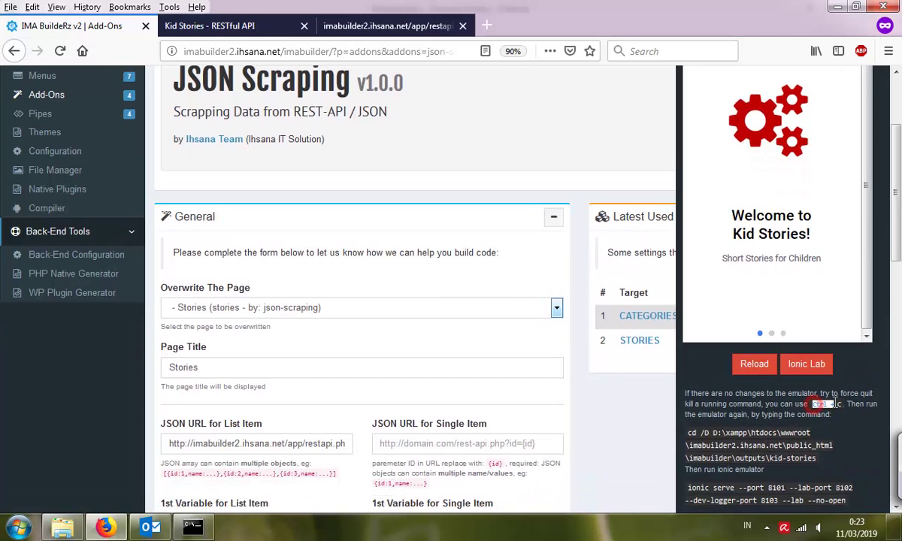
pyautogui.moveTo(813, 404); pyautogui.dragTo(844, 408)
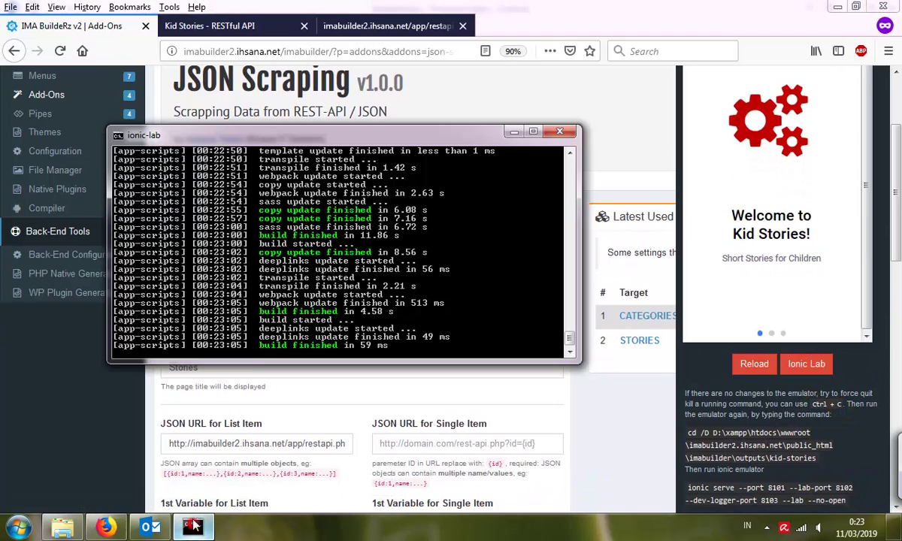
# Switch to the command prompt, stop the running ionic-lab process, and confirm terminating the batch job with y.
pyautogui.click(192, 527)
pyautogui.hotkey('ctrl', 'c')
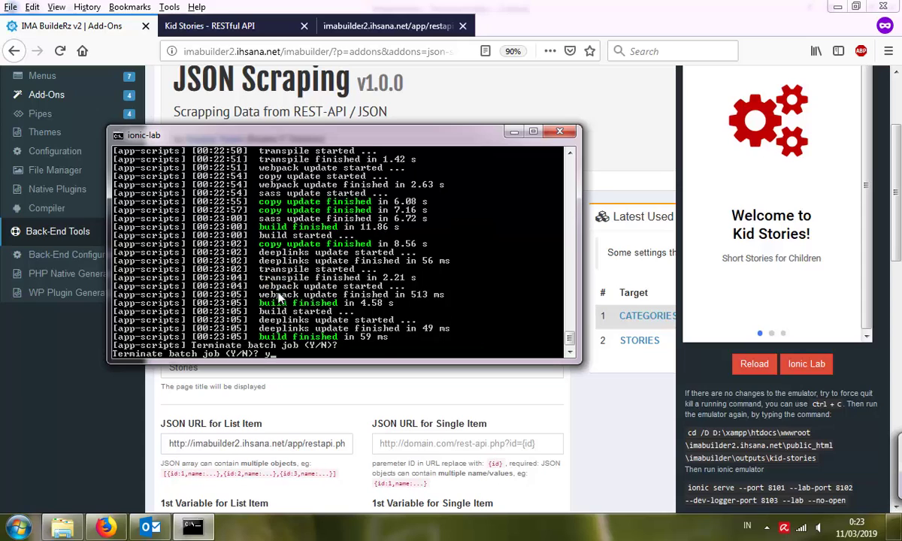
pyautogui.write('y')
pyautogui.press('Return')
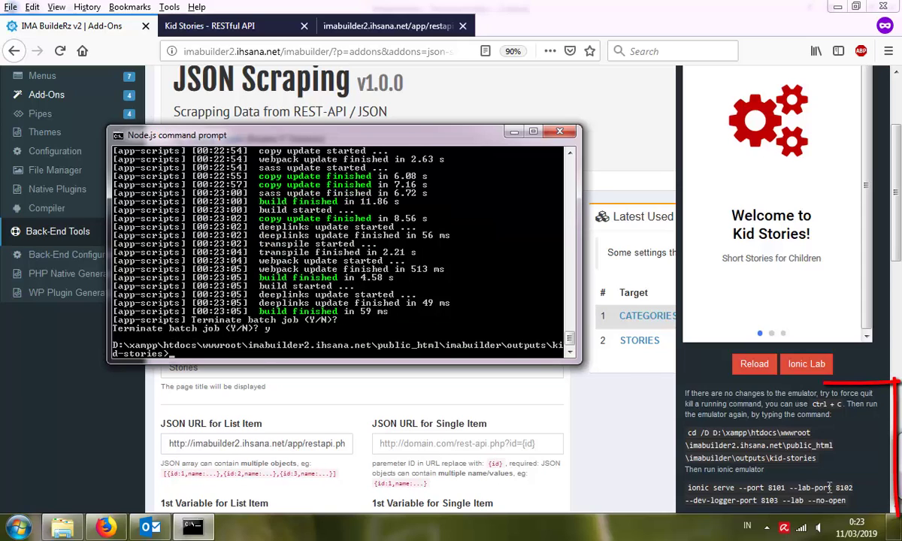
# Copy the emulator command from the instructions and run "ionic serve --port 8101 --lab-port 8102 --dev-logger-port 8103 --lab --no-open" in the command prompt.
pyautogui.moveTo(848, 501); pyautogui.dragTo(692, 487)
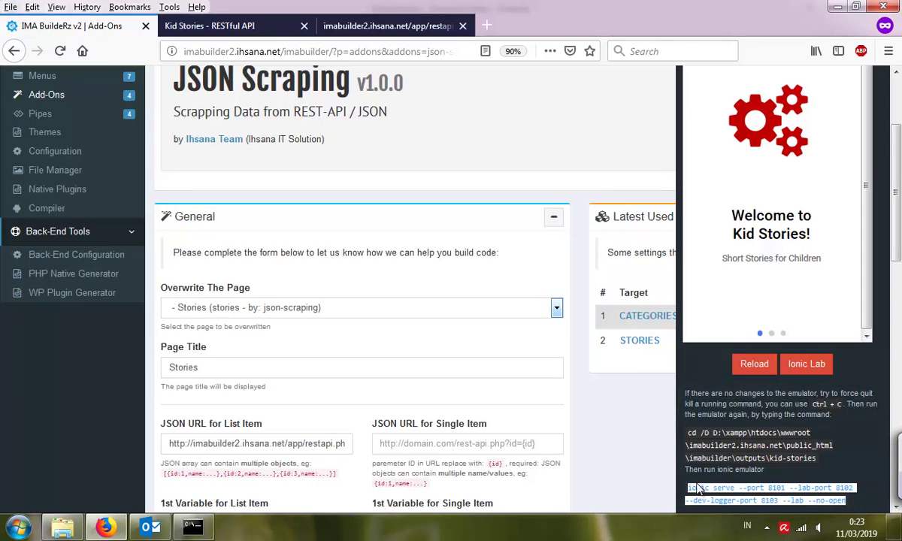
pyautogui.rightClick(707, 485)
pyautogui.click(728, 366)
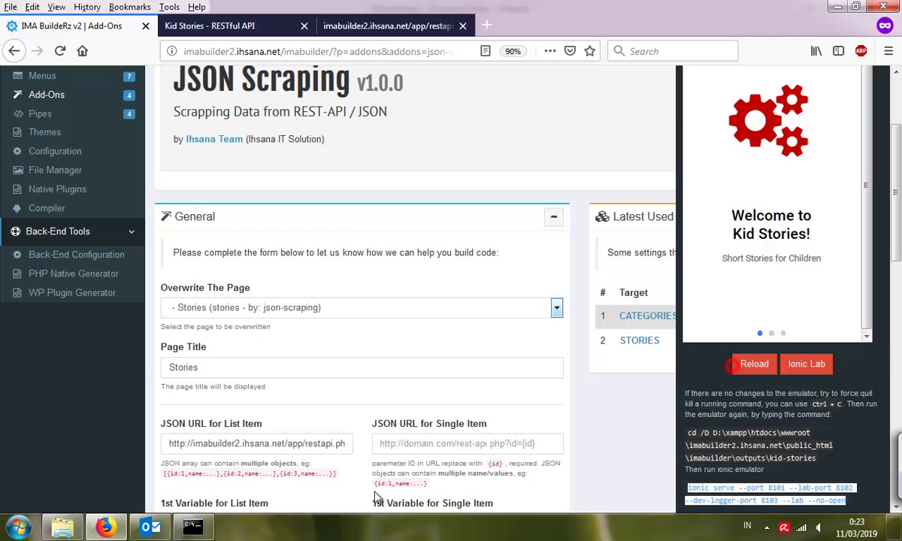
pyautogui.click(192, 527)
pyautogui.rightClick(248, 250)
pyautogui.click(273, 292)
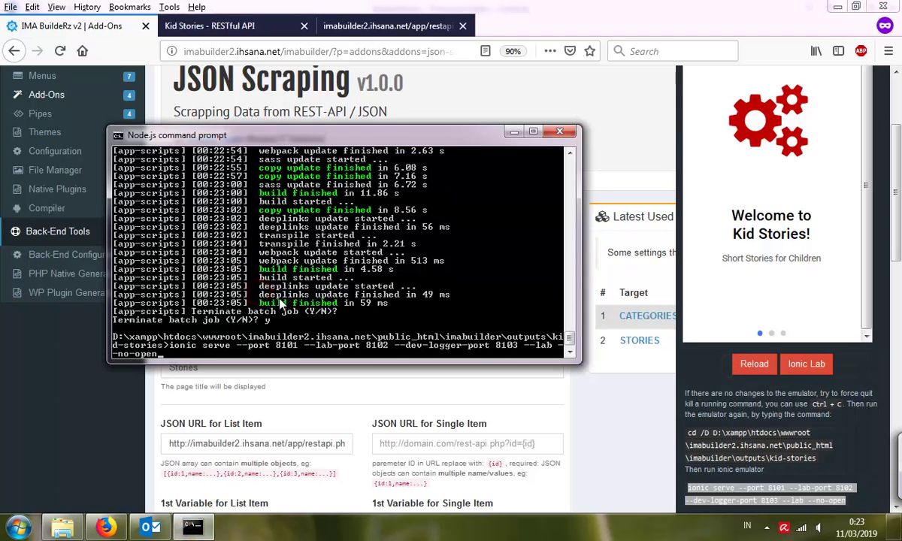
pyautogui.press('Return')
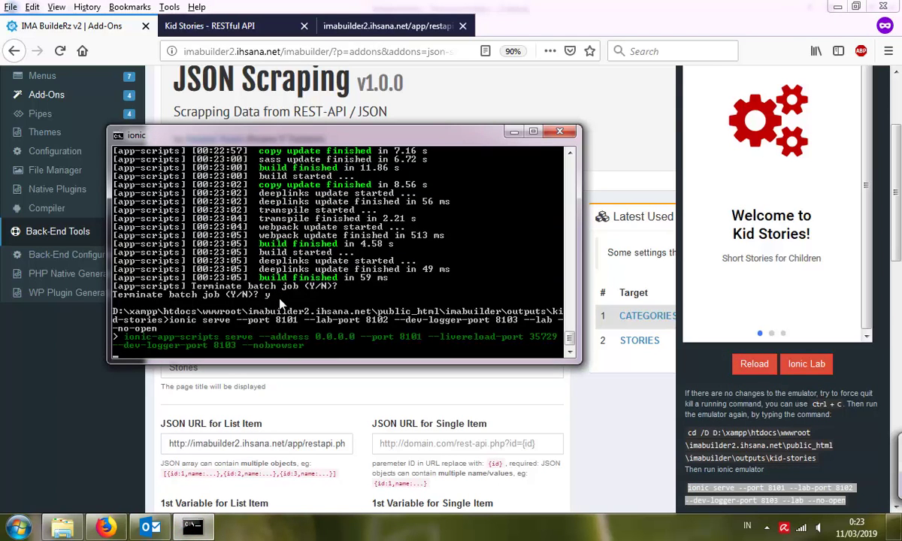
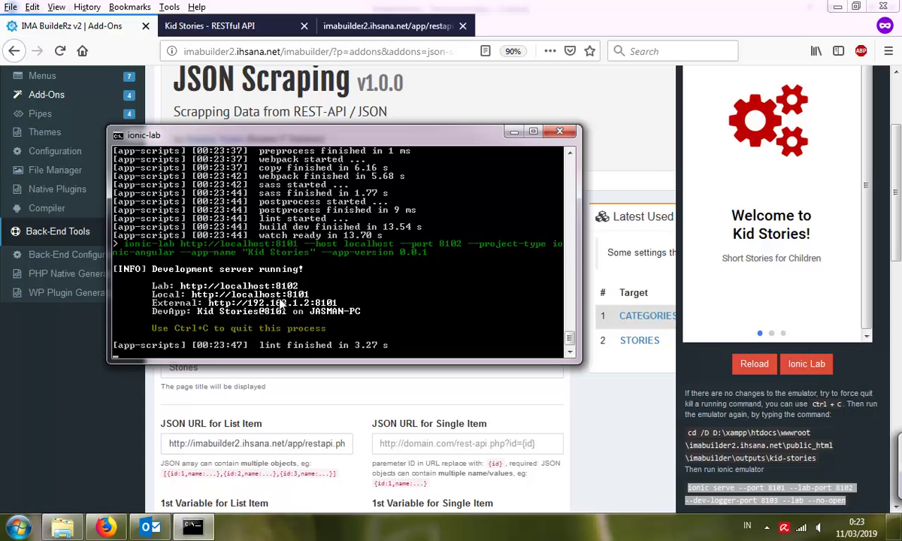
# Minimise the command prompt and reload the JSON Scraping add-on page in Firefox.
pyautogui.click(515, 133)
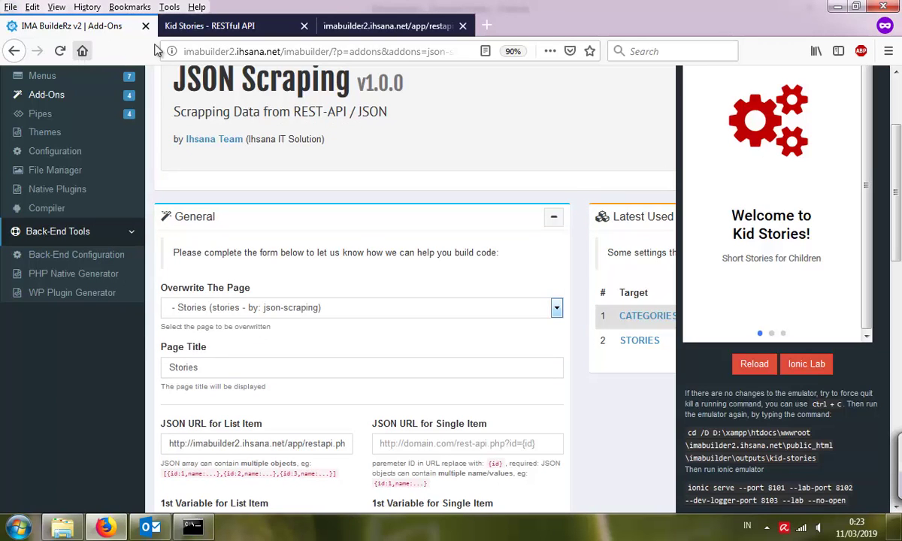
pyautogui.click(383, 52)
pyautogui.press('Return')
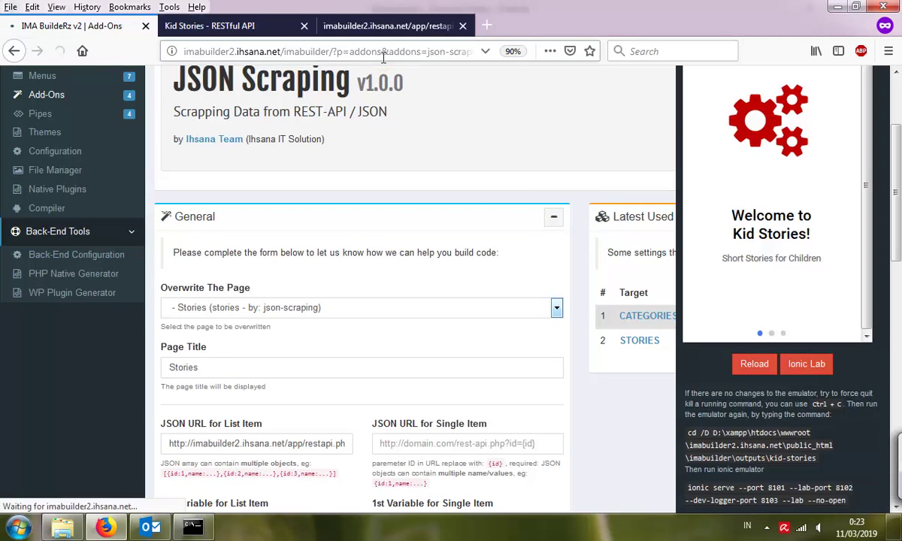
pyautogui.scroll(-4, 479, 175)
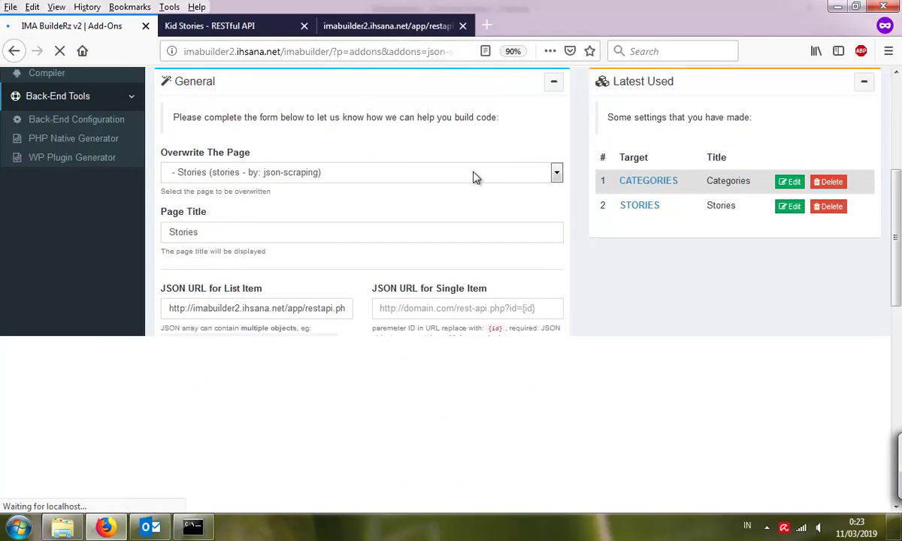
pyautogui.scroll(3, 459, 206)
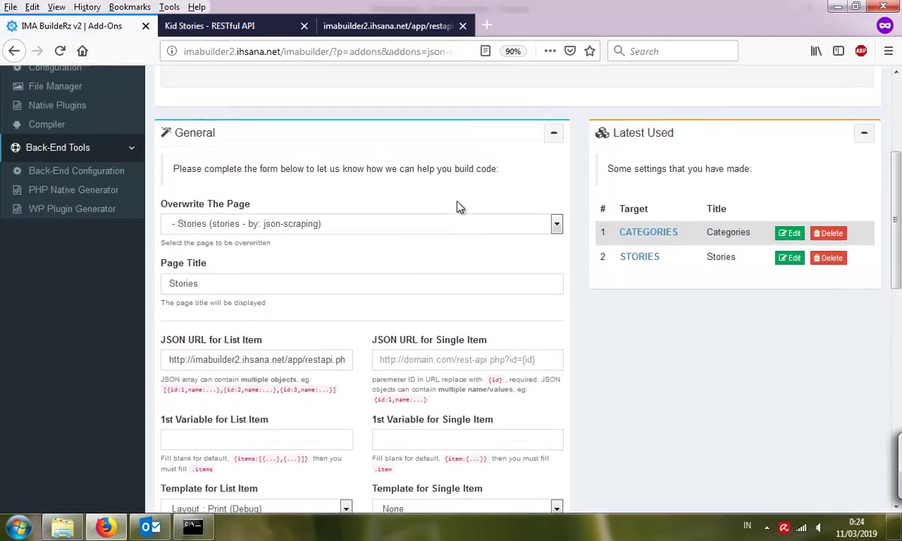
pyautogui.scroll(1, 876, 172)
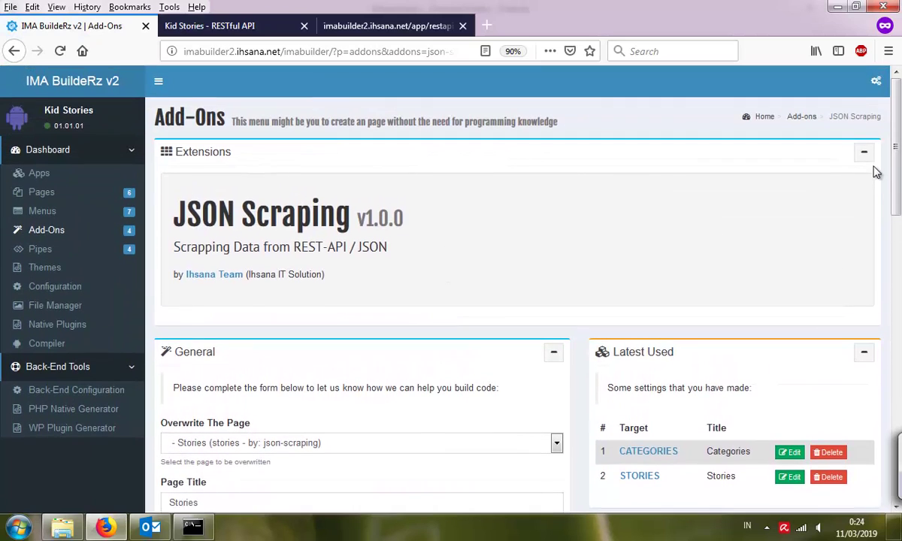
# Open the emulator preview and compare the app's Stories page with its Categories page.
pyautogui.click(876, 80)
pyautogui.click(701, 151)
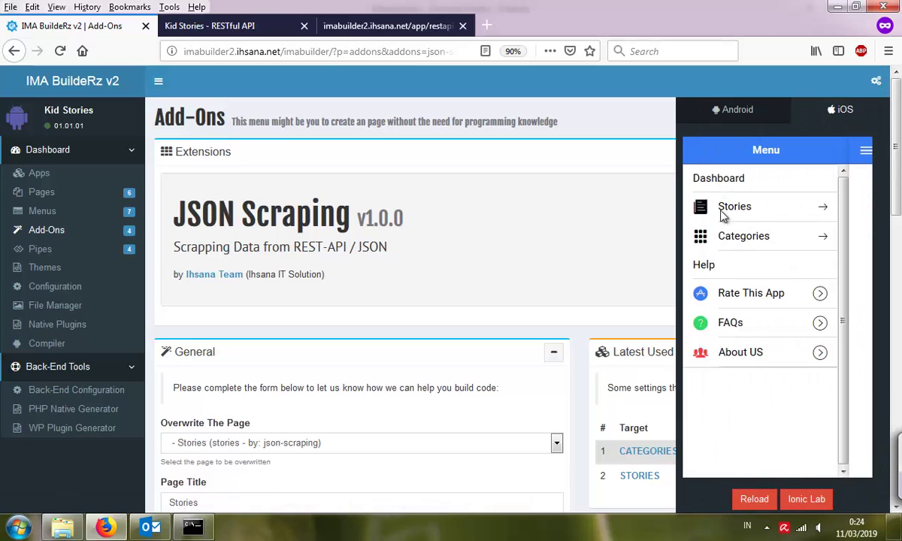
pyautogui.click(770, 211)
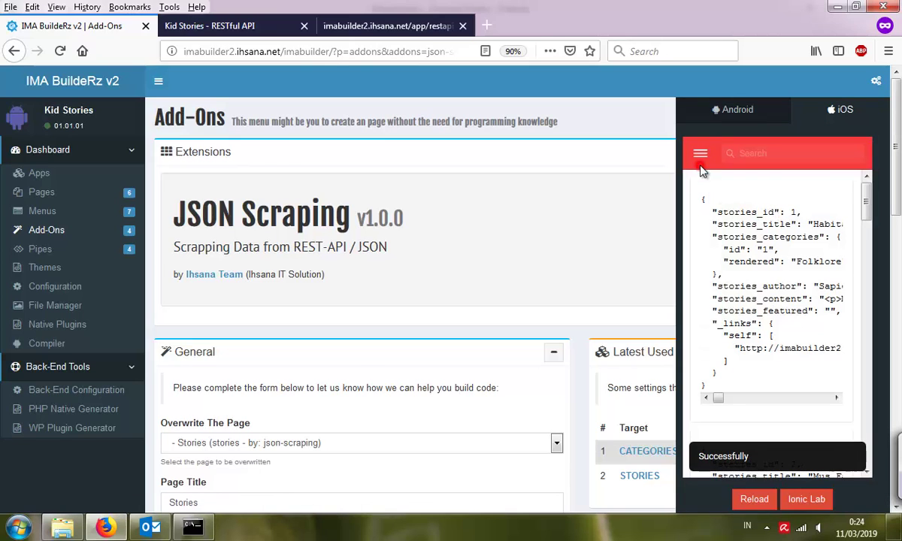
pyautogui.click(701, 157)
pyautogui.click(727, 237)
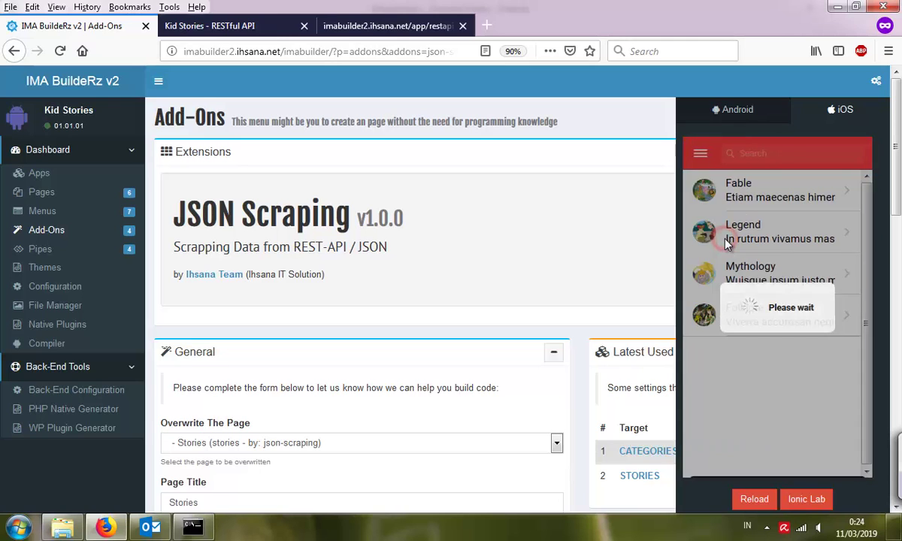
pyautogui.click(697, 155)
pyautogui.click(732, 205)
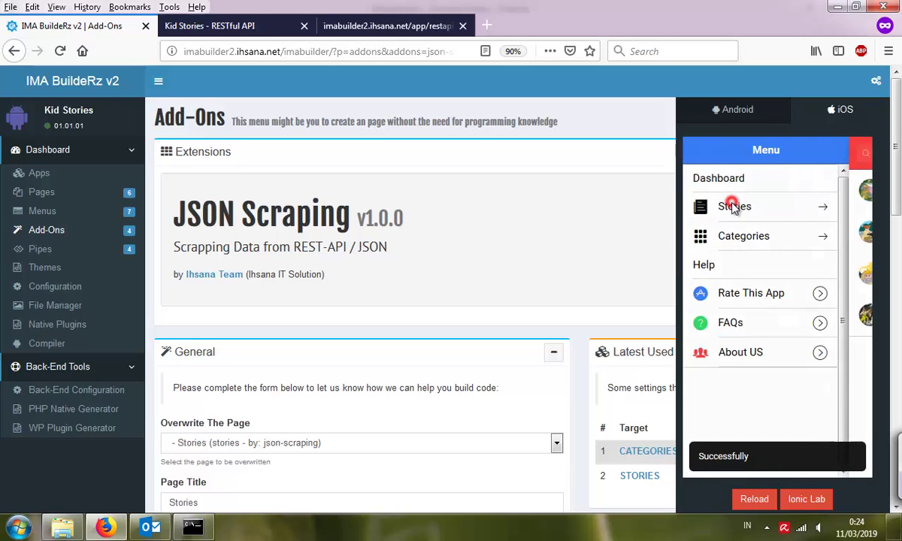
# Set the Template for List Item to Layout : Basic for the Stories page and save the changes.
pyautogui.scroll(-5, 457, 299)
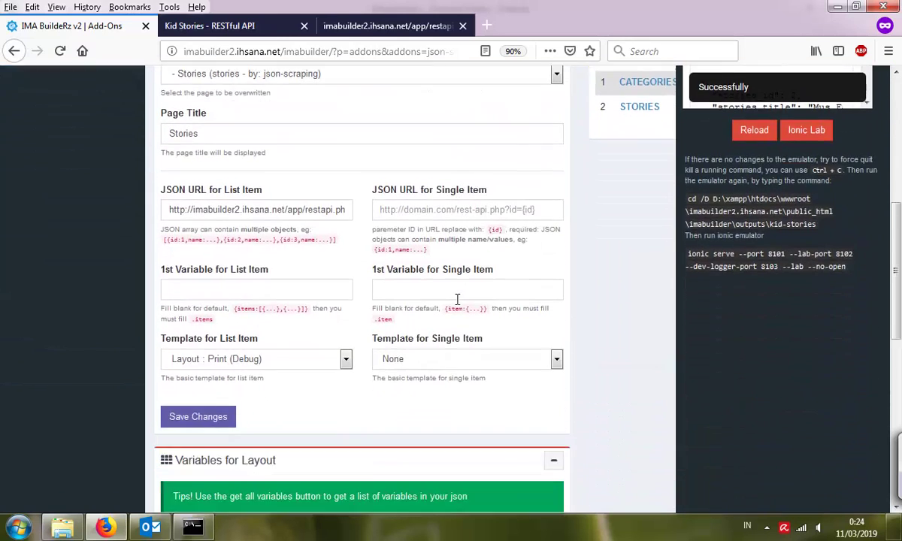
pyautogui.scroll(-1, 457, 299)
pyautogui.click(307, 324)
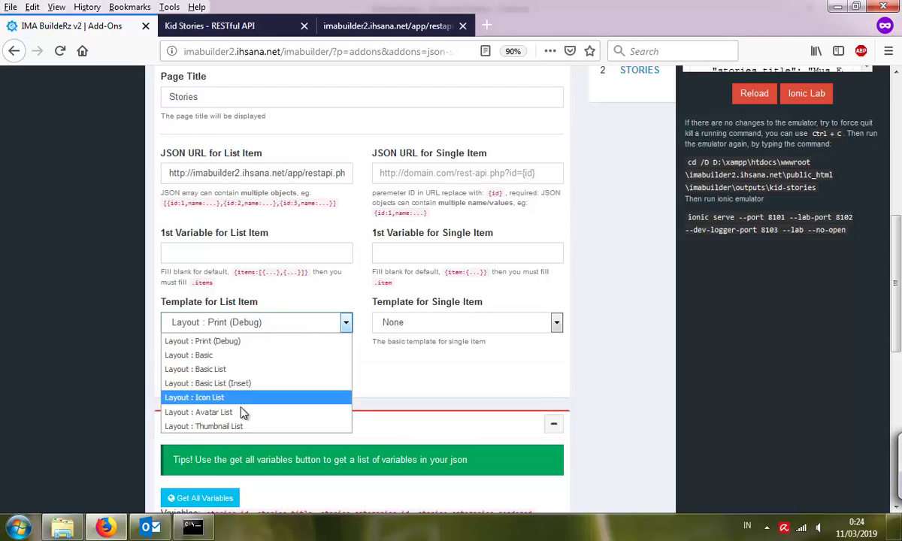
pyautogui.click(214, 355)
pyautogui.click(201, 423)
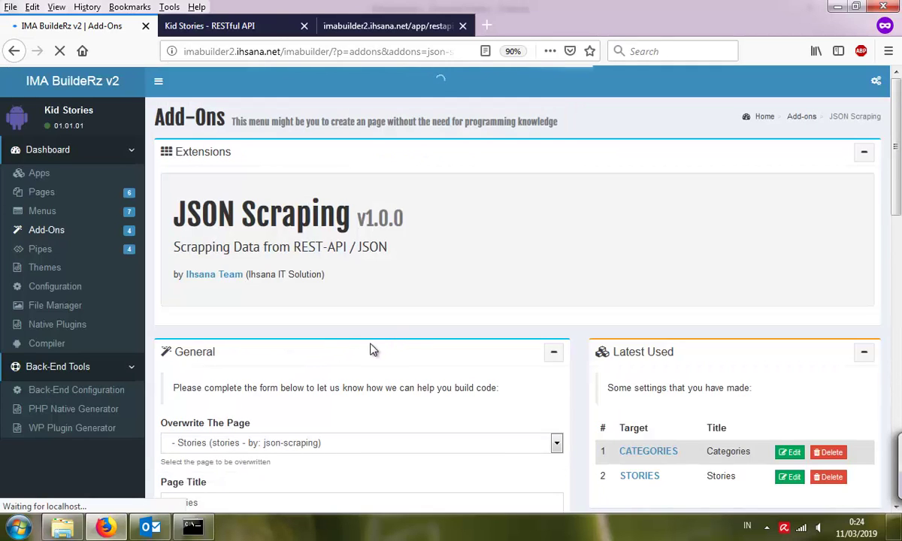
# Look over the reloaded template settings and check the rebuild output in the command prompt.
pyautogui.scroll(-3, 509, 308)
pyautogui.scroll(-5, 509, 308)
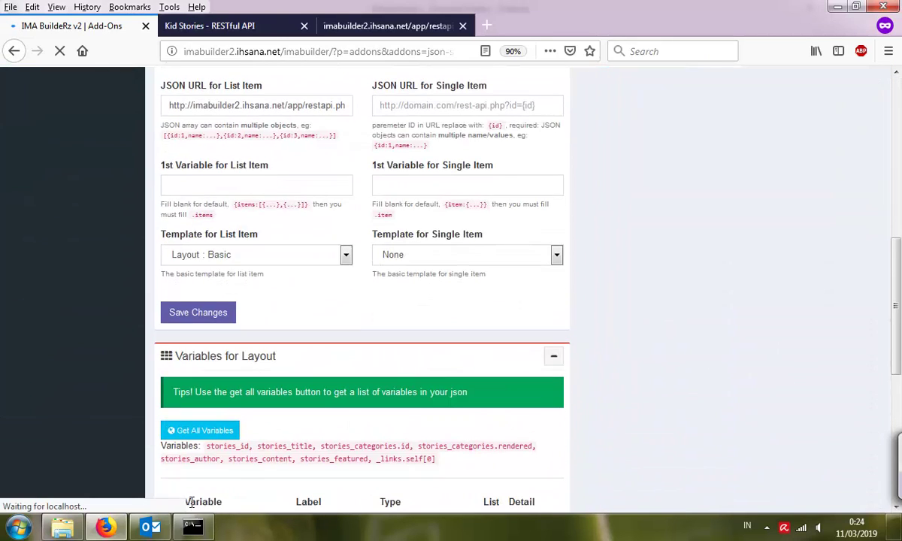
pyautogui.click(194, 528)
pyautogui.click(193, 528)
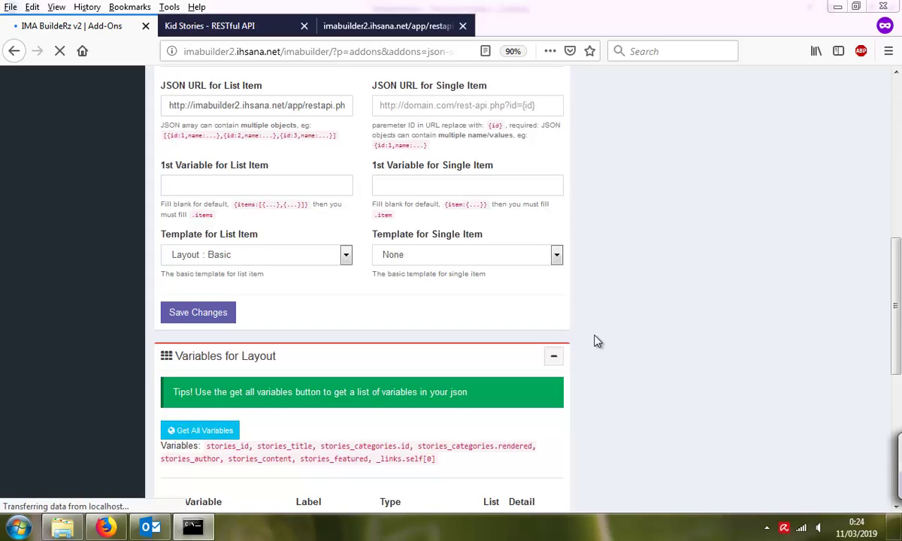
# Open the emulator preview and read through the app's Stories page in its basic list layout.
pyautogui.scroll(7, 745, 214)
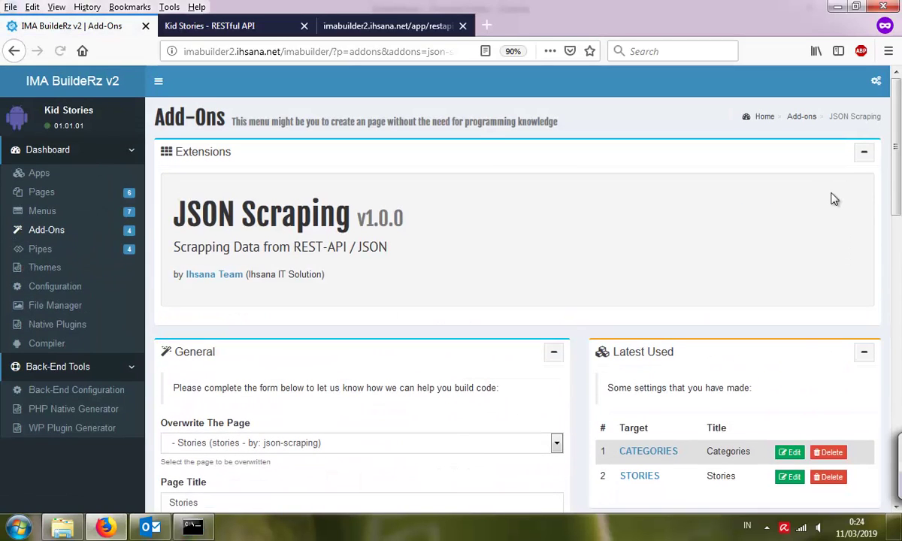
pyautogui.click(876, 81)
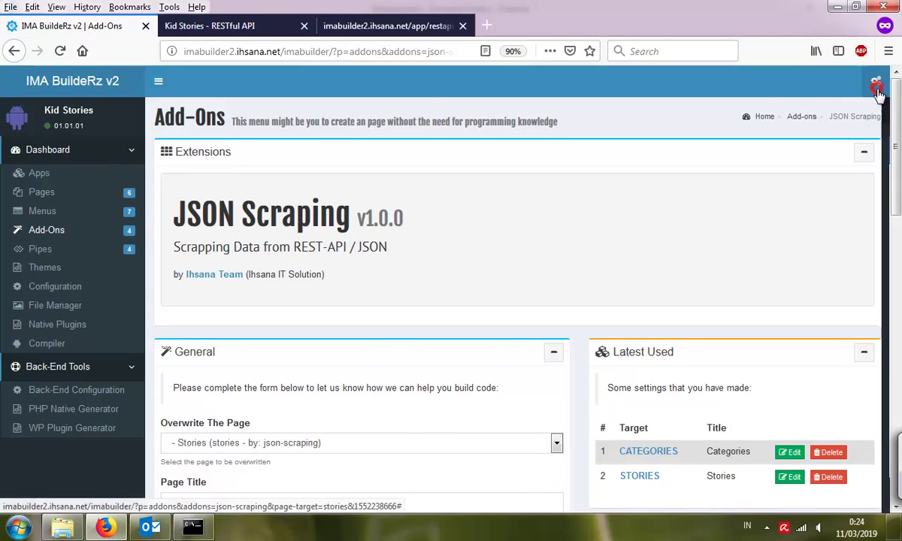
pyautogui.click(704, 154)
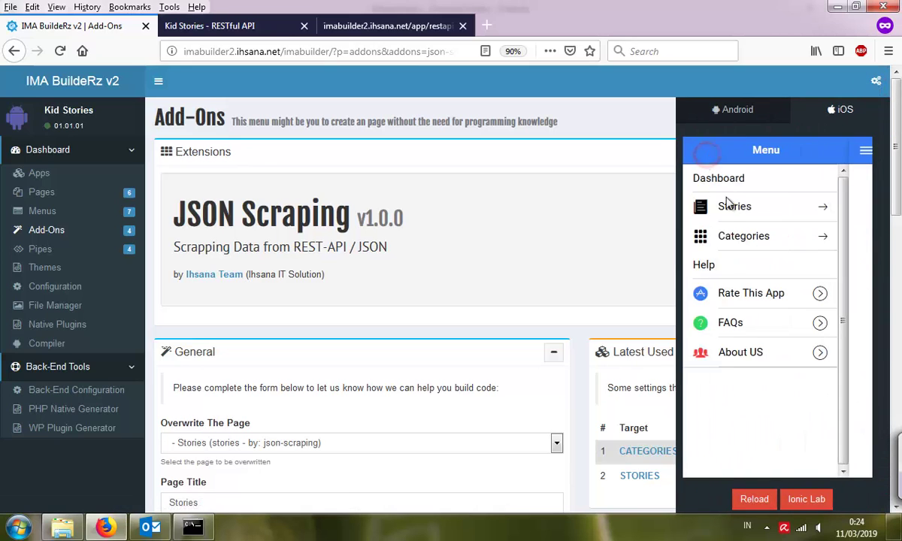
pyautogui.click(732, 210)
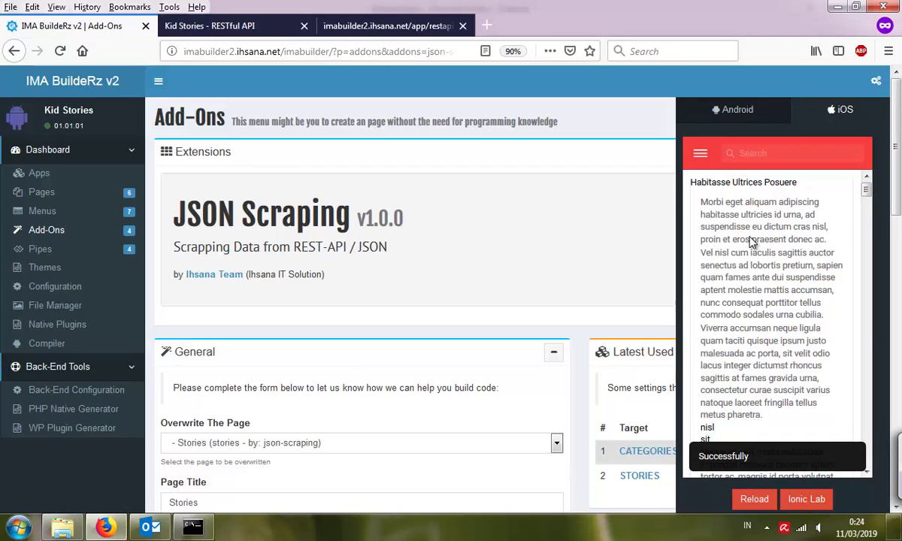
pyautogui.click(700, 153)
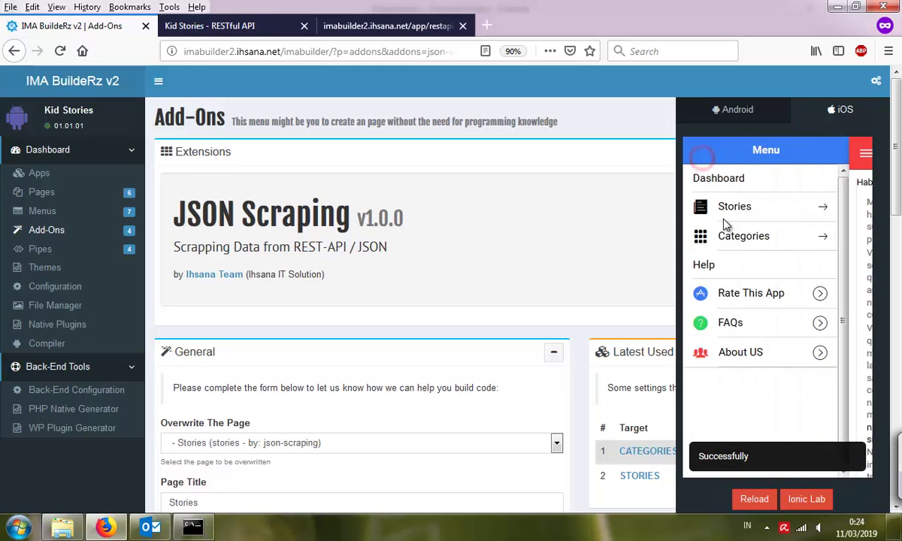
pyautogui.click(726, 212)
pyautogui.scroll(-10, 747, 262)
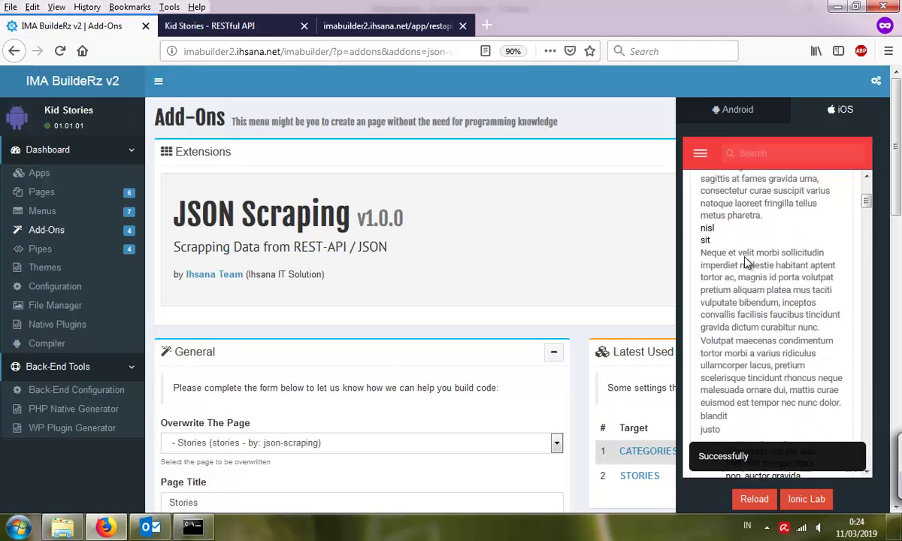
pyautogui.scroll(-3, 747, 262)
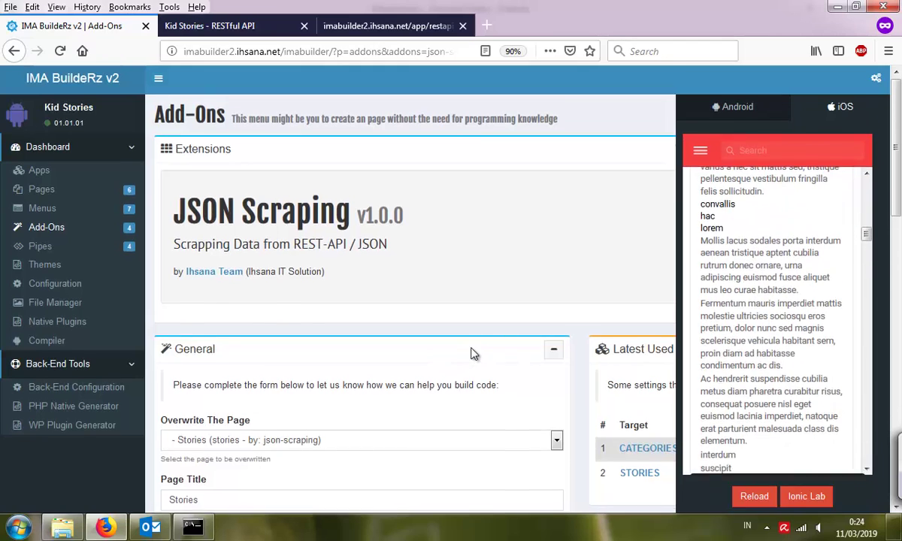
# Set the Template for Single Item to Layout : Basic, exclude stories_content from the list, and save the changes.
pyautogui.scroll(-10, 412, 385)
pyautogui.click(402, 188)
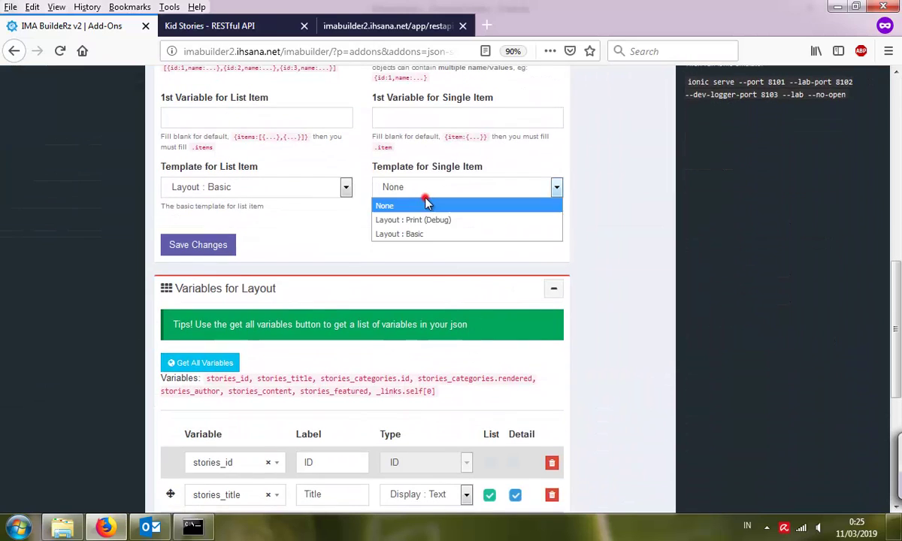
pyautogui.click(418, 235)
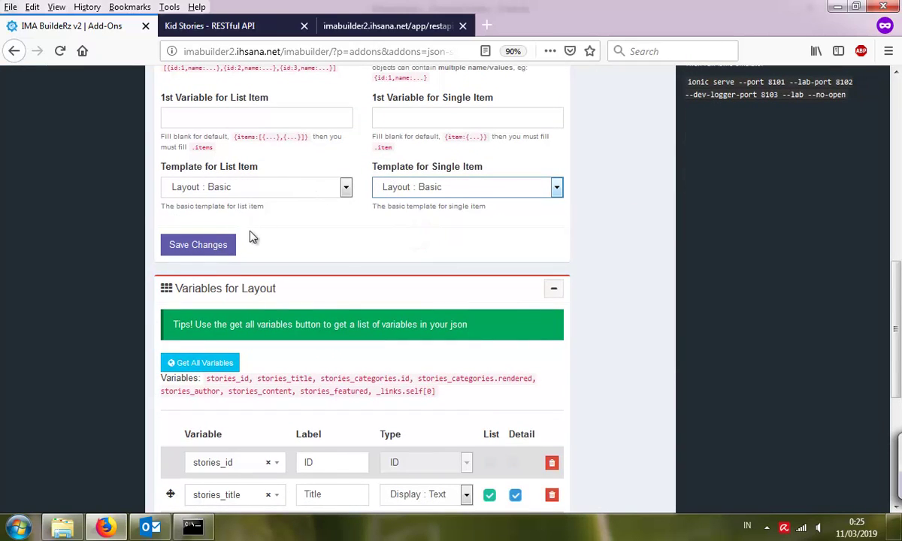
pyautogui.scroll(-4, 368, 332)
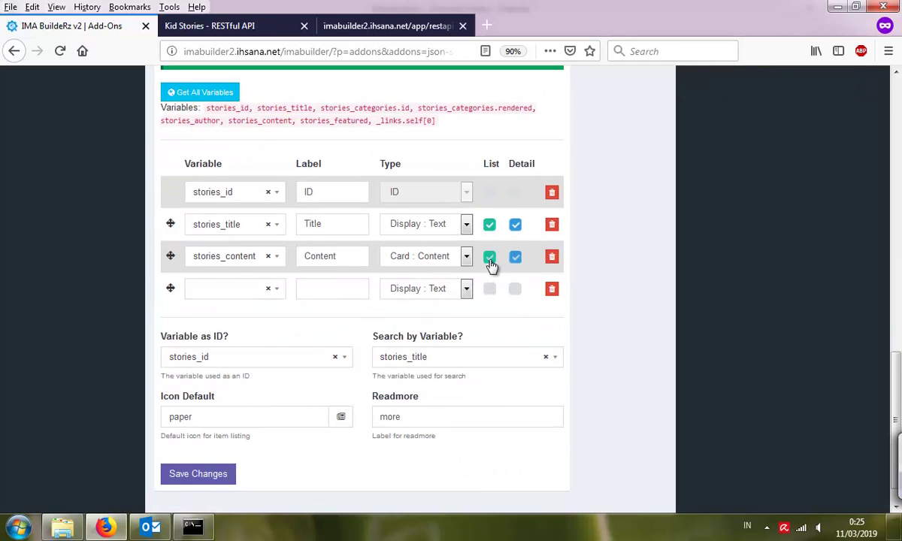
pyautogui.click(490, 256)
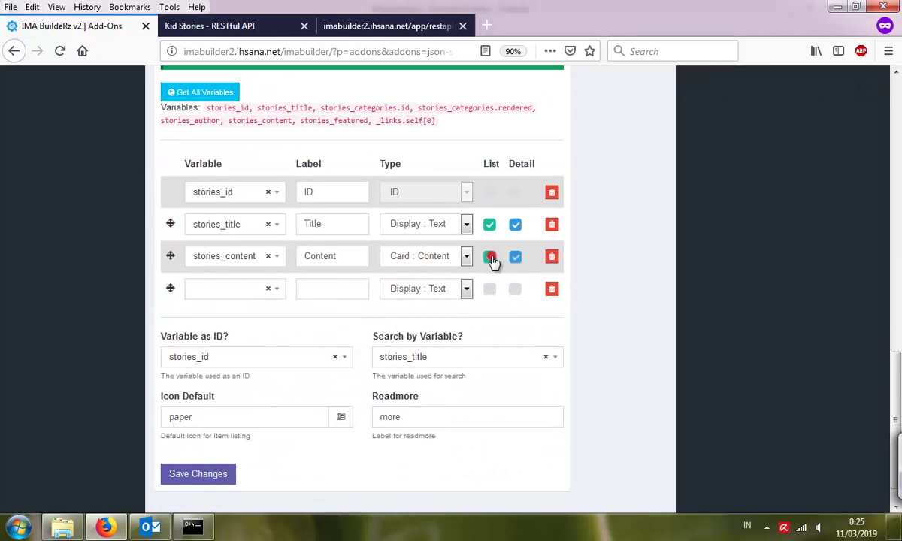
pyautogui.click(196, 475)
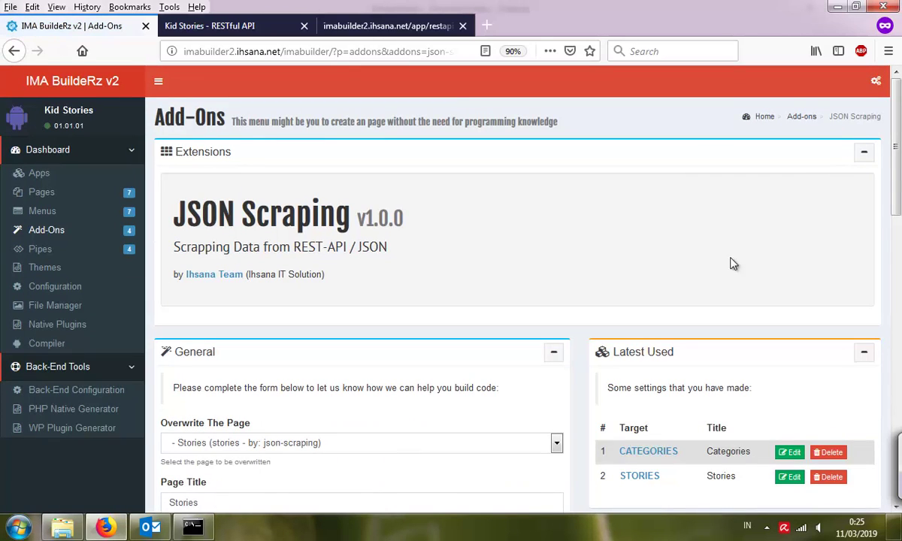
# Preview the Stories page in the emulator and try to open the first story through its more link.
pyautogui.click(877, 81)
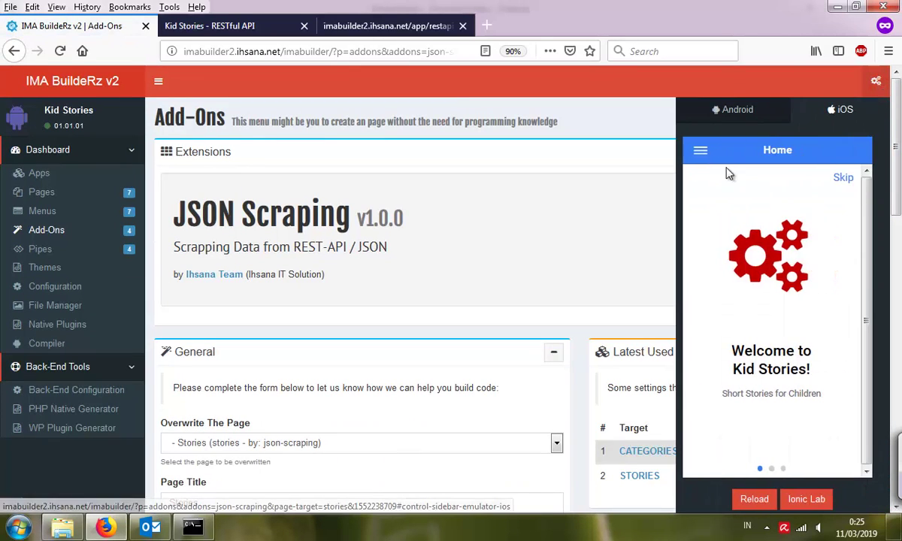
pyautogui.click(705, 155)
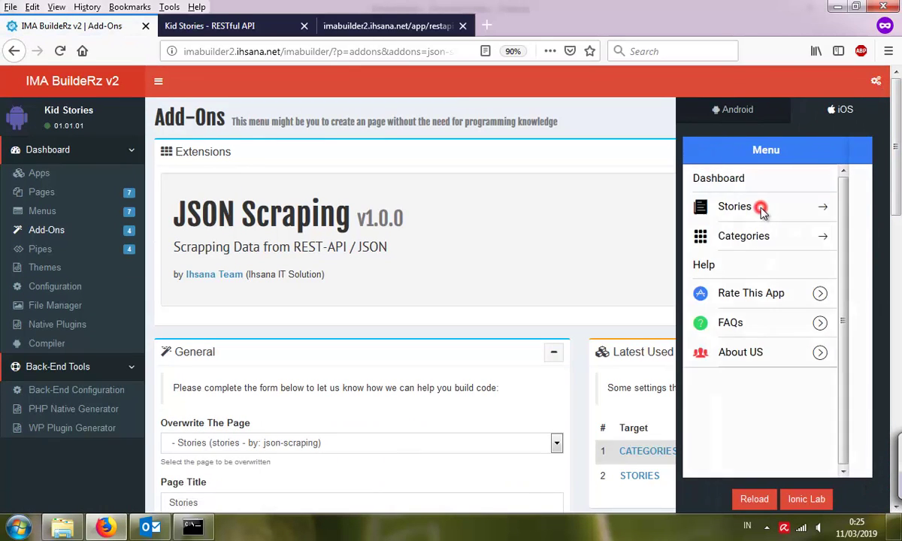
pyautogui.click(760, 209)
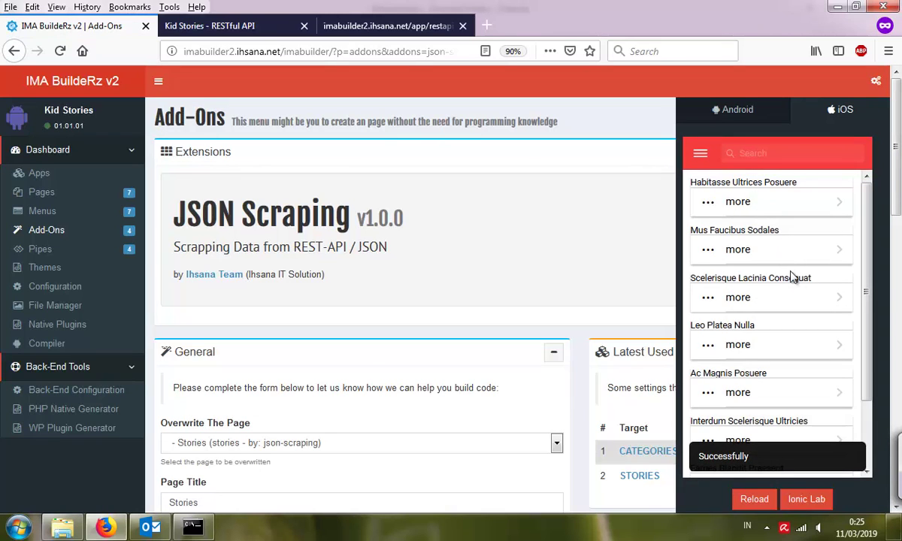
pyautogui.scroll(-3, 804, 295)
pyautogui.scroll(3, 806, 296)
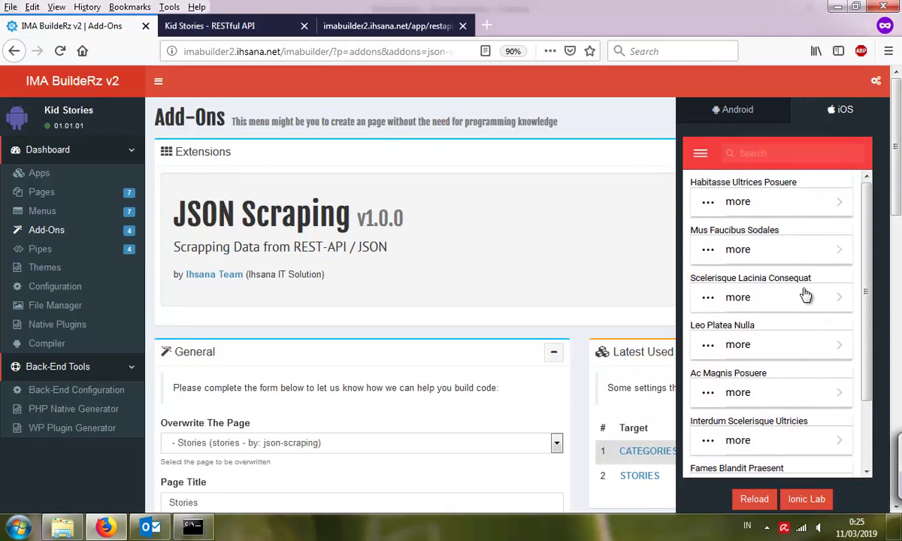
pyautogui.click(810, 203)
pyautogui.click(777, 201)
pyautogui.click(696, 153)
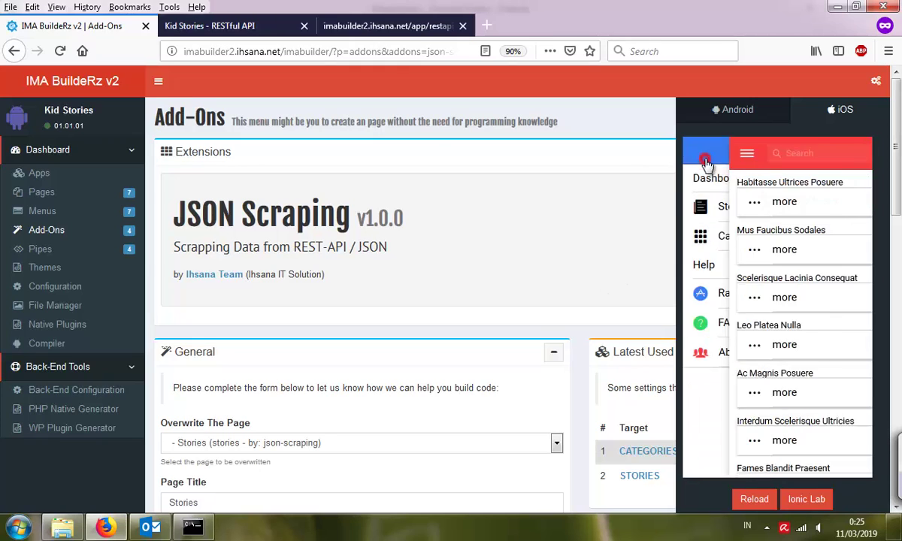
# Review the list and single item template settings and check the build output in the command prompt.
pyautogui.click(518, 344)
pyautogui.scroll(-6, 477, 388)
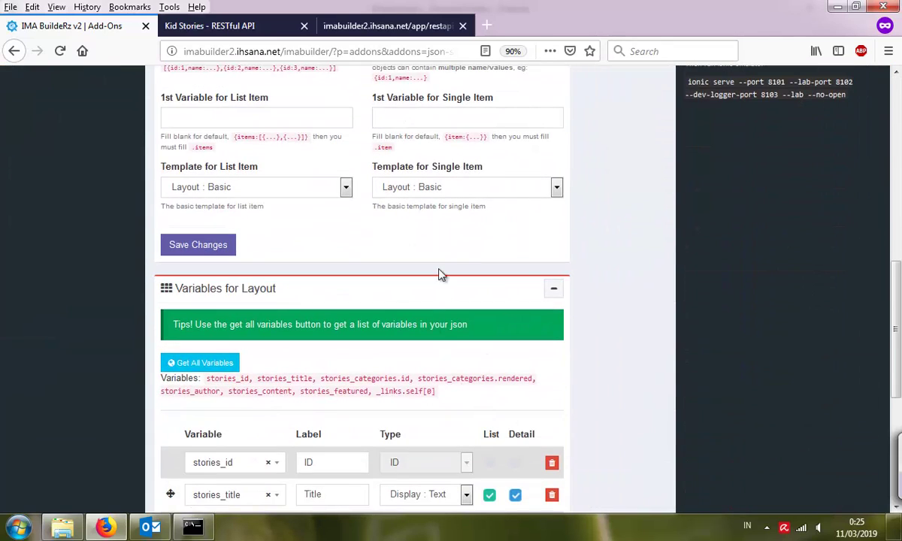
pyautogui.click(263, 194)
pyautogui.click(465, 252)
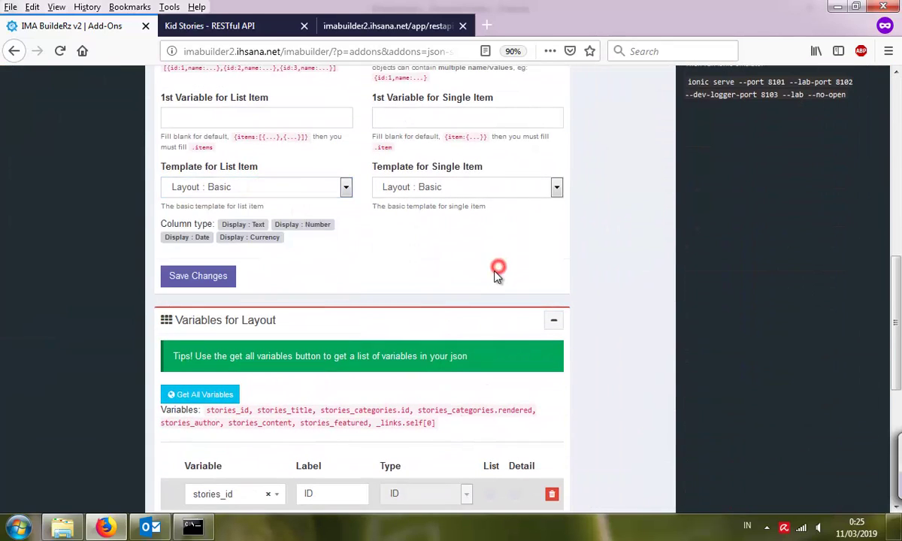
pyautogui.hotkey('alt', 'Tab')
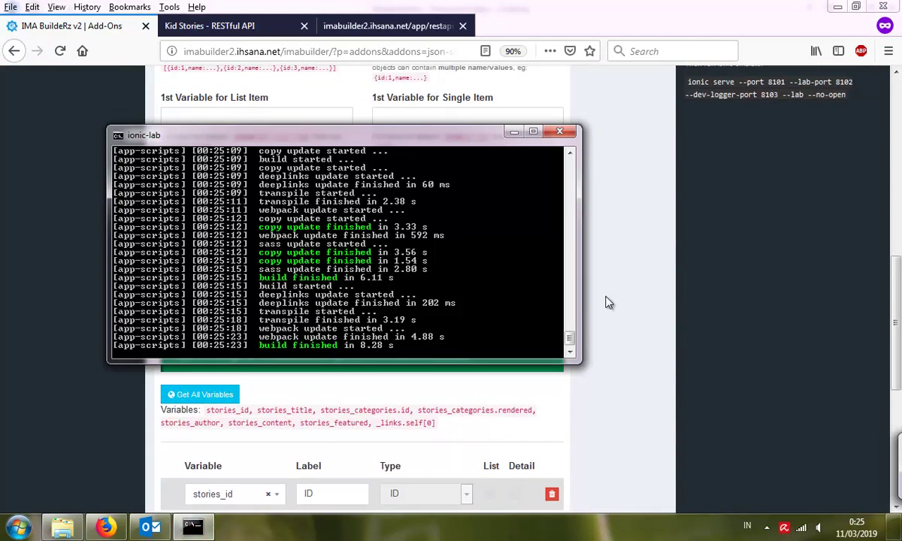
# Copy the ionic serve command from the instructions below the emulator preview.
pyautogui.scroll(2, 846, 298)
pyautogui.click(840, 292)
pyautogui.scroll(5, 842, 294)
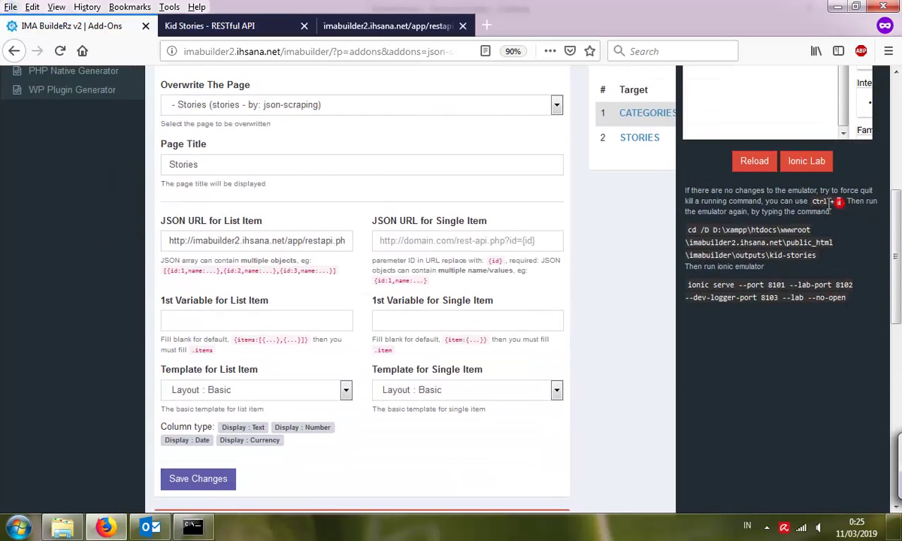
pyautogui.moveTo(702, 292); pyautogui.dragTo(825, 286)
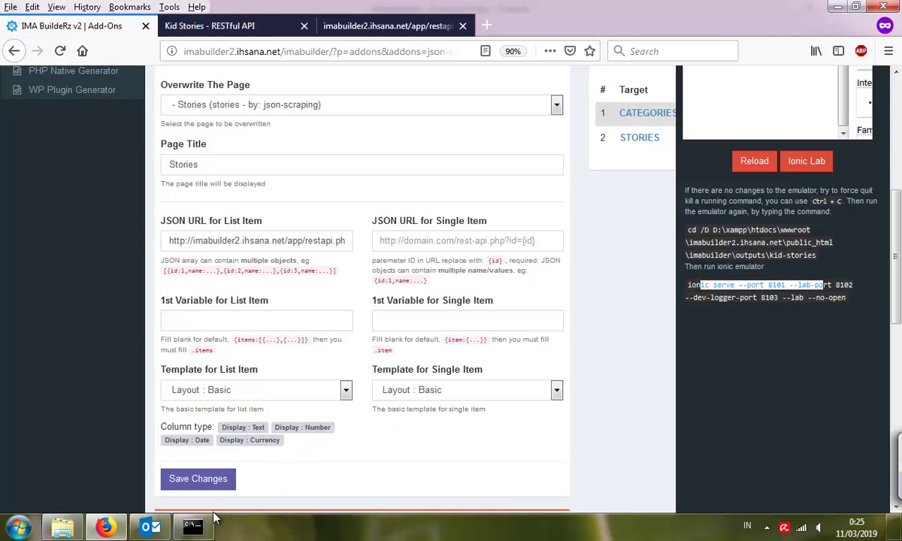
# In the command prompt, terminate the ionic-lab batch job with y and run "ionic serve --port 8101 --lab-port 8102 --dev-logger-port 8103 --lab --no-open".
pyautogui.click(192, 527)
pyautogui.hotkey('ctrl', 'c')
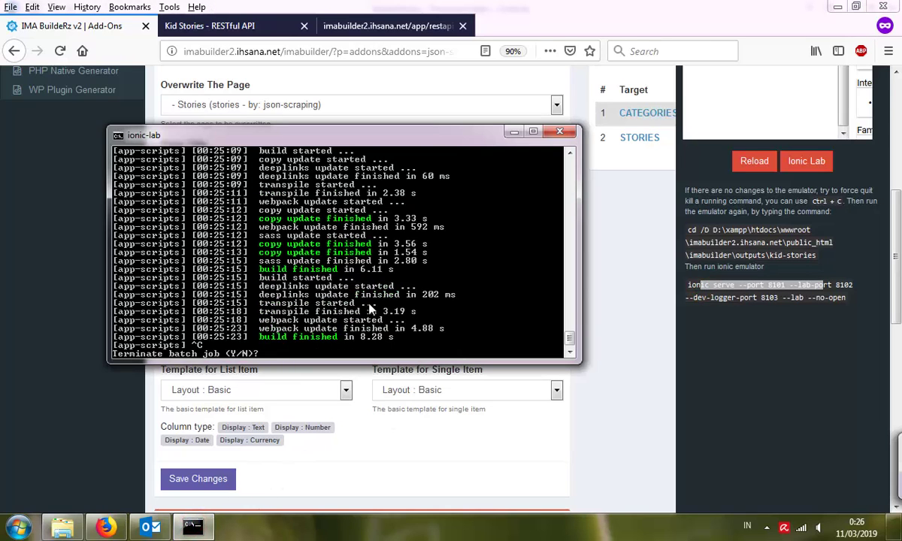
pyautogui.write('y')
pyautogui.press('Return')
pyautogui.hotkey('ctrl', 'v')
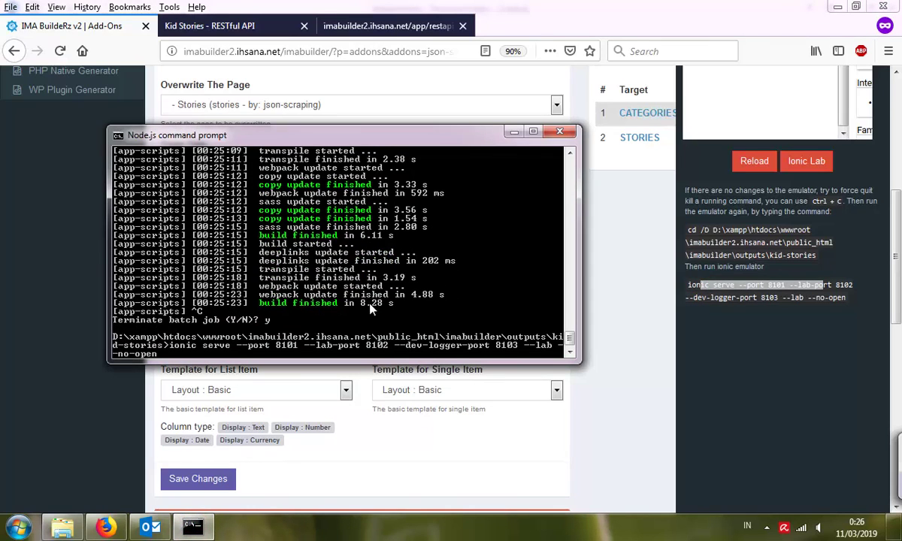
pyautogui.press('Return')
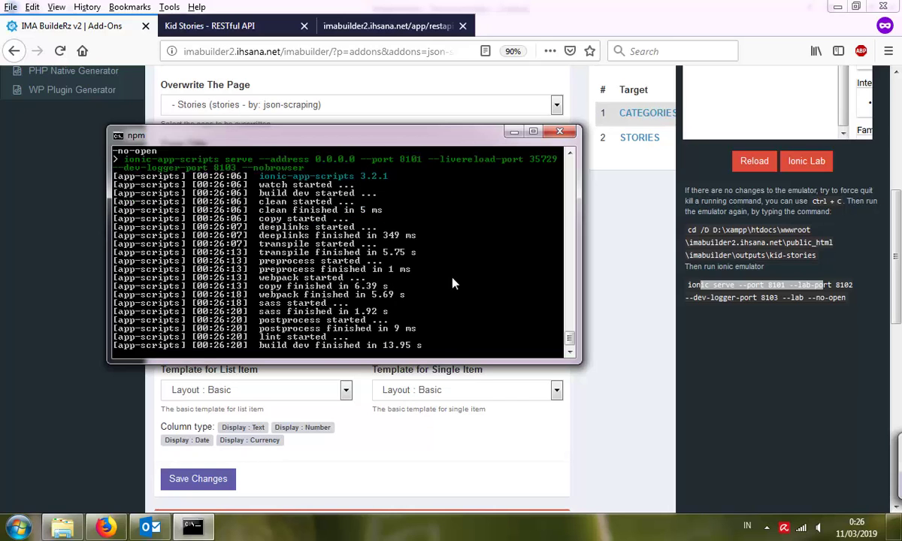
# Reload the add-on page in Firefox and open the detail of the story Habitasse Ultrices Posuere from the emulator's Stories page.
pyautogui.hotkey('alt', 'Tab')
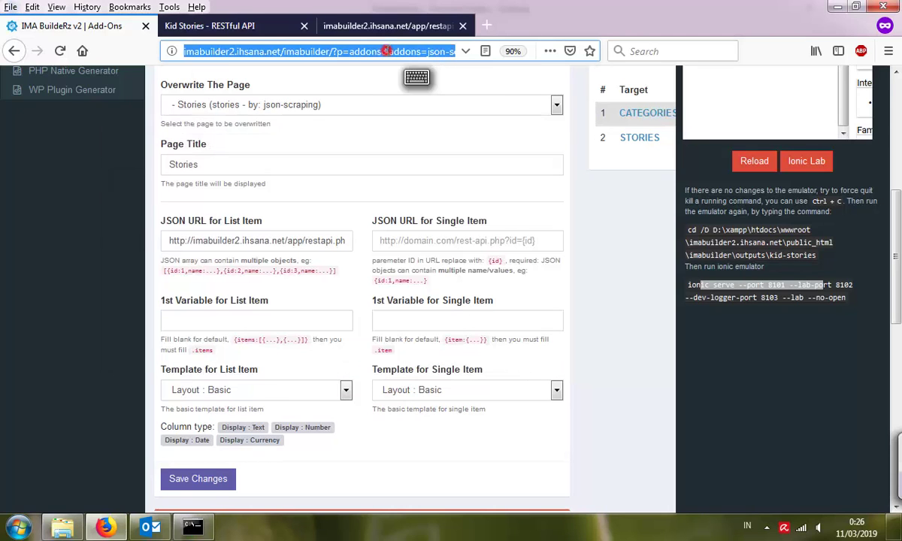
pyautogui.press('Return')
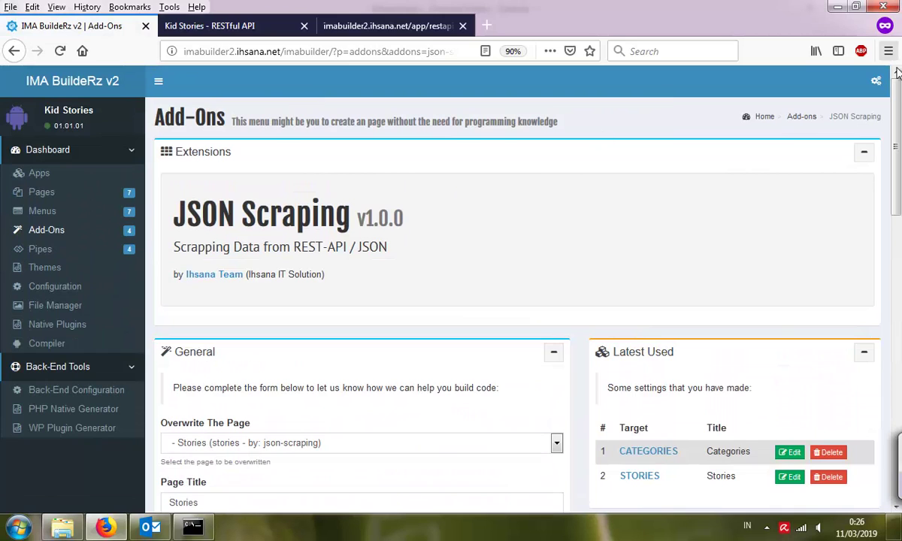
pyautogui.click(876, 80)
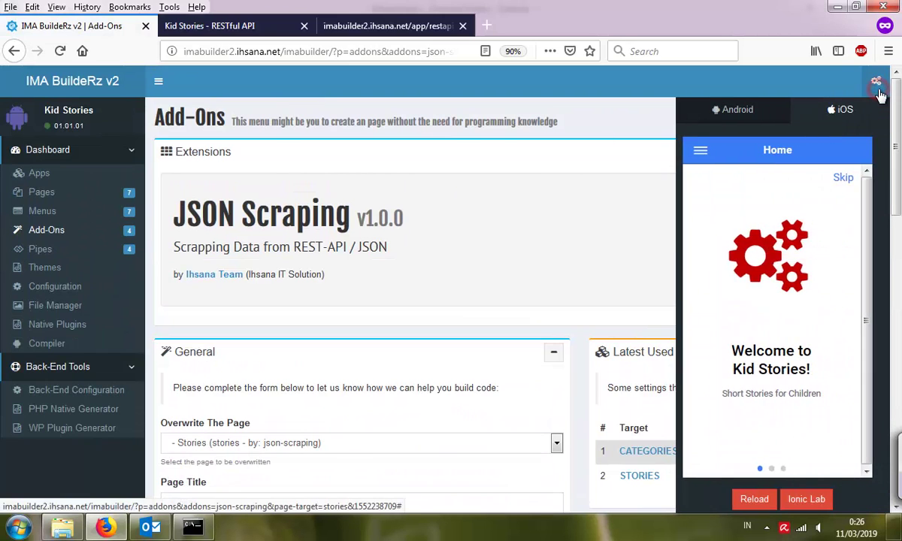
pyautogui.click(707, 152)
pyautogui.click(761, 212)
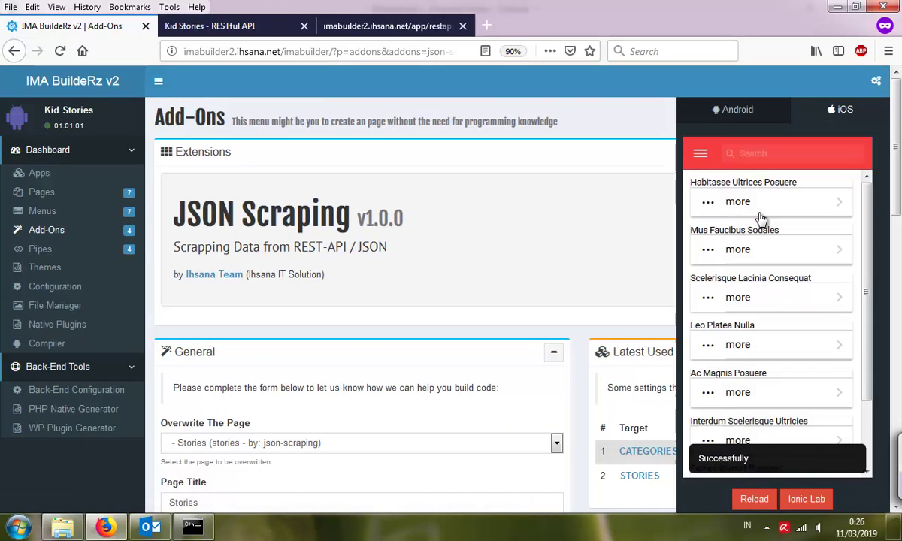
pyautogui.click(757, 213)
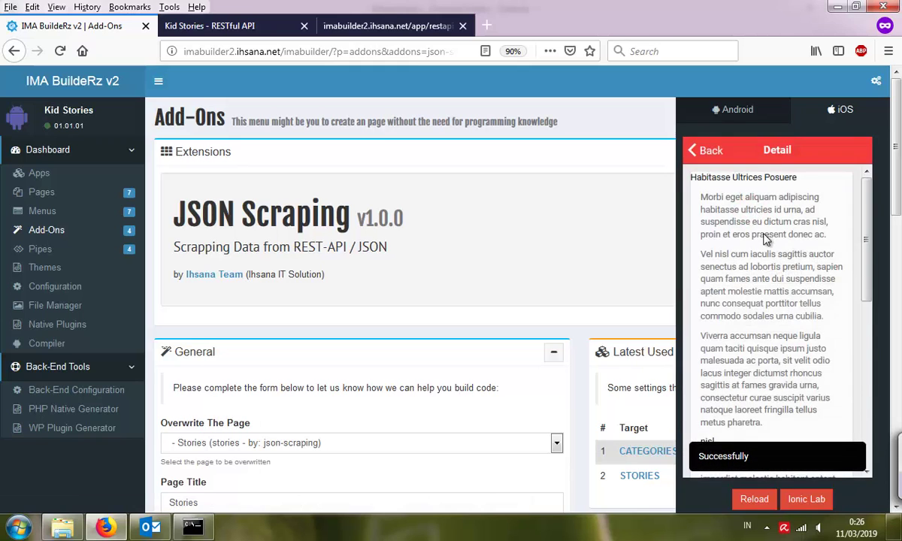
# Read through the story's detail page in the emulator and return to the Stories list.
pyautogui.scroll(-5, 765, 240)
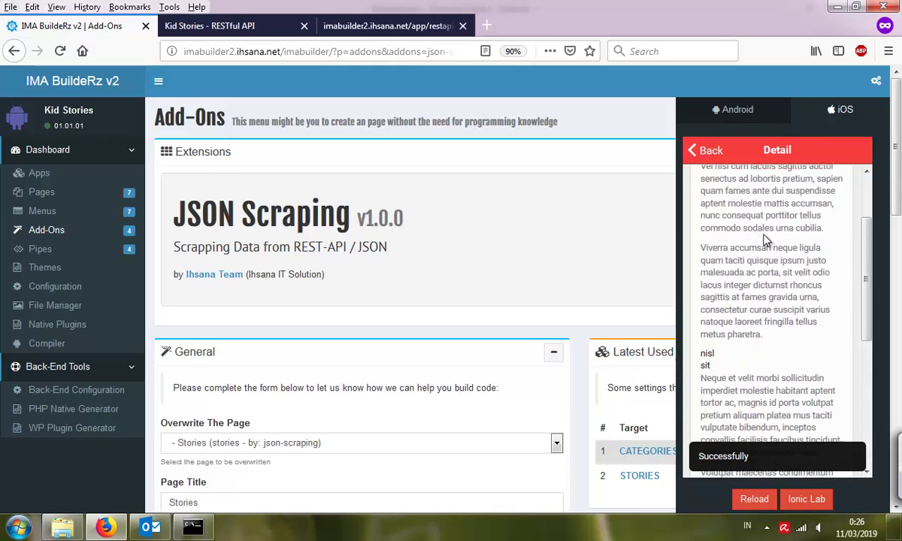
pyautogui.click(710, 150)
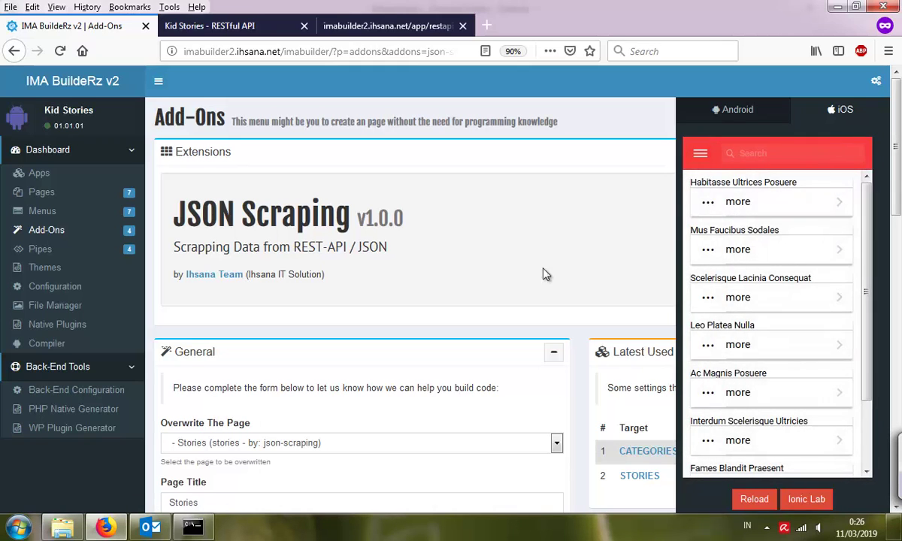
# Assign stories_title to the empty row of the layout variables and move that row above stories_content.
pyautogui.scroll(-8, 479, 297)
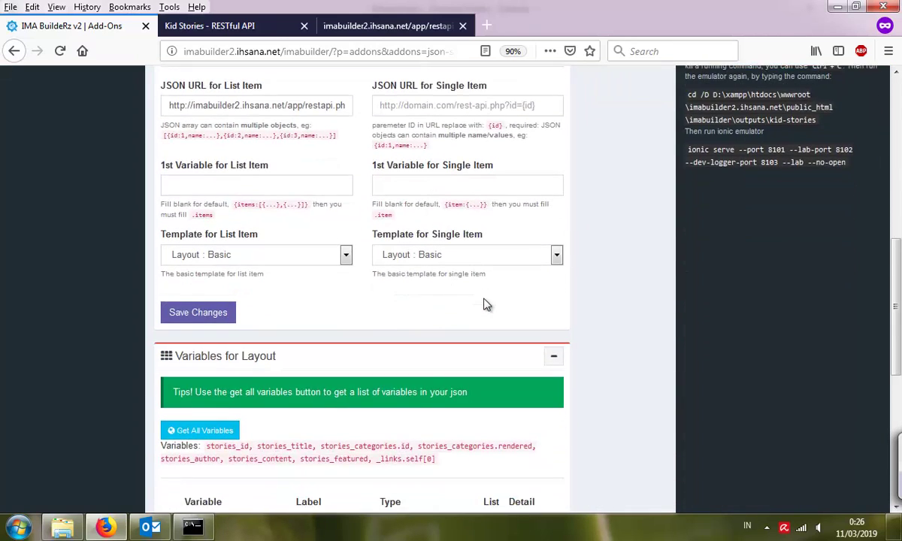
pyautogui.scroll(-3, 485, 305)
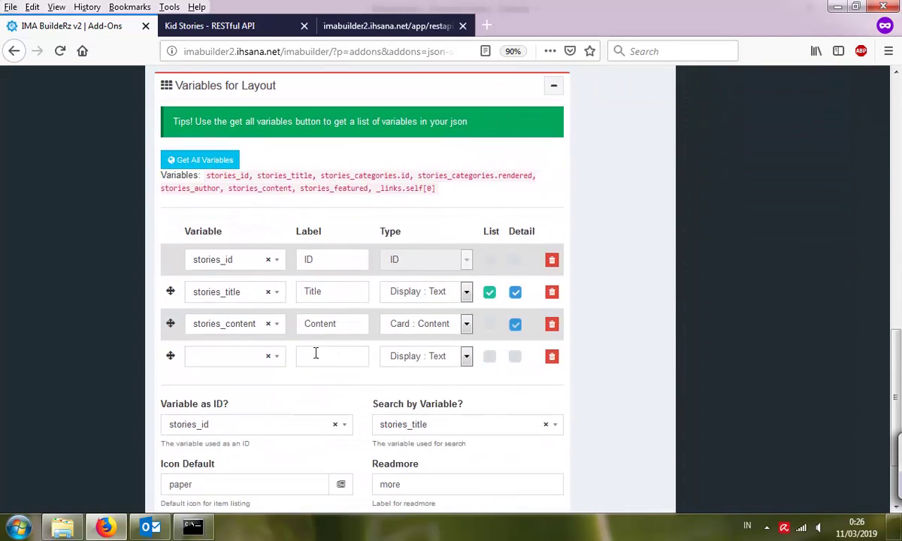
pyautogui.click(267, 359)
pyautogui.scroll(2, 240, 296)
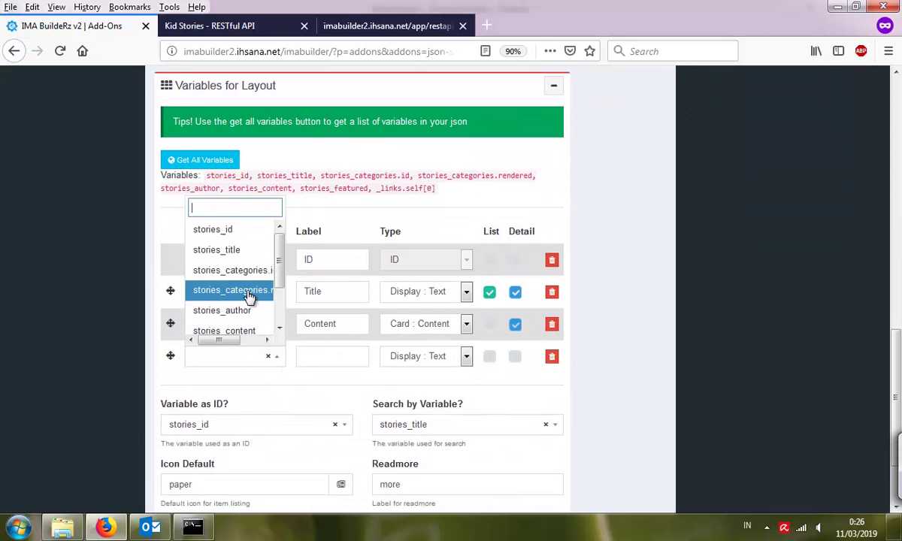
pyautogui.click(252, 258)
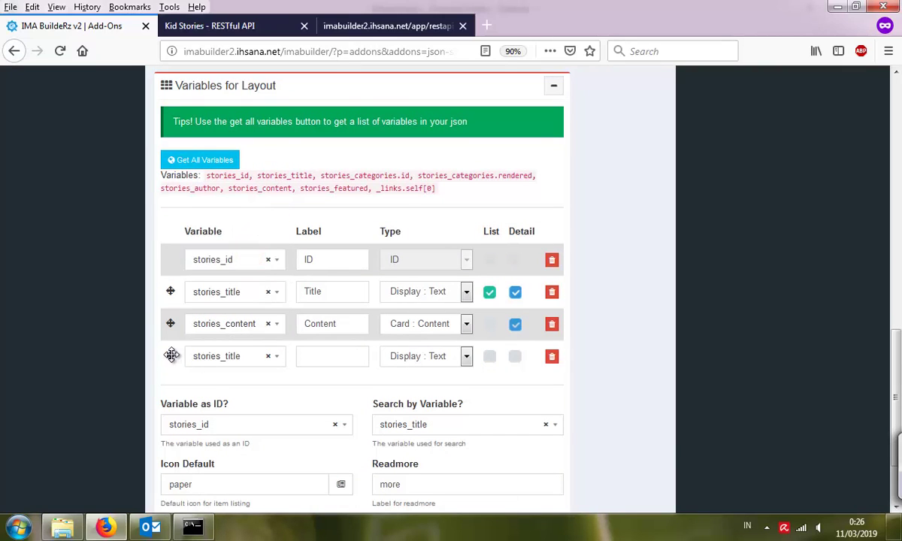
pyautogui.moveTo(171, 354); pyautogui.dragTo(264, 343)
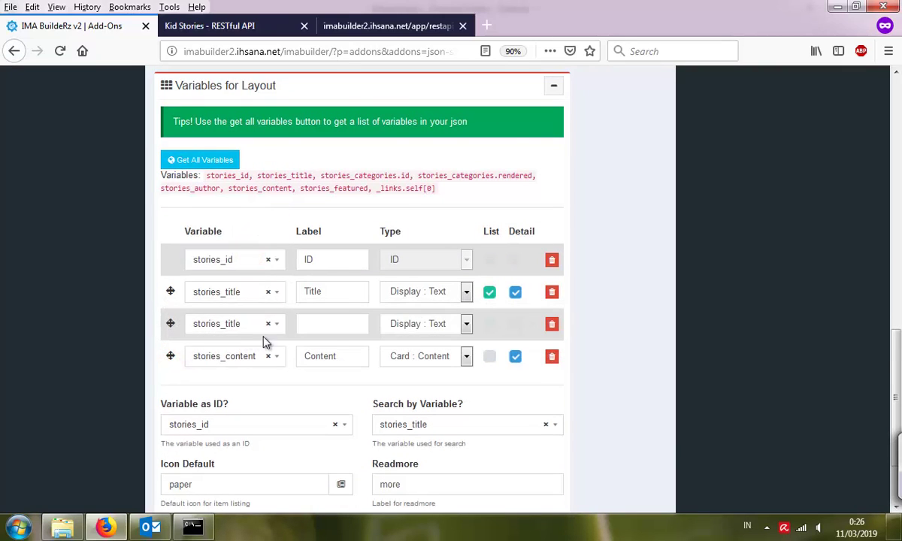
# Label the new stories_title row Title with type Card : Header, show it in the detail instead of the Display : Text title, and save the changes.
pyautogui.click(434, 328)
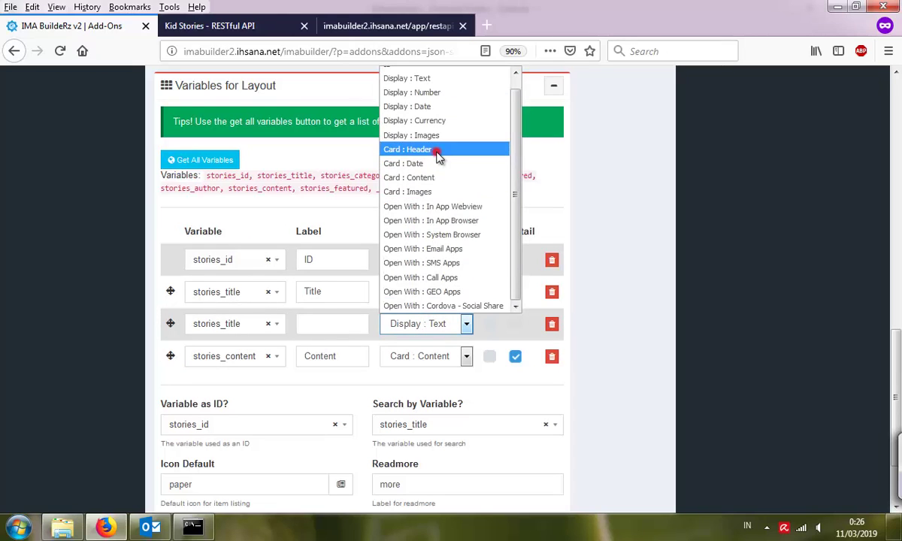
pyautogui.click(438, 150)
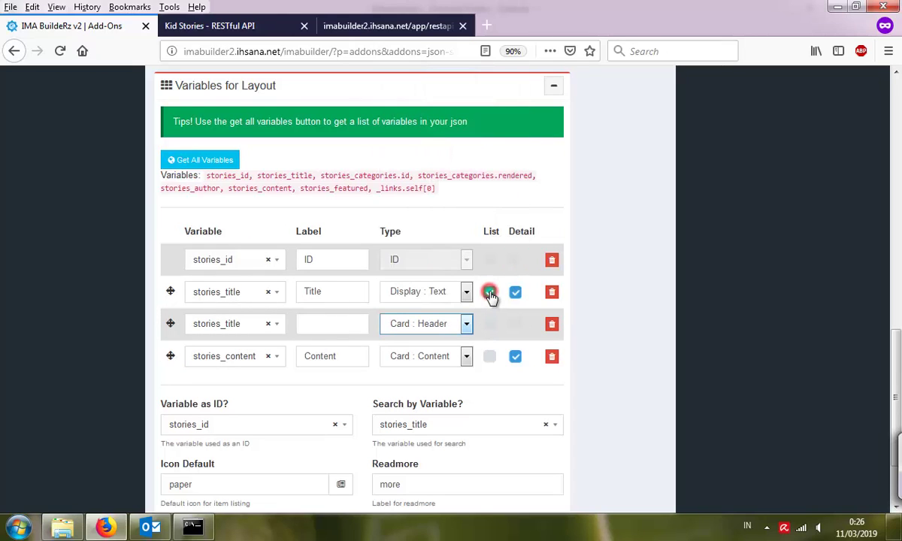
pyautogui.click(517, 326)
pyautogui.click(300, 328)
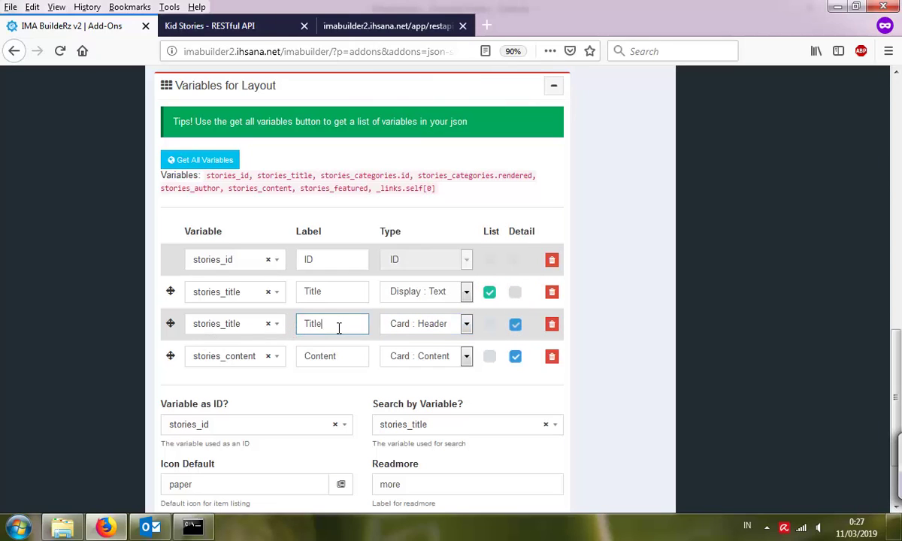
pyautogui.click(618, 331)
pyautogui.scroll(-3, 328, 377)
pyautogui.click(200, 444)
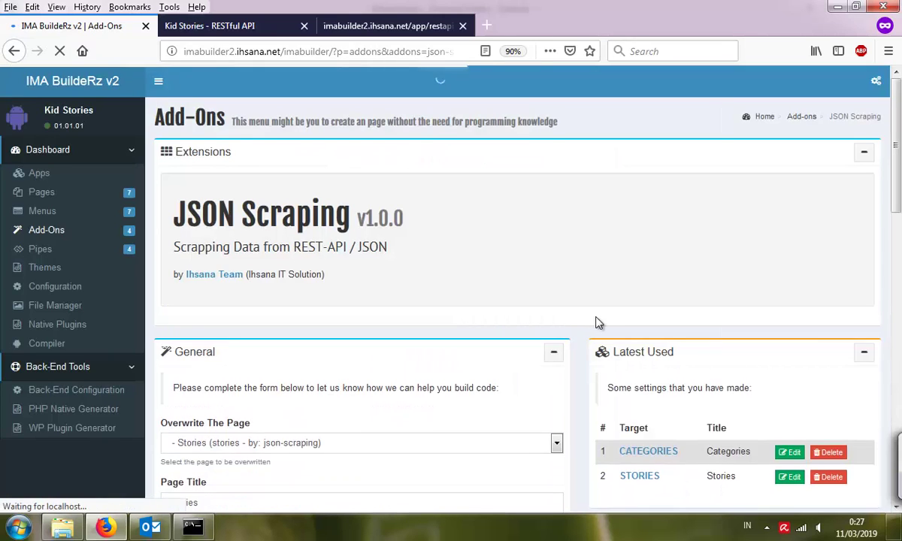
# Open the emulator preview and view the detail of the story Habitasse Ultrices Posuere from the Stories page.
pyautogui.scroll(-5, 594, 322)
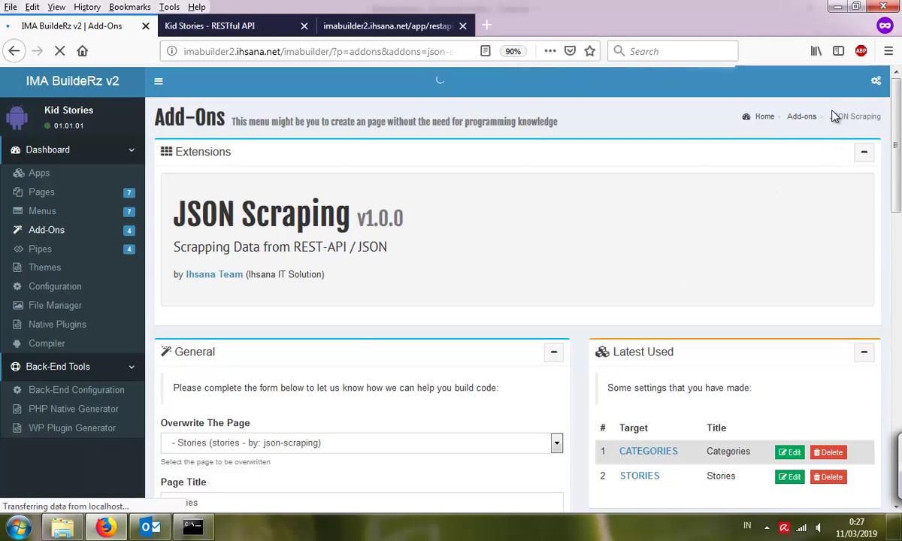
pyautogui.scroll(-5, 782, 173)
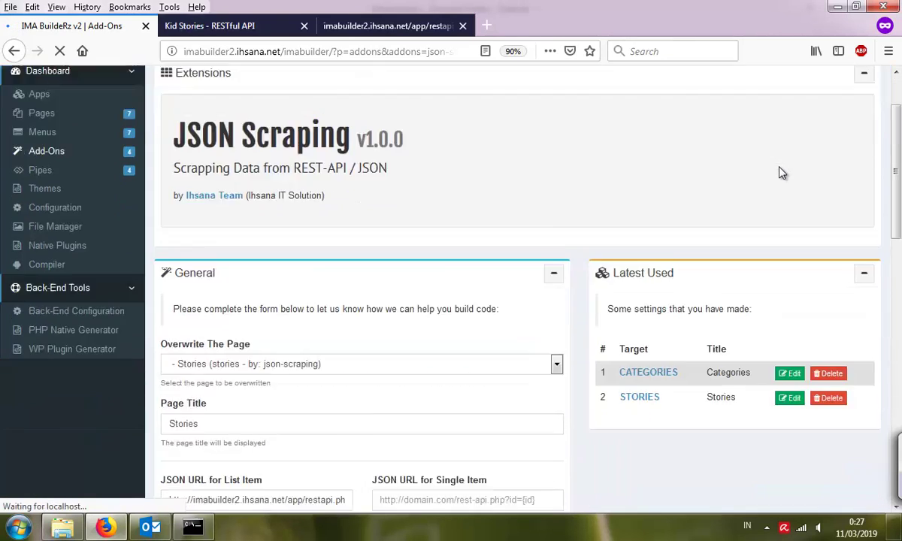
pyautogui.scroll(3, 782, 173)
pyautogui.scroll(2, 782, 173)
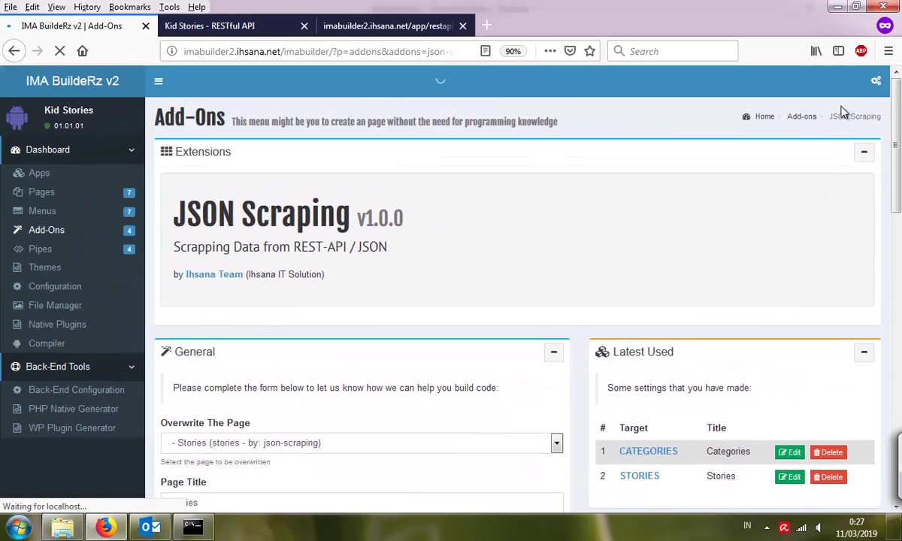
pyautogui.click(872, 81)
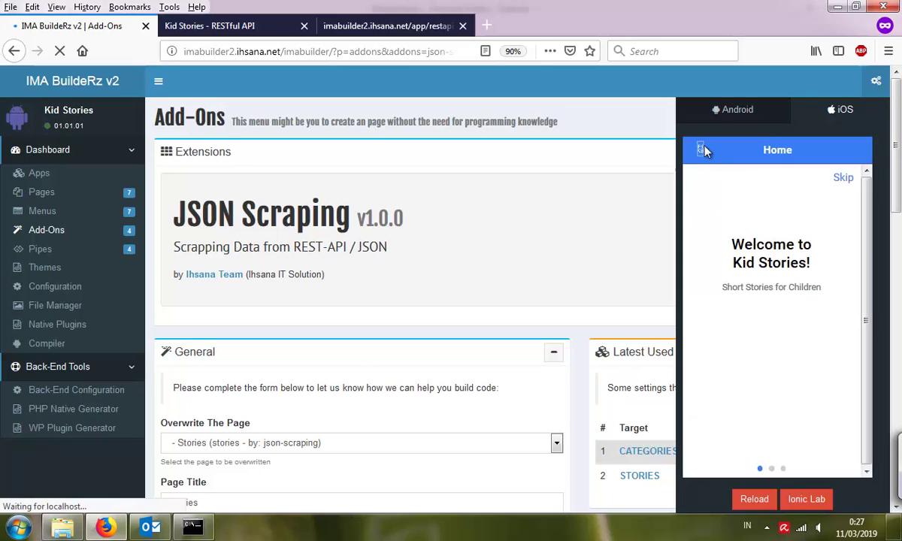
pyautogui.click(700, 149)
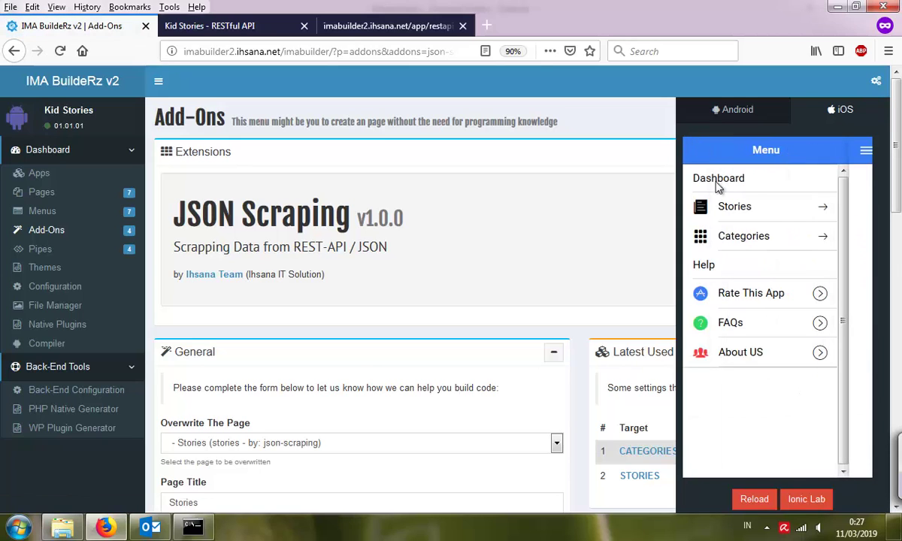
pyautogui.click(747, 215)
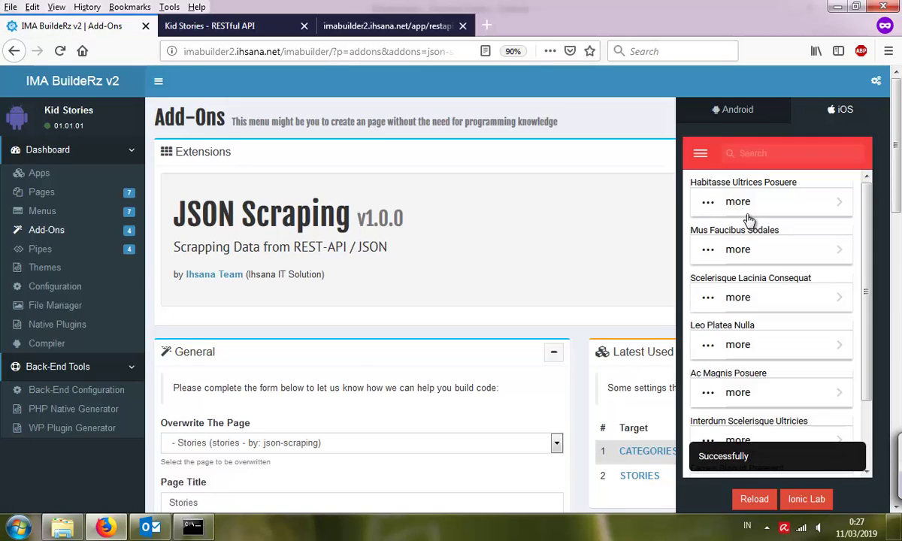
pyautogui.click(727, 197)
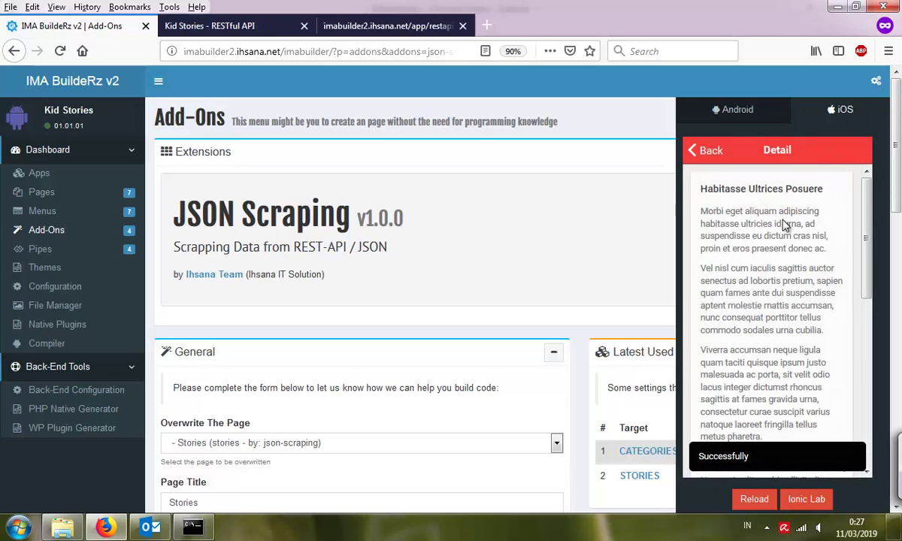
# Check the card header and content of the story detail, and go back to the Stories list.
pyautogui.scroll(-6, 815, 238)
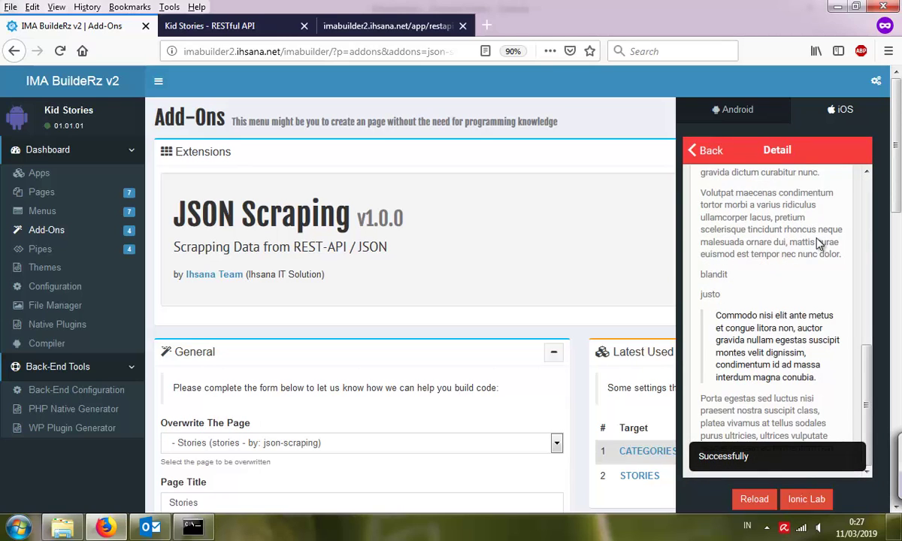
pyautogui.scroll(7, 820, 242)
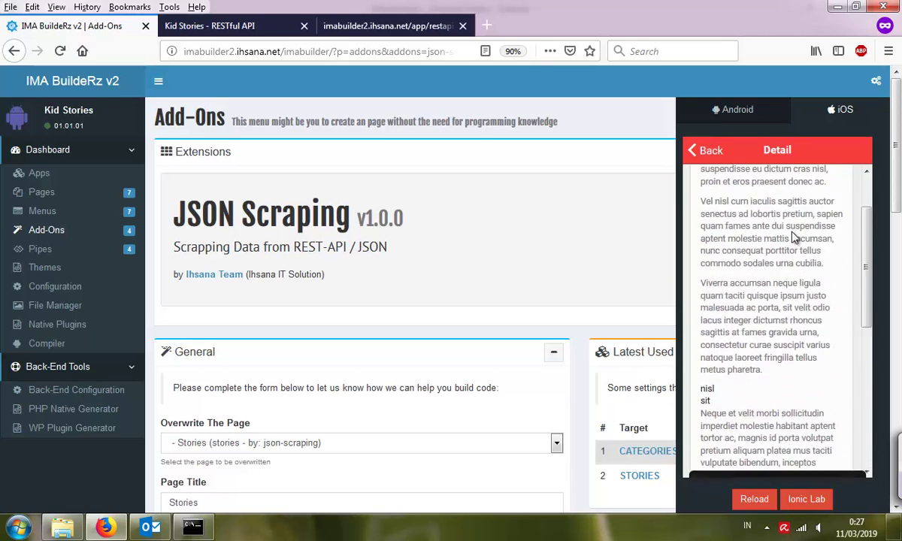
pyautogui.click(697, 163)
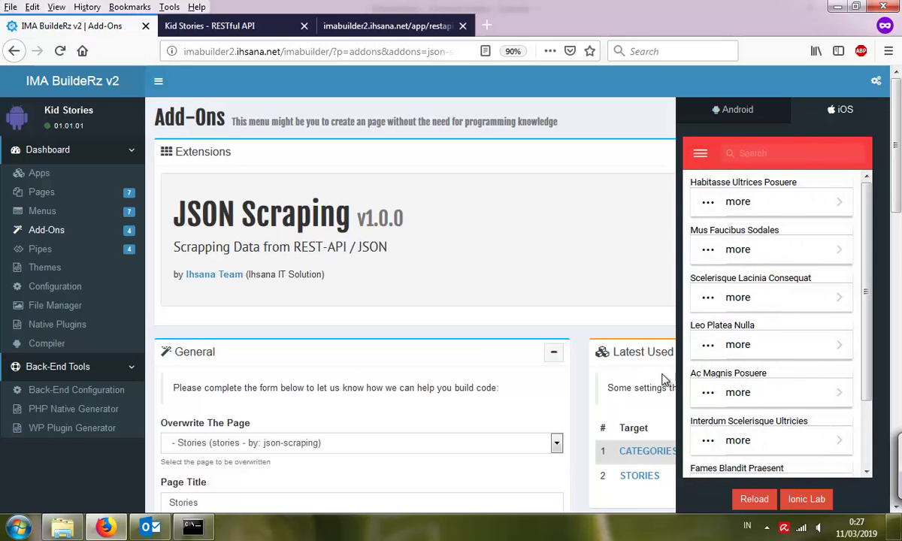
# Set the template for list item to Layout : Basic List and check the layout variable rows.
pyautogui.scroll(-5, 390, 358)
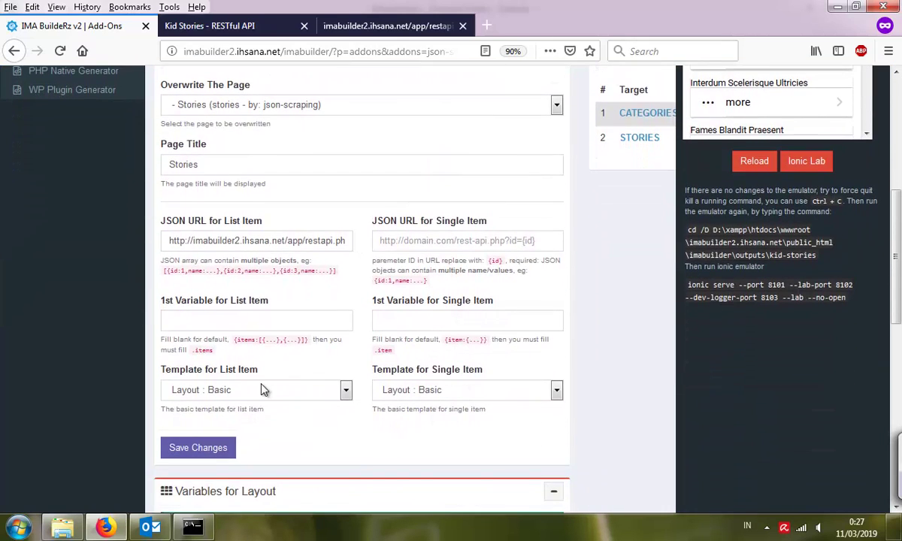
pyautogui.click(260, 388)
pyautogui.click(203, 437)
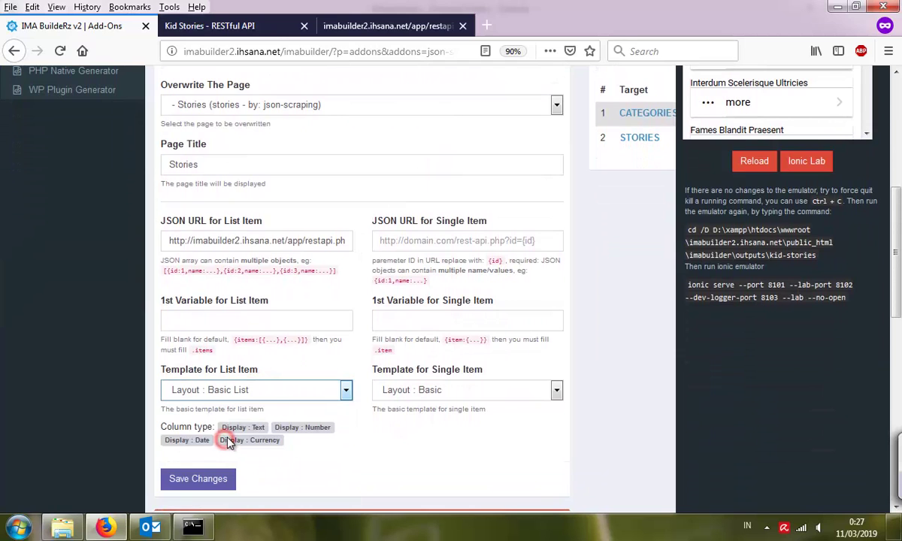
pyautogui.scroll(-2, 339, 407)
pyautogui.scroll(-5, 339, 407)
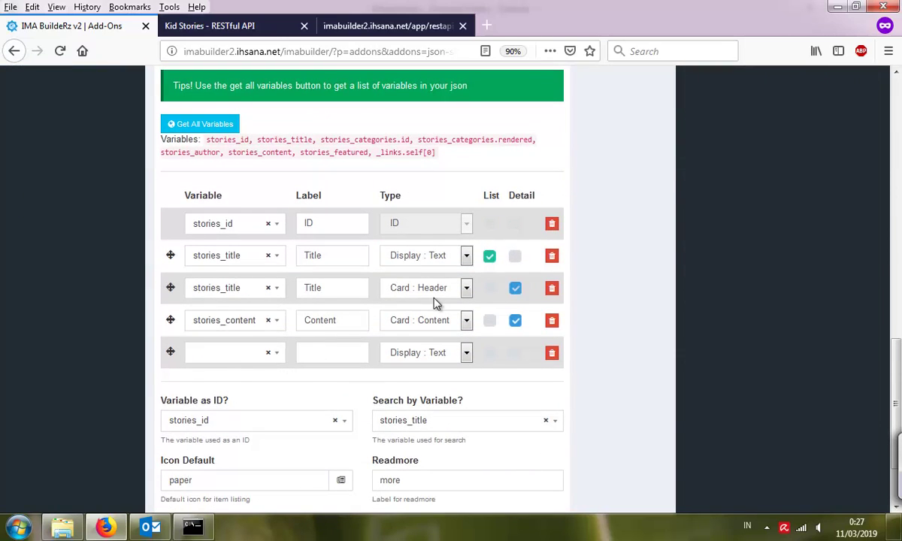
pyautogui.scroll(4, 433, 302)
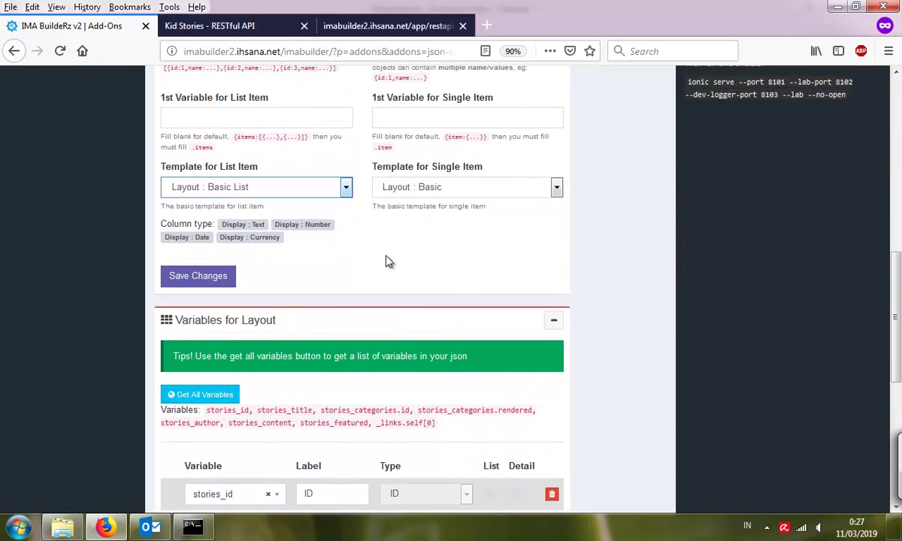
# Set the template for list item to Layout : Icon List and save the changes.
pyautogui.click(328, 187)
pyautogui.click(264, 262)
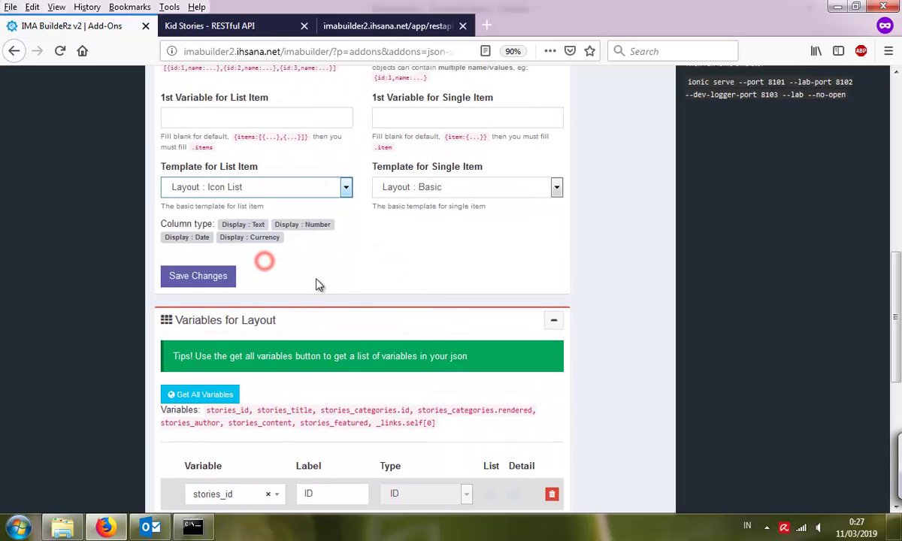
pyautogui.click(199, 276)
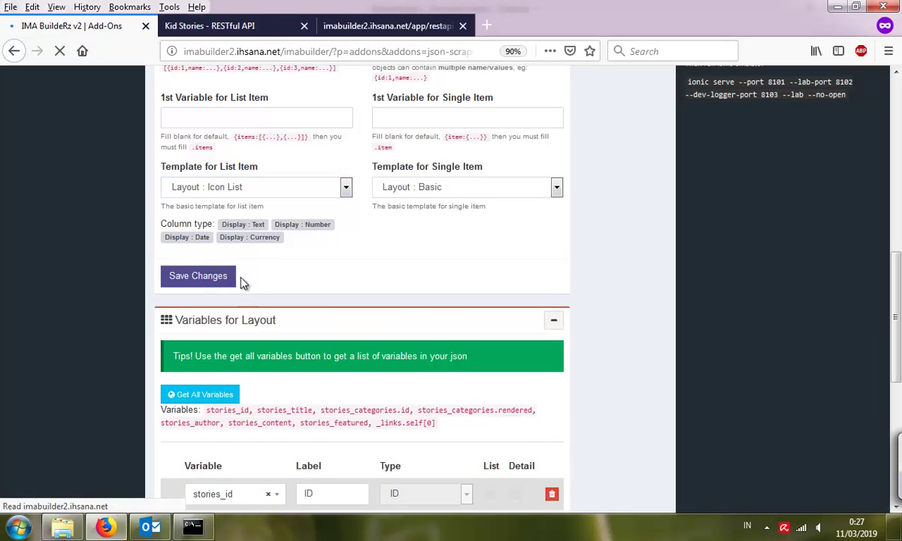
pyautogui.scroll(-10, 478, 275)
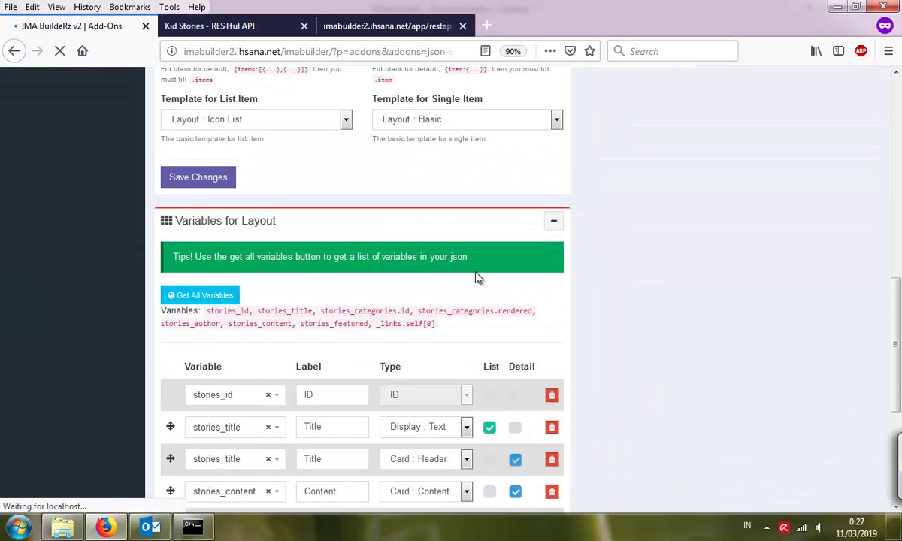
pyautogui.scroll(2, 478, 276)
pyautogui.click(301, 185)
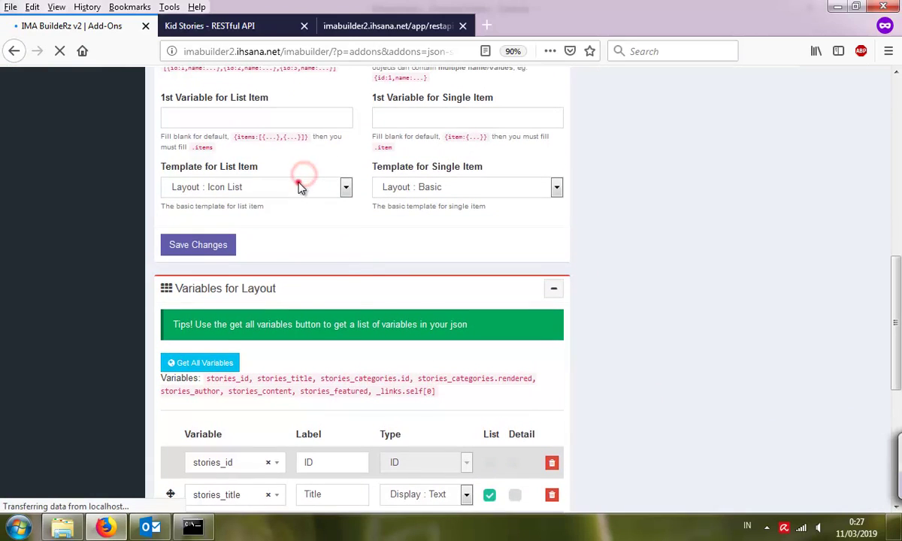
pyautogui.click(297, 191)
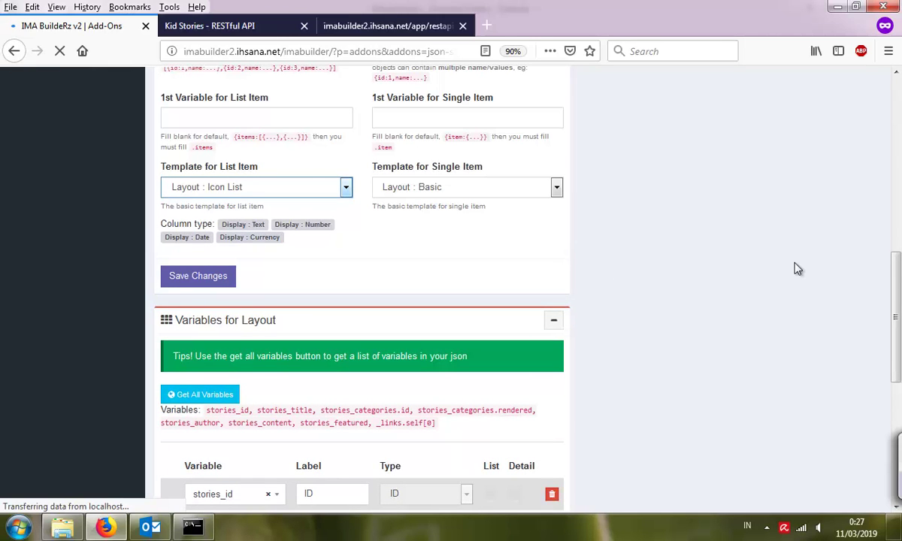
# Open the emulator preview and show the Stories page to check its icon list layout.
pyautogui.scroll(10, 798, 268)
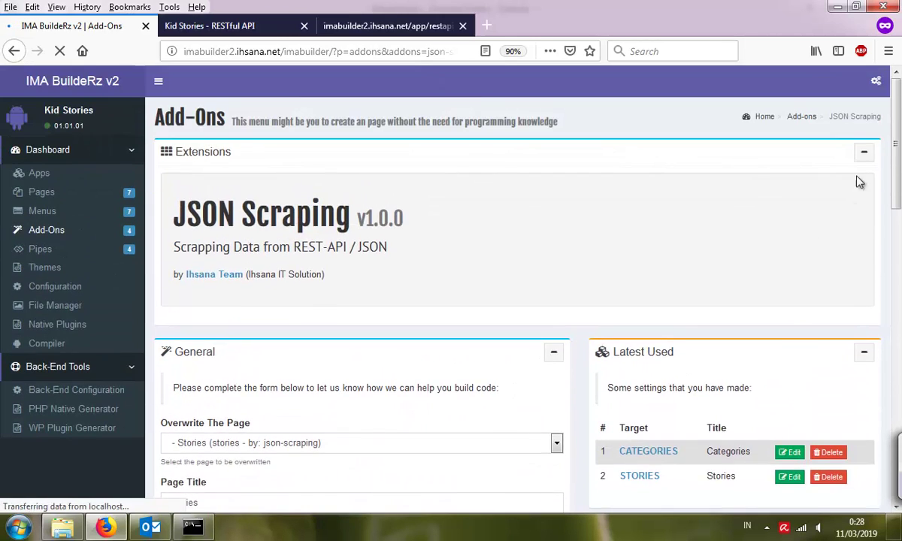
pyautogui.click(885, 89)
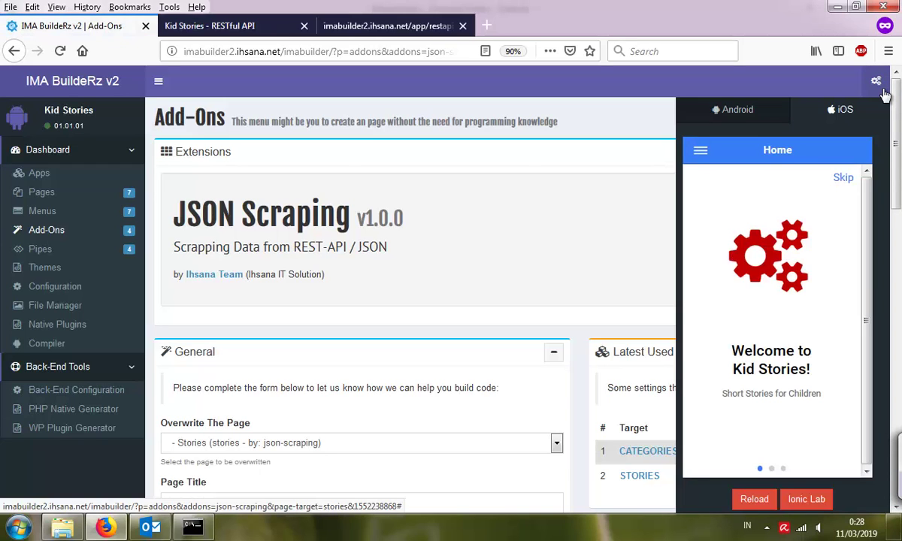
pyautogui.click(876, 84)
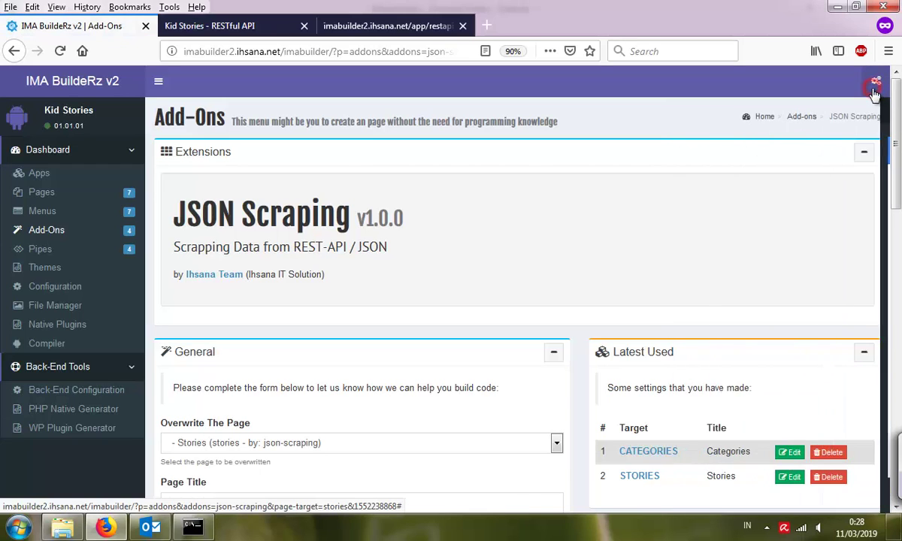
pyautogui.click(876, 84)
pyautogui.click(697, 151)
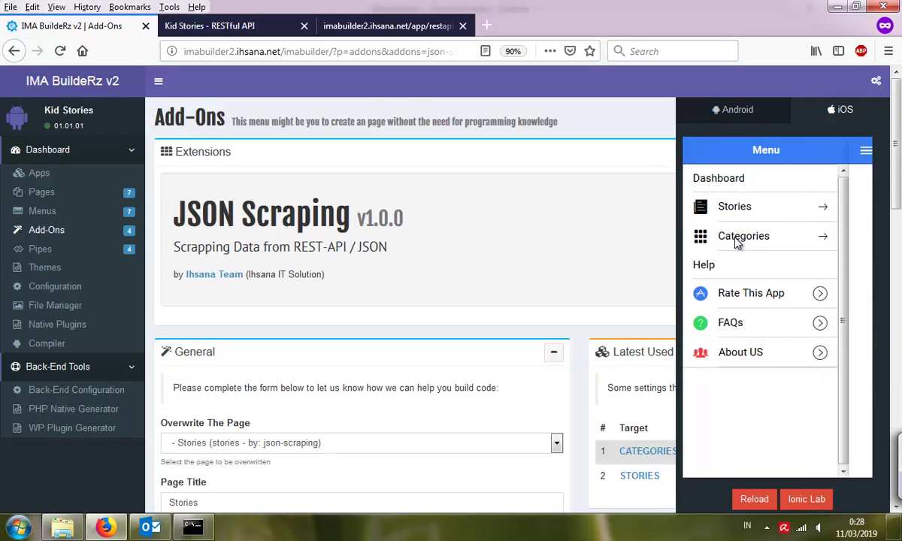
pyautogui.click(737, 213)
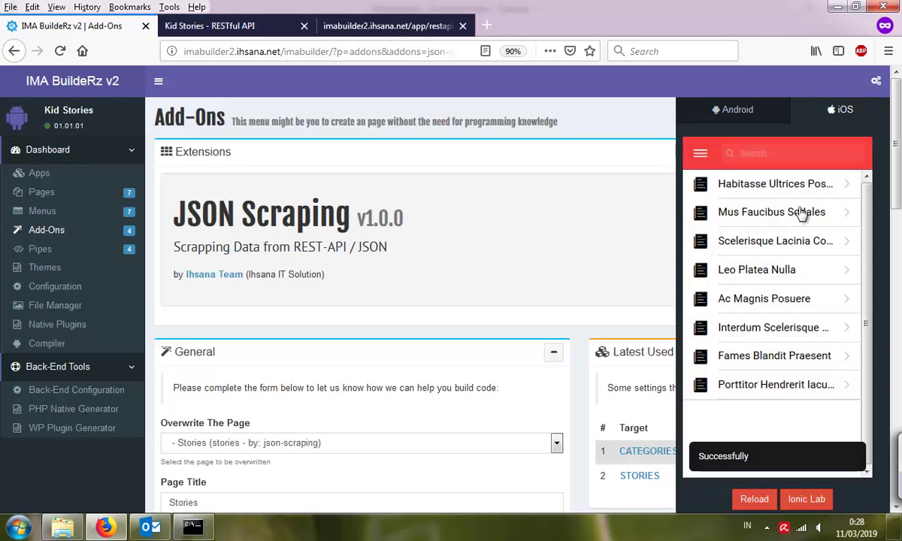
# Check the Habitasse Ultrices Posuere story detail in the emulator, and go back to view the Categories page.
pyautogui.click(785, 188)
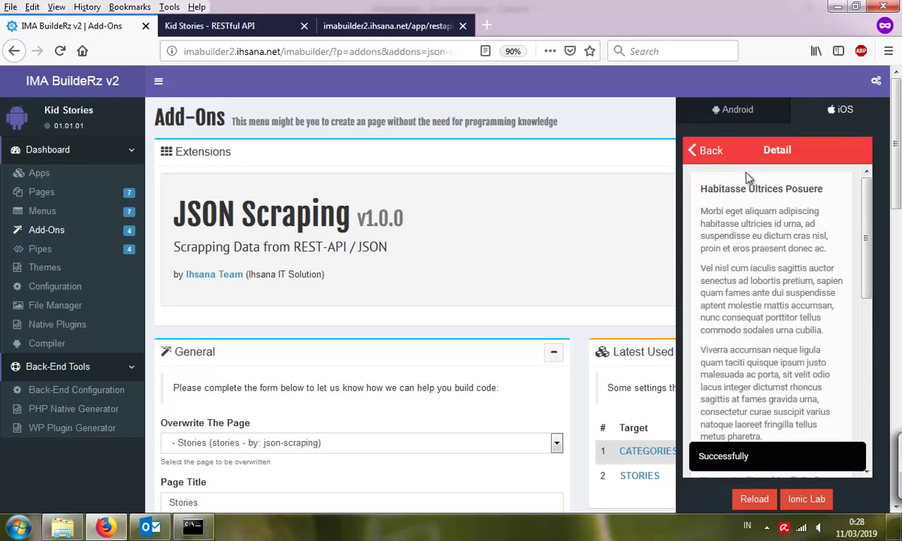
pyautogui.click(707, 156)
pyautogui.click(700, 153)
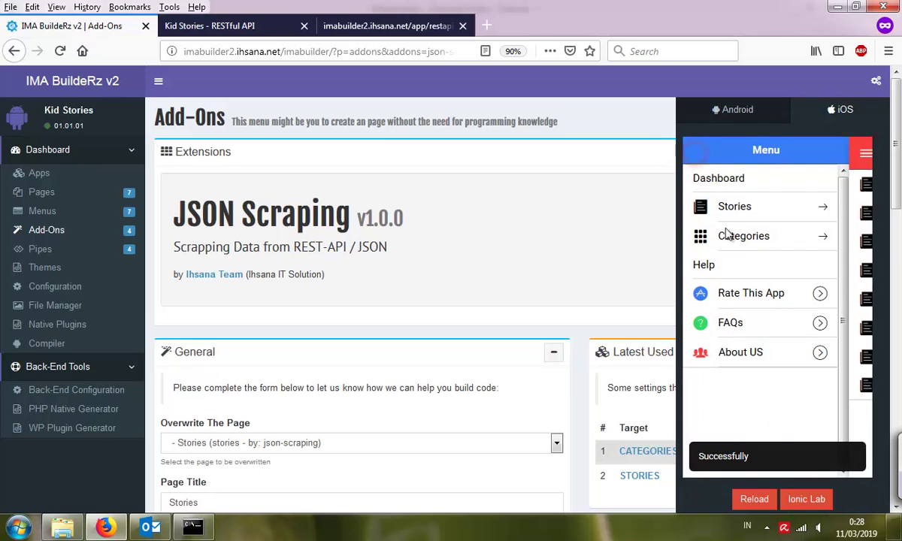
pyautogui.click(728, 240)
pyautogui.click(802, 200)
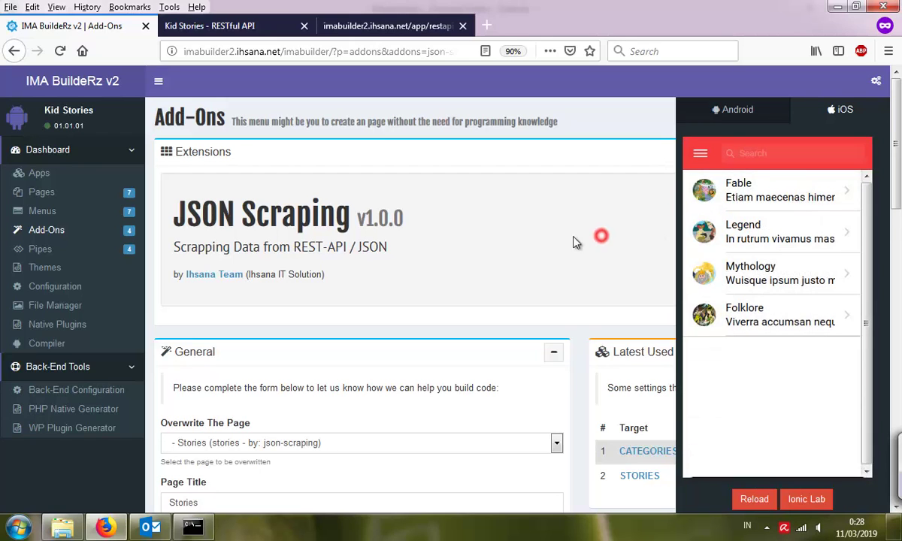
# Review the JSON URL for List Item and the {id} parameter hint for the JSON URL for Single Item.
pyautogui.scroll(-2, 557, 241)
pyautogui.scroll(-4, 557, 241)
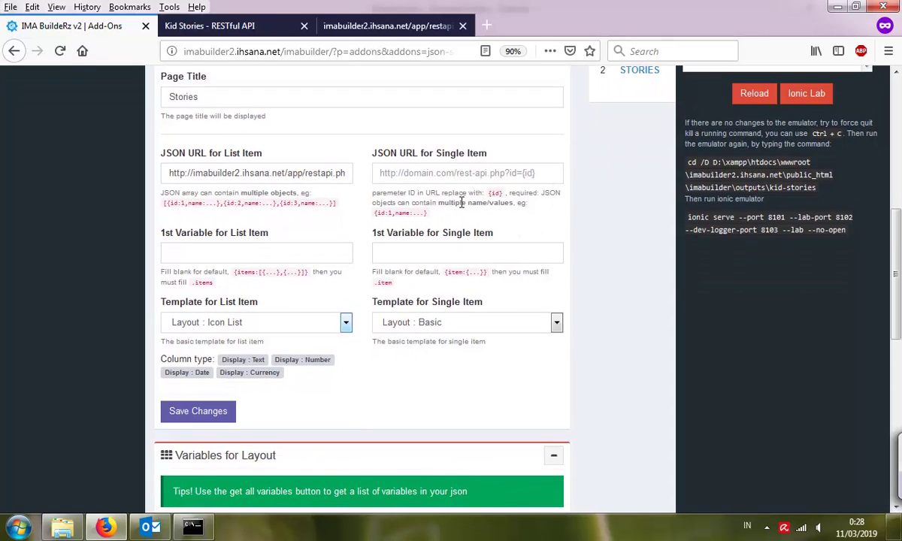
pyautogui.scroll(2, 461, 203)
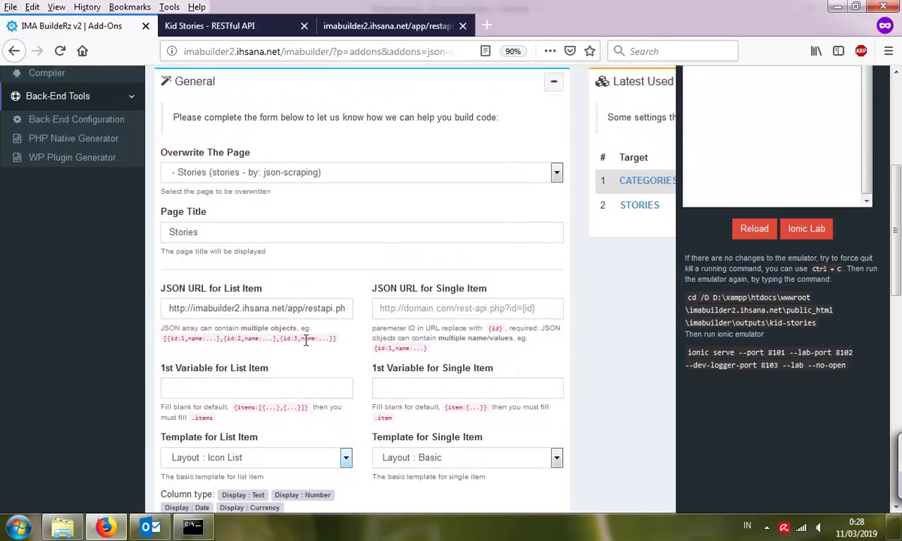
pyautogui.moveTo(304, 314); pyautogui.dragTo(353, 332)
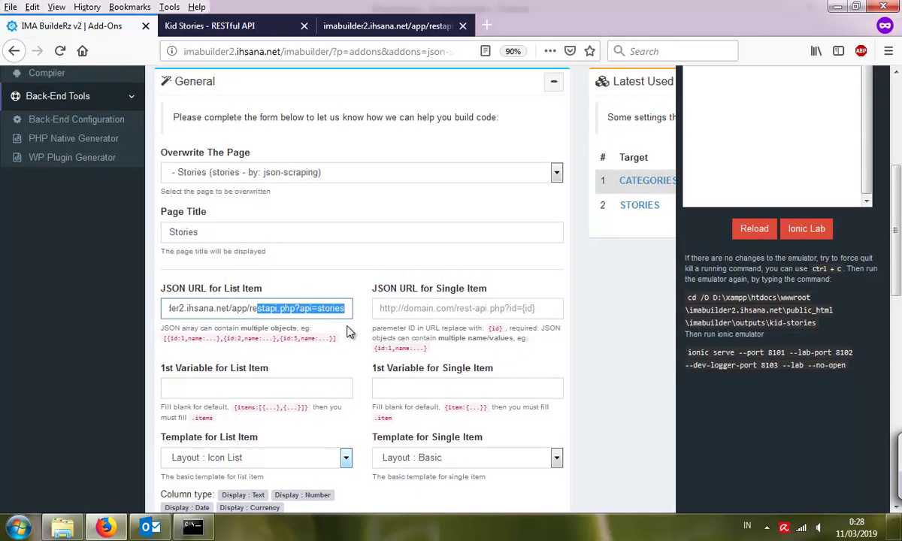
pyautogui.click(342, 322)
pyautogui.click(416, 308)
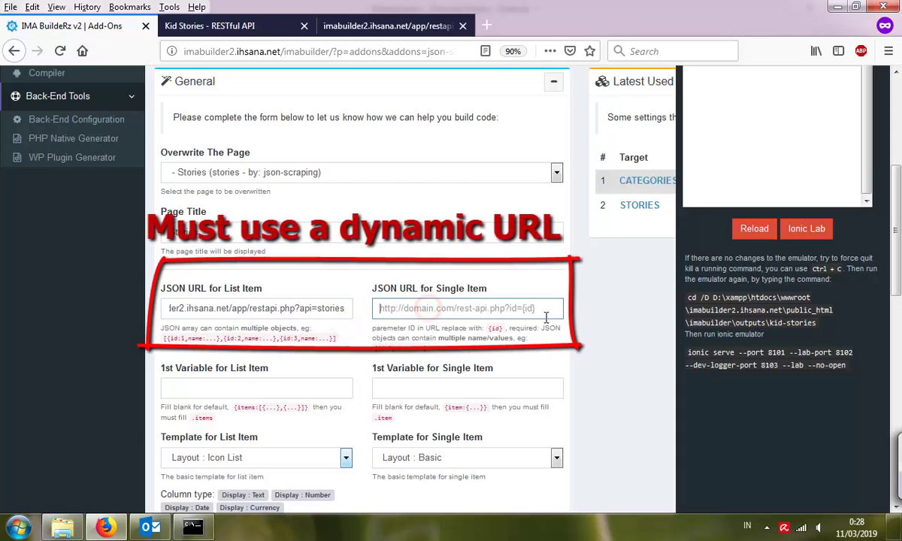
pyautogui.moveTo(379, 328); pyautogui.dragTo(467, 328)
pyautogui.click(495, 329)
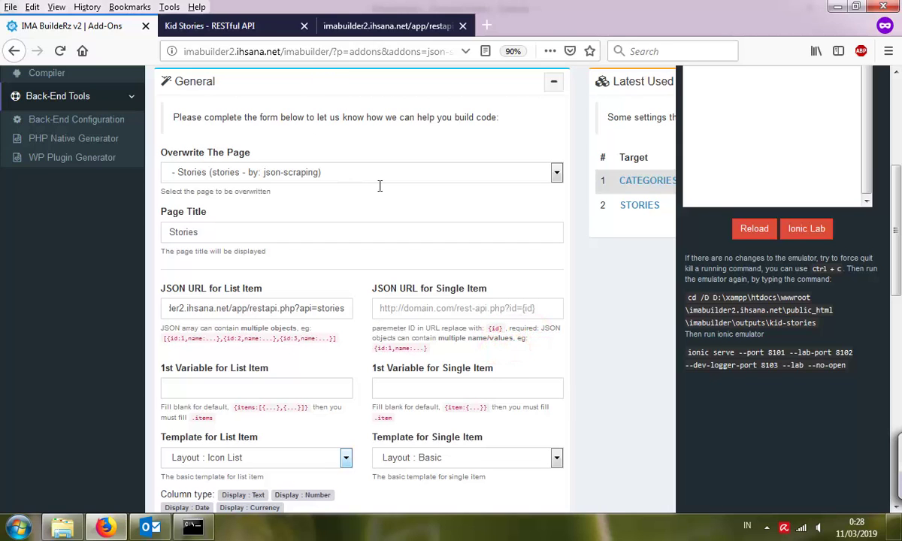
# Examine the stories_id values of the story records in the stories API's JSON output.
pyautogui.click(364, 25)
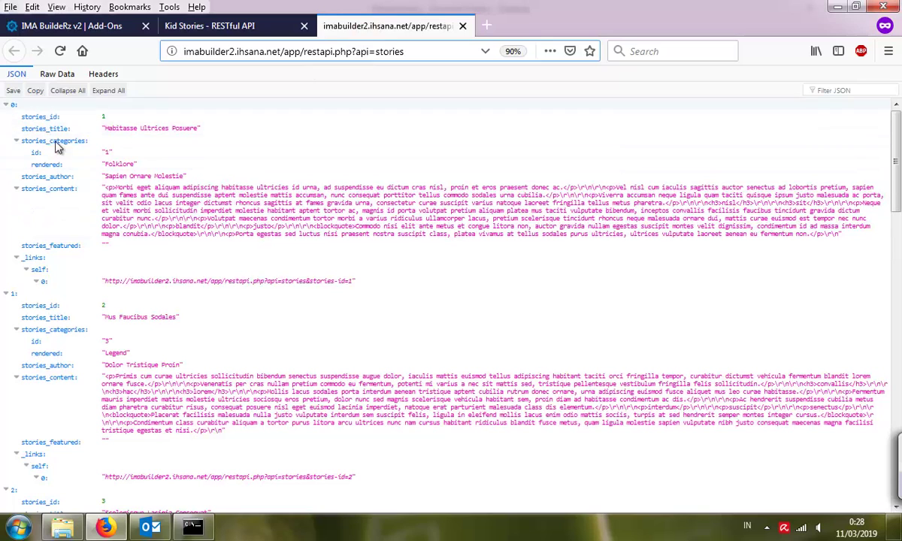
pyautogui.click(106, 129)
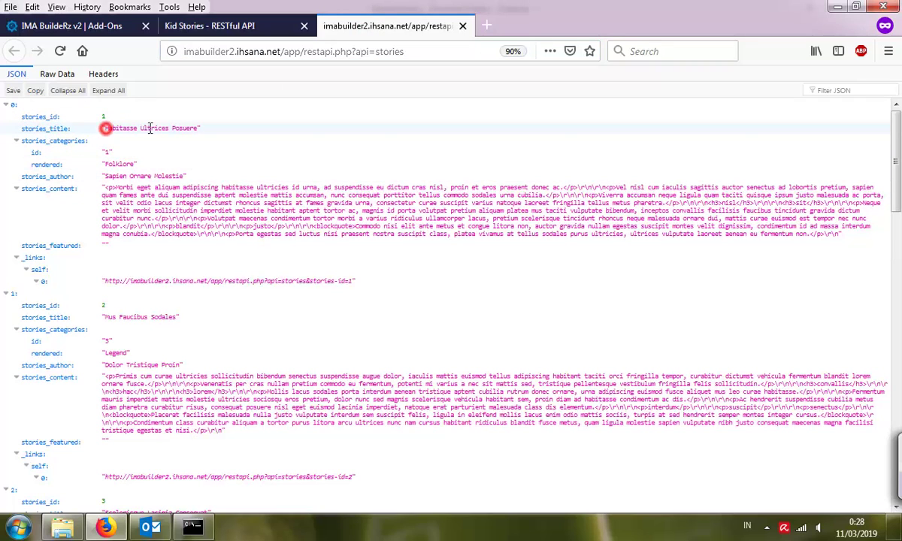
pyautogui.click(104, 116)
pyautogui.click(104, 305)
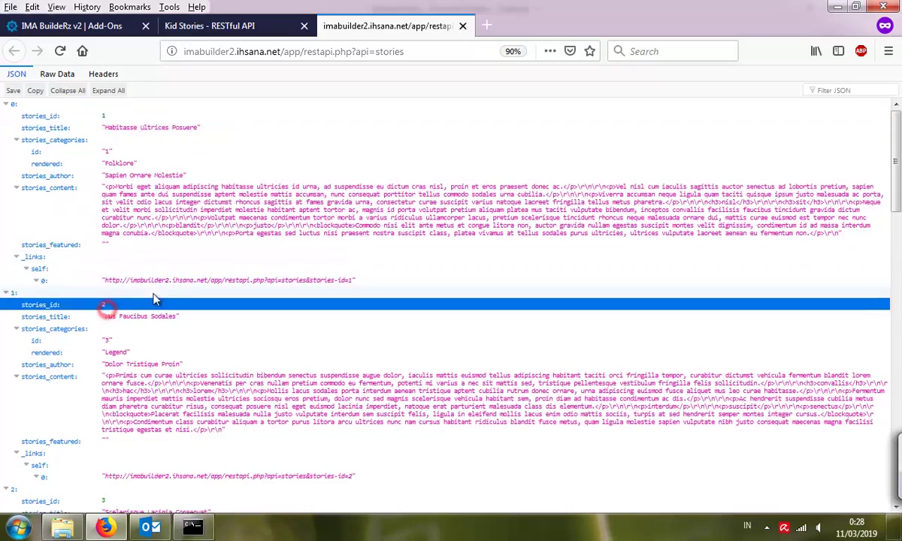
pyautogui.scroll(-4, 106, 241)
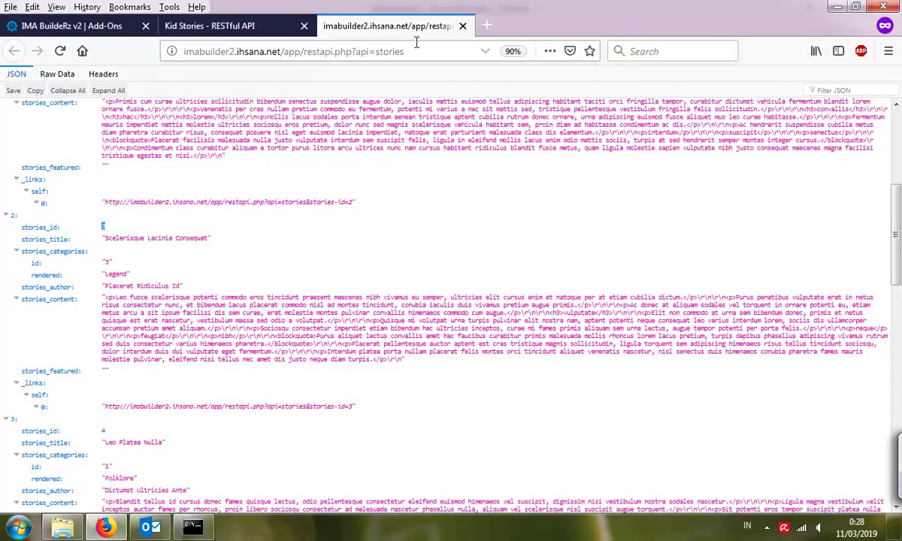
pyautogui.scroll(2, 140, 215)
pyautogui.scroll(2, 150, 223)
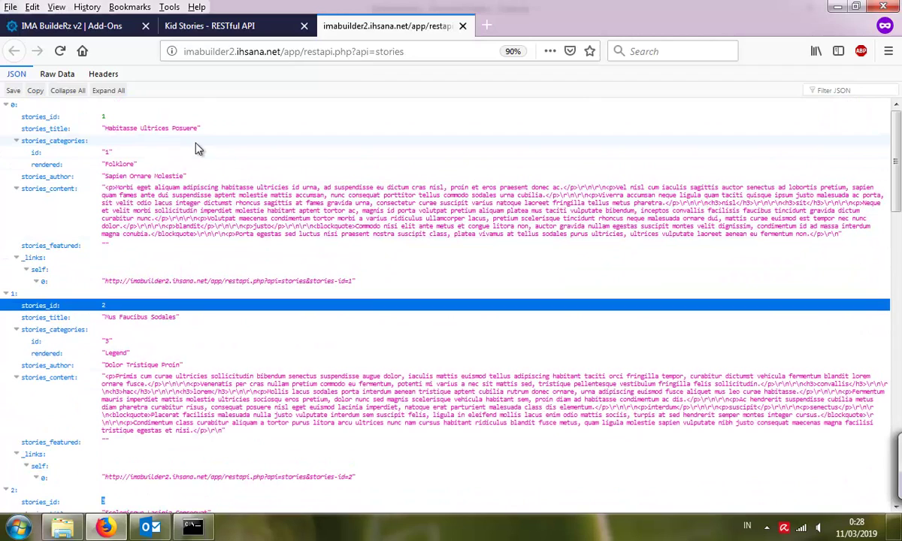
pyautogui.moveTo(60, 118)
pyautogui.mouseDown()
pyautogui.moveTo(22, 117)
pyautogui.moveTo(62, 119)
pyautogui.mouseUp()
pyautogui.click(57, 122)
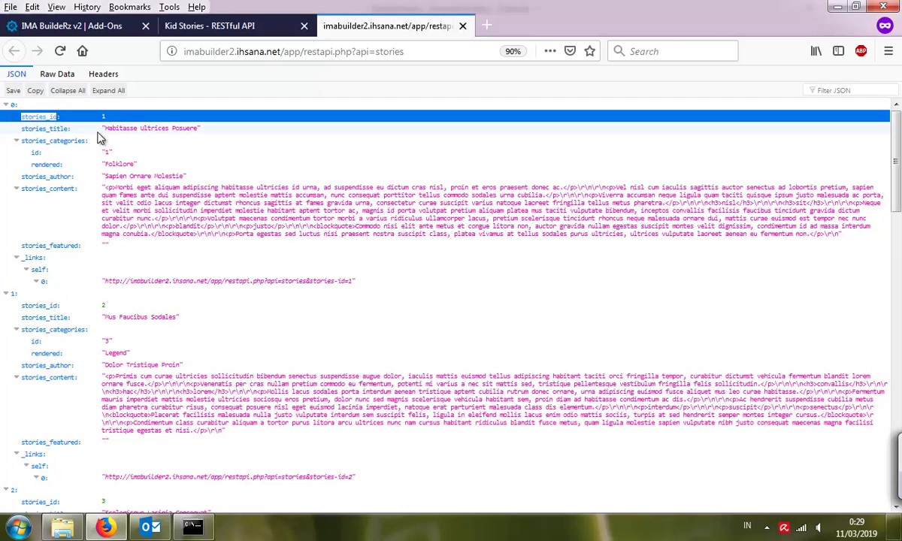
pyautogui.click(430, 55)
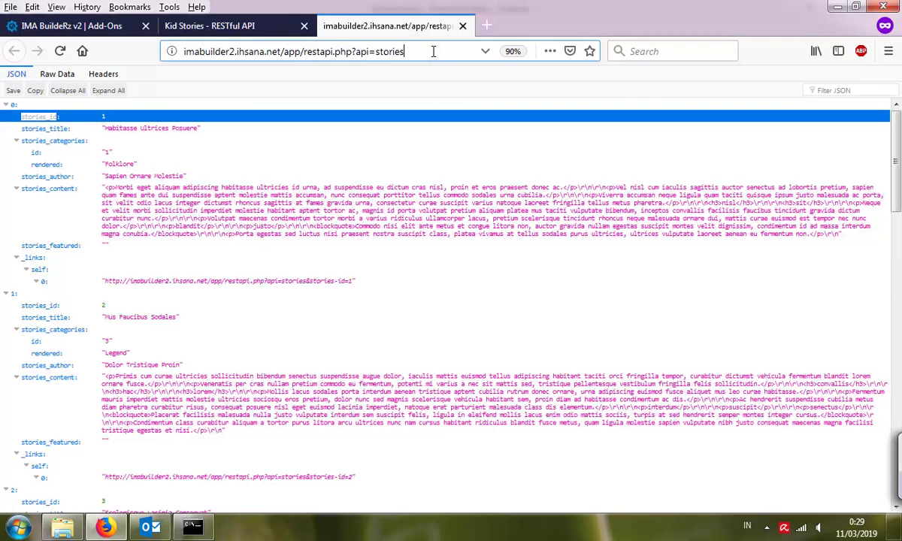
pyautogui.click(398, 141)
pyautogui.click(277, 118)
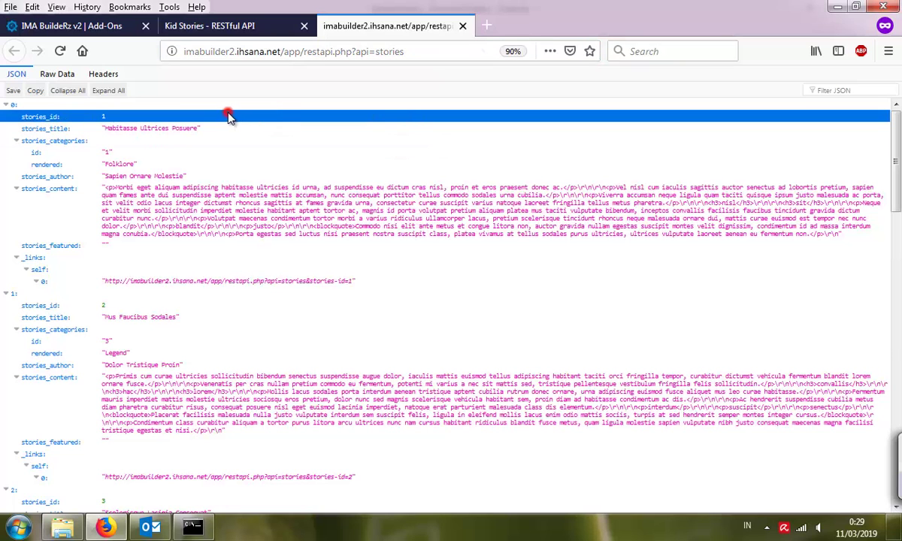
# Copy the stories-id parameter name from the stories parameter table in the Kid Stories RESTful API documentation.
pyautogui.click(214, 26)
pyautogui.scroll(-5, 226, 181)
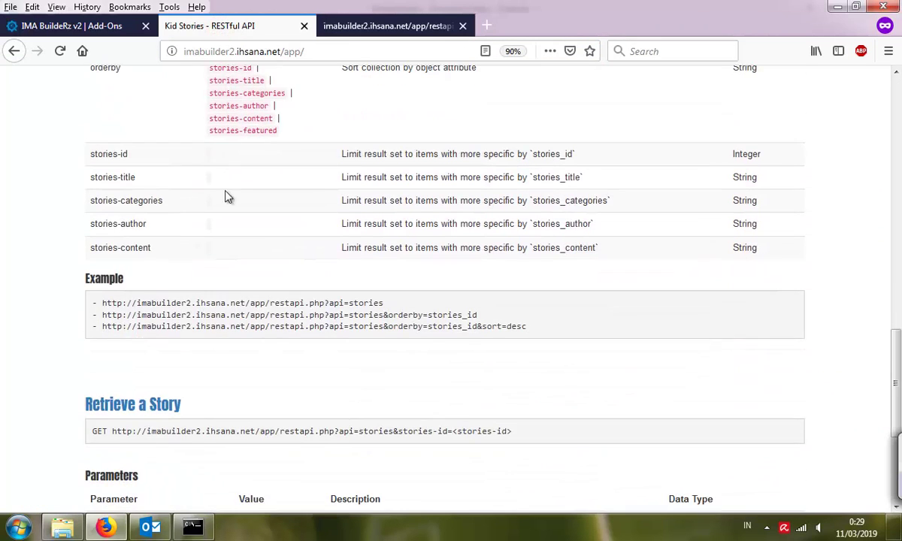
pyautogui.scroll(2, 238, 171)
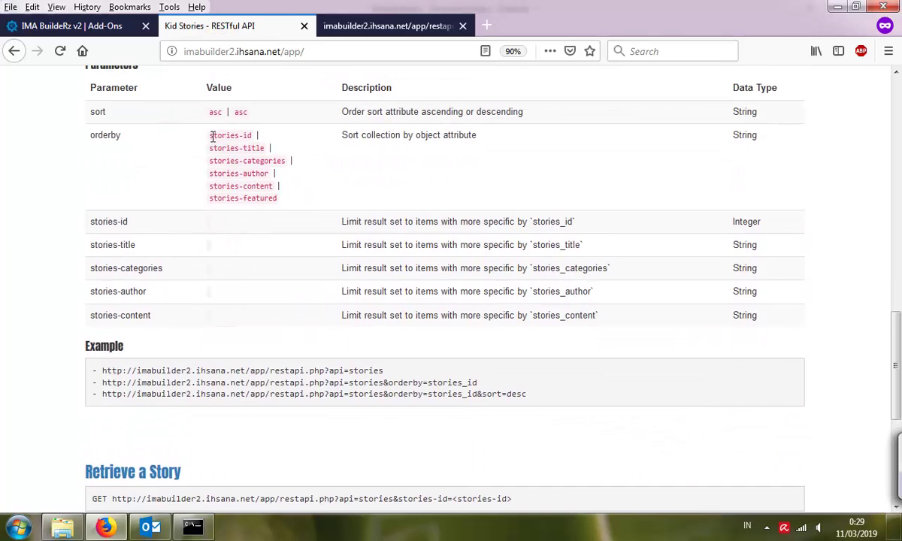
pyautogui.moveTo(137, 225); pyautogui.dragTo(89, 226)
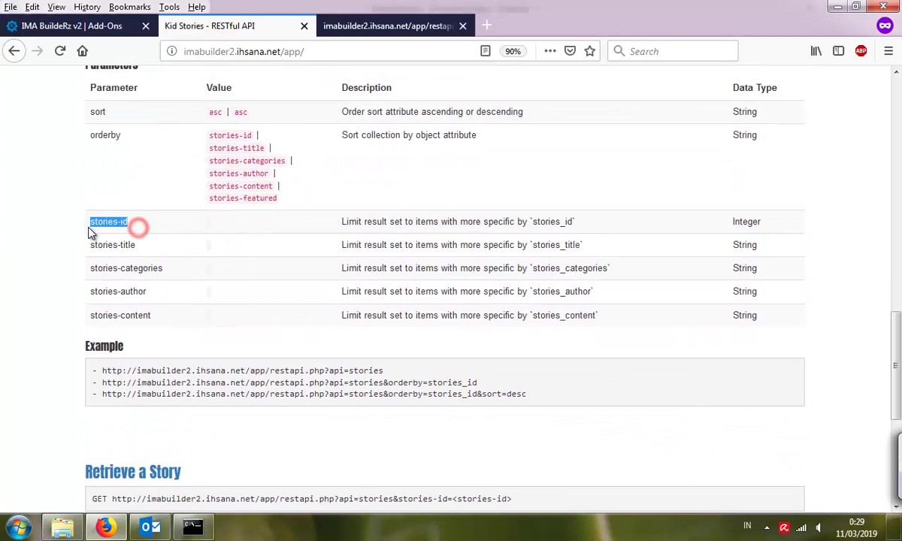
pyautogui.rightClick(133, 234)
pyautogui.click(141, 239)
# Append &stories-id=1 to the stories API address and load the JSON of that single story.
pyautogui.click(366, 26)
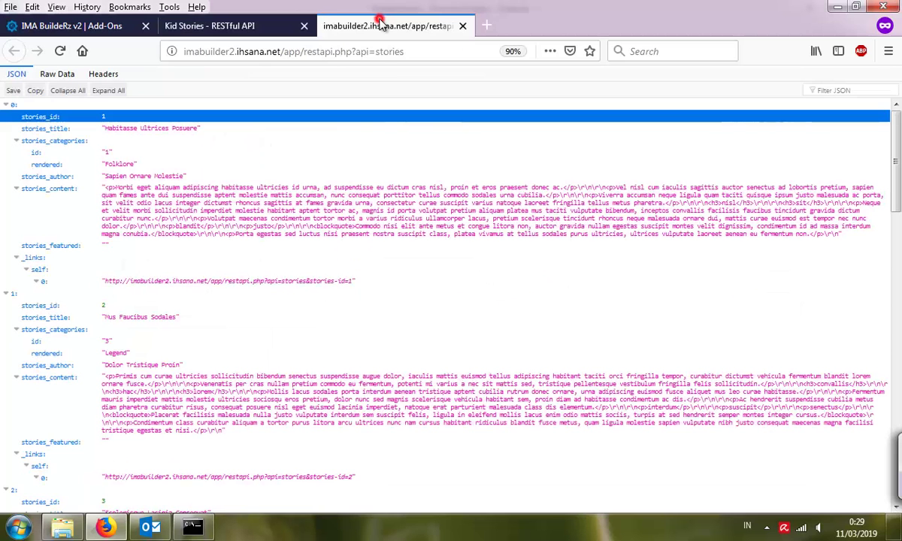
pyautogui.click(454, 51)
pyautogui.write('&')
pyautogui.hotkey('ctrl', 'v')
pyautogui.write('=1')
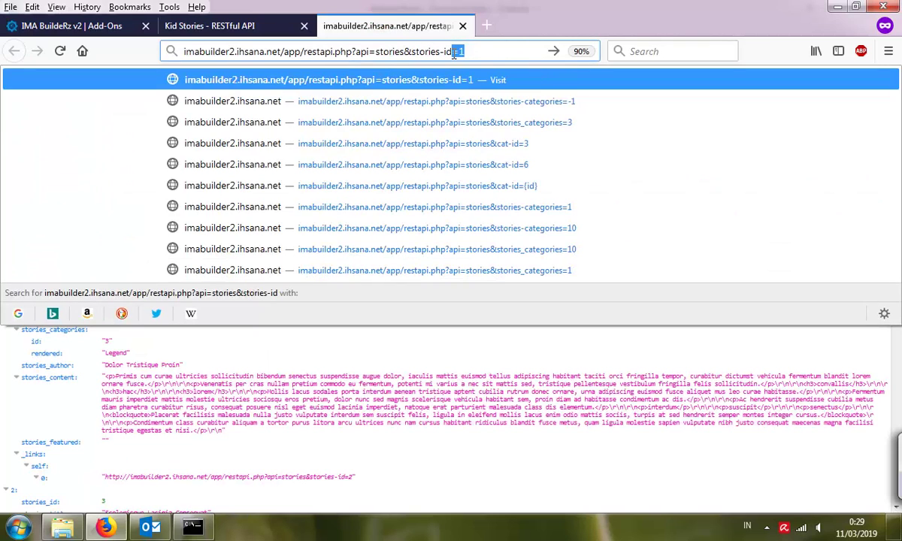
pyautogui.press('Return')
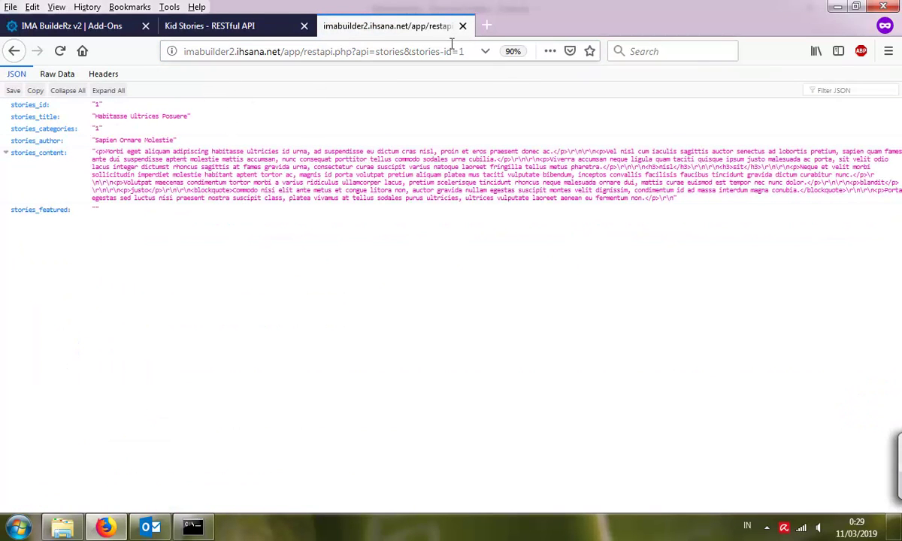
# Set stories-id to 4 in the API address, load that story and copy the full address.
pyautogui.doubleClick(460, 51)
pyautogui.write('4')
pyautogui.press('Return')
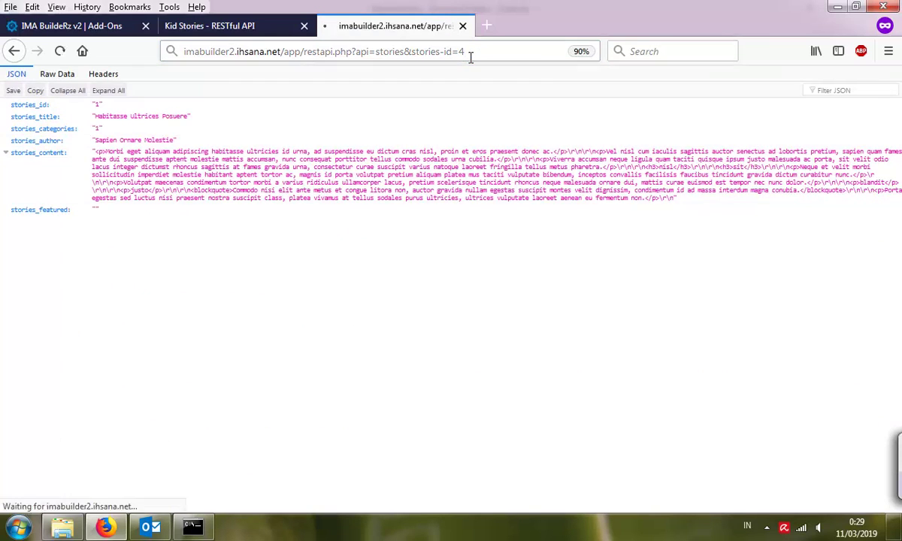
pyautogui.click(415, 57)
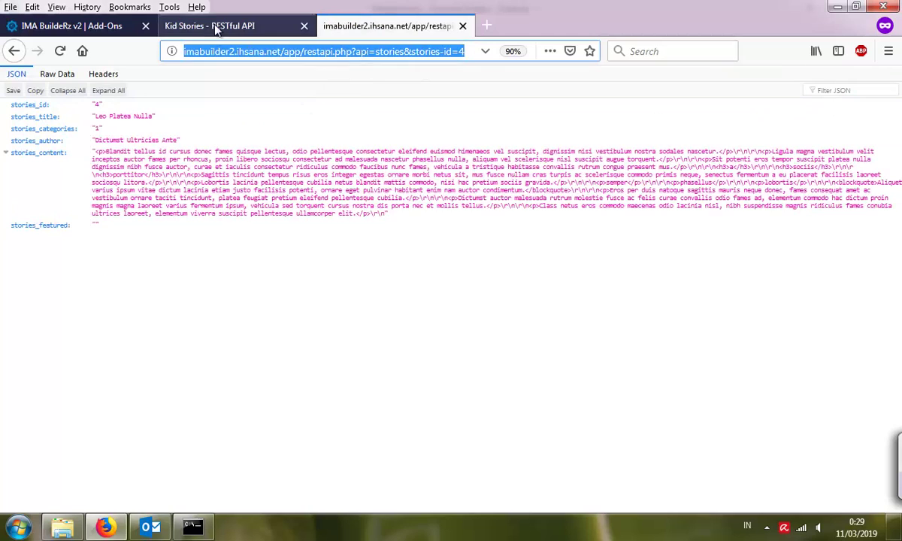
# Paste the copied address as the JSON URL for Single Item and replace its story number with {id}.
pyautogui.click(246, 25)
pyautogui.click(100, 25)
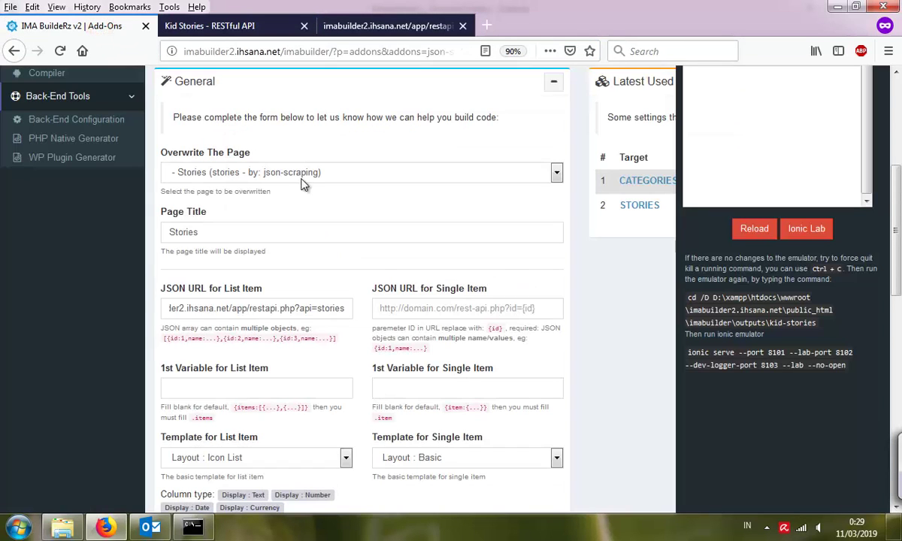
pyautogui.click(439, 313)
pyautogui.hotkey('ctrl', 'v')
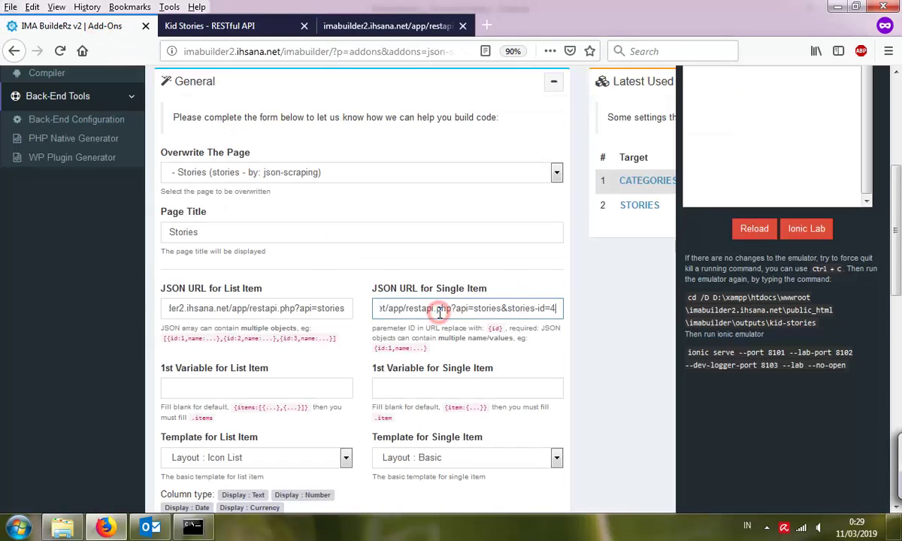
pyautogui.press('BackSpace')
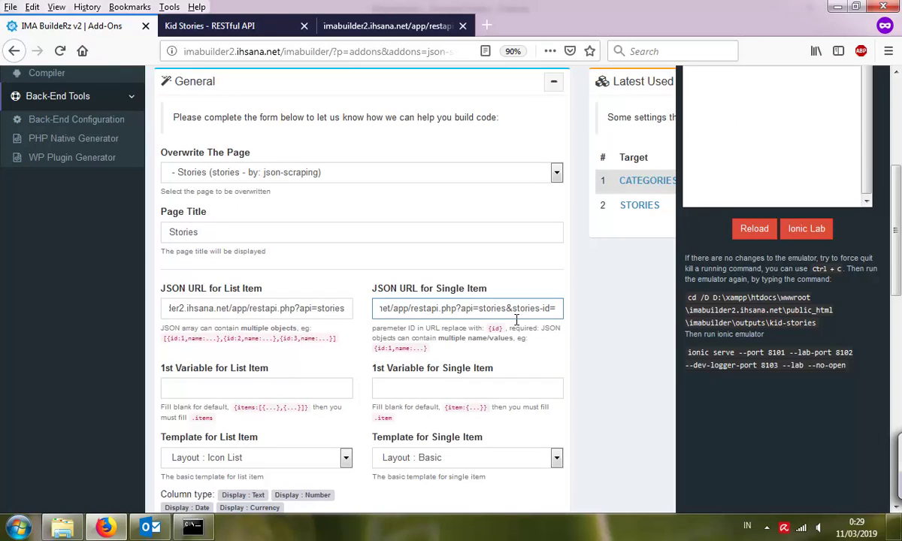
pyautogui.write('{}')
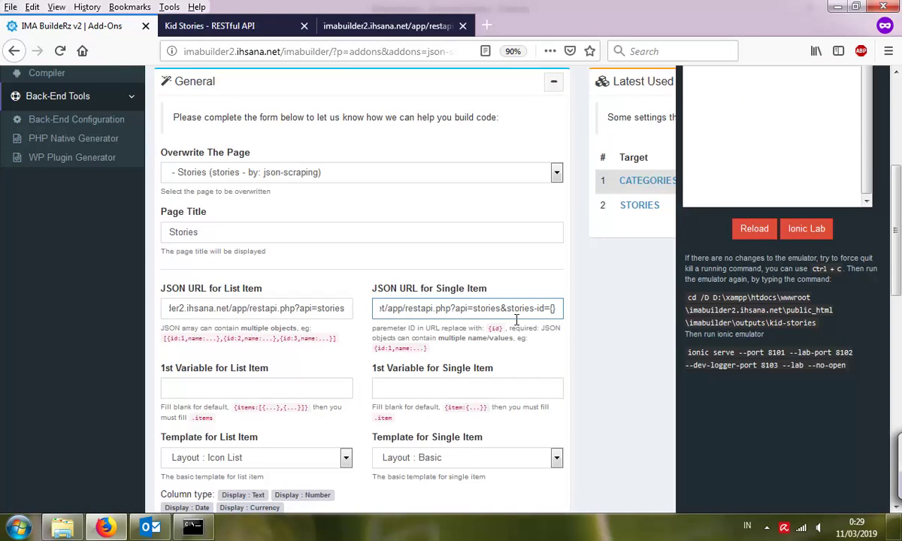
pyautogui.write('id')
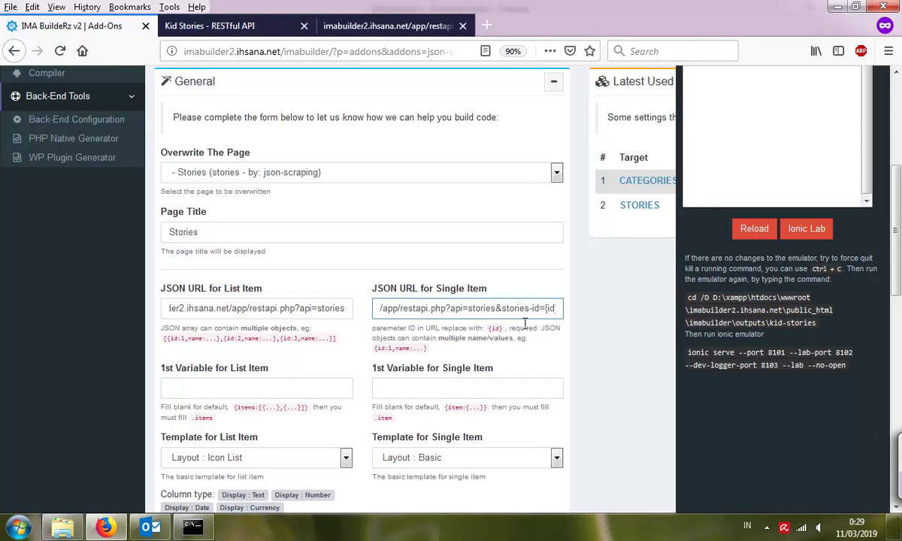
pyautogui.moveTo(543, 308); pyautogui.dragTo(584, 310)
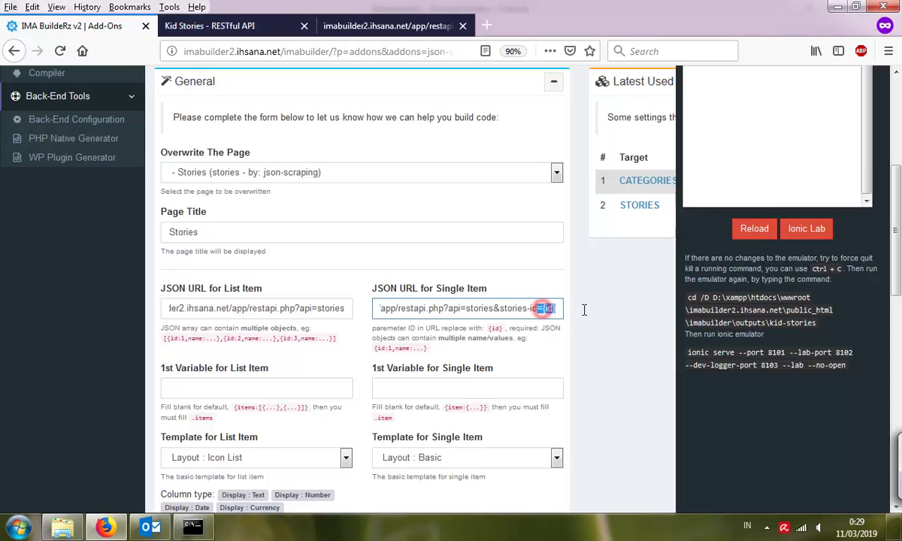
pyautogui.click(553, 322)
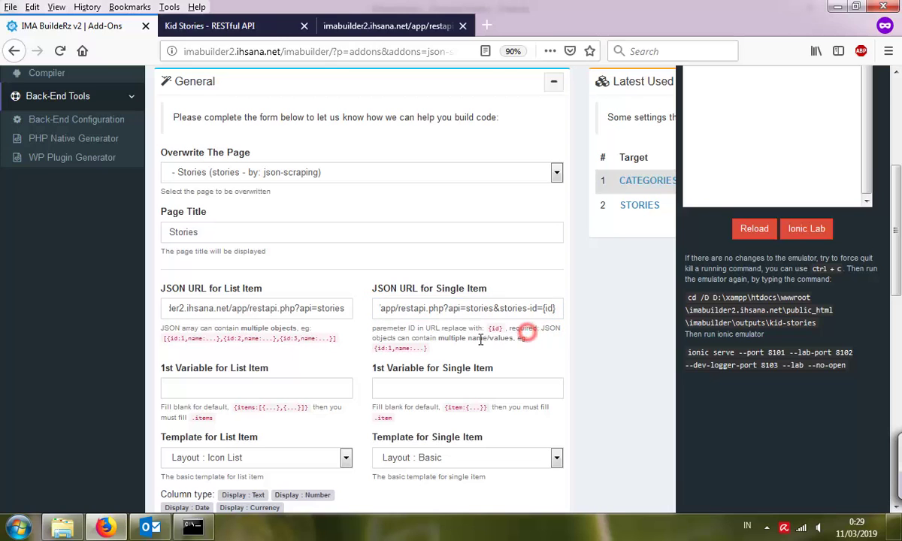
# Save the changes to the Stories page and check the end of the JSON URL for Single Item.
pyautogui.scroll(-6, 392, 332)
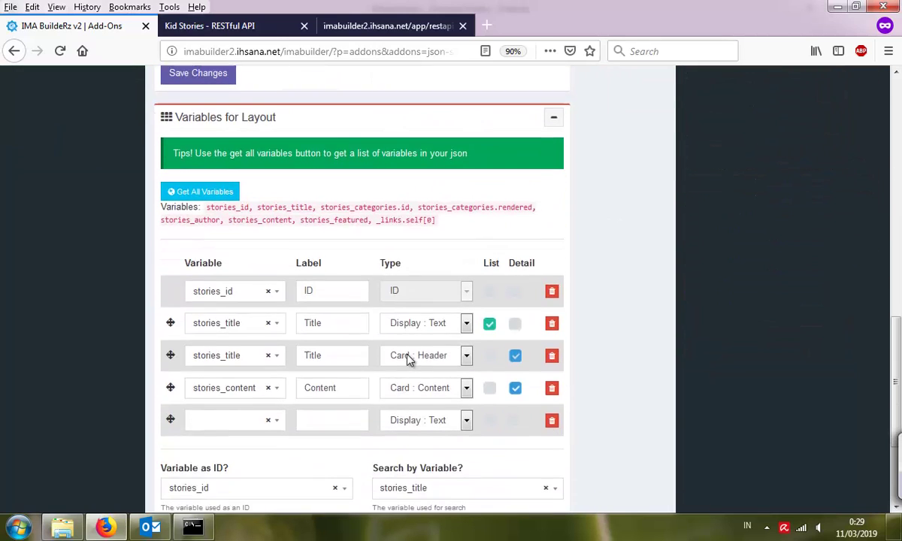
pyautogui.scroll(2, 406, 354)
pyautogui.click(199, 210)
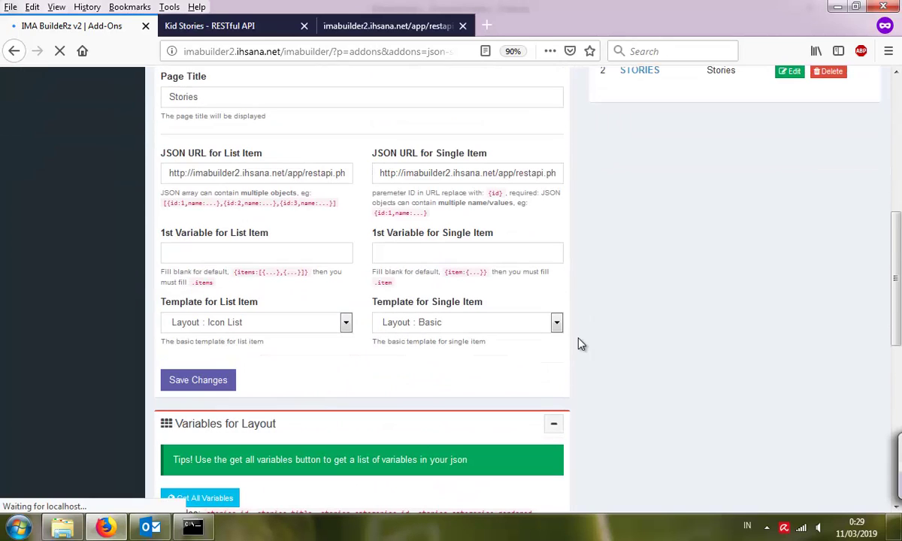
pyautogui.moveTo(559, 178); pyautogui.dragTo(639, 193)
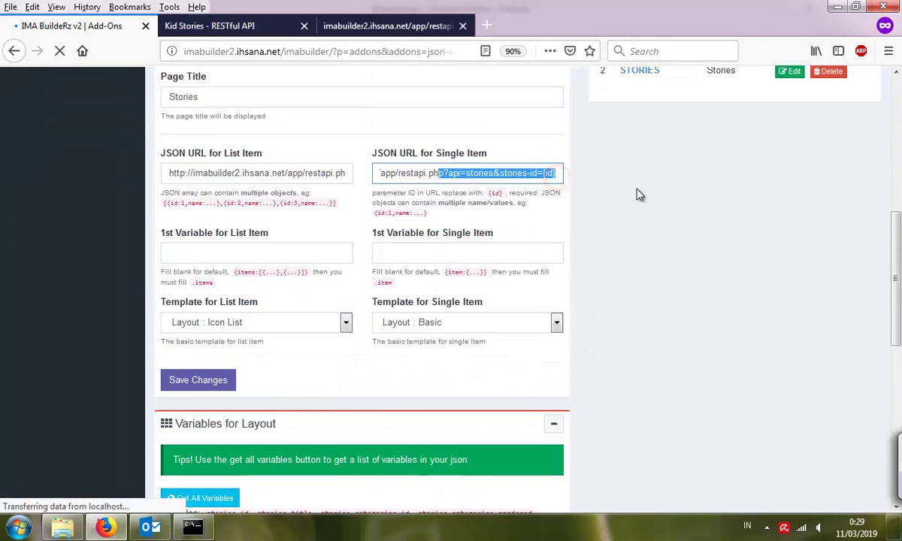
pyautogui.click(594, 211)
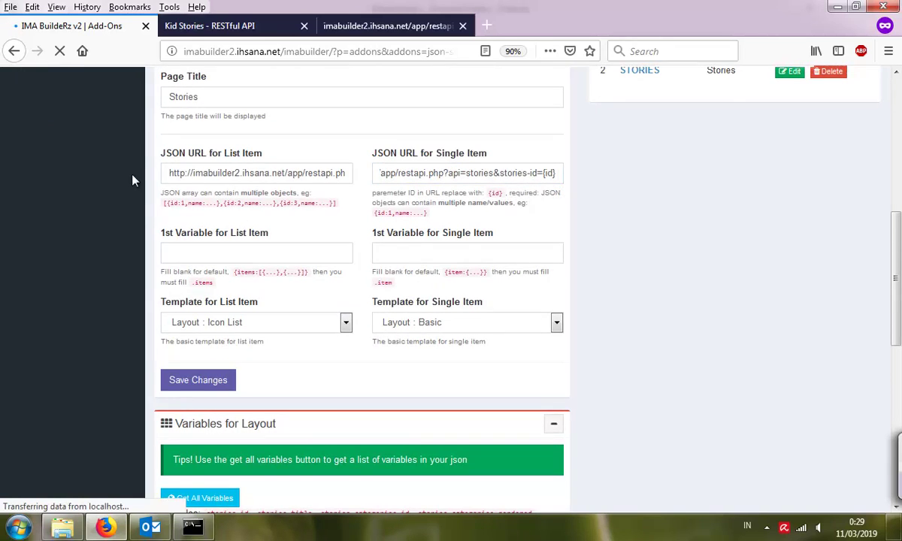
# Remove &stories-id=4 from the API address and load the JSON of the complete stories list.
pyautogui.scroll(-6, 292, 284)
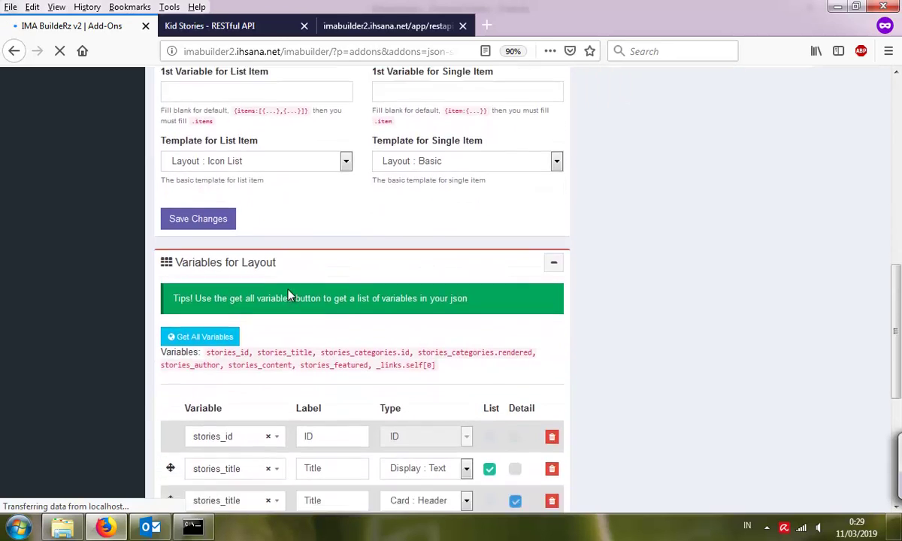
pyautogui.scroll(3, 292, 296)
pyautogui.scroll(6, 292, 296)
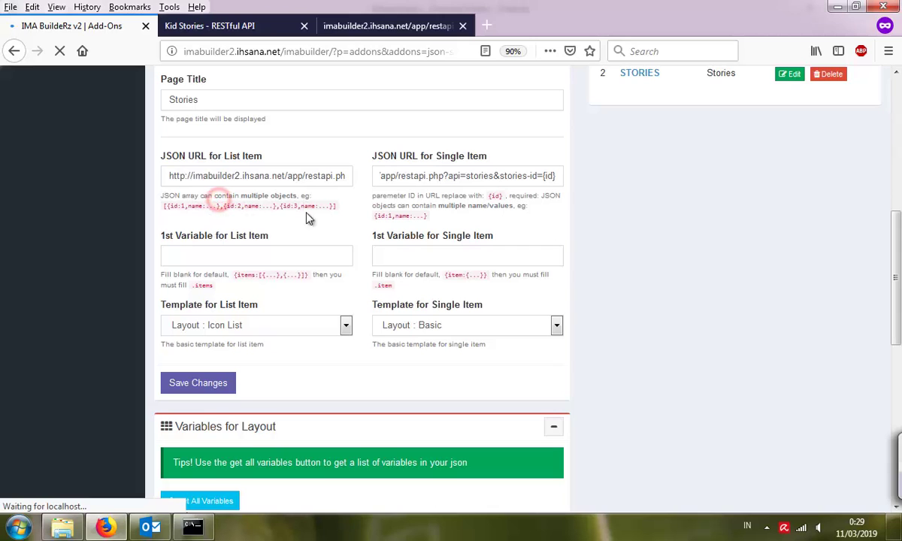
pyautogui.click(352, 27)
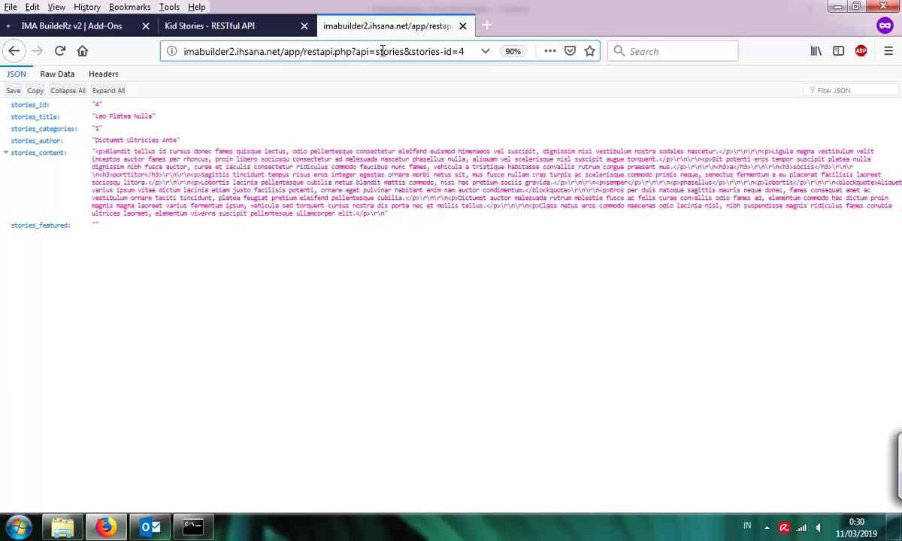
pyautogui.moveTo(406, 51); pyautogui.dragTo(474, 52)
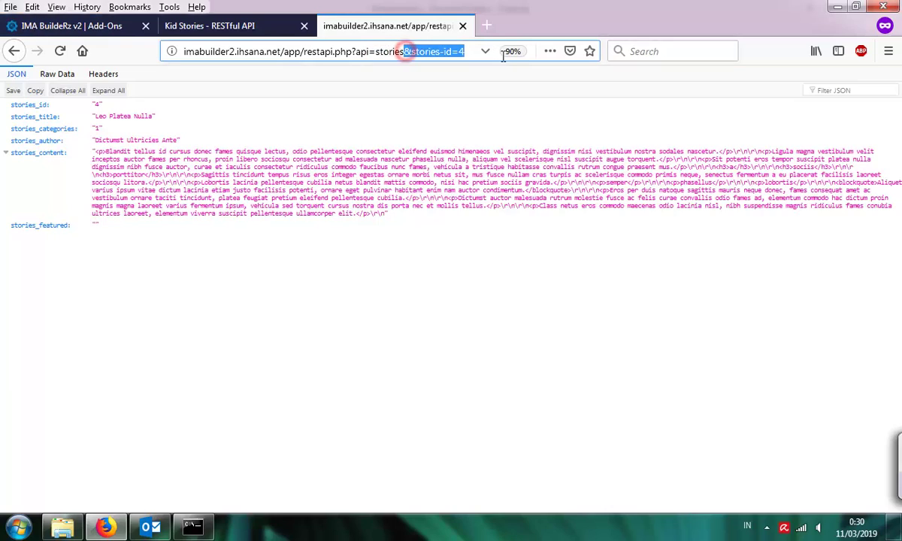
pyautogui.press('BackSpace')
pyautogui.press('Return')
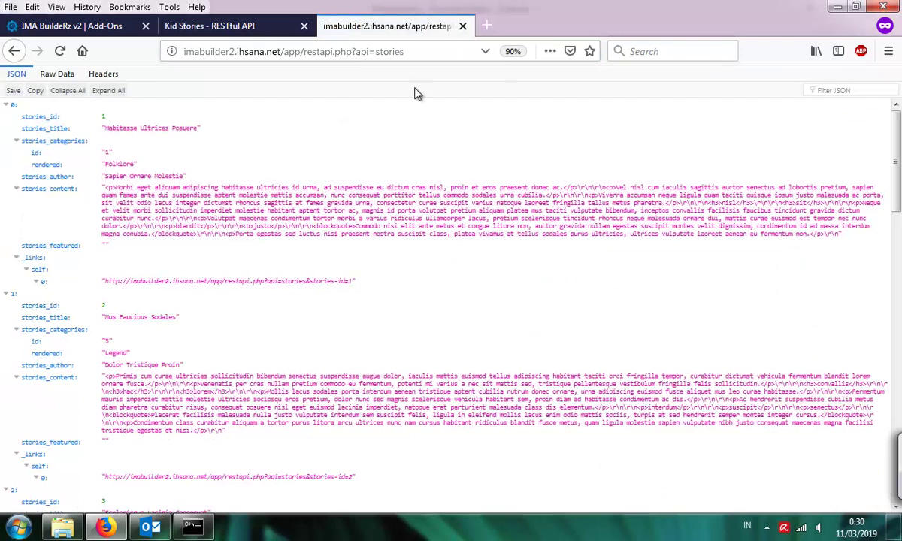
pyautogui.click(84, 143)
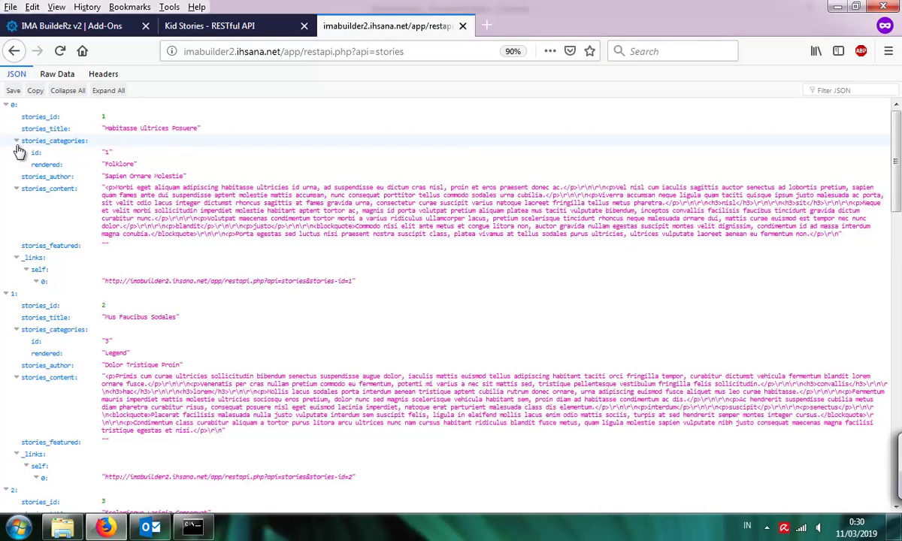
# Copy the stories-categories parameter name from the parameter table in the Kid Stories RESTful API documentation.
pyautogui.click(206, 26)
pyautogui.scroll(-2, 142, 241)
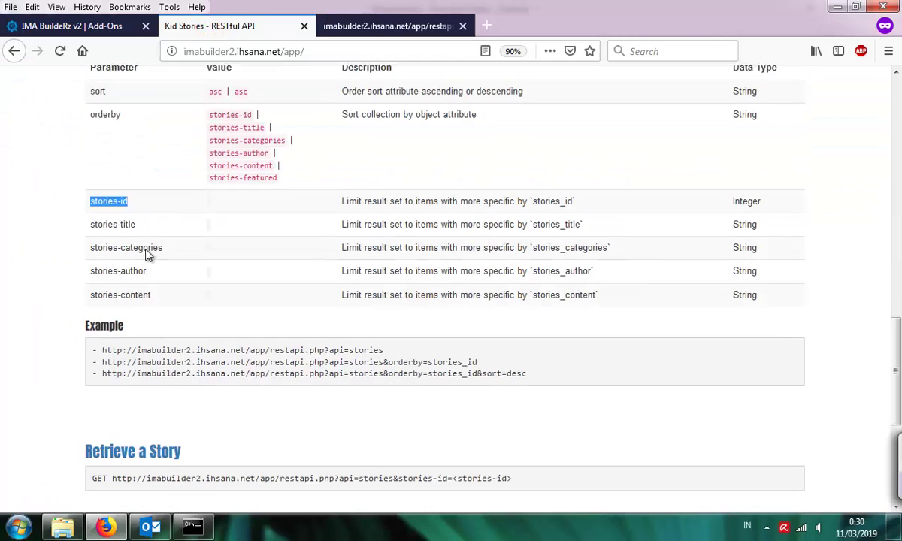
pyautogui.click(91, 201)
pyautogui.moveTo(118, 201); pyautogui.dragTo(171, 208)
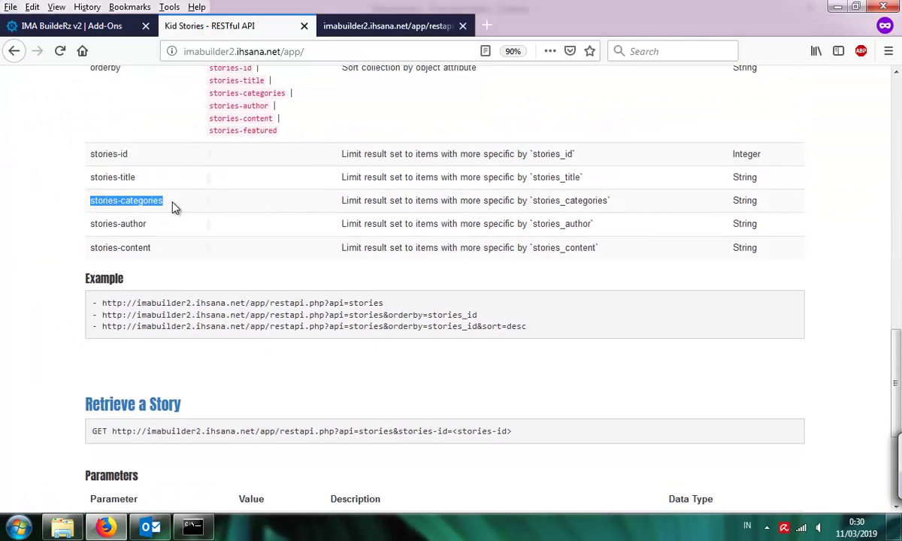
pyautogui.rightClick(172, 208)
pyautogui.click(194, 212)
# Append &stories-categories=1 to the stories API address and load the JSON of that category.
pyautogui.click(383, 28)
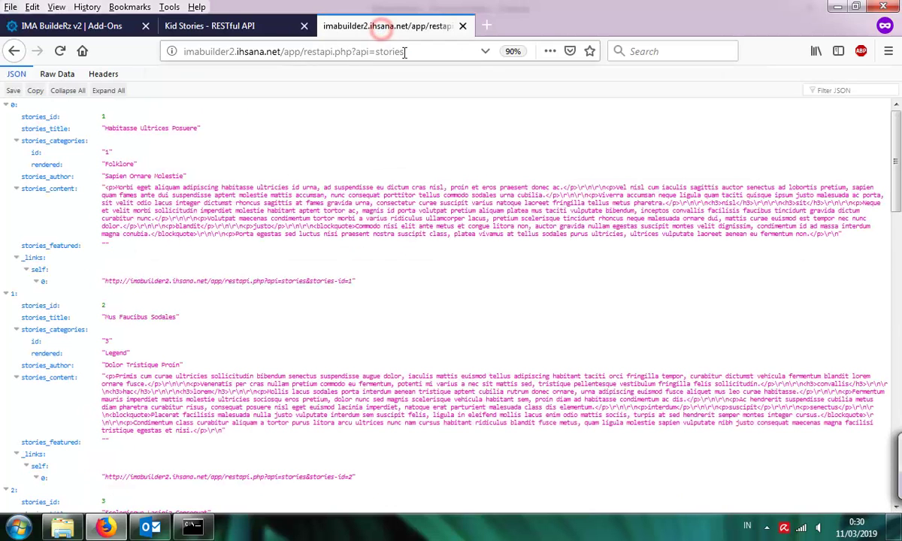
pyautogui.click(404, 51)
pyautogui.click(435, 52)
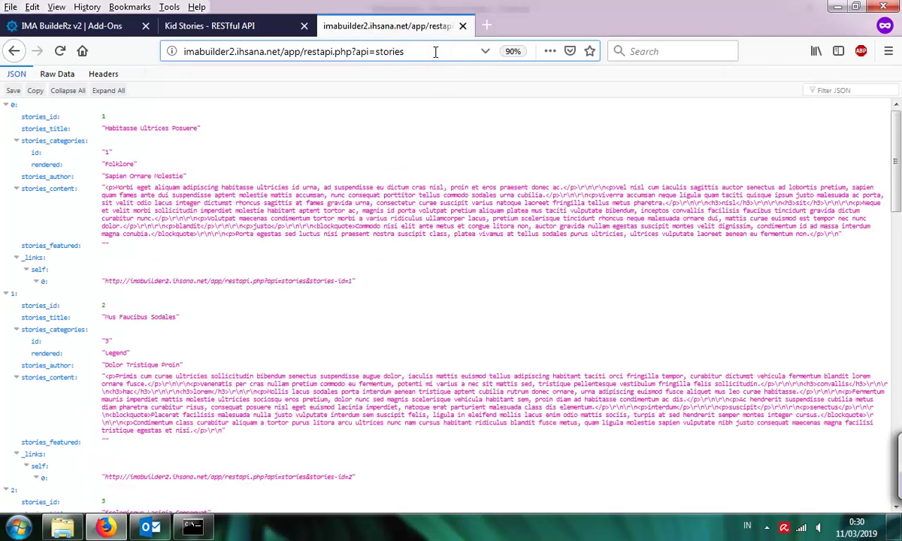
pyautogui.write('^ &')
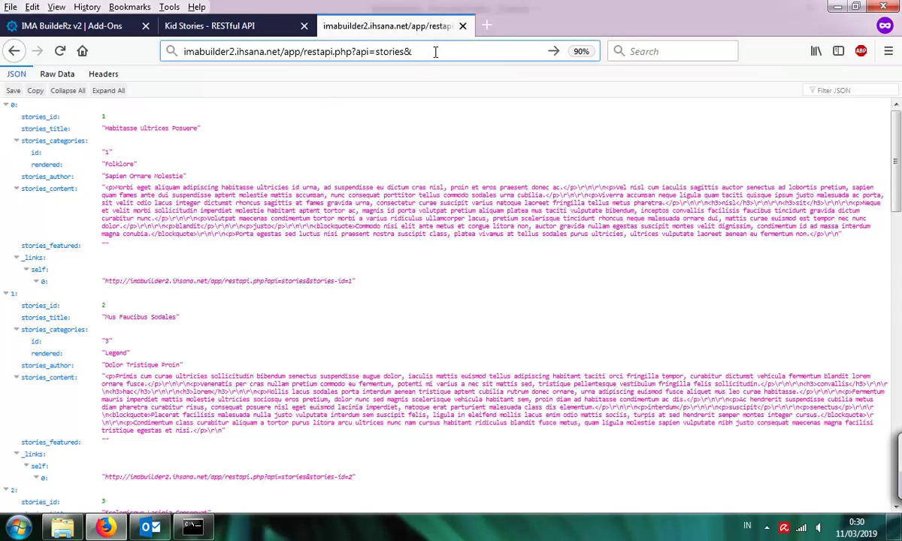
pyautogui.hotkey('ctrl', 'v')
pyautogui.press('Delete')
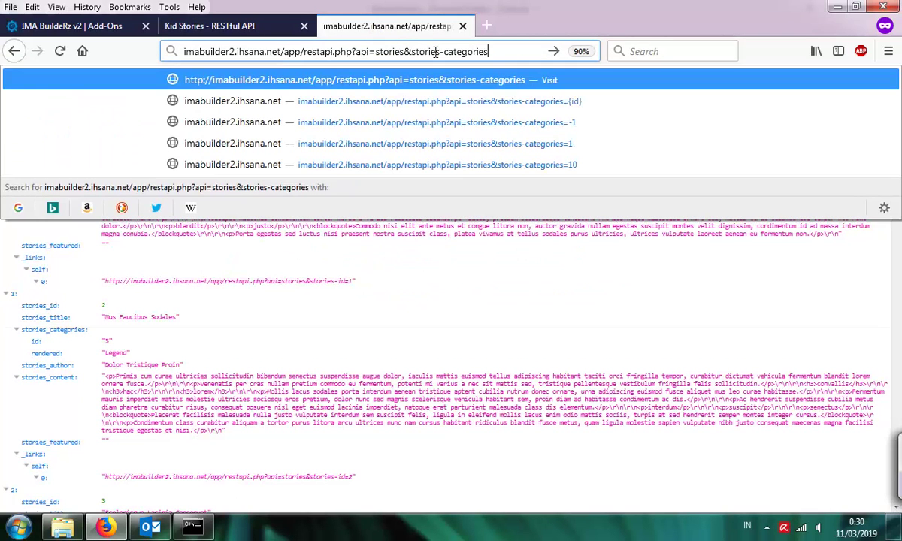
pyautogui.write('=1')
pyautogui.press('Return')
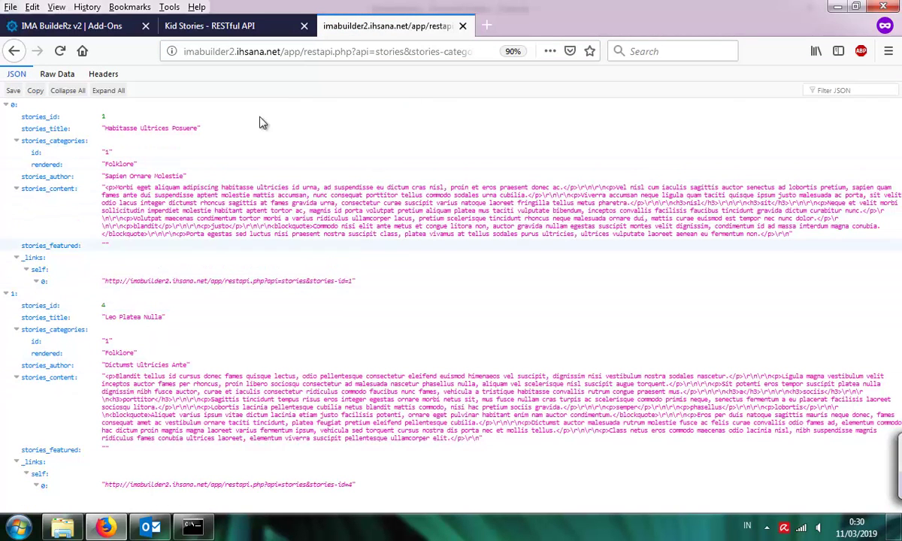
# Set stories-categories to 3 in the API address, load it and look through the stories of that category.
pyautogui.click(463, 51)
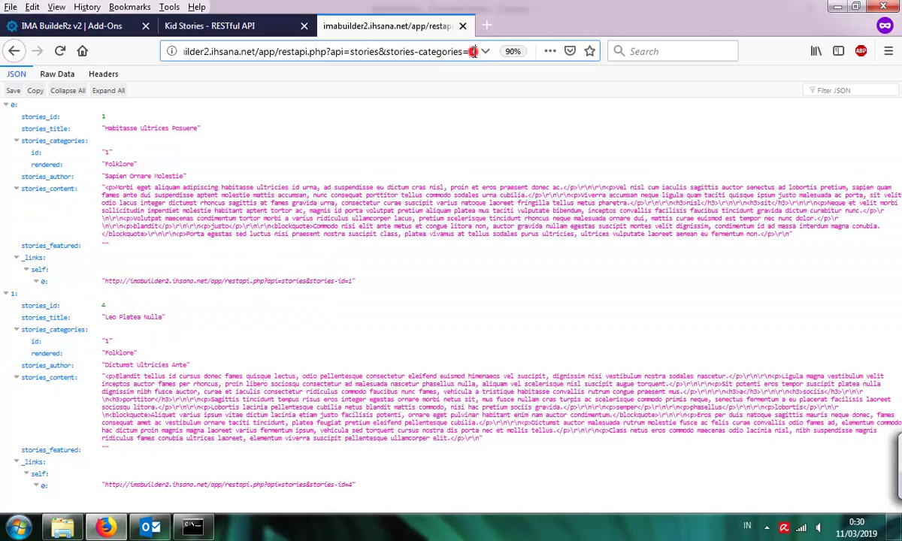
pyautogui.press('BackSpace')
pyautogui.write('3')
pyautogui.press('Return')
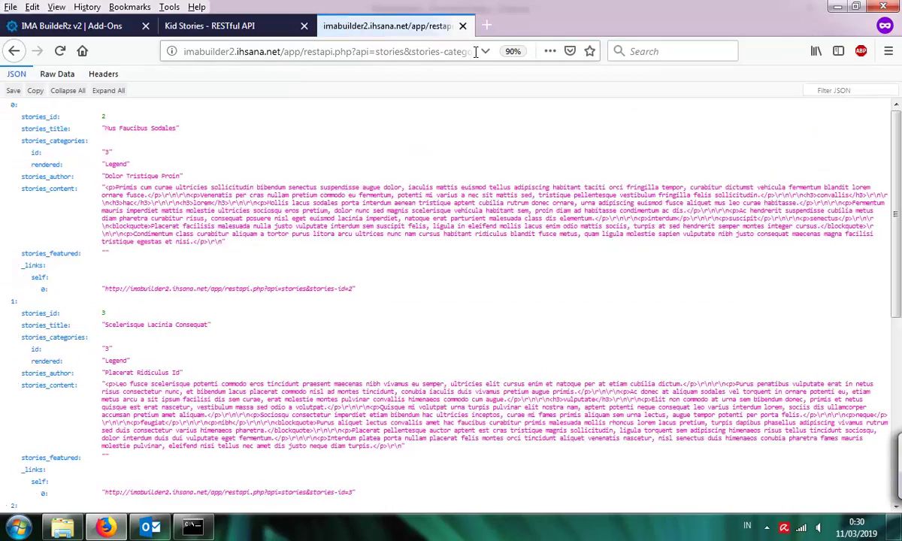
pyautogui.scroll(-2, 421, 201)
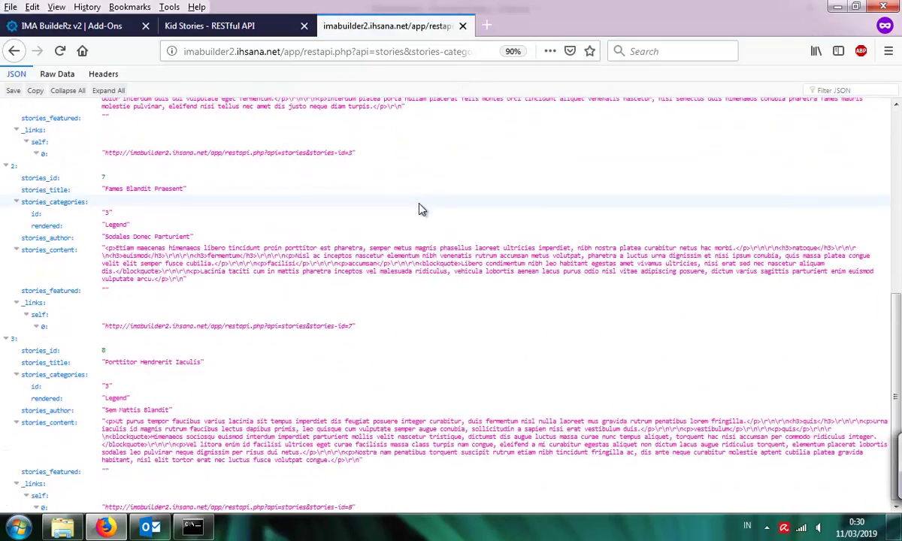
pyautogui.scroll(5, 419, 208)
# Set stories-categories to 2 in the API address and load the stories of that category.
pyautogui.click(446, 51)
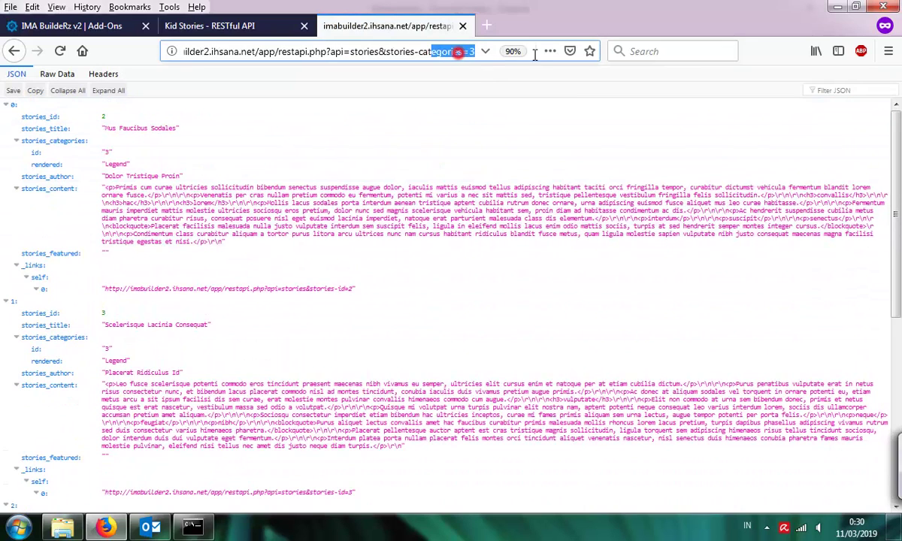
pyautogui.press('BackSpace')
pyautogui.write('2')
pyautogui.press('Return')
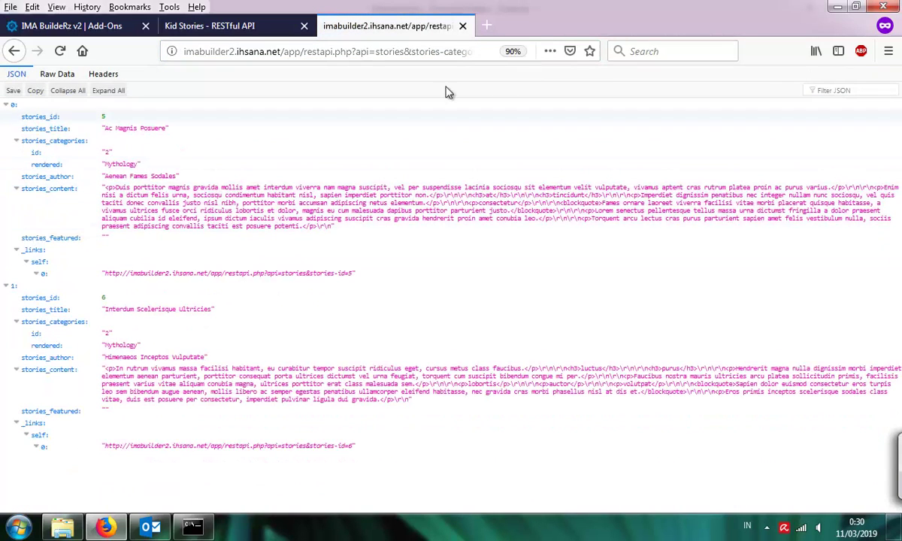
# Try another category number for stories-categories in the API address and load the filtered JSON.
pyautogui.click(456, 51)
pyautogui.press('End')
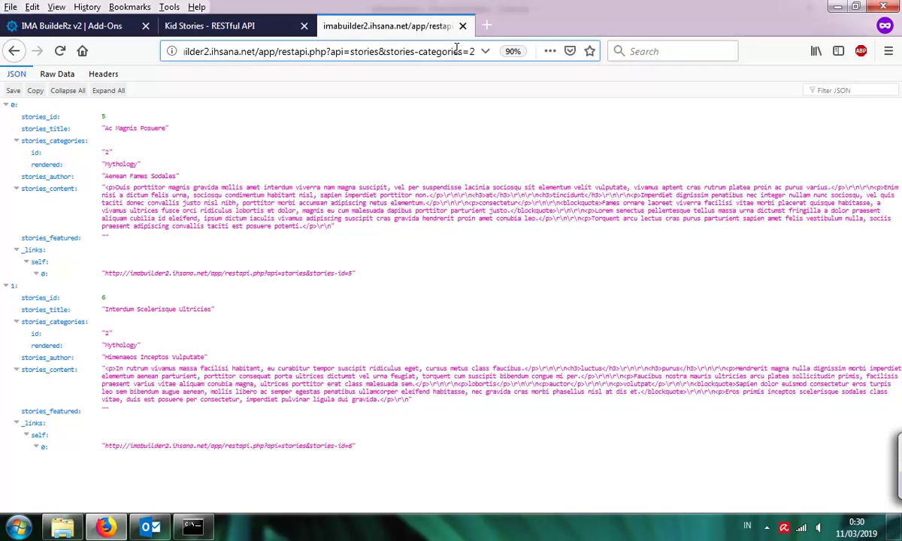
pyautogui.press('BackSpace')
pyautogui.write('3')
pyautogui.press('Return')
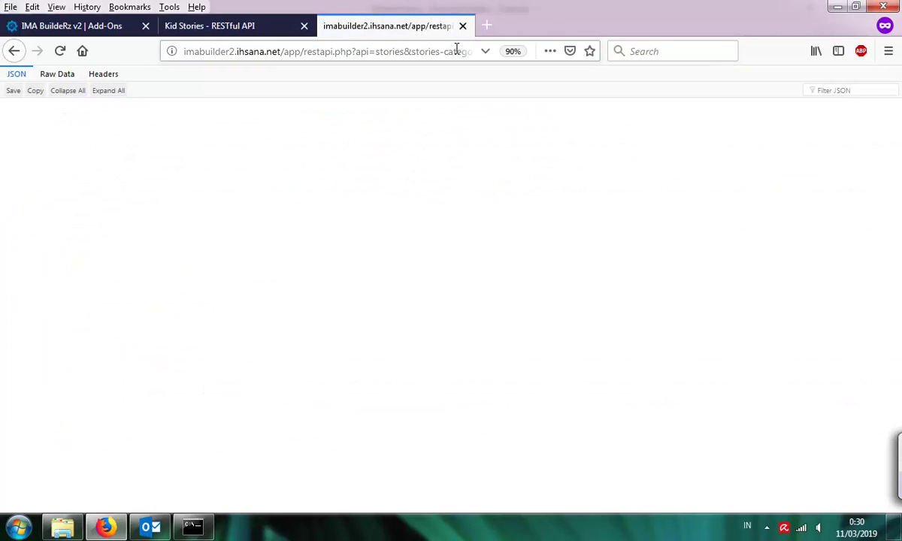
# Set stories-categories to 1 in the API address, load that category and copy the full address.
pyautogui.click(464, 51)
pyautogui.click(446, 51)
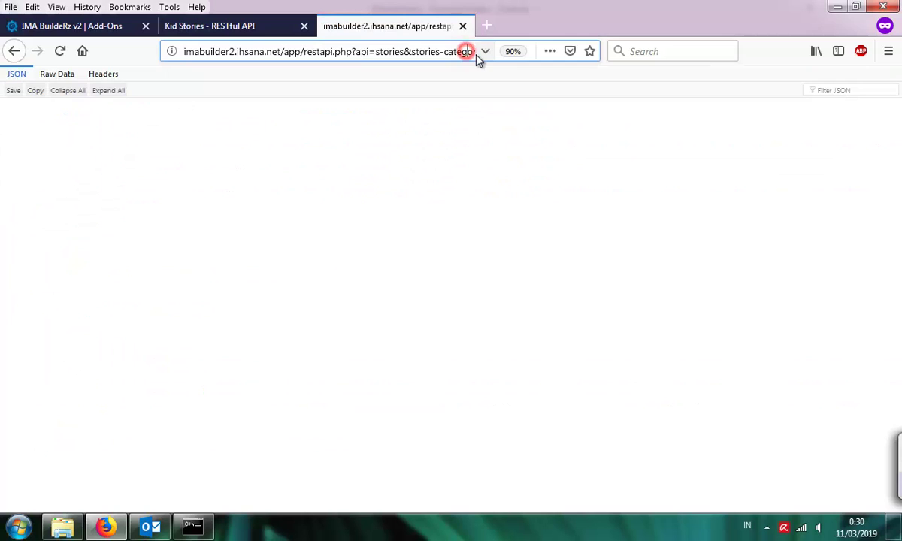
pyautogui.press('End')
pyautogui.press('BackSpace')
pyautogui.write('1')
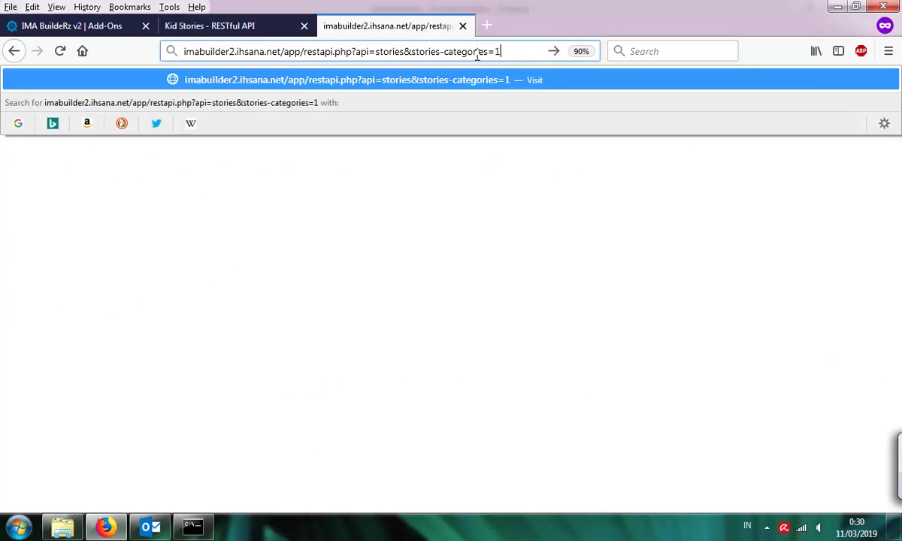
pyautogui.press('Return')
pyautogui.click(395, 51)
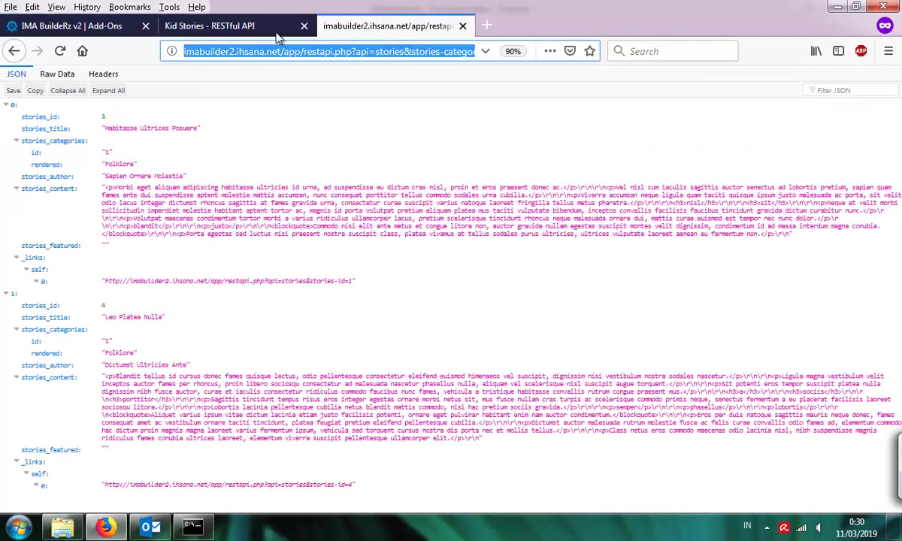
# Replace the Stories page's JSON URL for List Item with the copied category-filtered address.
pyautogui.click(187, 28)
pyautogui.click(117, 26)
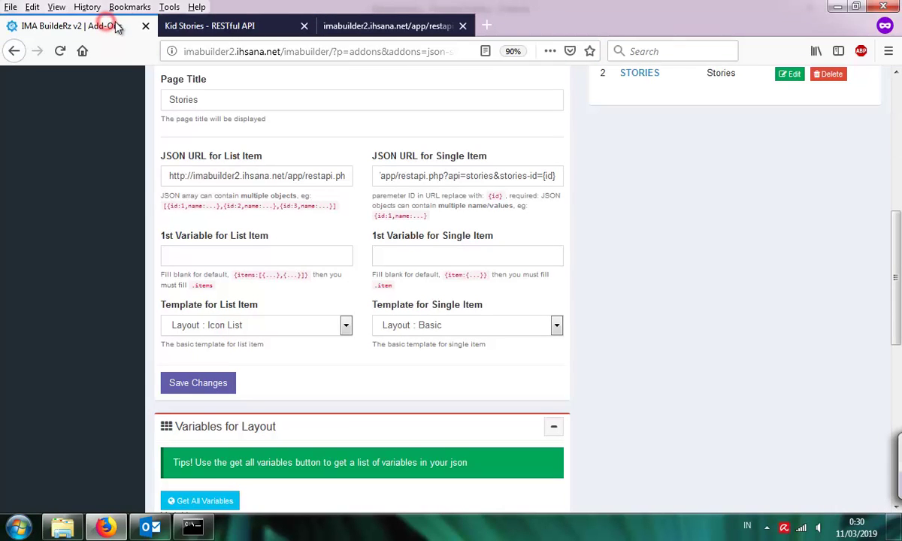
pyautogui.click(233, 178)
pyautogui.hotkey('ctrl', 'a')
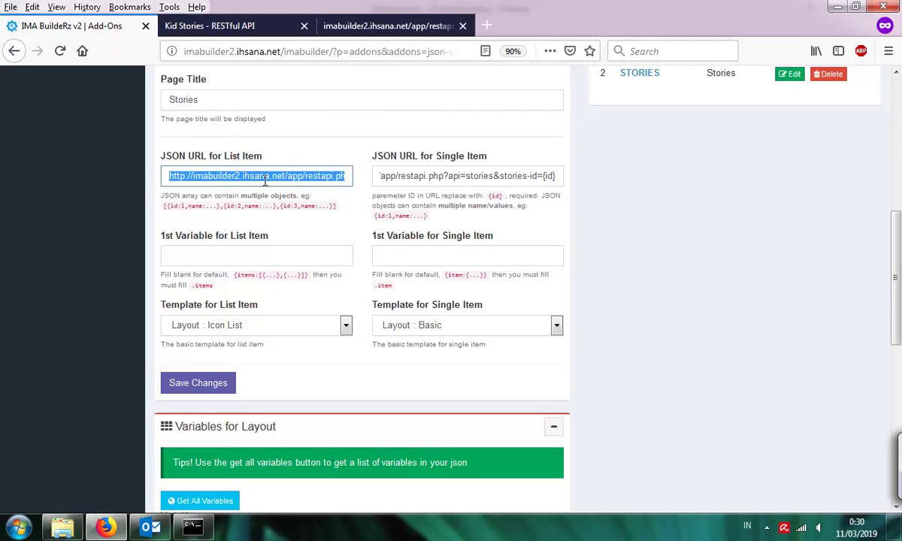
pyautogui.press('BackSpace')
pyautogui.hotkey('ctrl', 'v')
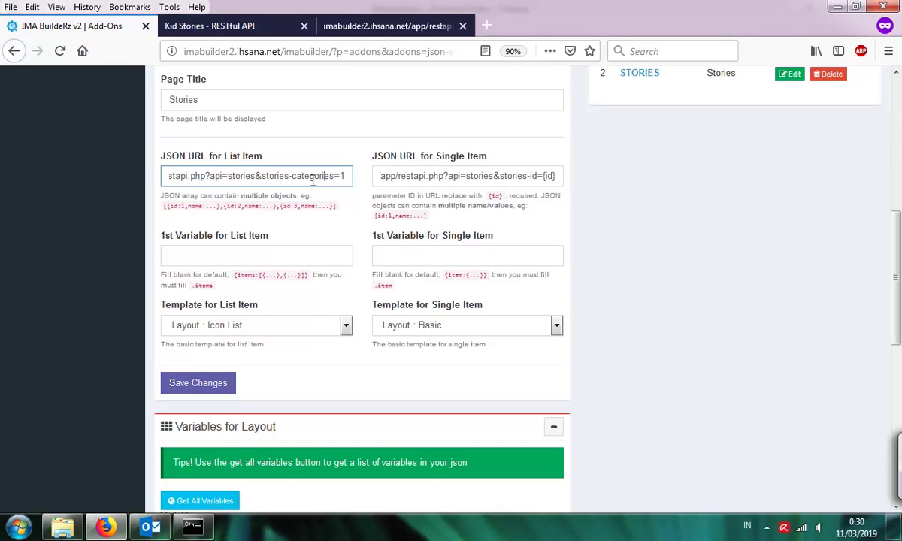
# Replace the category number at the end of the JSON URL for List Item with {id}.
pyautogui.doubleClick(313, 177)
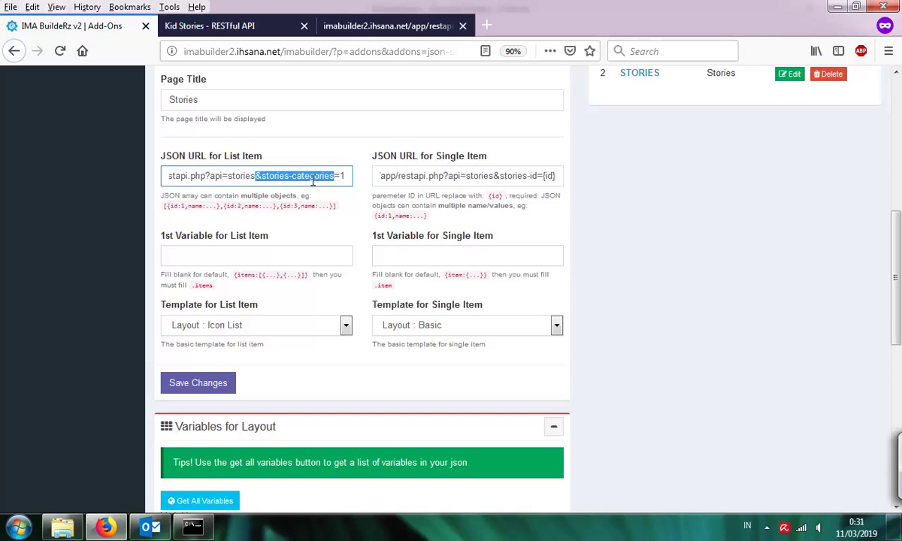
pyautogui.click(313, 177)
pyautogui.press('BackSpace')
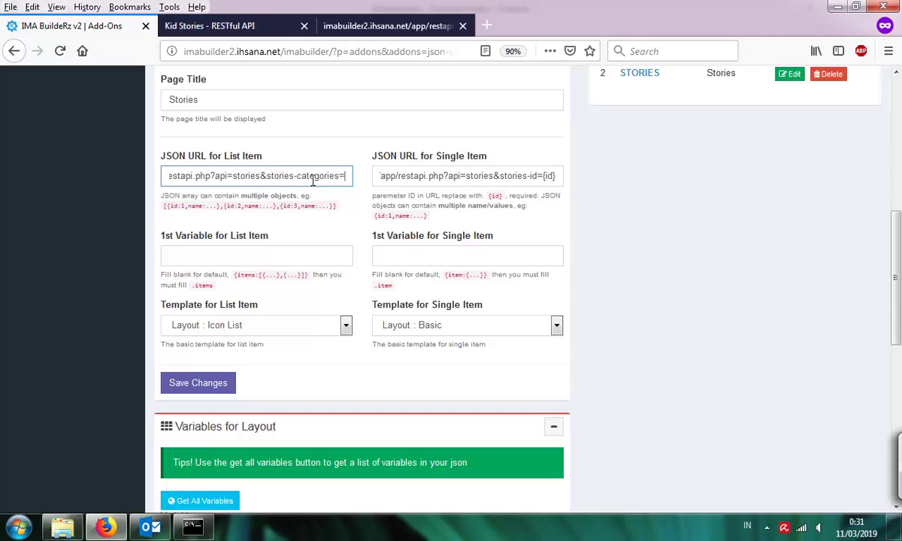
pyautogui.write('{}')
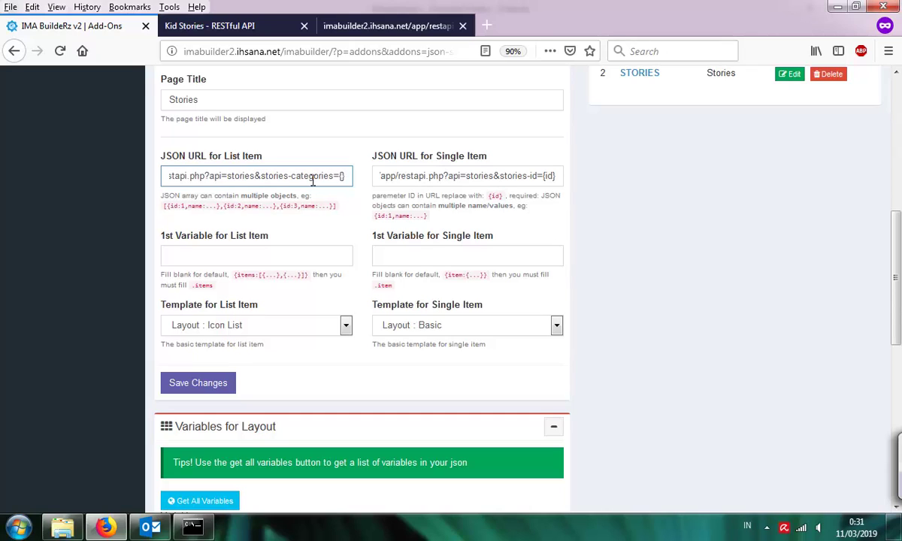
pyautogui.write('id')
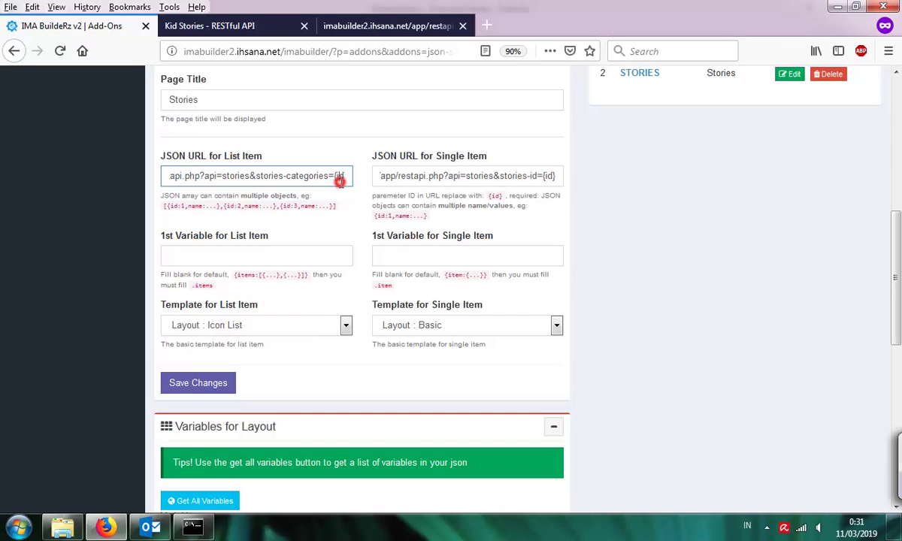